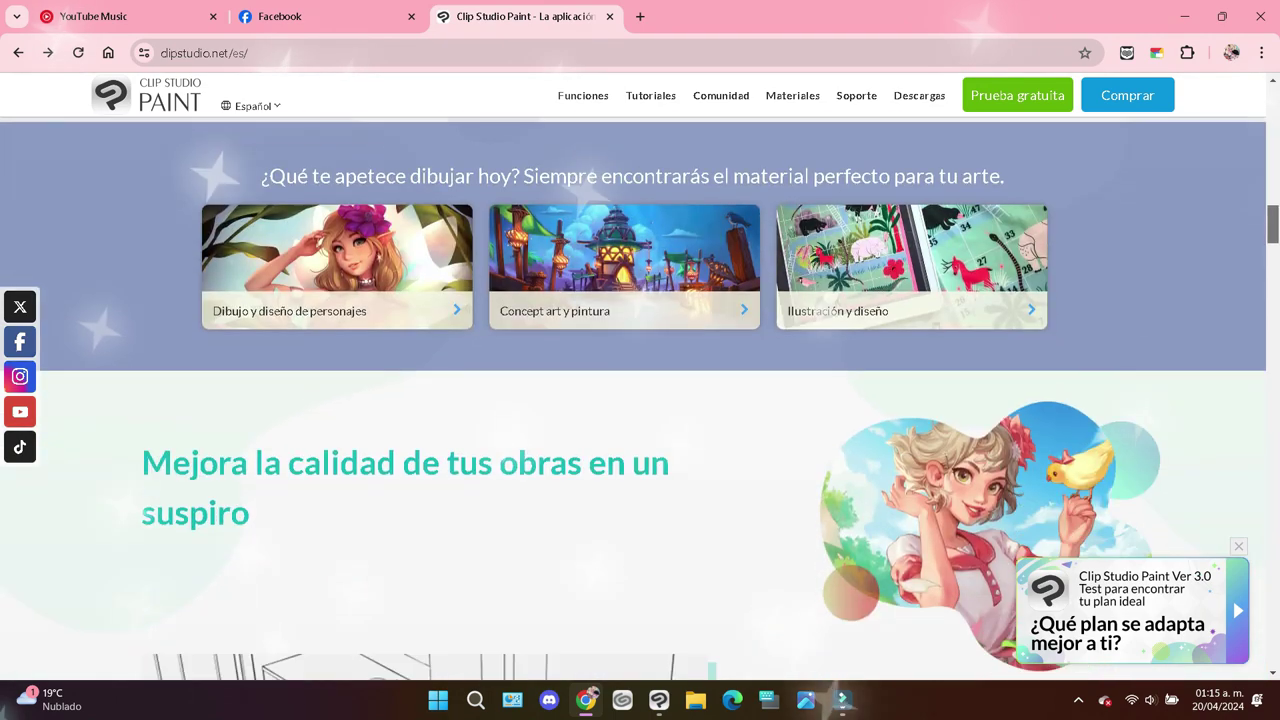
Look over the Clip Studio Paint home page and the license options on the purchase page
scroll(640, 400, "up", 12)
scroll(640, 400, "up", 10)
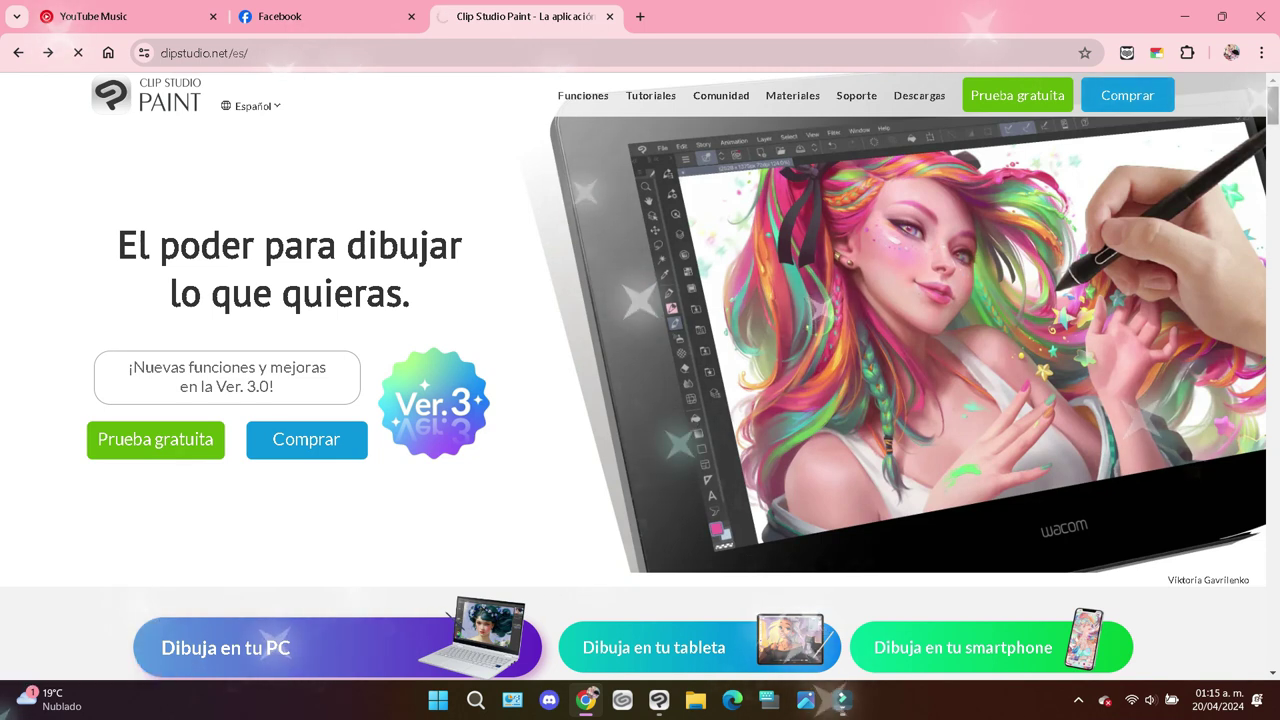
scroll(640, 400, "down", 1)
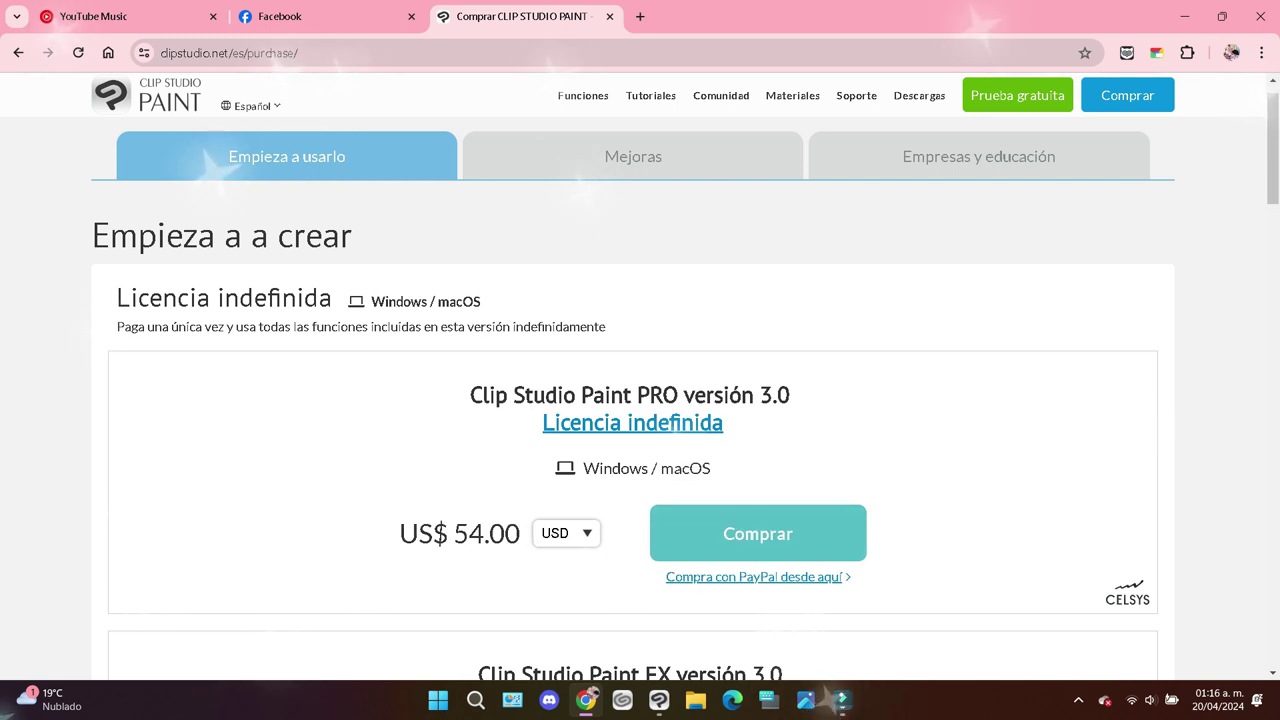
scroll(640, 400, "down", 12)
scroll(640, 400, "up", 1)
scroll(640, 400, "down", 8)
Open the Clip Studio Paint free trial page and look over the downloads offered for each platform
left_click(1017, 95)
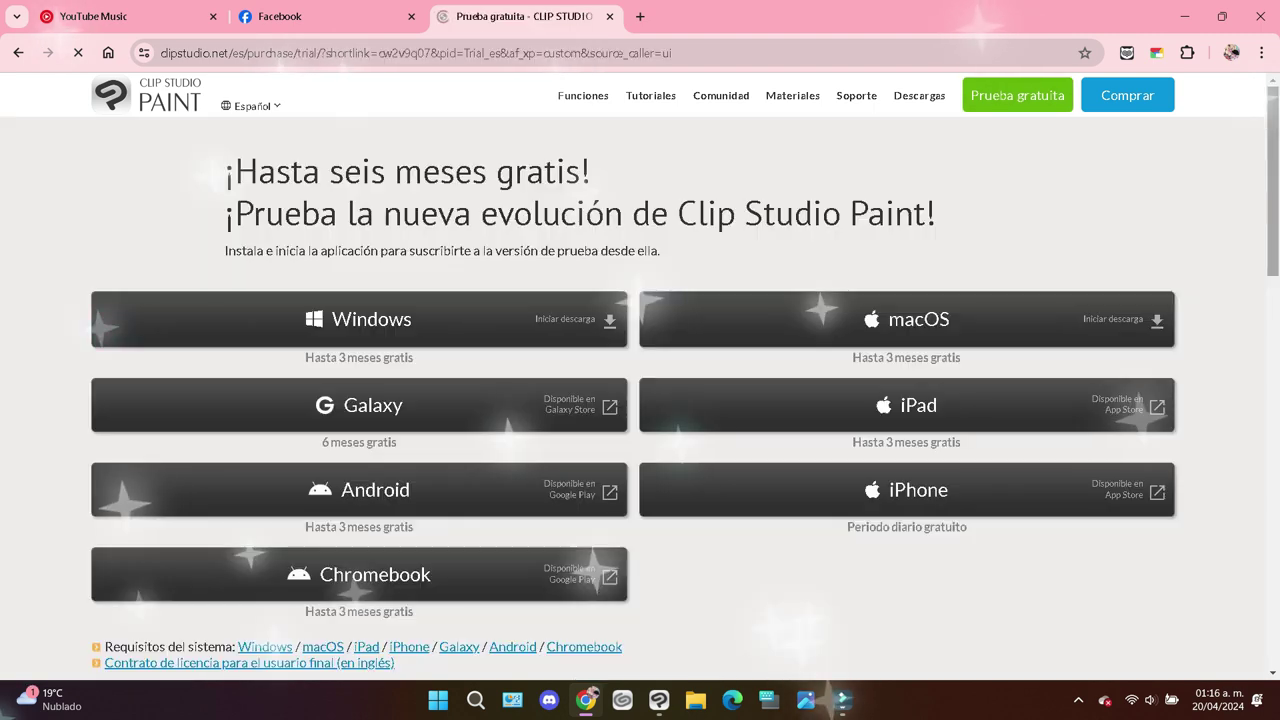
scroll(640, 400, "down", 1)
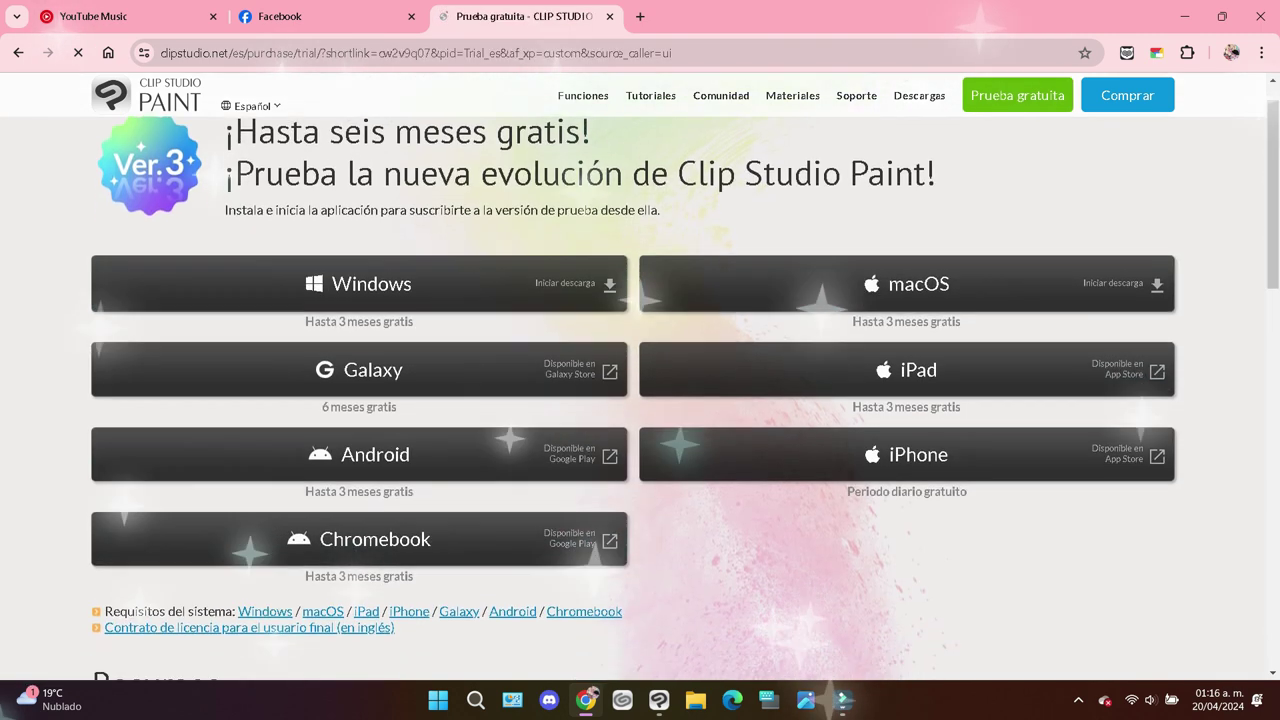
scroll(640, 400, "down", 6)
scroll(640, 400, "up", 7)
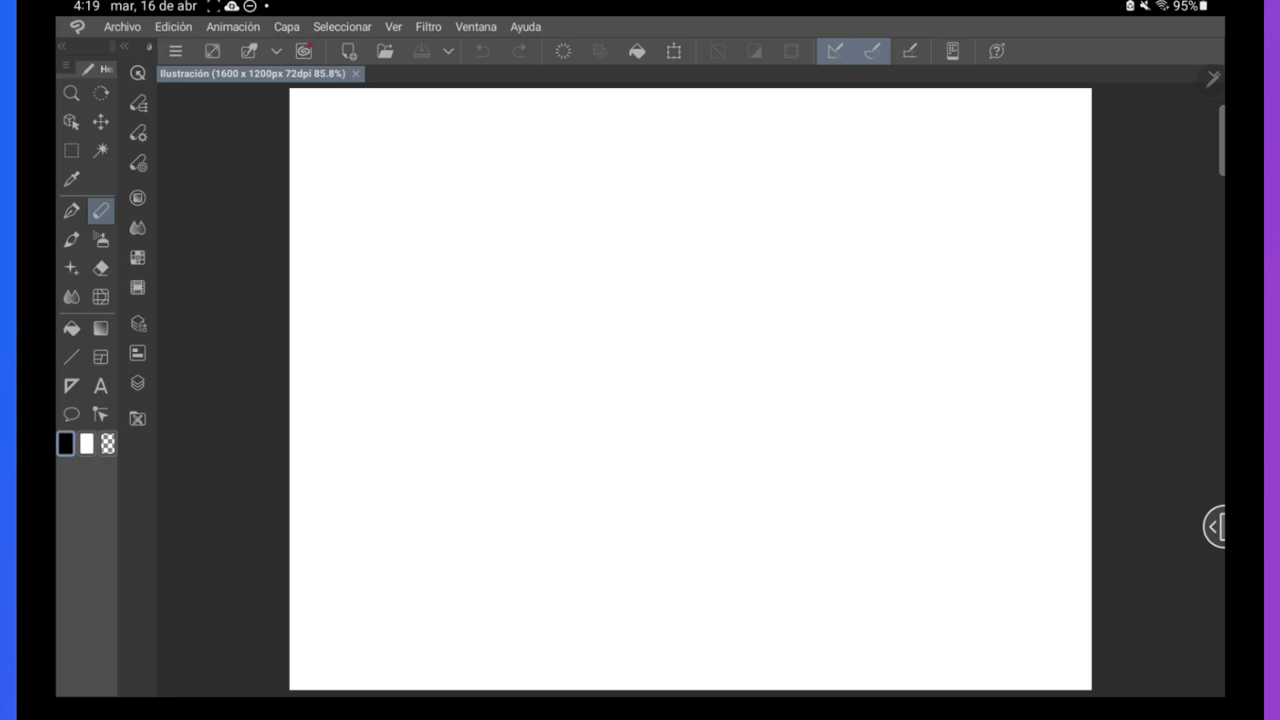
Expand the collapsed palette column and detach its first palettes, including Sub Tool and Tool Property, as floating windows over the canvas
left_click(138, 73)
left_click_drag(182, 96, 474, 166)
left_click_drag(232, 69, 640, 168)
mouse_move(278, 70)
left_mouse_down()
mouse_move(731, 115)
mouse_move(498, 184)
left_mouse_up()
left_click_drag(234, 69, 521, 114)
left_click_drag(240, 226, 554, 91)
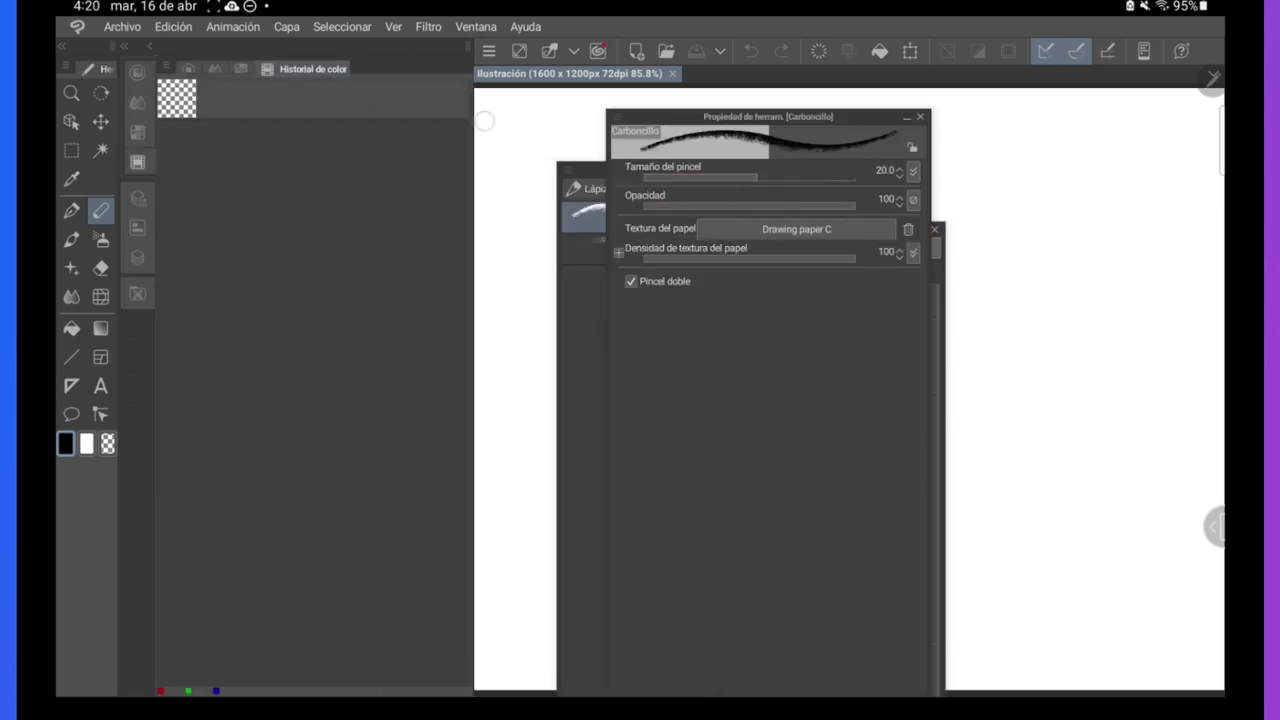
Detach the remaining palettes, including color history, Layer and Material, as floating windows over the canvas
left_click_drag(300, 69, 501, 134)
left_click_drag(248, 69, 869, 97)
mouse_move(240, 69)
left_mouse_down()
mouse_move(568, 186)
mouse_move(615, 118)
left_mouse_up()
left_click_drag(200, 69, 218, 132)
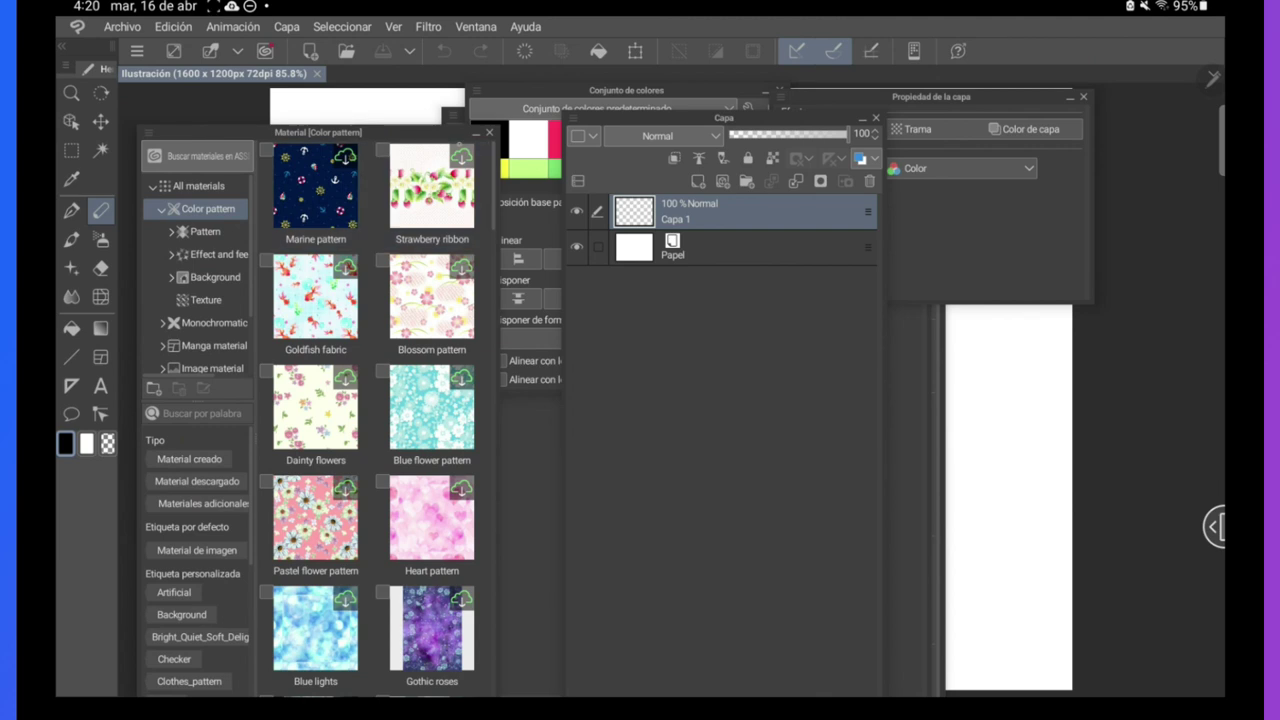
Collapse the floating Material palette and dock the Layer and Align/Distribute palettes together to the right of the canvas
left_click(476, 132)
left_click_drag(407, 132, 274, 106)
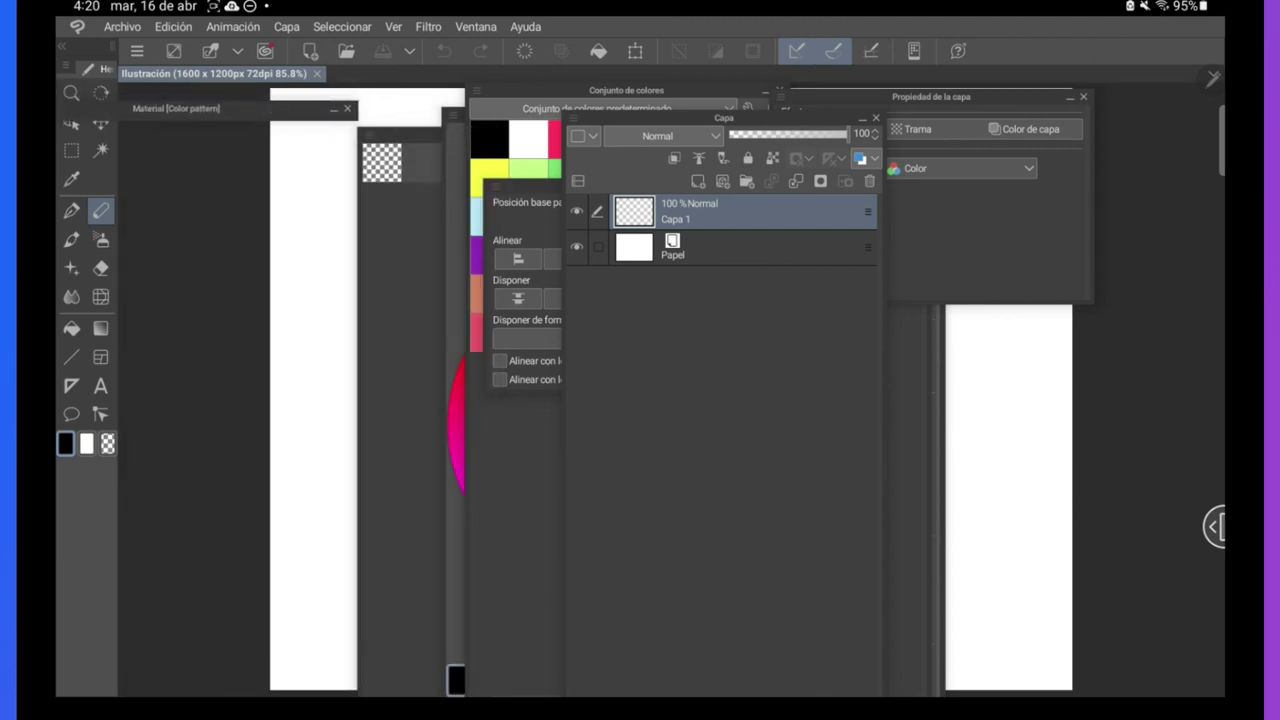
left_click_drag(771, 117, 1006, 67)
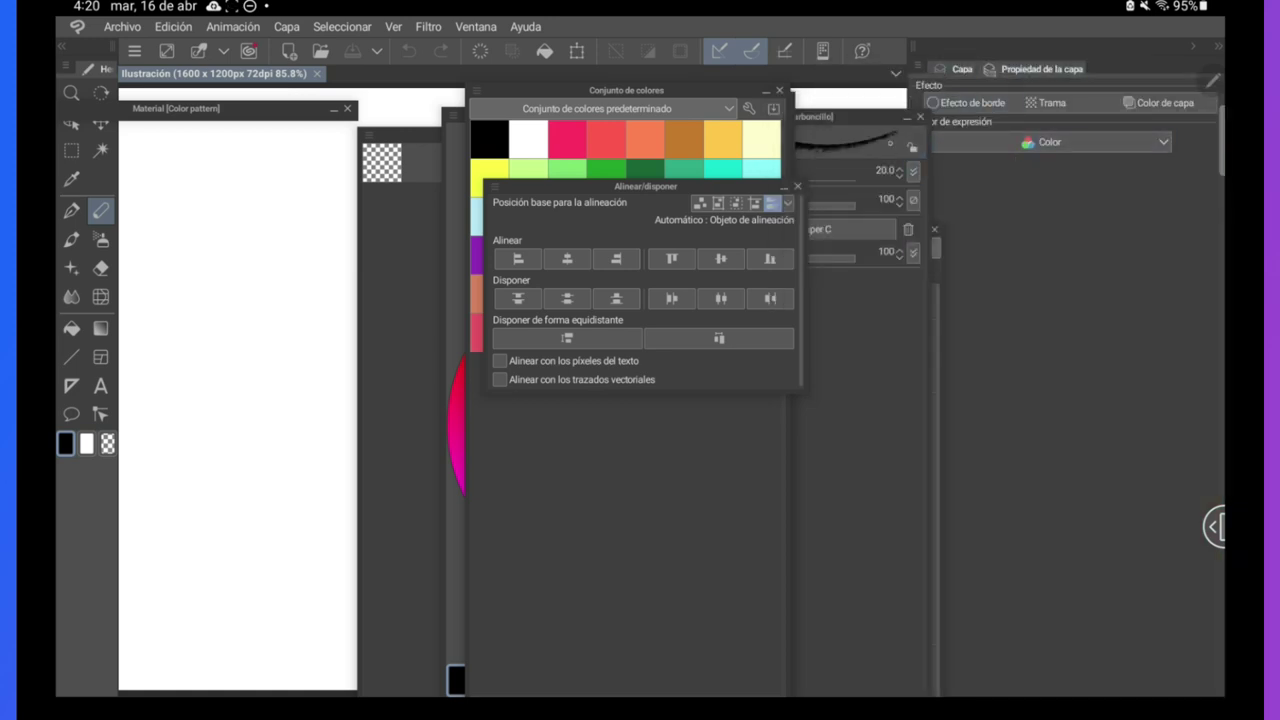
left_click_drag(681, 190, 1120, 60)
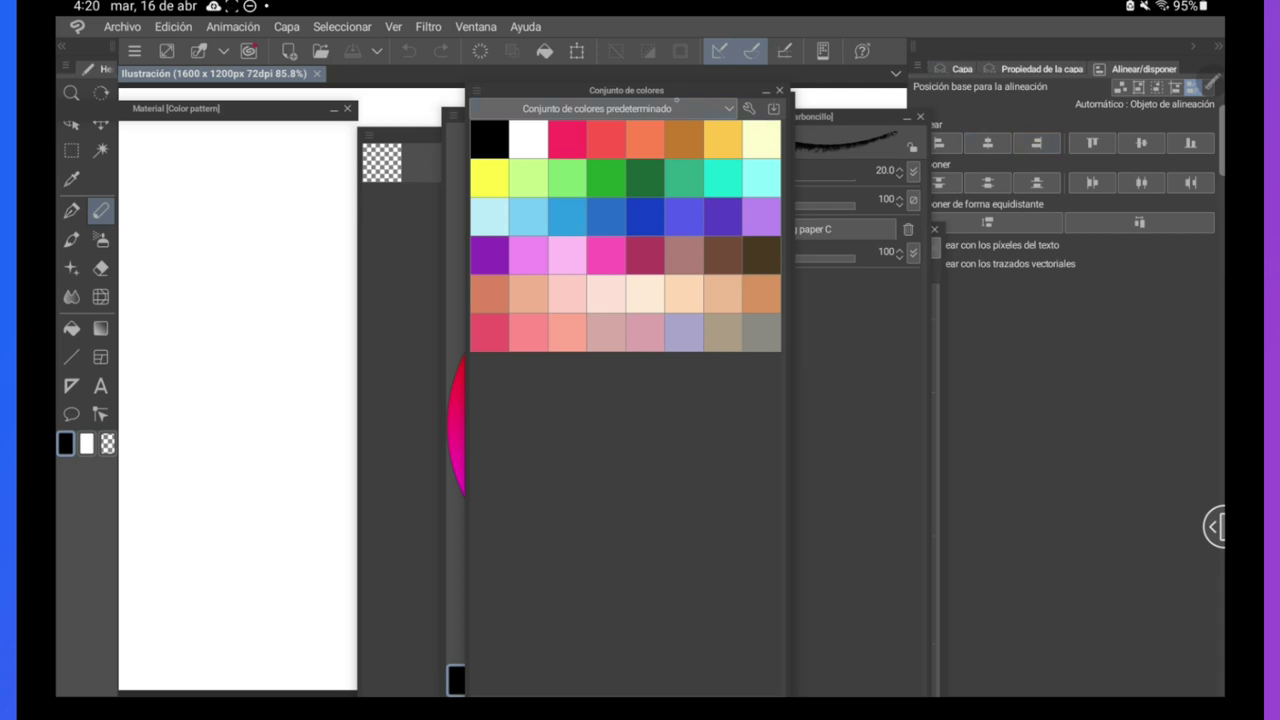
Dock the color palettes together in the right-hand column, with the Layer and Align/Distribute group beneath them
left_click(676, 101)
left_click(530, 146)
left_click_drag(720, 90, 990, 62)
left_click_drag(727, 99, 1045, 70)
left_click_drag(600, 114, 832, 93)
left_click_drag(938, 69, 1025, 416)
left_click_drag(520, 135, 1085, 69)
Dock the Tool Property, Sub Tool and Quick Access palettes in a second column, with Quick Access uppermost
left_click_drag(768, 117, 906, 110)
left_click_drag(722, 163, 745, 75)
left_click_drag(820, 229, 700, 90)
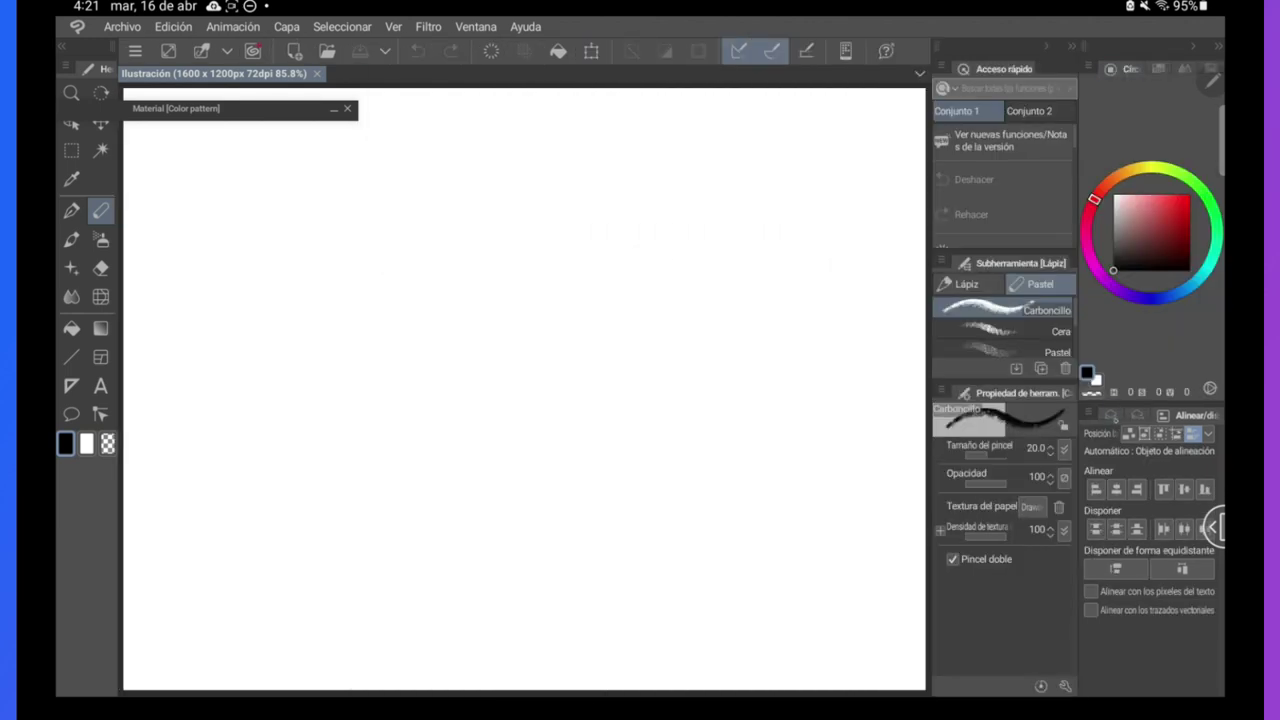
Bring the Layer palette to the front of its group and enlarge it beneath the color wheel
left_click(1110, 414)
left_click_drag(1129, 400, 1147, 330)
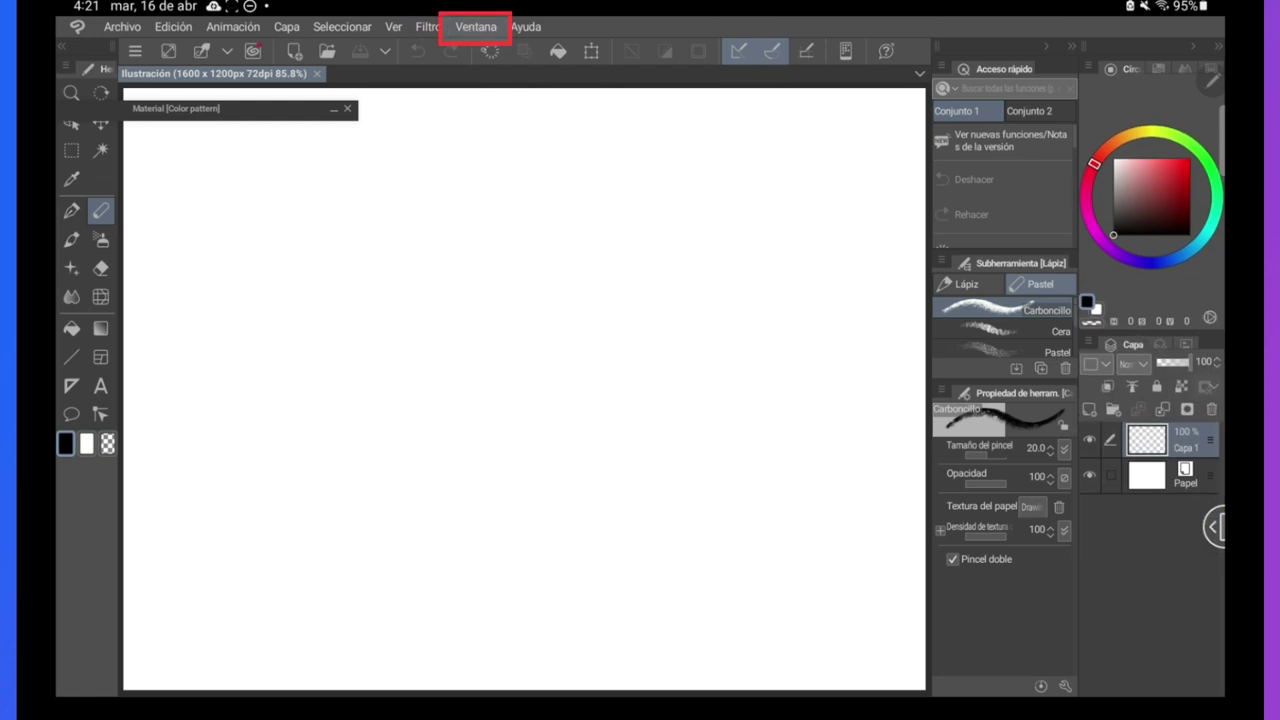
Show the Navigator palette, scribble test strokes on the canvas, and dock the Navigator between the color wheel and Layer palettes
left_click(465, 28)
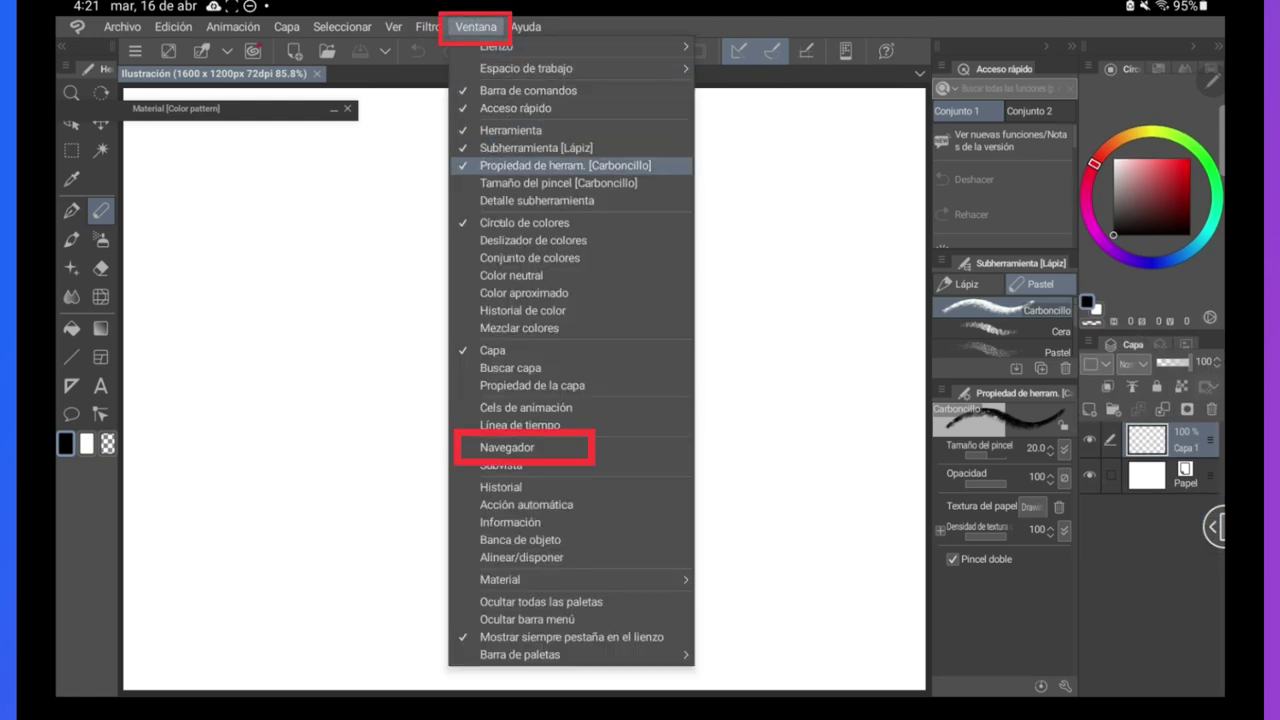
left_click(507, 447)
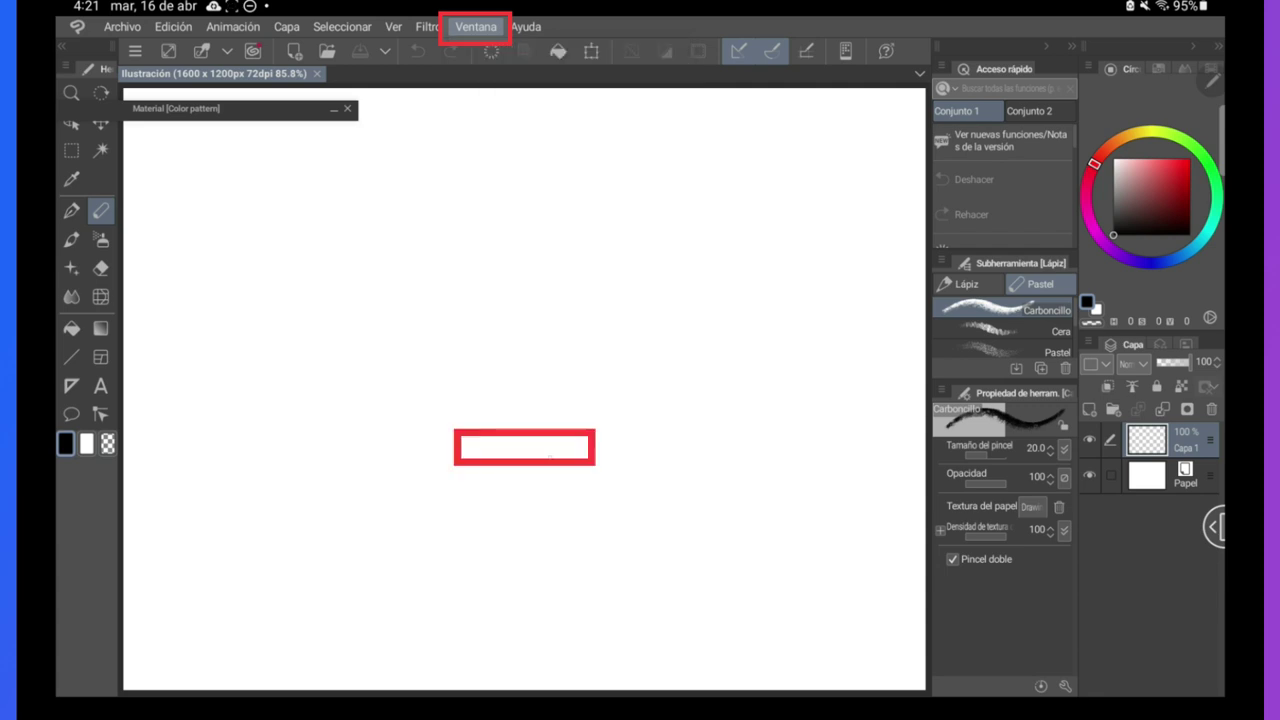
mouse_move(420, 286)
left_mouse_down()
mouse_move(372, 528)
mouse_move(410, 500)
left_mouse_up()
left_click_drag(617, 332, 556, 384)
mouse_move(726, 665)
left_mouse_down()
mouse_move(694, 668)
mouse_move(767, 685)
left_mouse_up()
left_click_drag(727, 67, 1132, 333)
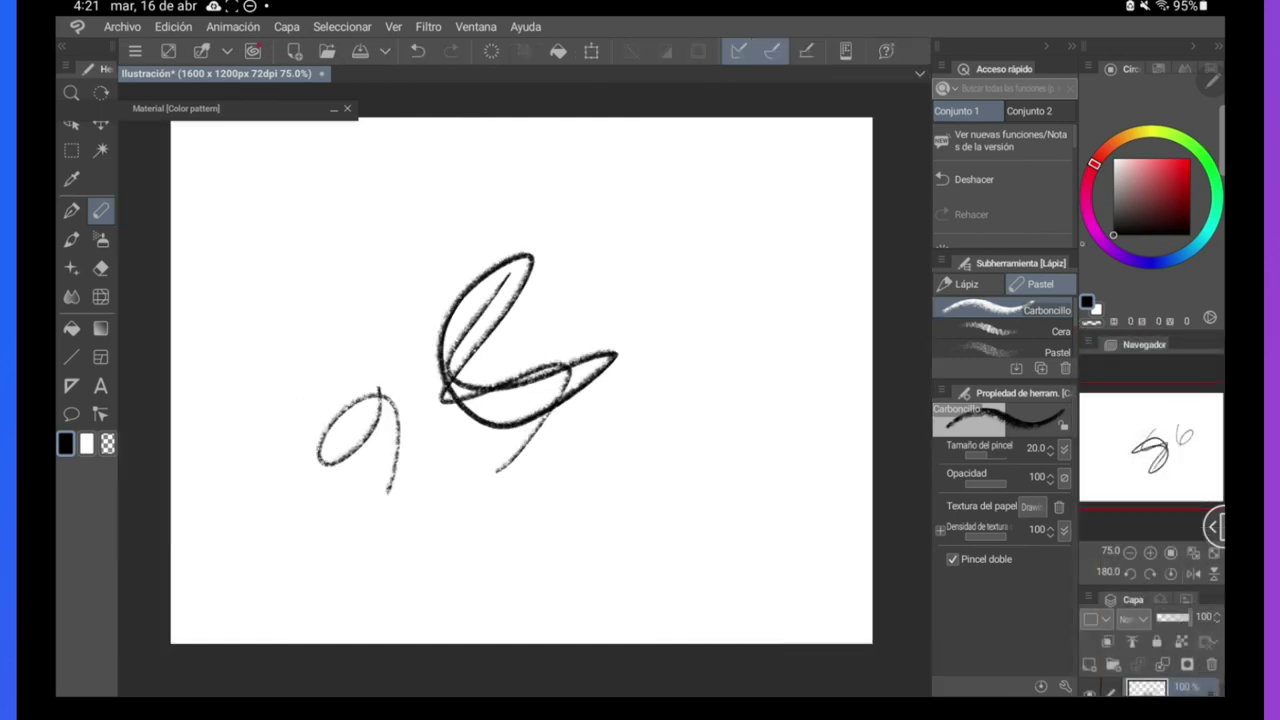
Clear the scribbles from the layer and shrink the color wheel and Navigator palettes to make room for the Layer palette
key("Delete")
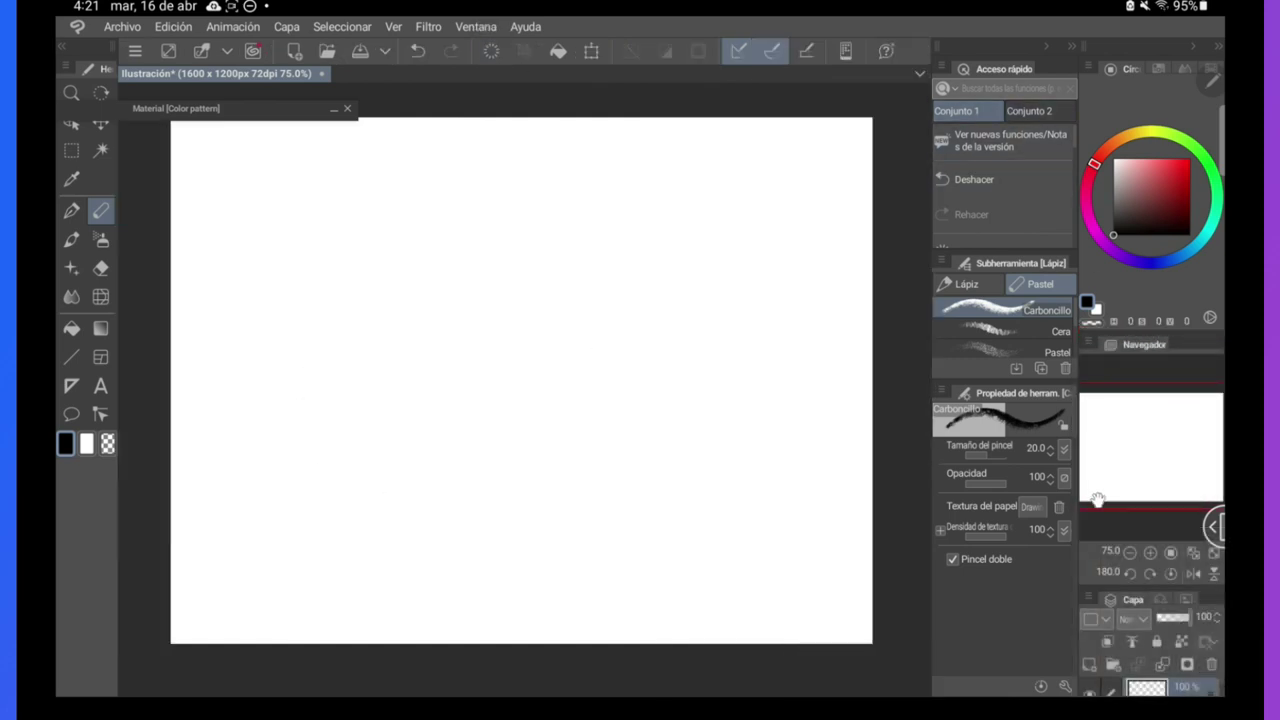
left_click_drag(1113, 590, 1141, 271)
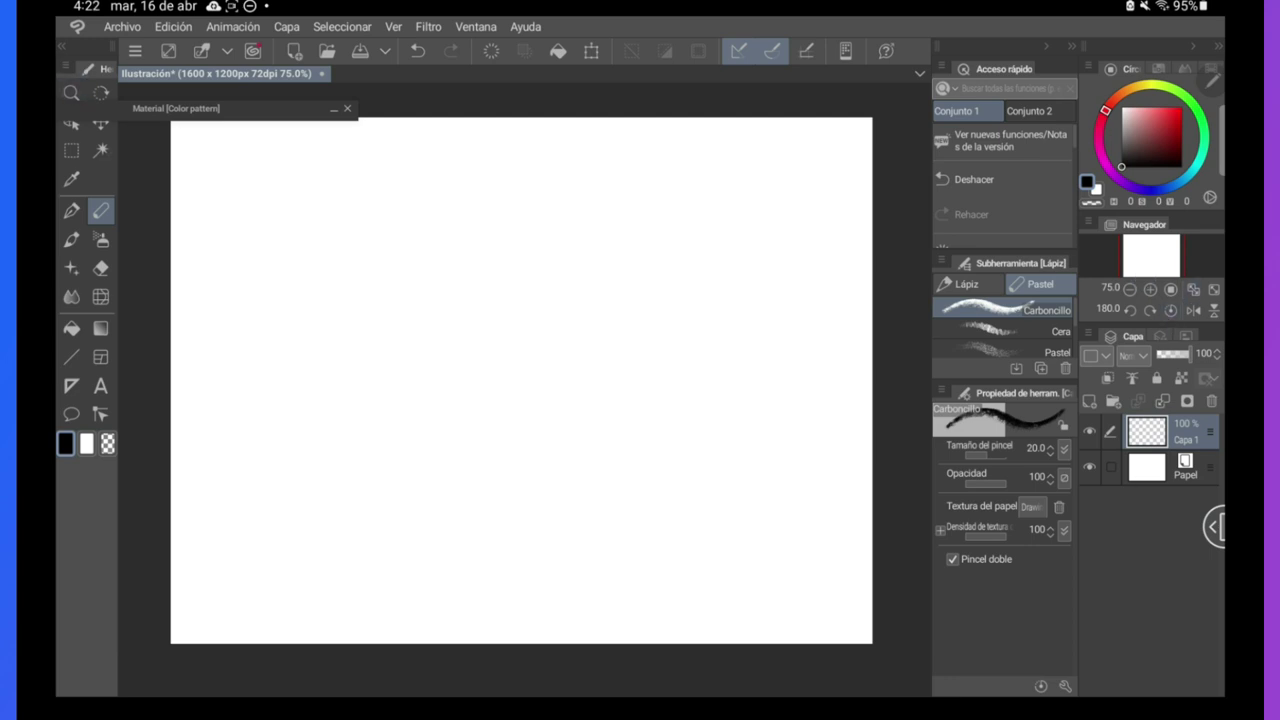
Dock the Tool palette as a column beside the Quick Access palette and select the Pen tool
left_click_drag(100, 68, 928, 195)
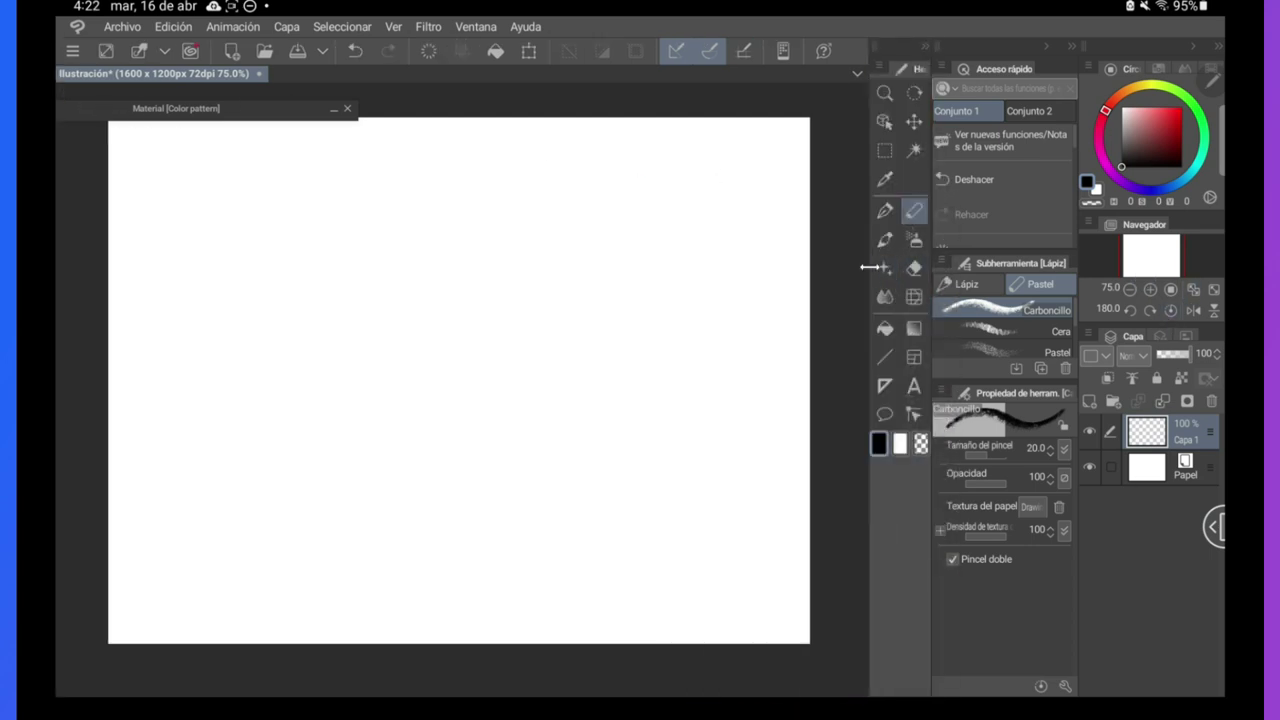
left_click(887, 203)
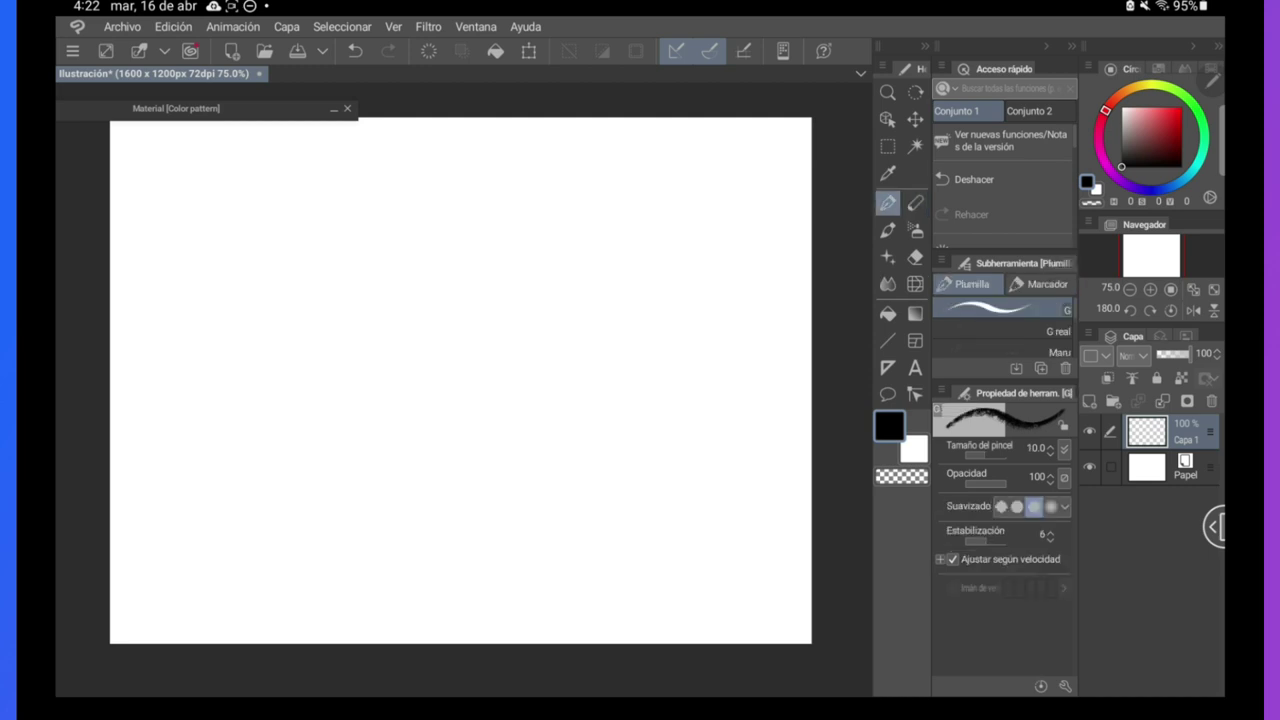
Rearrange the Tool palette so Pencil comes first, Eraser sits beside Brush, and Blend comes ahead of Decoration
left_click(912, 204)
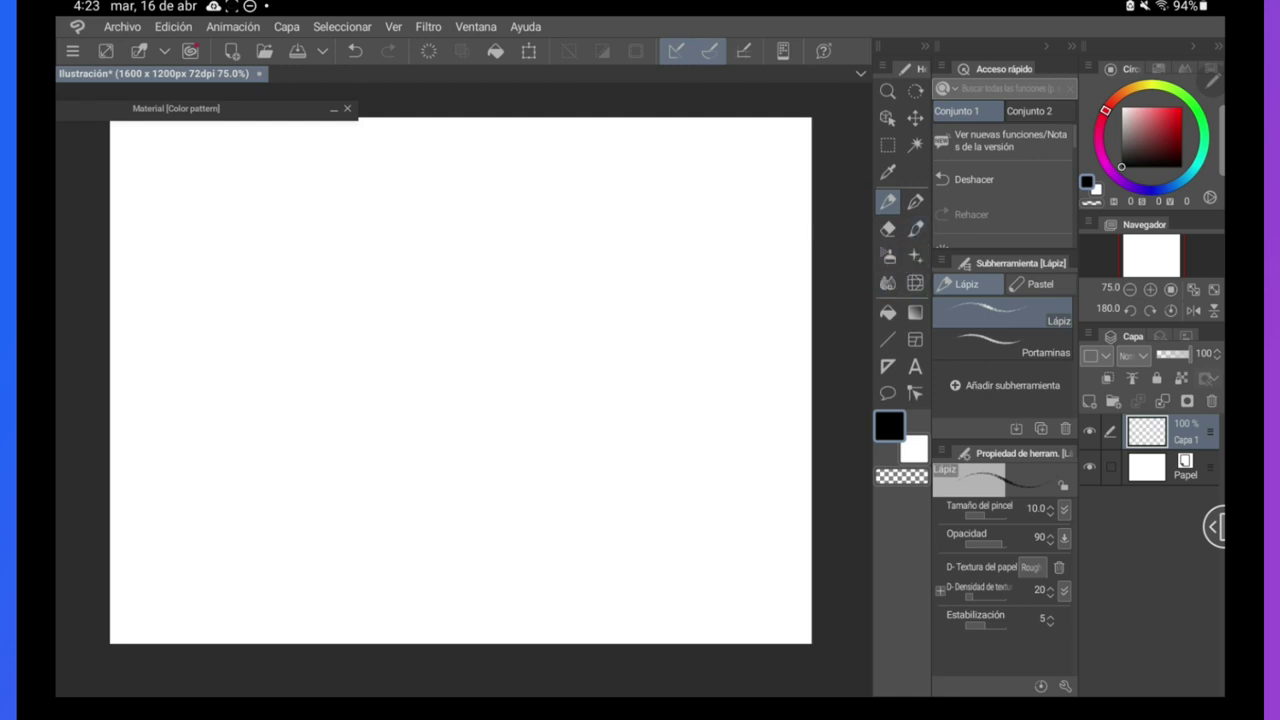
left_click(886, 284)
left_click(888, 286)
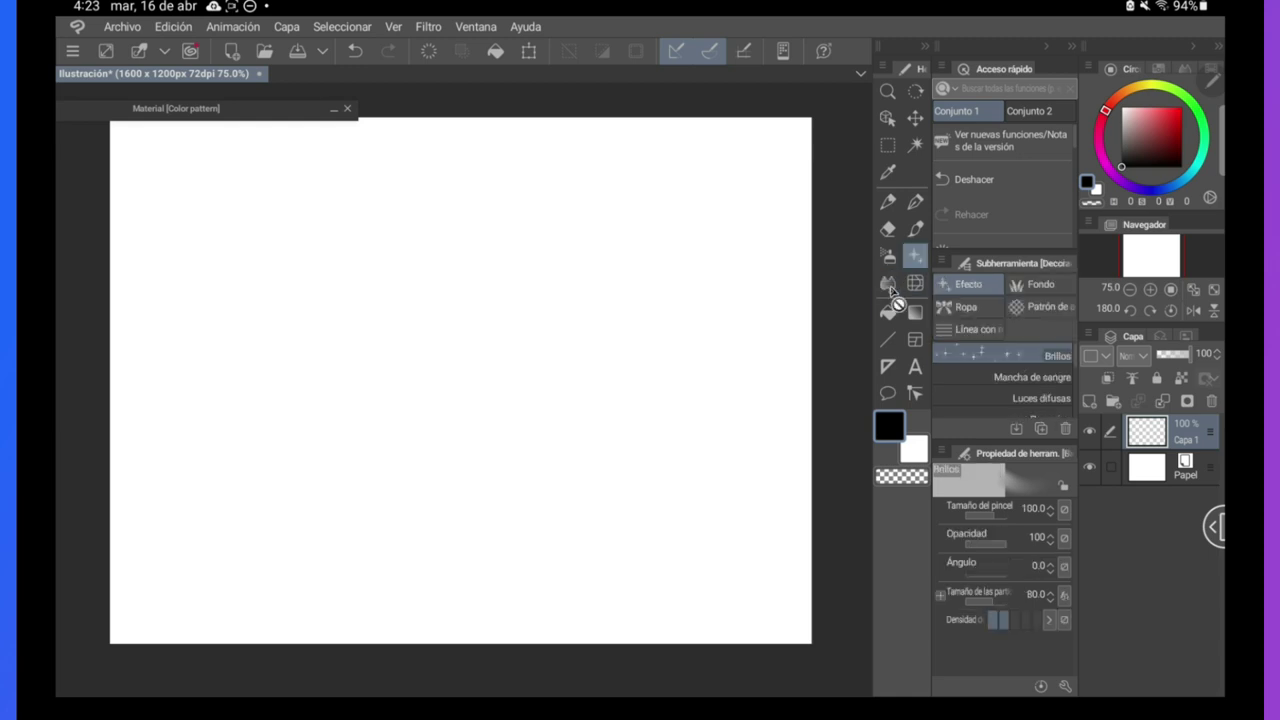
left_click(915, 257)
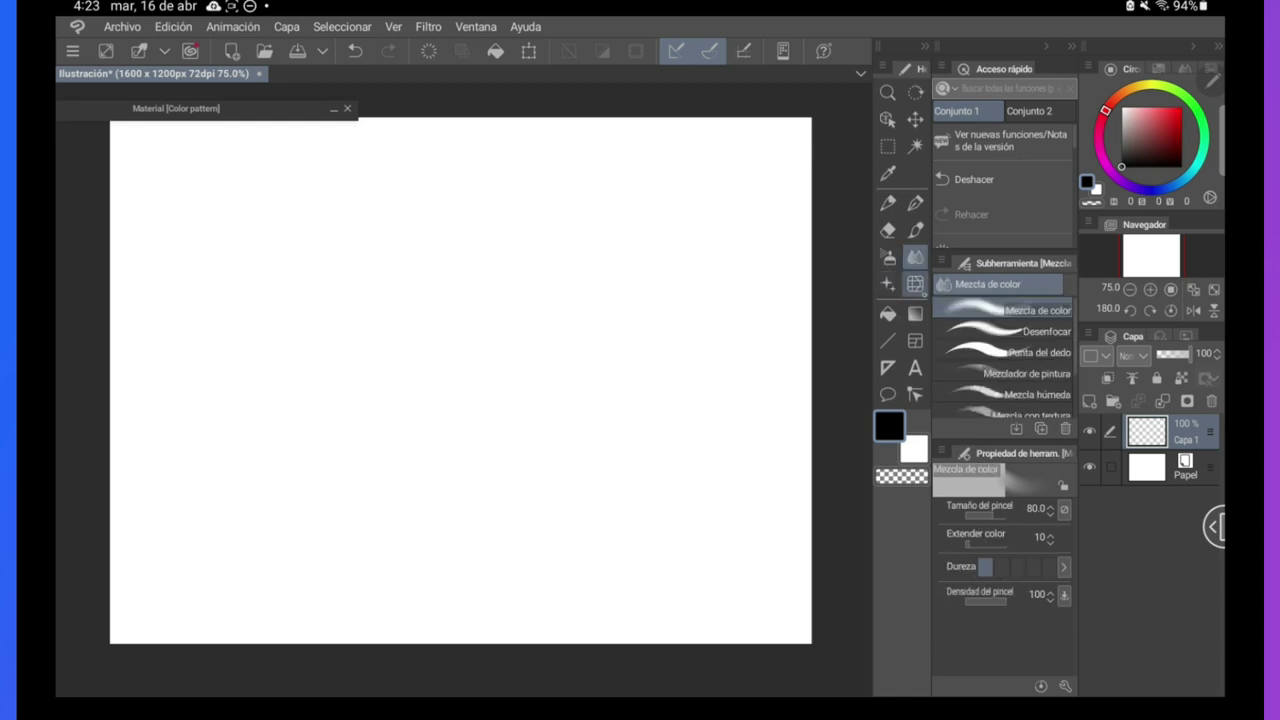
left_click(890, 315)
left_click(882, 67)
left_click(888, 313)
left_click(886, 288)
double_click(914, 285)
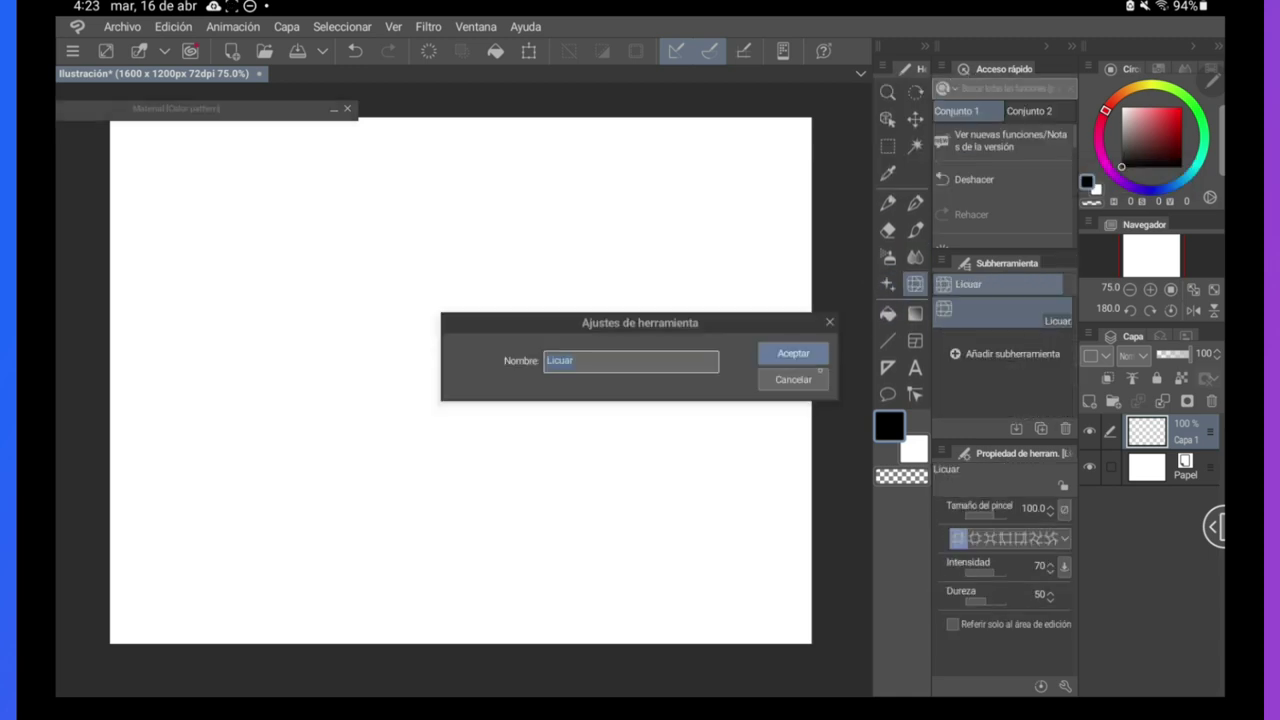
left_click(820, 372)
Show the Sub View palette, detach it as a floating window, and resize it over the upper-left part of the canvas
left_click(476, 26)
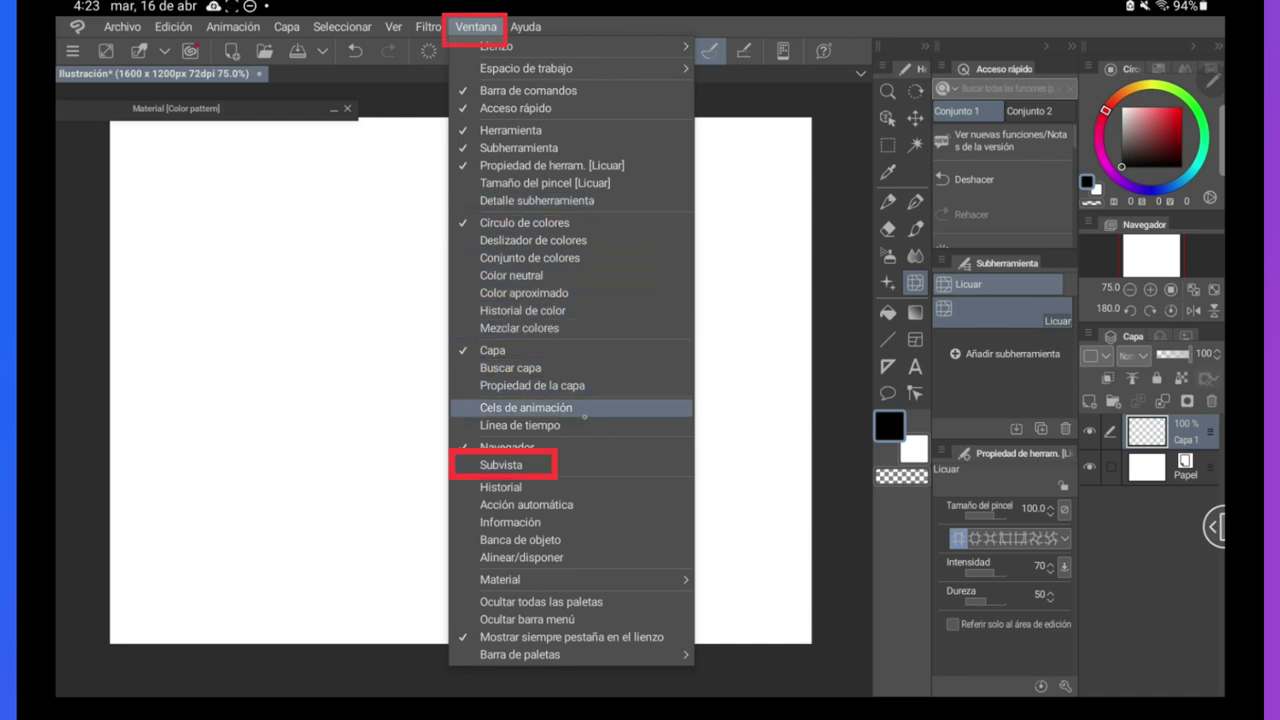
left_click(584, 464)
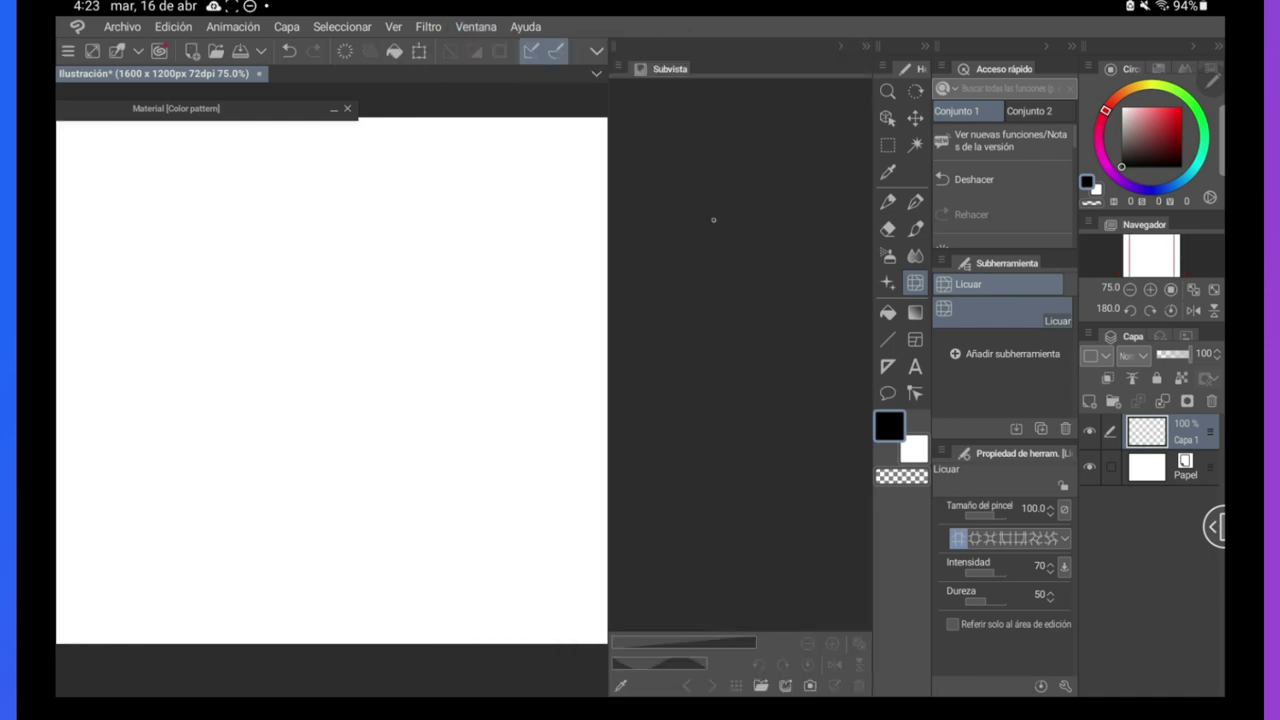
left_click_drag(660, 70, 379, 195)
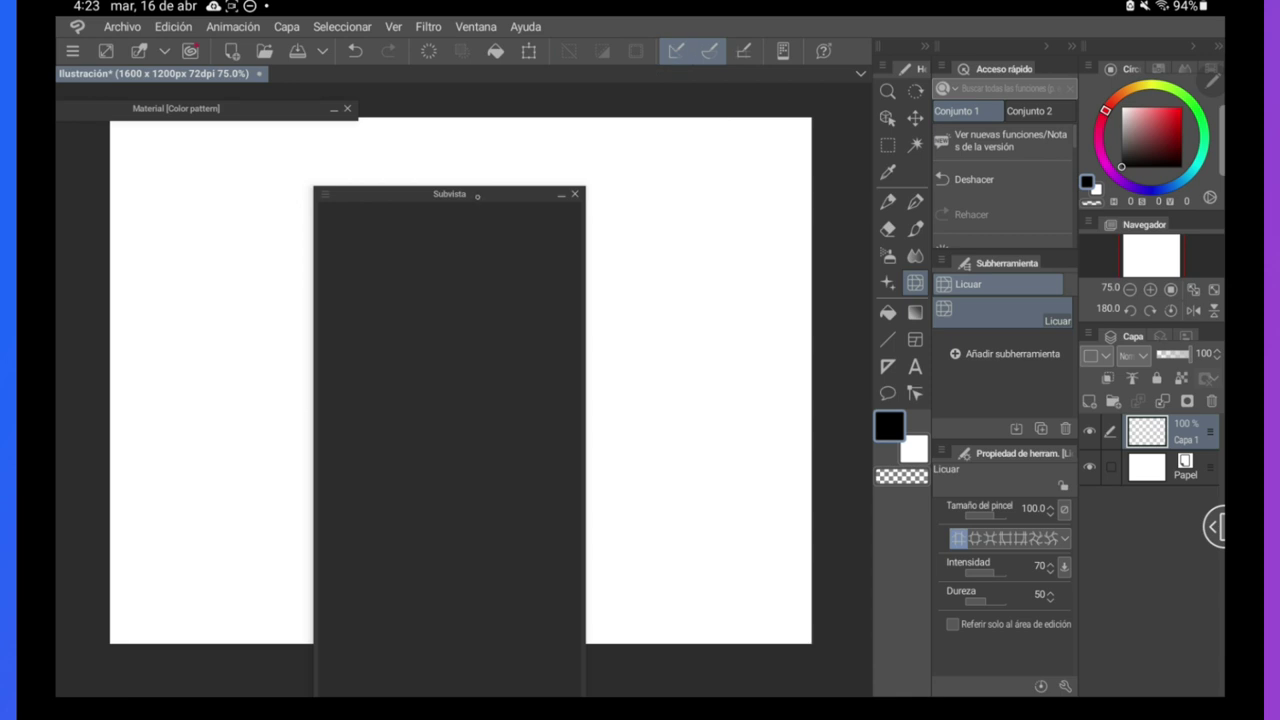
left_click_drag(477, 196, 282, 158)
left_click_drag(344, 463, 388, 460)
mouse_move(310, 70)
left_mouse_down()
mouse_move(302, 282)
mouse_move(300, 60)
left_mouse_up()
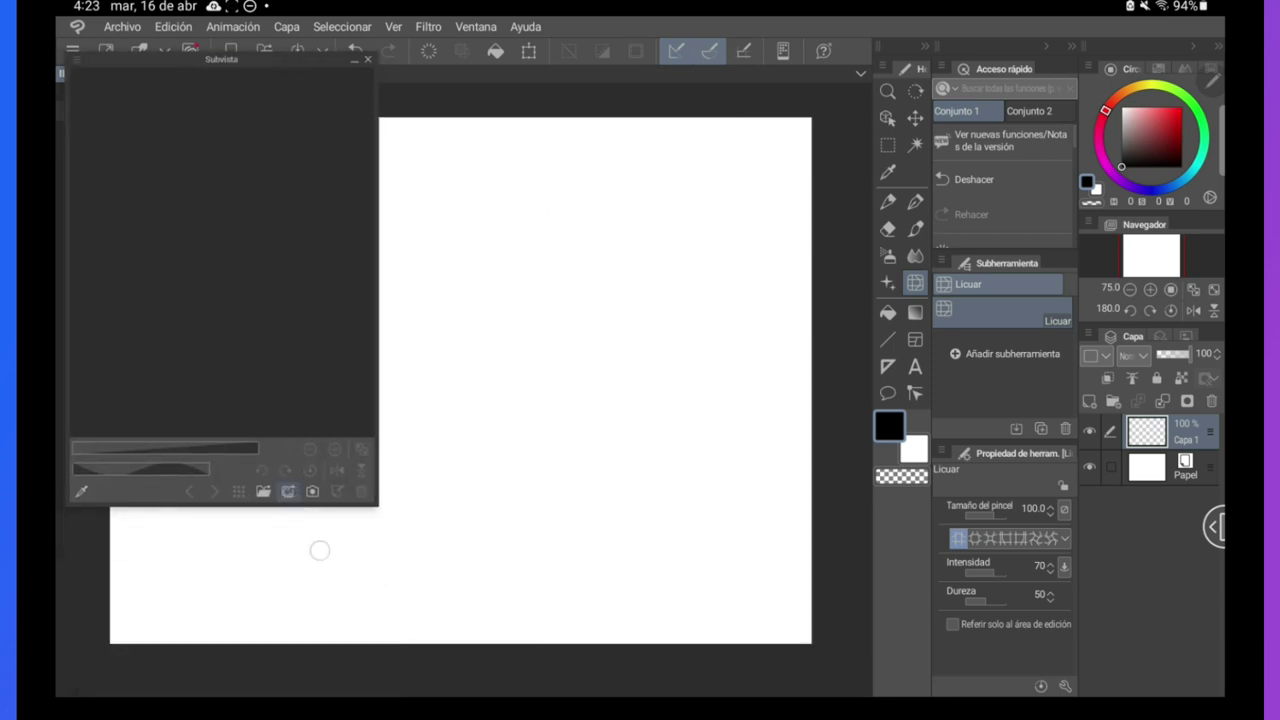
Import the picture of the purple-haired girl in a red dress into Sub View as a reference
left_click(288, 491)
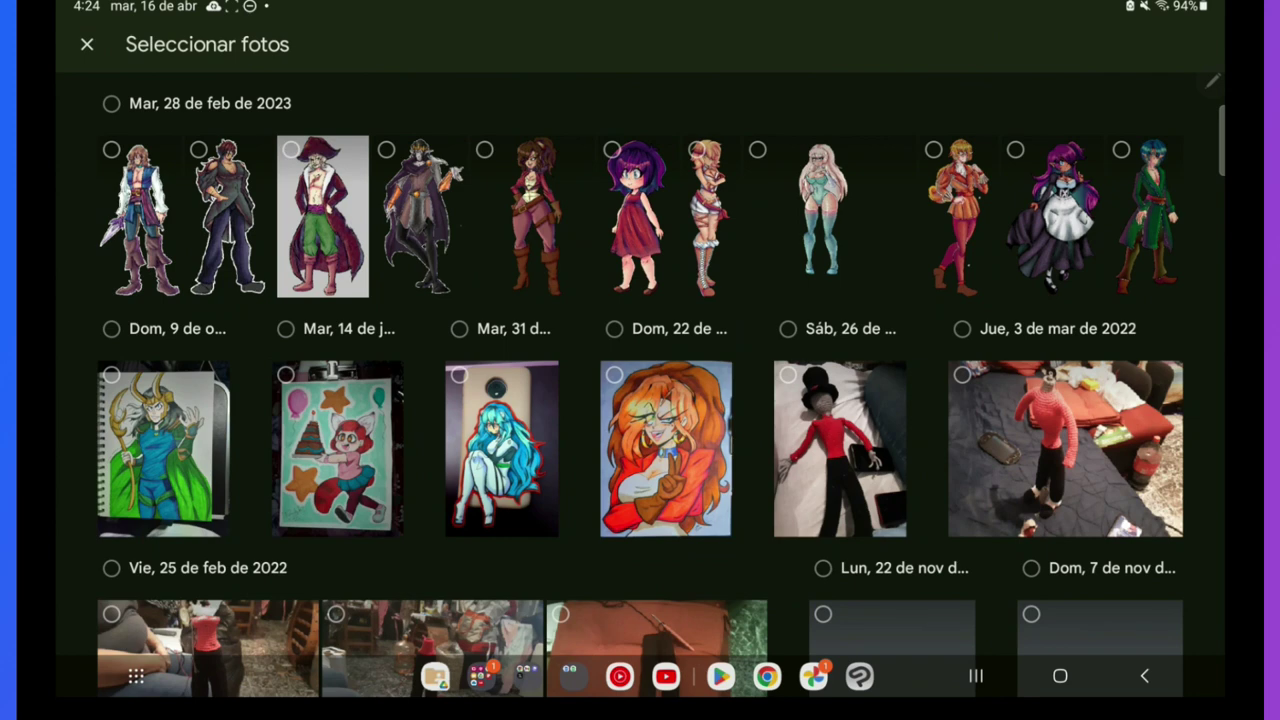
left_click_drag(759, 448, 745, 389)
left_click(638, 216)
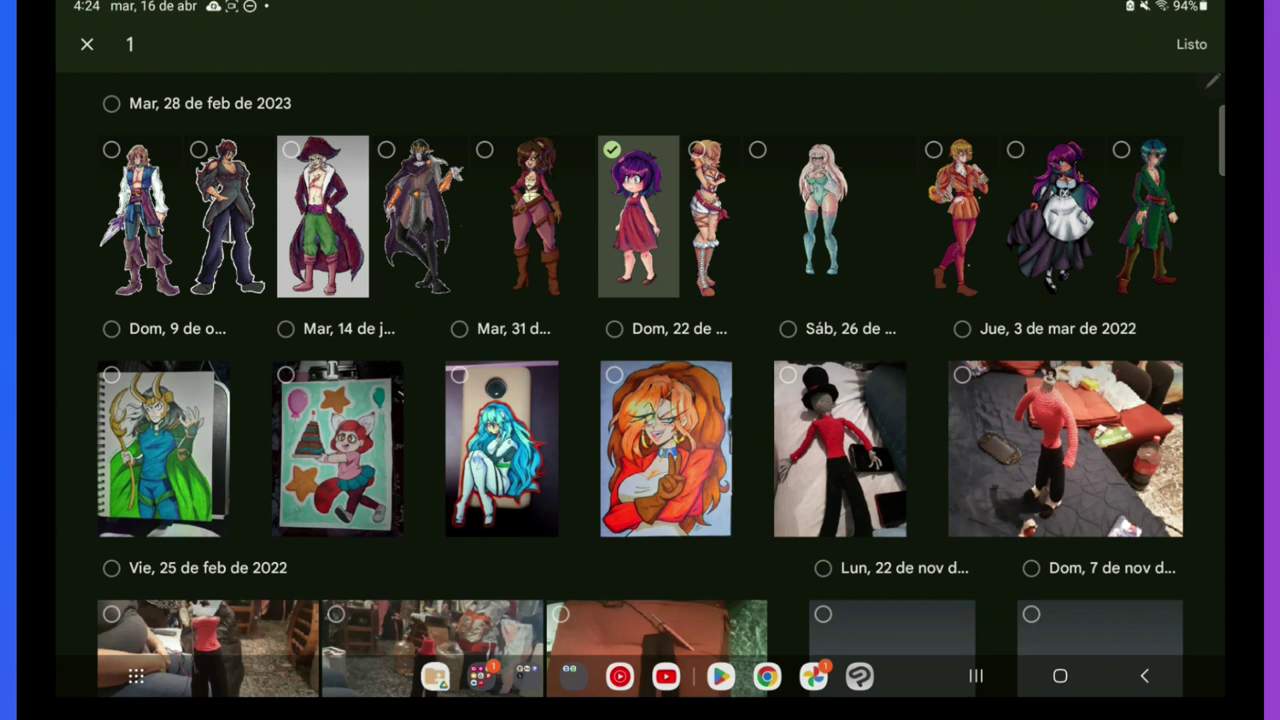
left_click(1191, 44)
Adjust the zoom and position of the Sub View reference image, try rotating it, and reset its rotation to 0
mouse_move(159, 447)
left_mouse_down()
mouse_move(214, 445)
mouse_move(158, 447)
left_mouse_up()
left_click_drag(235, 283, 217, 320)
mouse_move(143, 470)
left_mouse_down()
mouse_move(200, 471)
mouse_move(149, 470)
left_mouse_up()
left_click(310, 469)
left_click(310, 470)
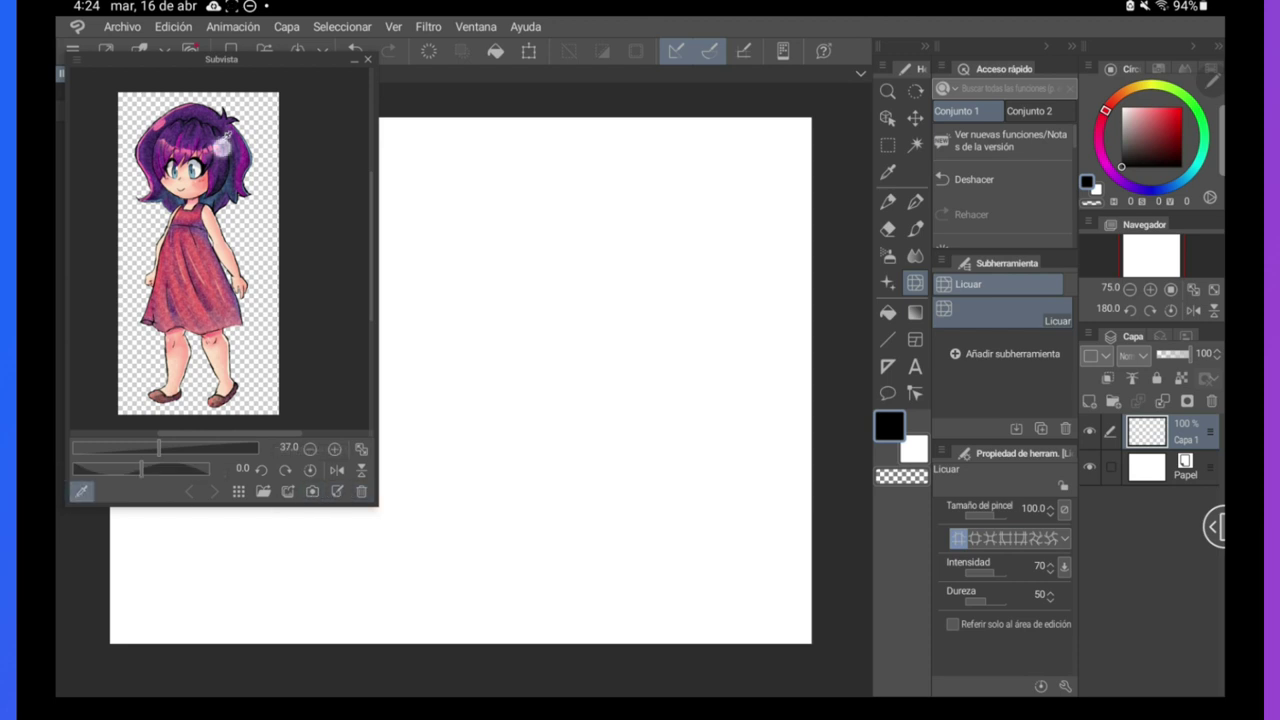
Sample the purple hair color from the reference and draw a test Pen stroke, placing the Tool Property palette above Sub Tool
left_click(223, 147)
left_click(888, 202)
left_click_drag(993, 453, 975, 258)
mouse_move(595, 230)
left_mouse_down()
mouse_move(628, 248)
mouse_move(572, 301)
left_mouse_up()
left_click(1040, 541)
Sample the dress and leg colors from the reference image and draw a test stroke on the canvas with each
left_click(208, 288)
left_click_drag(638, 250, 597, 310)
left_click(178, 362)
mouse_move(583, 220)
left_mouse_down()
mouse_move(548, 280)
mouse_move(566, 262)
left_mouse_up()
left_click(238, 491)
left_click(238, 491)
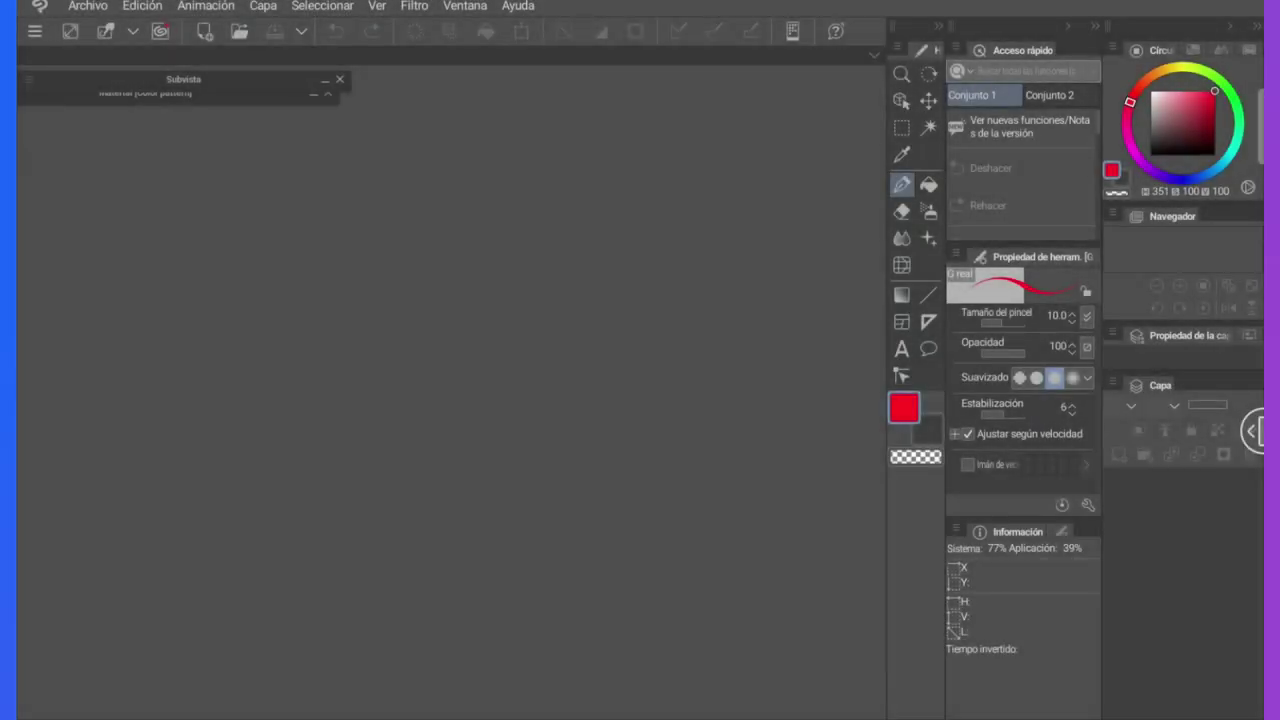
Start a new illustration and set its resolution to 300 dpi
left_click(87, 6)
left_click(115, 26)
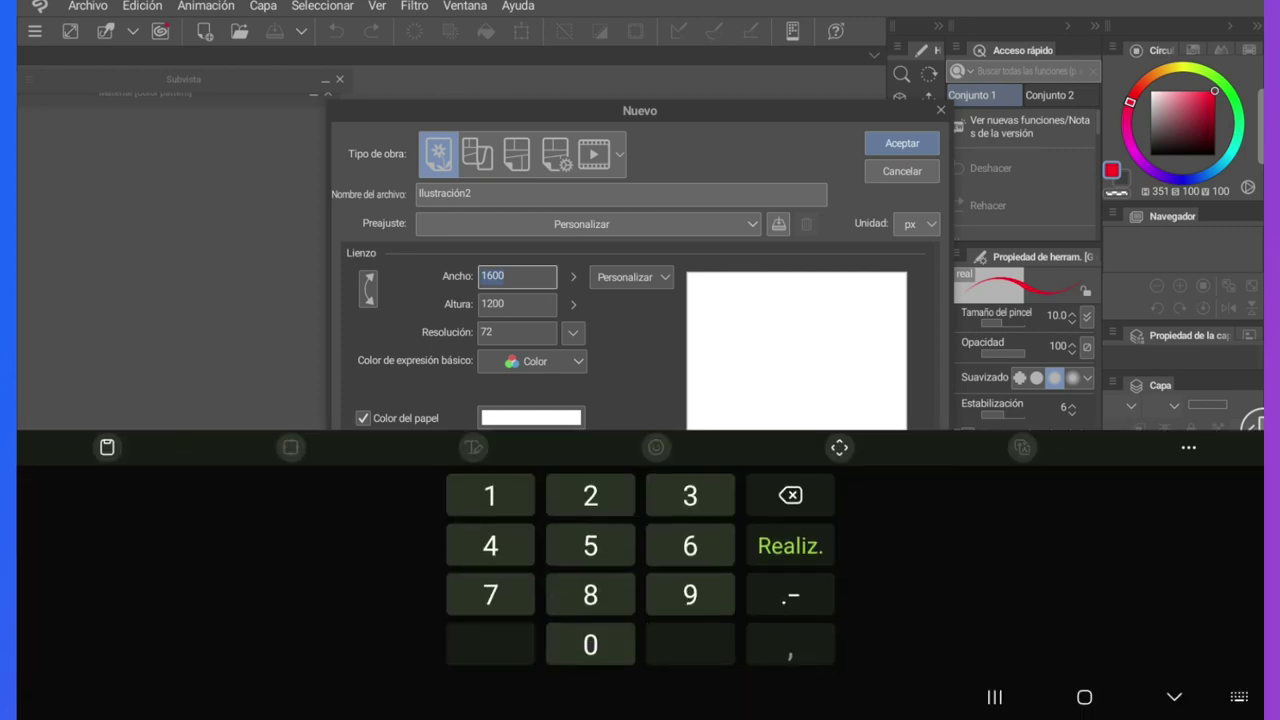
left_click(535, 306)
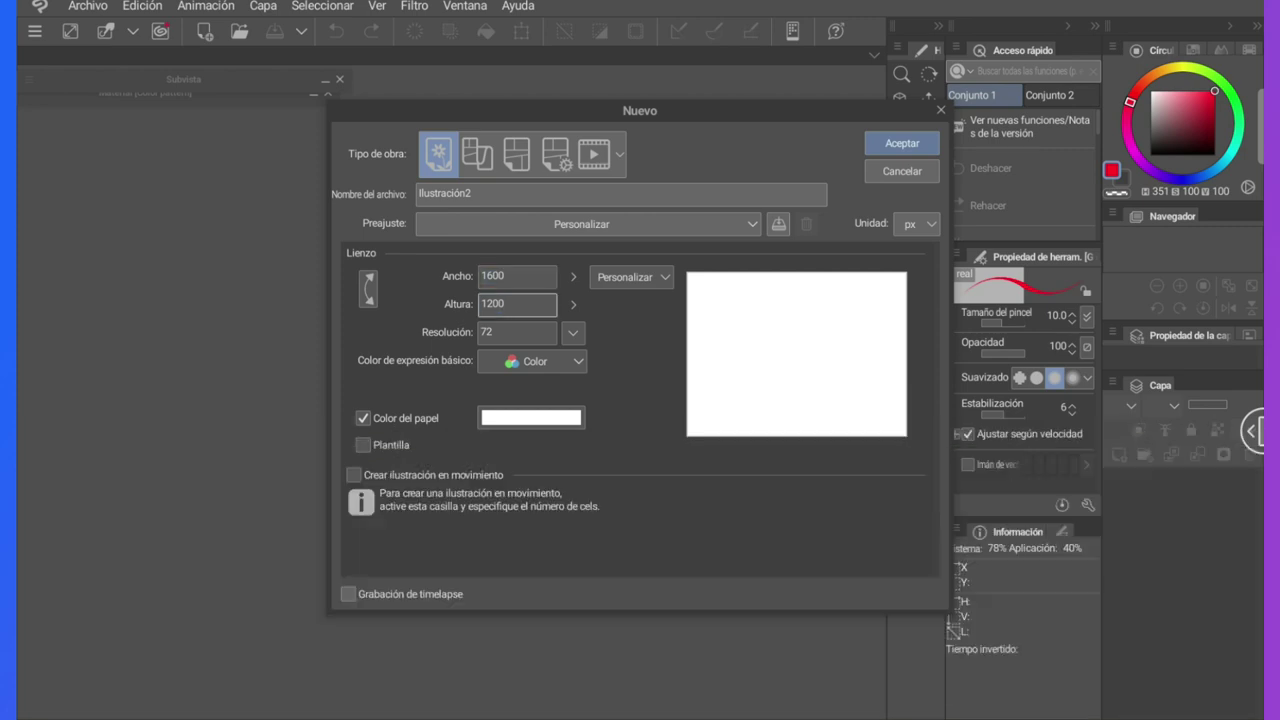
left_click(573, 333)
left_click(590, 394)
Set the paper color to light gray (ADAAAA) and create the 1600 × 1200 px canvas
left_click(531, 417)
left_click(397, 357)
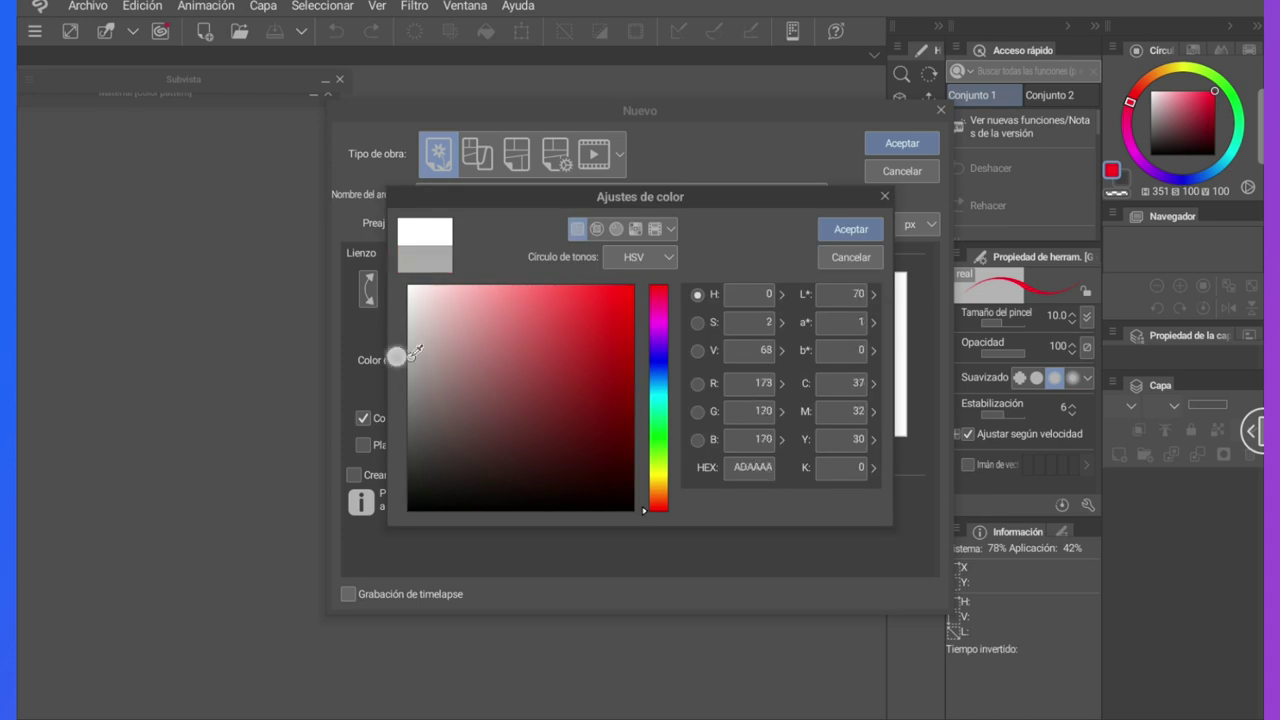
left_click(851, 229)
left_click(902, 144)
Select the Pen tool and bring the Sub Tool palette in front of the Information palette
left_click_drag(727, 134, 782, 154)
left_click(929, 209)
left_click(902, 185)
left_click(1060, 531)
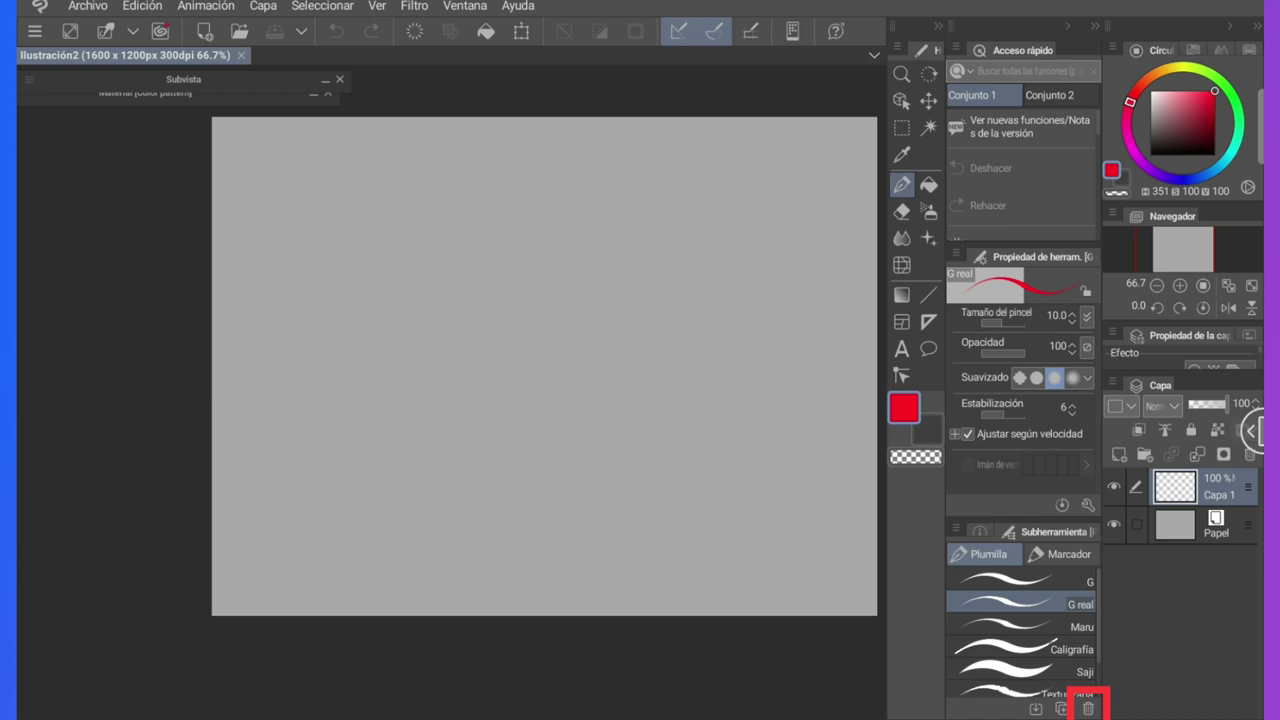
Delete the Pen tool's sub tools in the Plumilla and Marcador groups, turning off the deletion confirmation for further removals
left_click(1088, 708)
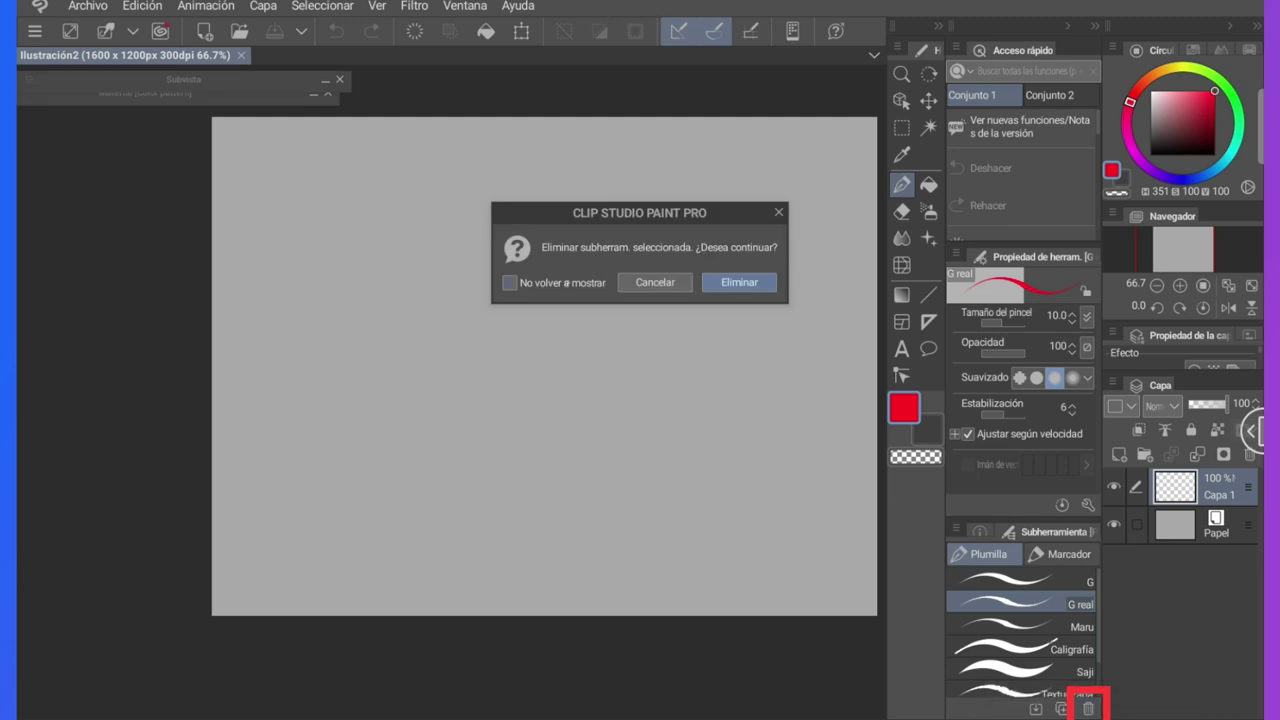
left_click(571, 284)
left_click(739, 283)
left_click(1090, 709)
left_click(1090, 709)
left_click(1091, 709)
left_click(1091, 709)
left_click(1063, 554)
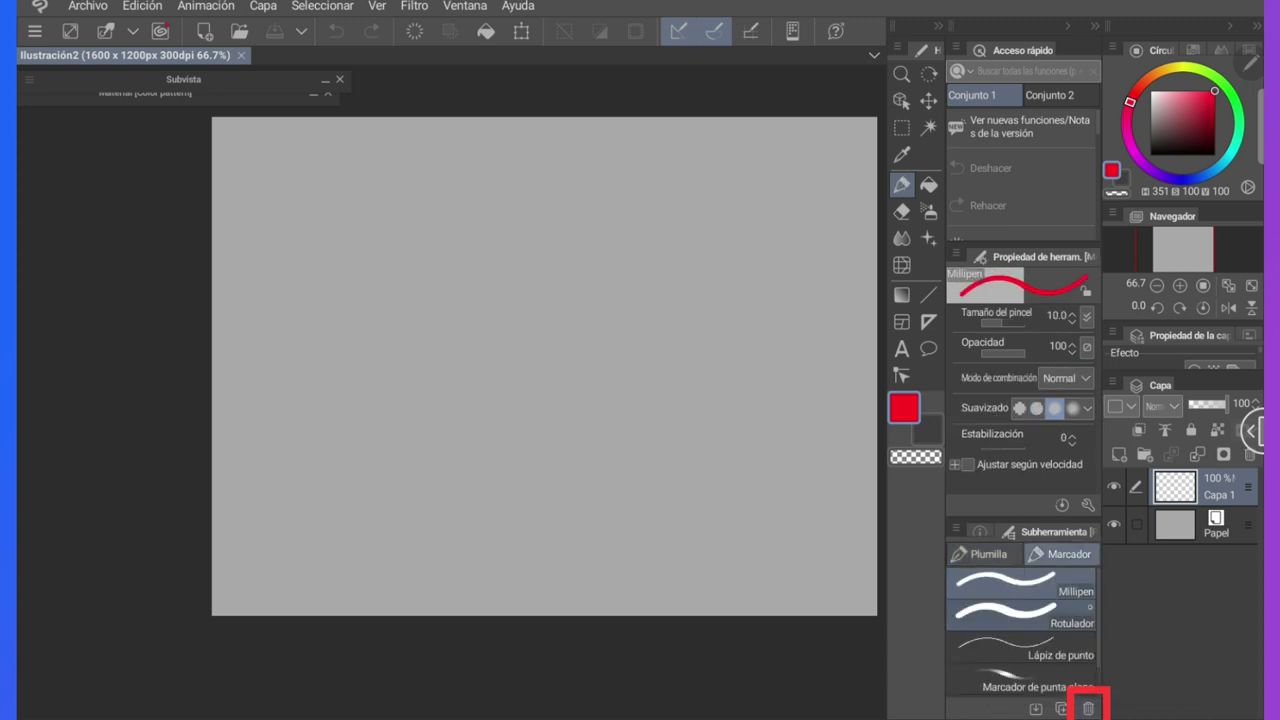
left_click(1093, 706)
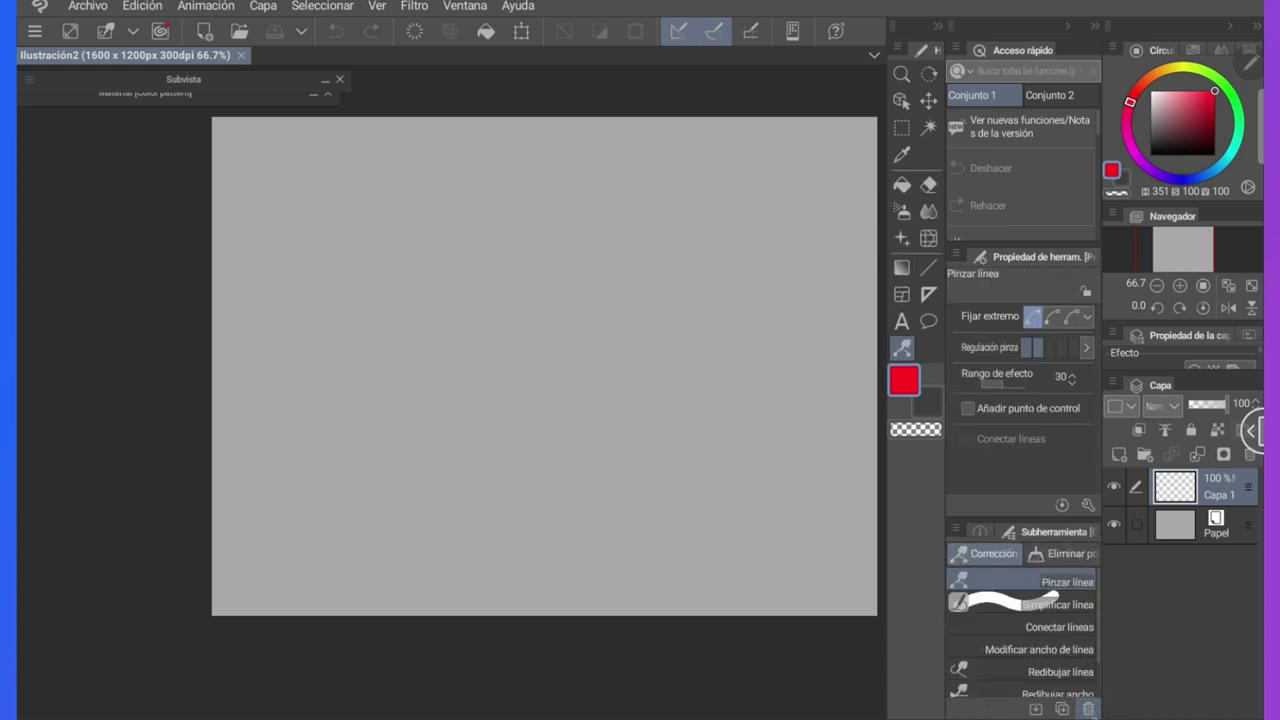
Delete all the line correction sub tools so that tool is removed from the Tool palette
left_click(1089, 708)
left_click(1089, 708)
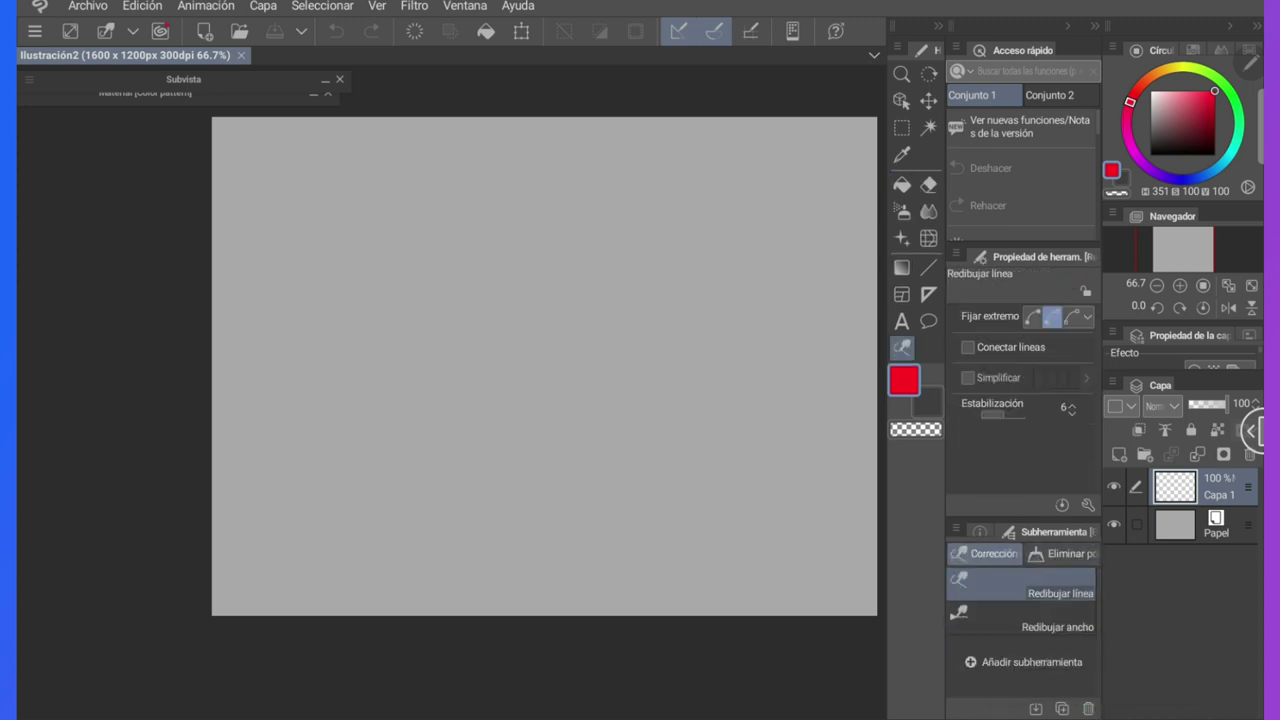
left_click(1088, 708)
left_click(1088, 708)
left_click(1088, 708)
left_click(1088, 708)
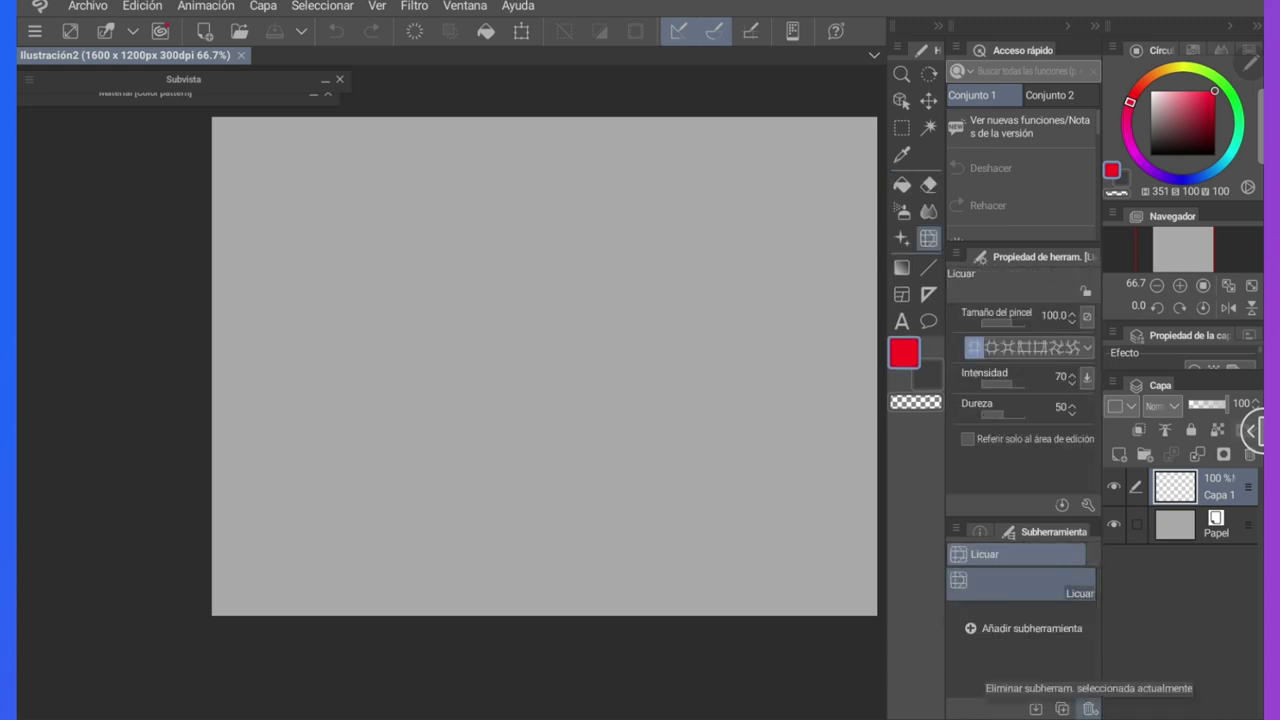
left_click(1088, 708)
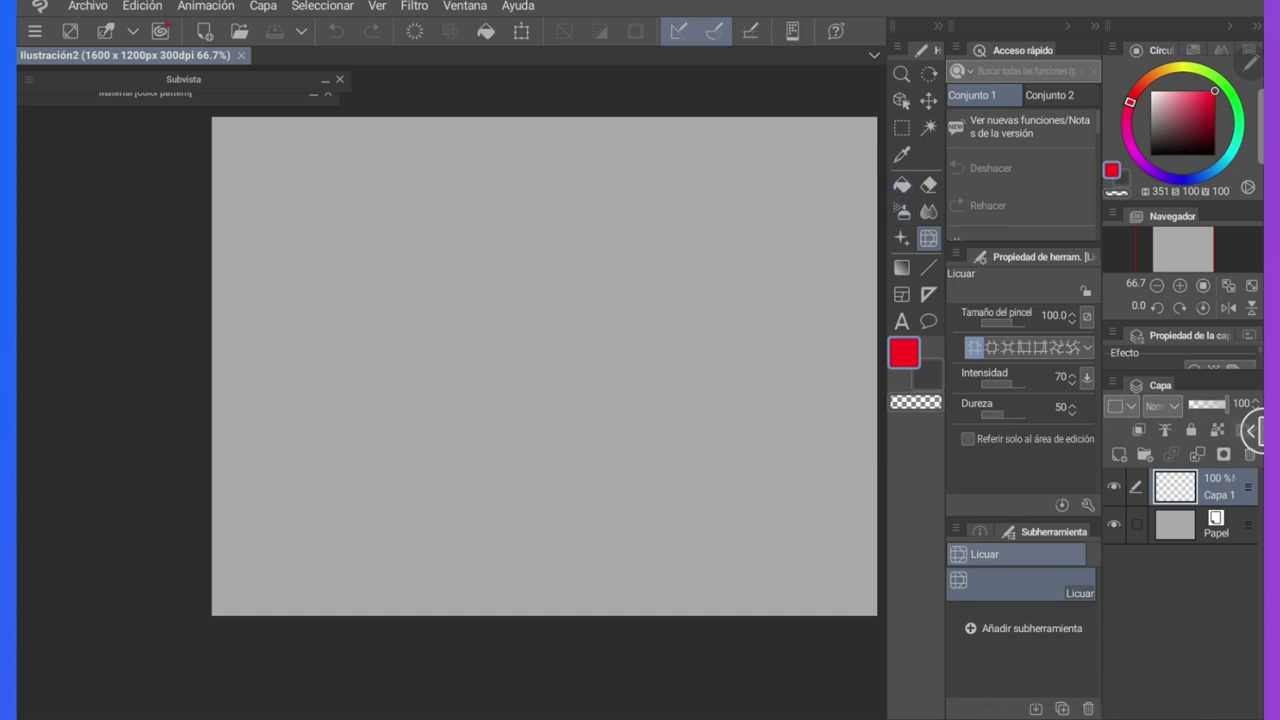
Add the default Lápiz tool to the Tool palette
left_click(897, 45)
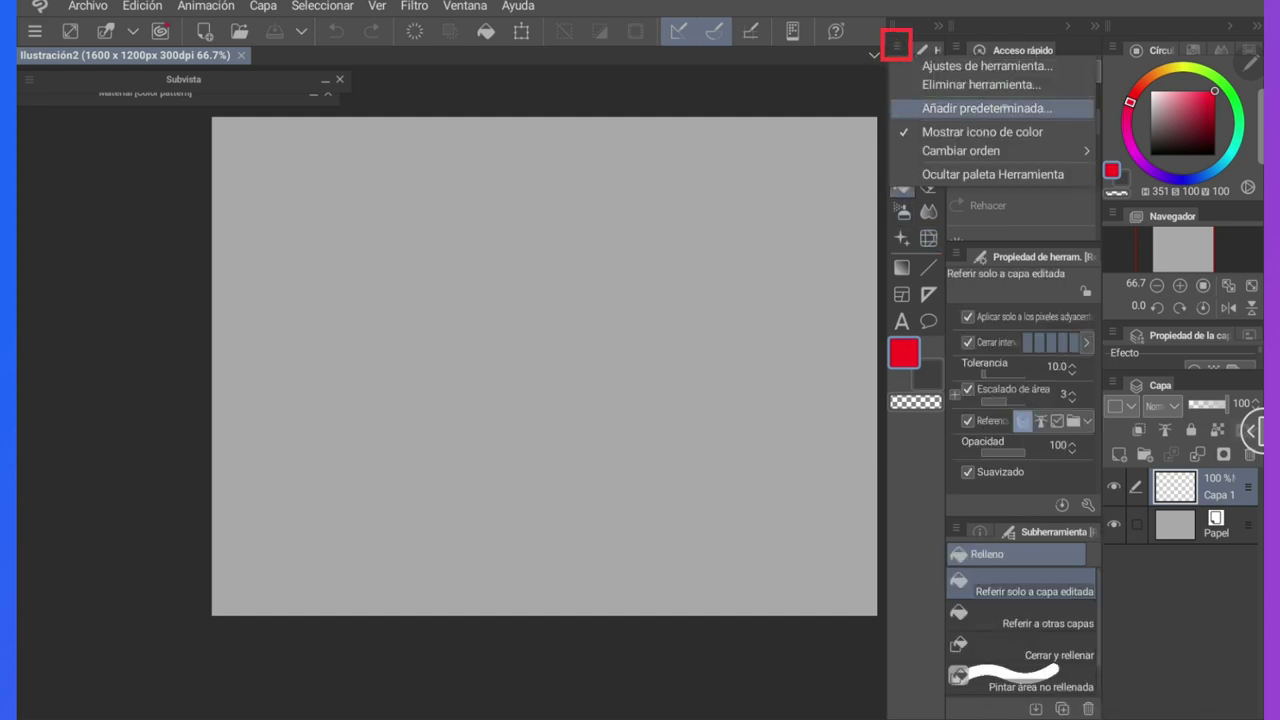
left_click(1007, 107)
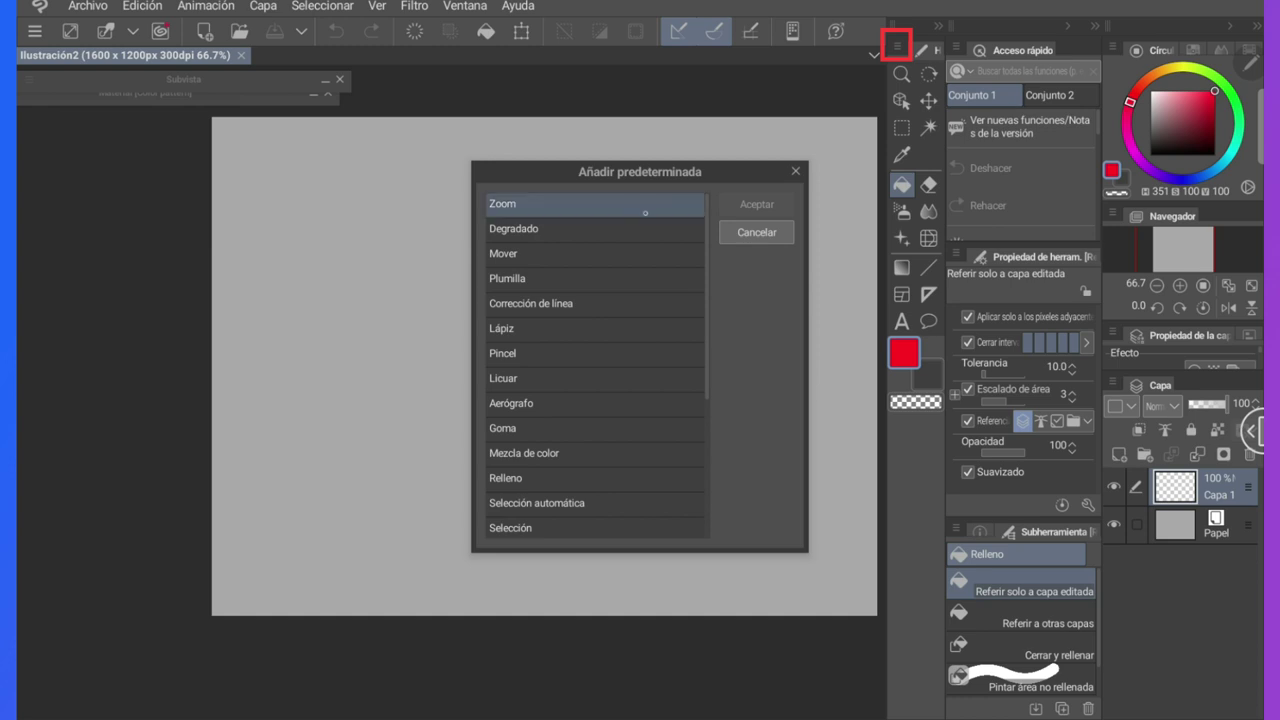
left_click(674, 336)
left_click(753, 204)
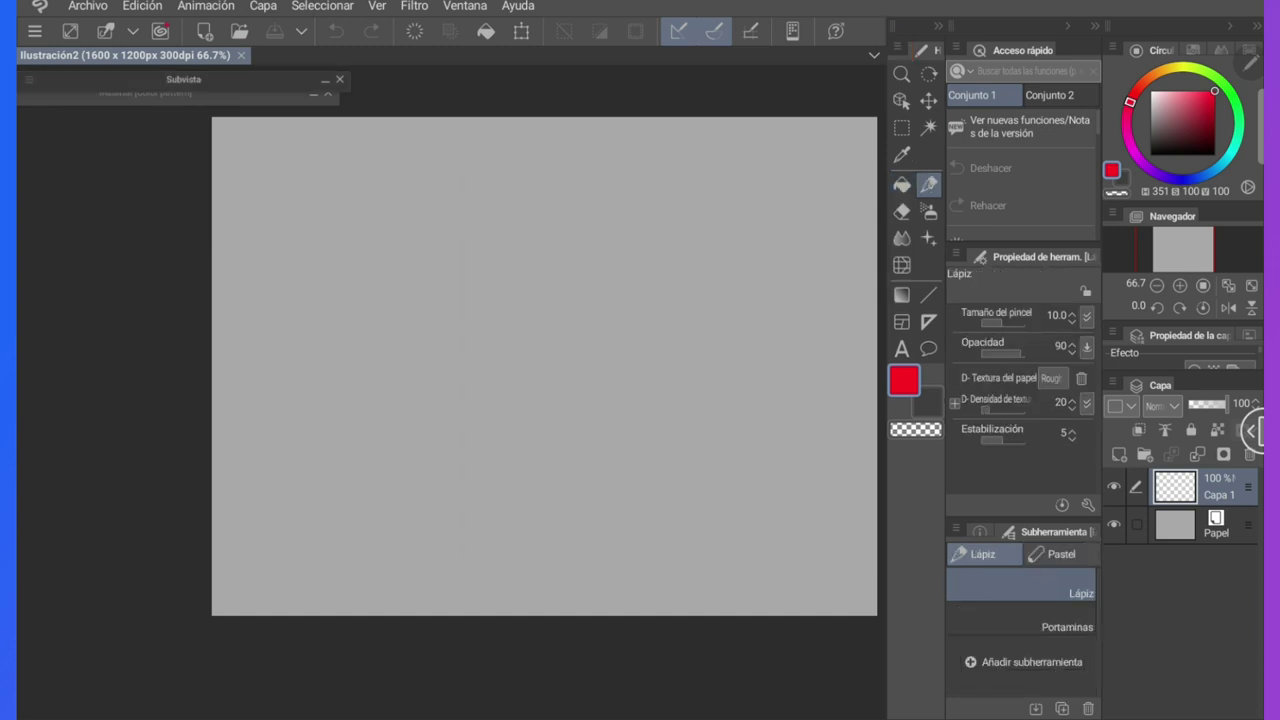
Delete the Portaminas and Pastel sub tools, keeping only Lápiz in the pencil tool
left_click(1057, 621)
left_click(1089, 706)
left_click(1088, 708)
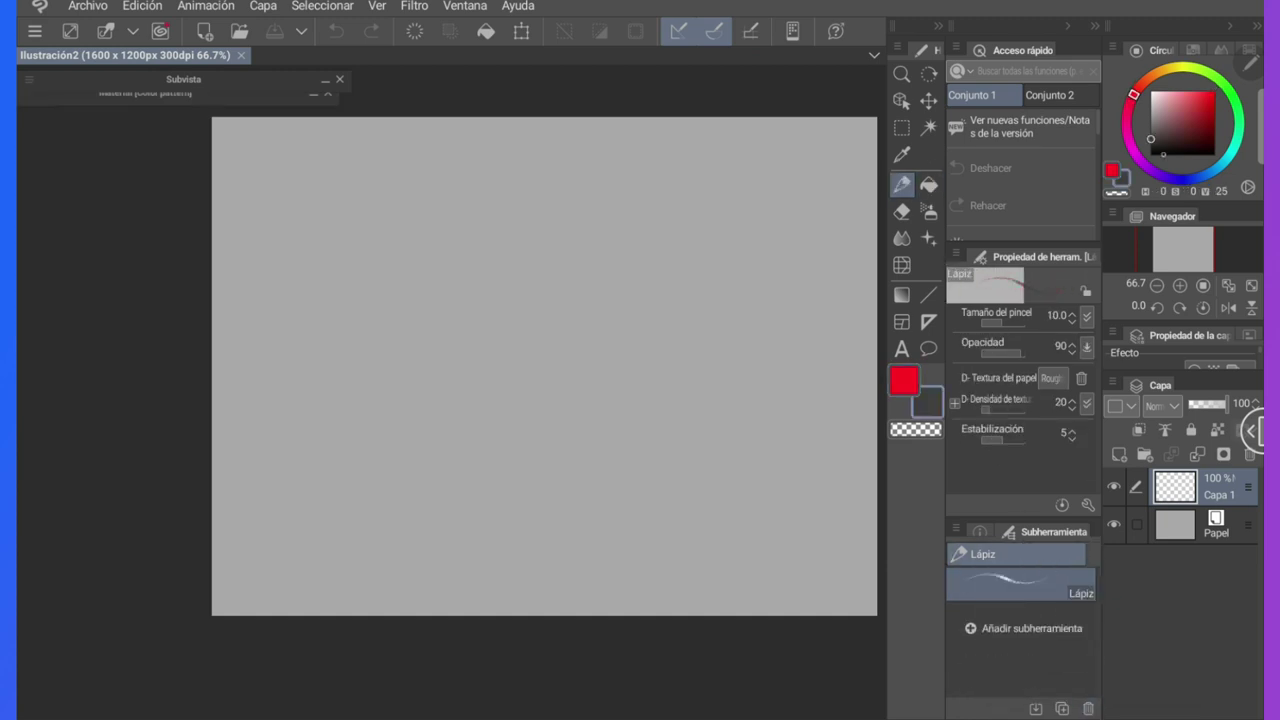
Add the pen tool beside the pencil in the Tool palette and check the Eraser's brush size pressure settings
left_click(896, 47)
left_click(903, 185)
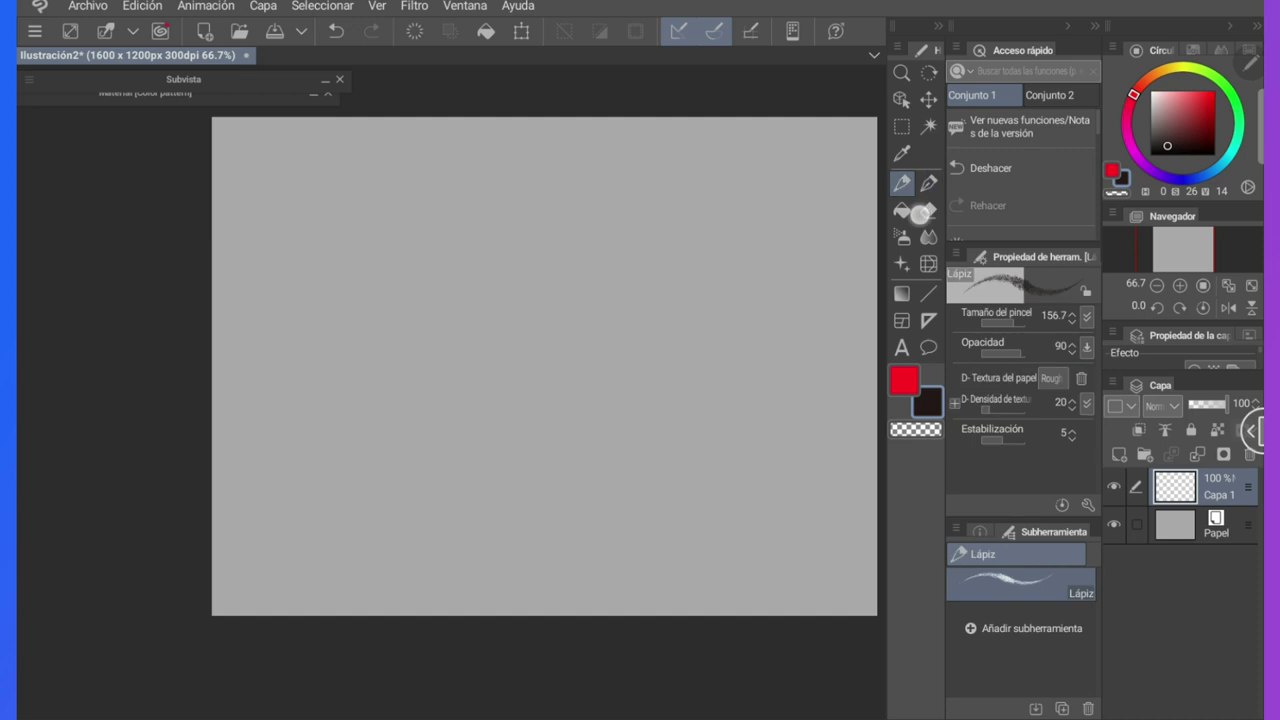
left_click(904, 212)
left_click(1087, 316)
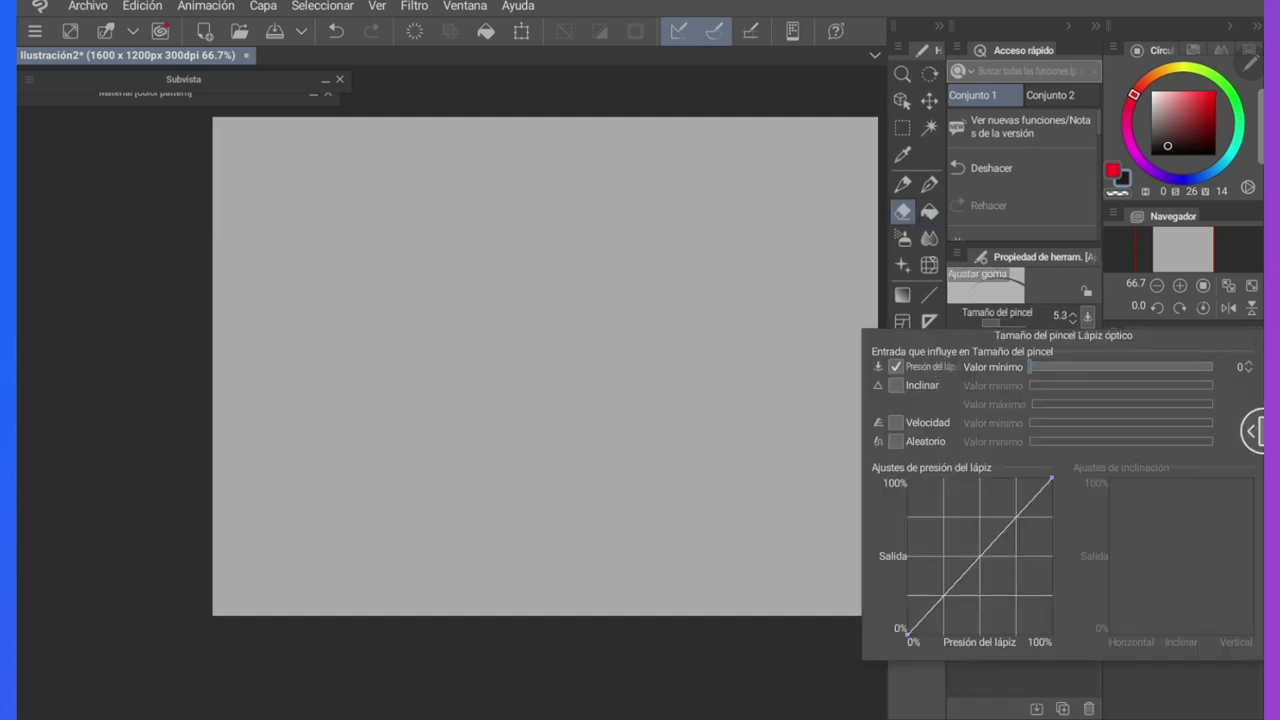
left_click(1087, 316)
Draw a test squiggle with the G pen at brush size 43.9, raise its pressure curve and draw another for comparison
left_click(929, 184)
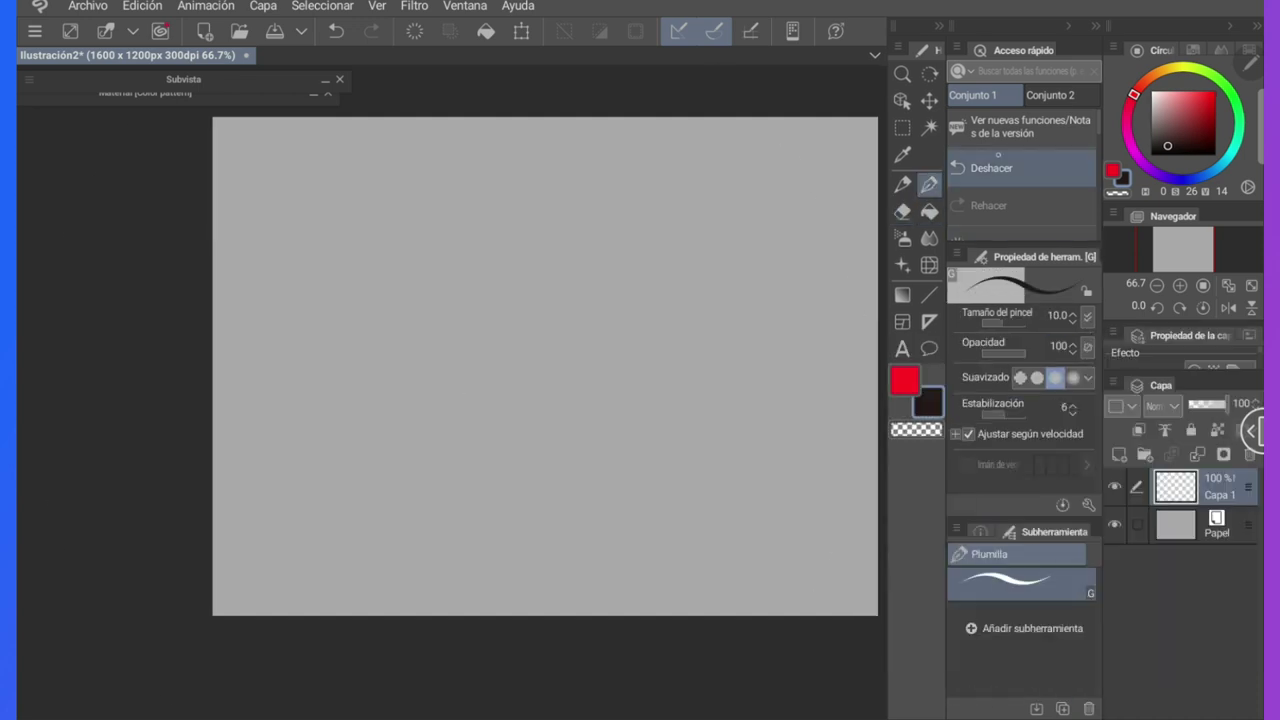
mouse_move(680, 337)
left_mouse_down()
mouse_move(736, 401)
mouse_move(775, 403)
mouse_move(776, 341)
mouse_move(780, 448)
left_mouse_up()
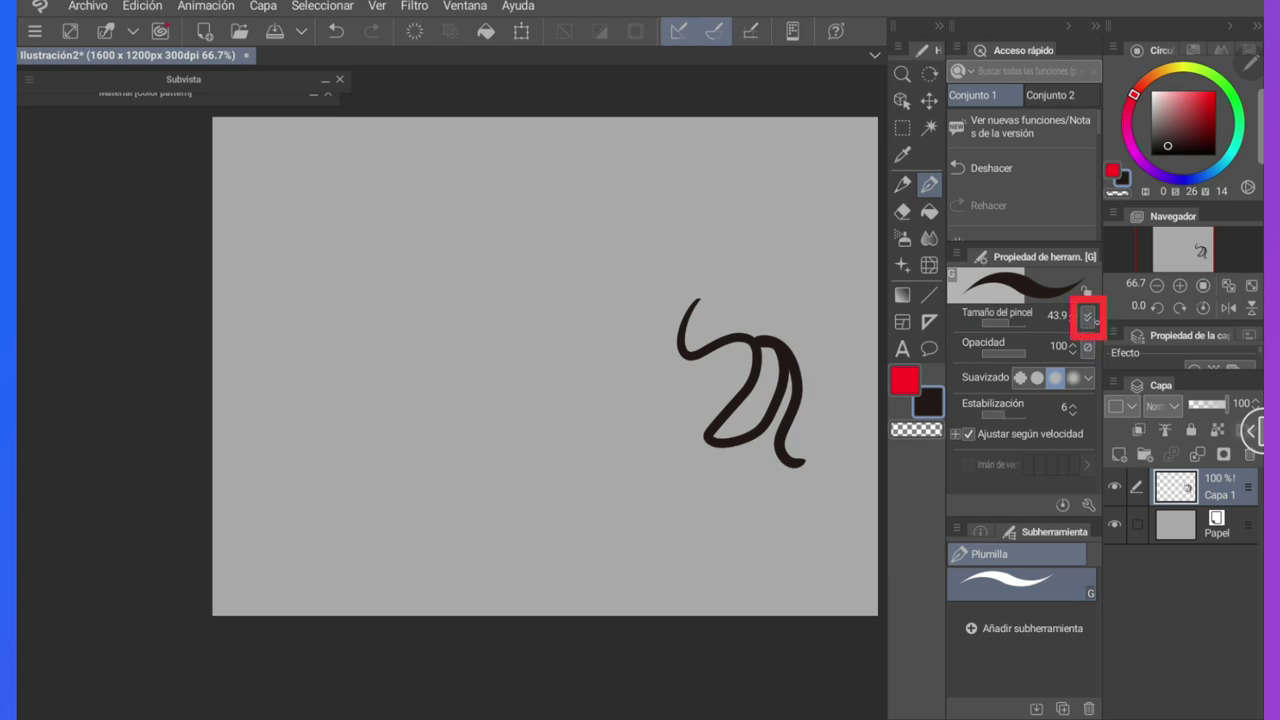
left_click(1088, 317)
left_click_drag(950, 586, 903, 478)
left_click(731, 213)
mouse_move(741, 190)
left_mouse_down()
mouse_move(785, 243)
mouse_move(759, 287)
mouse_move(791, 200)
mouse_move(761, 204)
mouse_move(818, 244)
mouse_move(842, 245)
mouse_move(852, 227)
mouse_move(790, 302)
left_mouse_up()
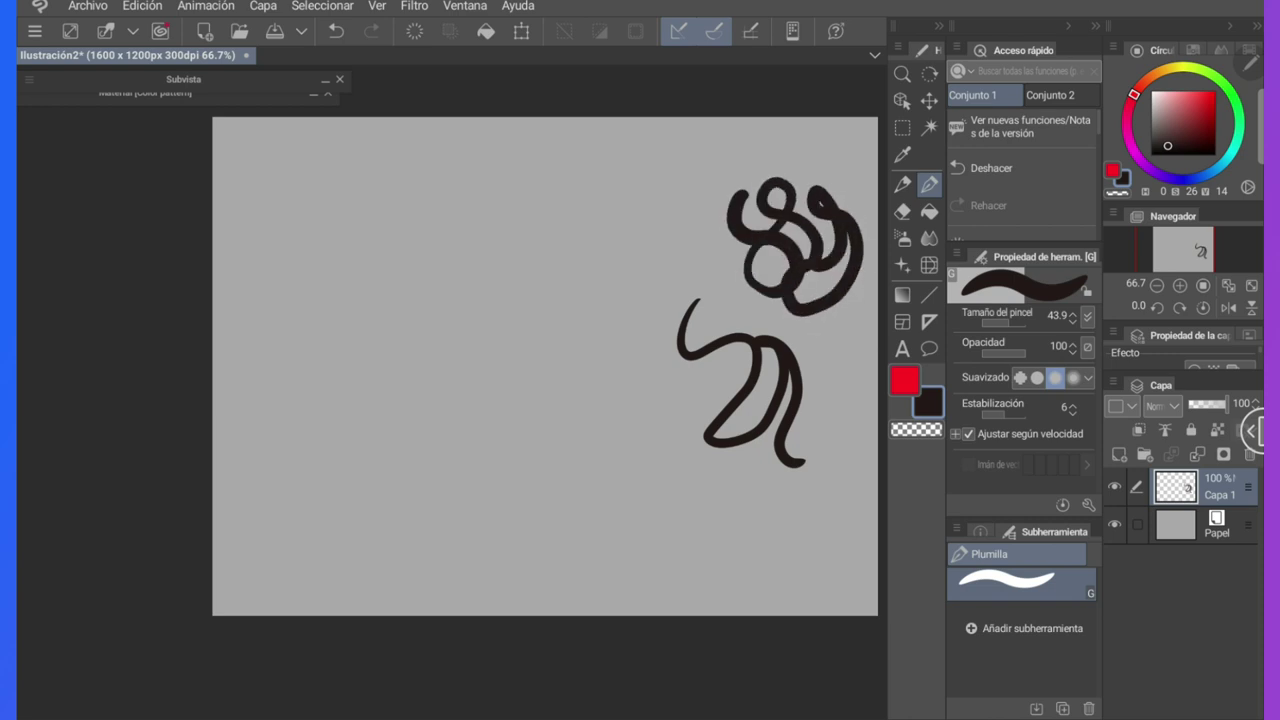
Bend the G pen's brush size pressure curve downward so light pressure gives thin lines
left_click(1087, 317)
mouse_move(911, 483)
left_mouse_down()
mouse_move(1078, 654)
mouse_move(1091, 636)
left_mouse_up()
left_click_drag(990, 556, 1069, 638)
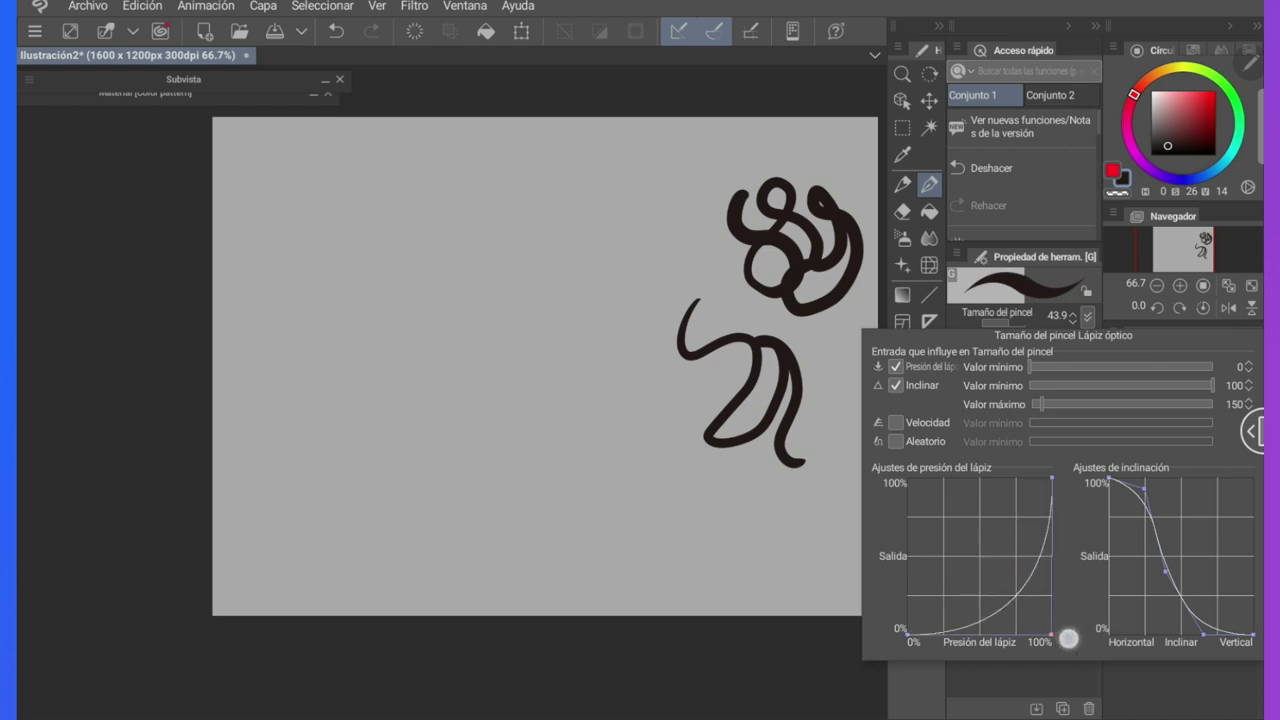
left_click(600, 300)
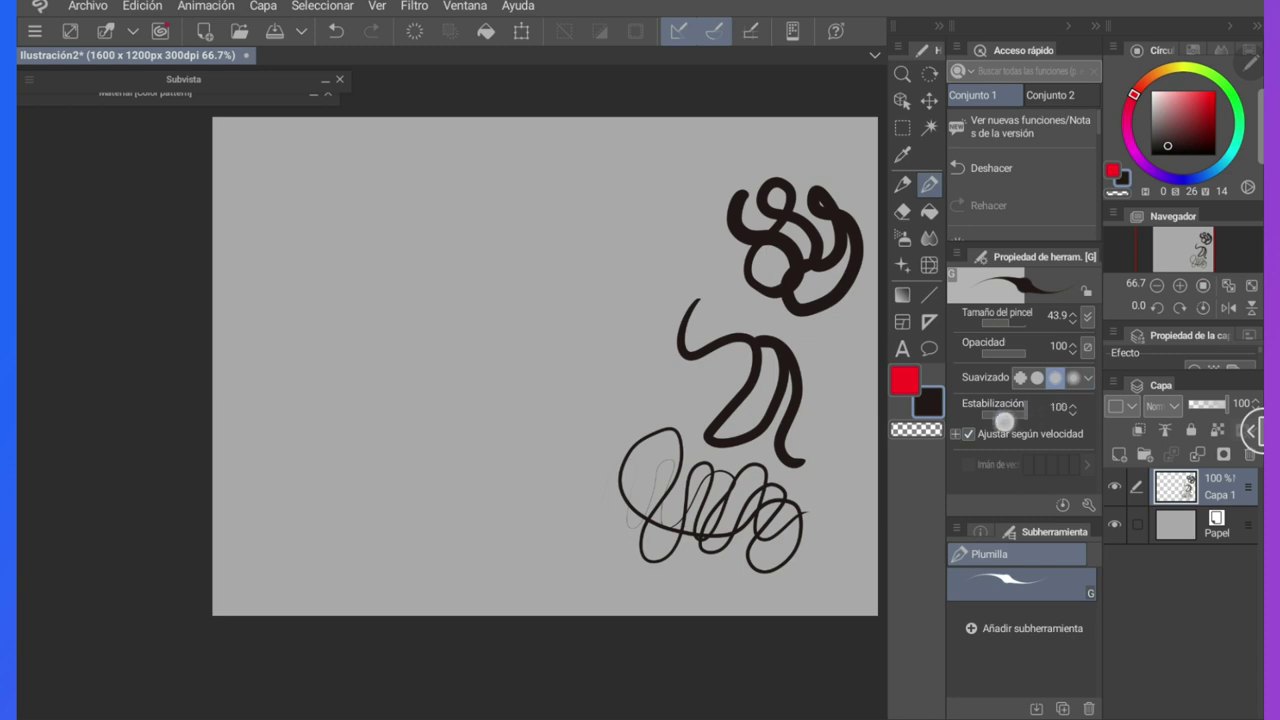
Draw test loops with the G pen's stabilization set to 100 and clear the layer
mouse_move(621, 316)
left_mouse_down()
mouse_move(638, 258)
mouse_move(671, 291)
mouse_move(576, 395)
mouse_move(621, 289)
left_mouse_up()
left_click_drag(984, 414, 1062, 426)
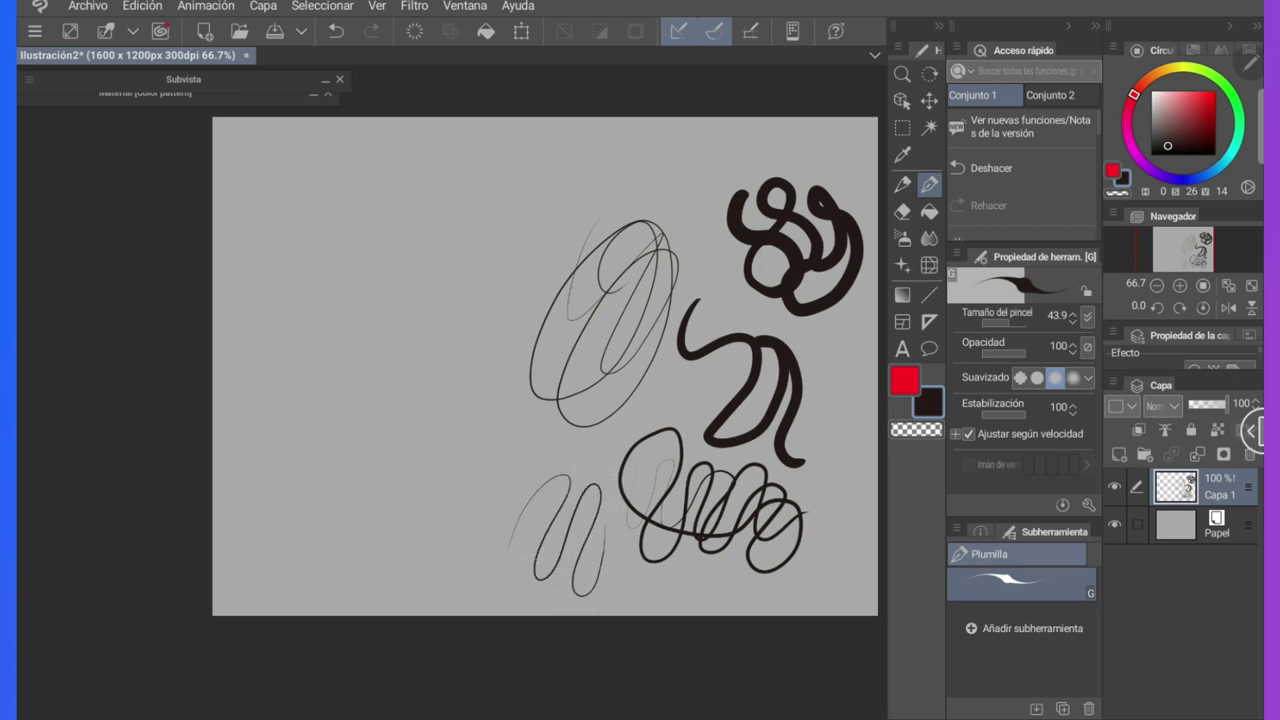
key("Delete")
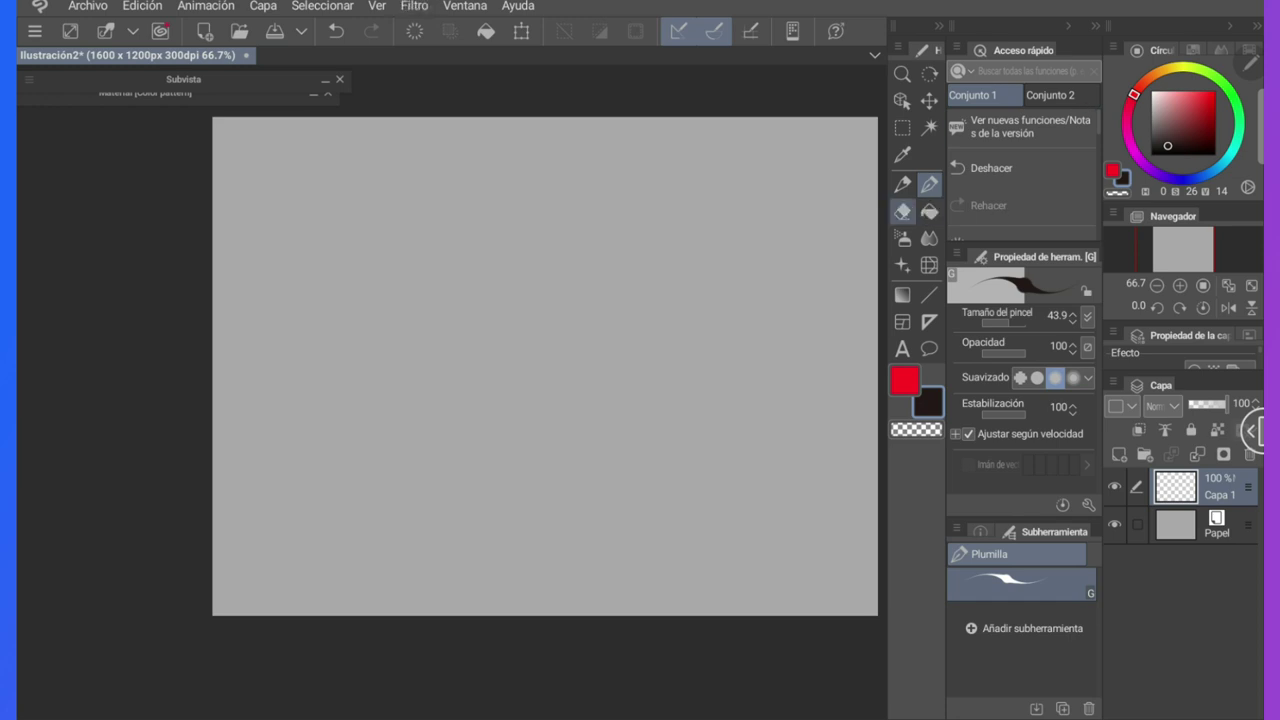
Disable pen pressure for the Eraser's brush size and set the size to 43.9
key("e")
left_click_drag(1000, 323, 1026, 323)
left_click(1087, 316)
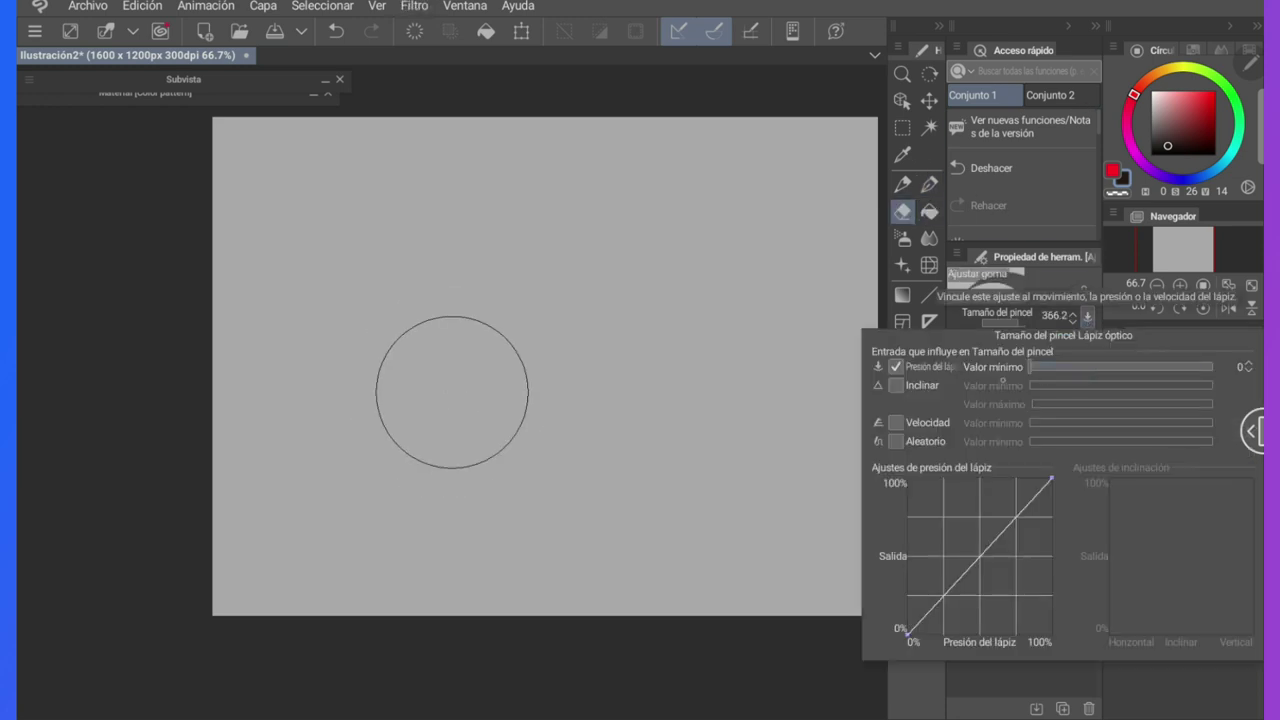
left_click(822, 329)
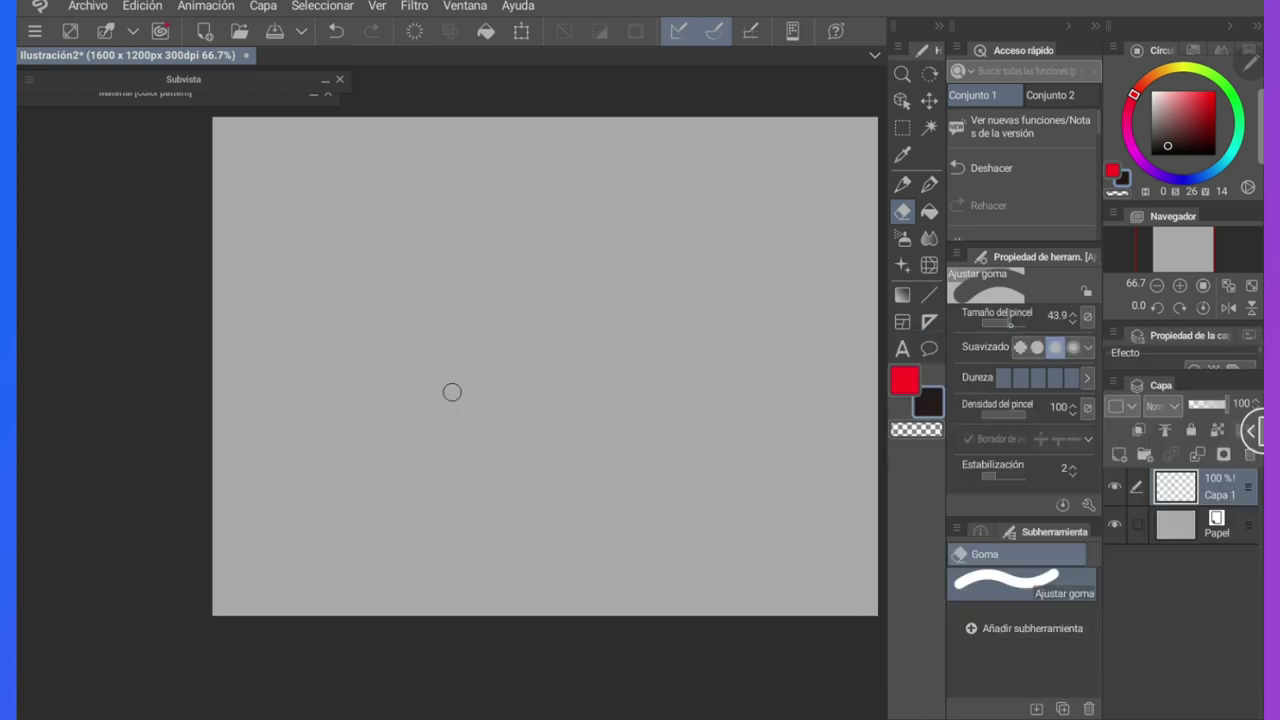
Move the Airbrush ahead of the Fill tool in the Tool palette and delete unneeded sub tools
key("g")
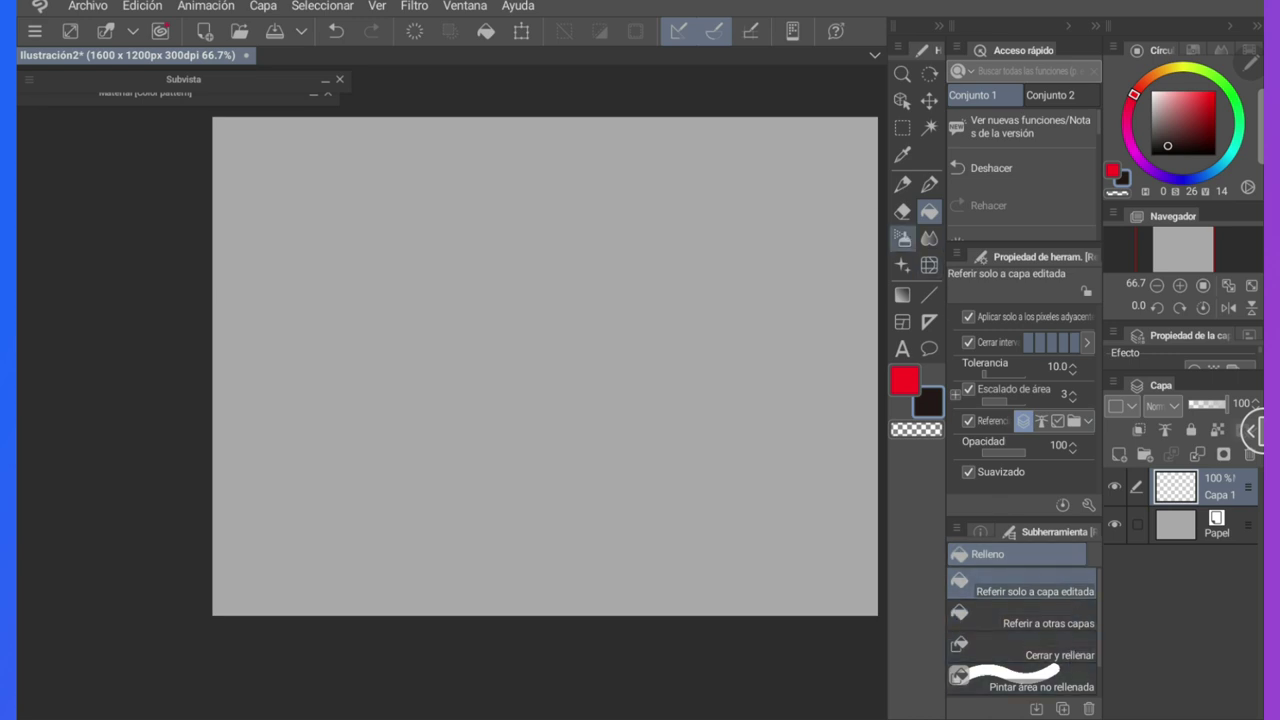
left_click_drag(910, 238, 926, 214)
left_click(1040, 606)
left_click(1089, 709)
left_click(1089, 709)
Select the Desenfocar sub tool of the color blending tool and leave pen pressure off for its brush size
key("j")
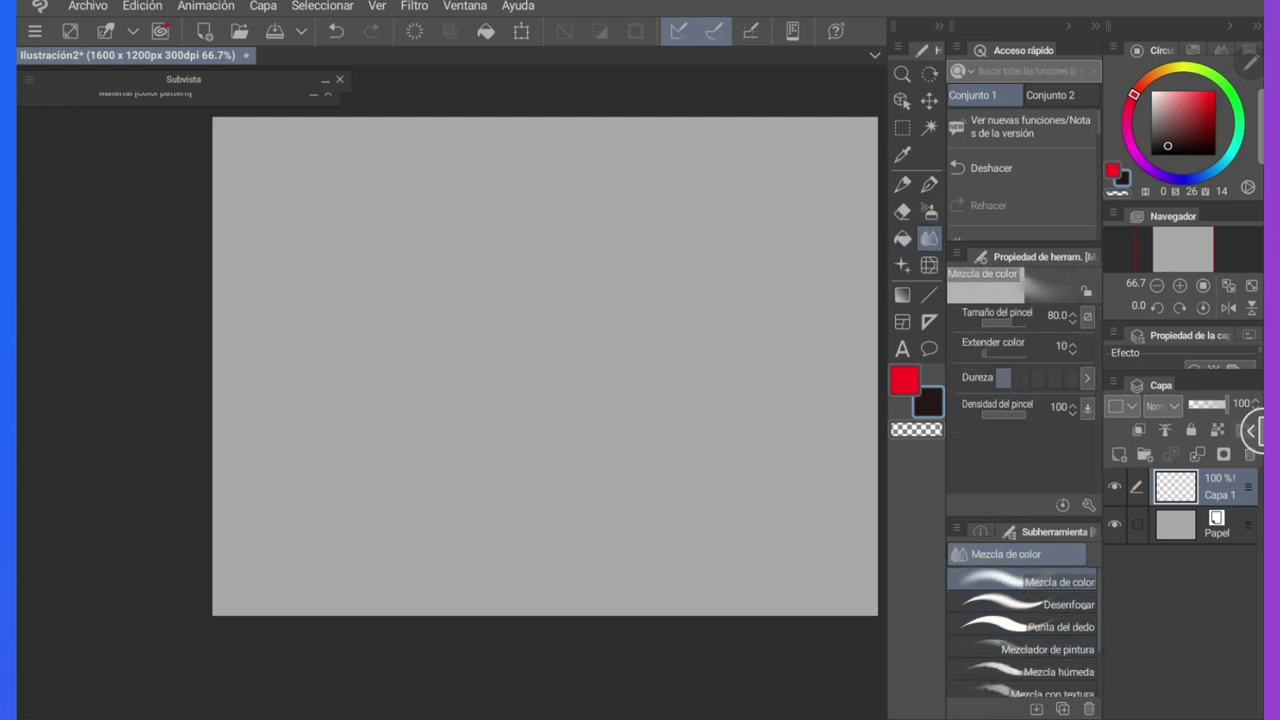
left_click(1040, 600)
left_click(1088, 317)
left_click(895, 366)
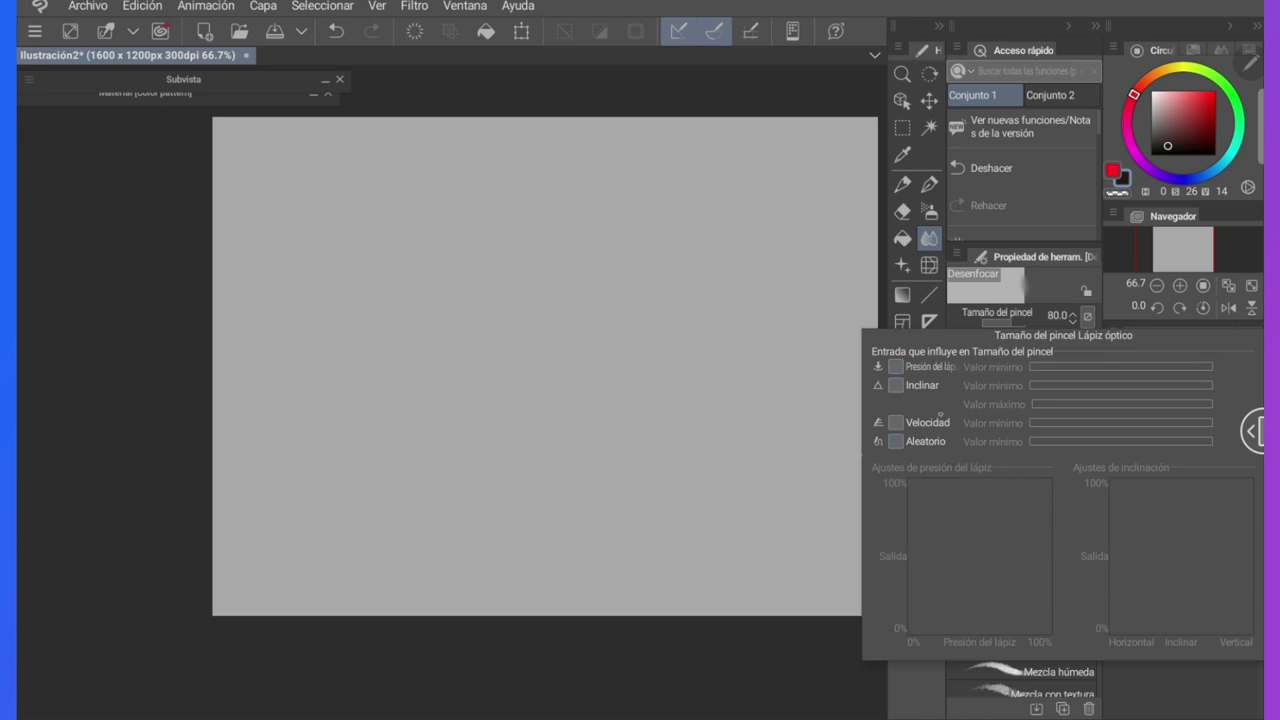
left_click(830, 469)
Switch to red and paint a solid patch with the G pen, turning off pen pressure for its brush size
key("x")
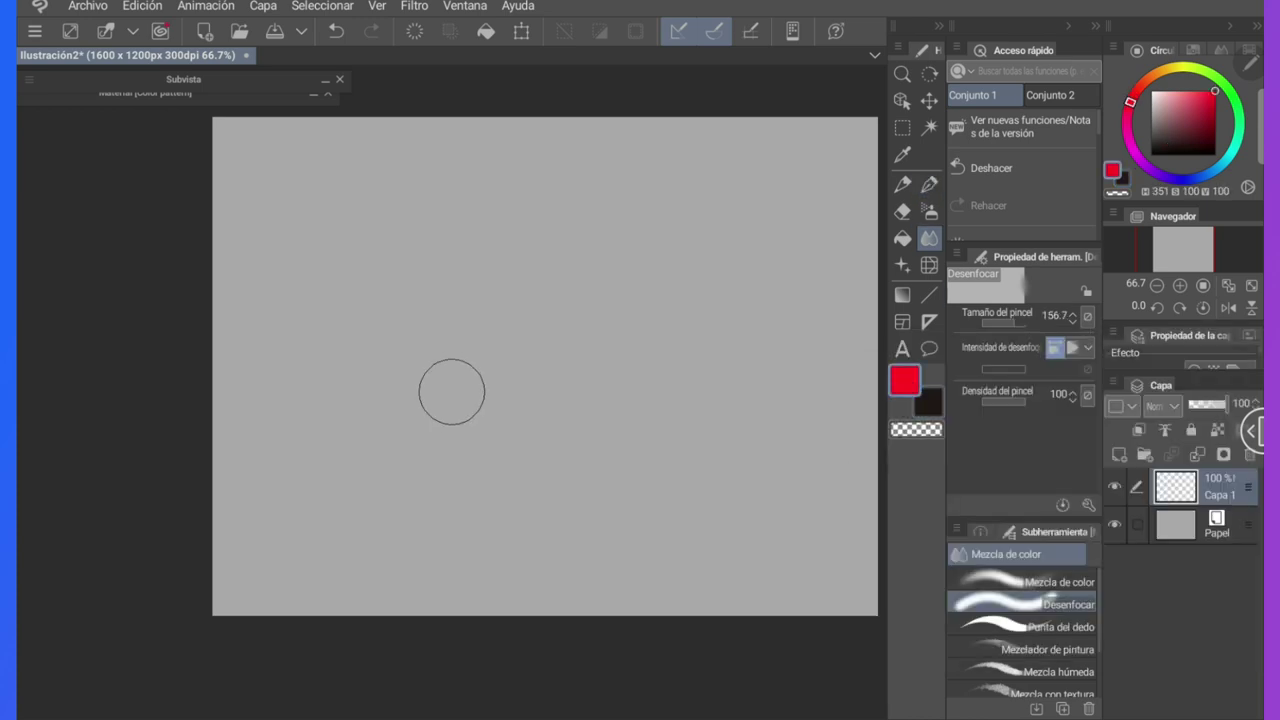
key("p")
left_click_drag(655, 352, 638, 347)
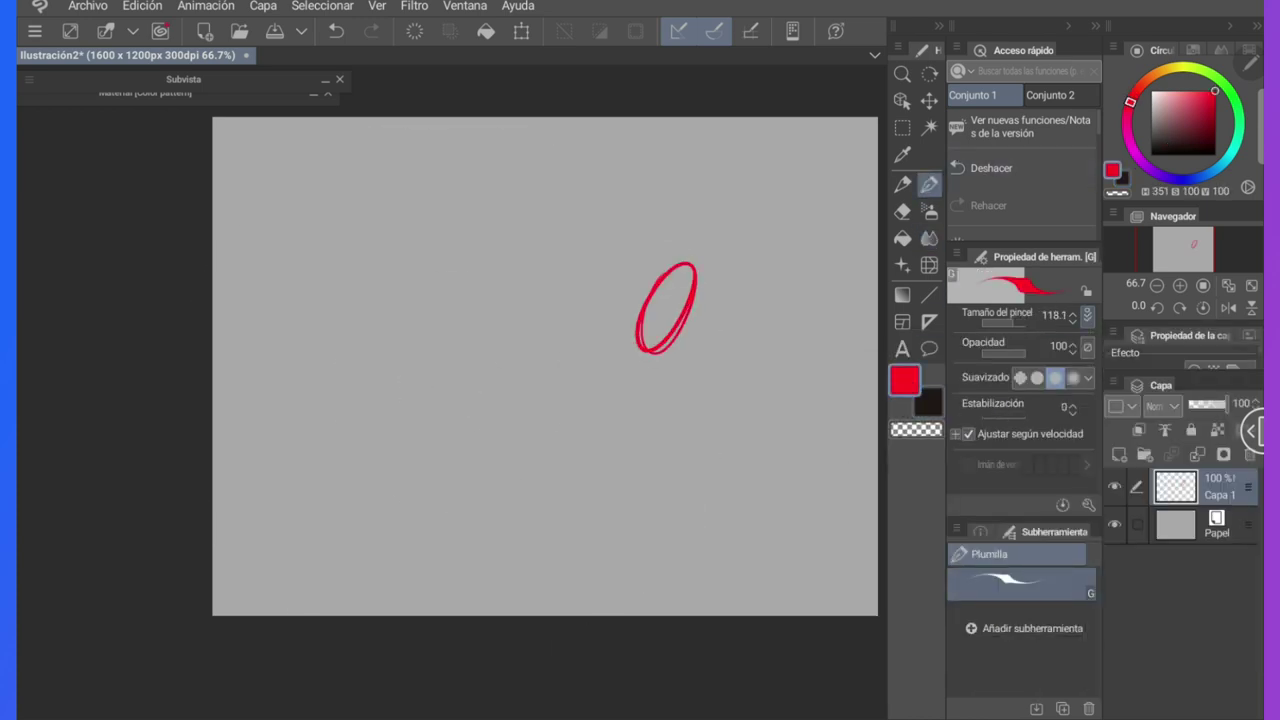
left_click(1088, 317)
left_click(895, 366)
left_click_drag(677, 276, 656, 338)
Pick a light tan color (H 39, S 44, V 85) and paint a second patch overlapping the red one
left_click(1180, 100)
left_click(1163, 70)
mouse_move(718, 284)
left_mouse_down()
mouse_move(728, 298)
mouse_move(666, 303)
mouse_move(640, 360)
left_mouse_up()
Blur the boundary between the red and tan patches with Desenfocar, undo it and blur the boundary again
left_click(929, 211)
left_click(929, 238)
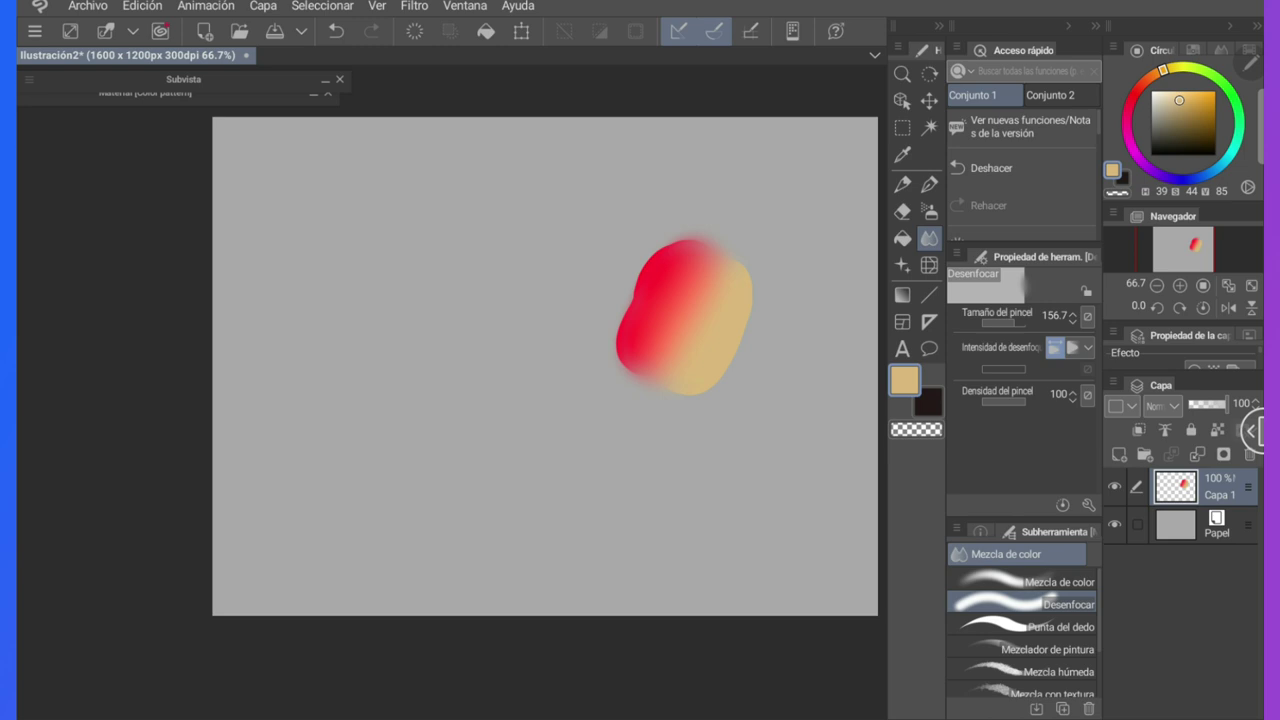
key("ctrl+z")
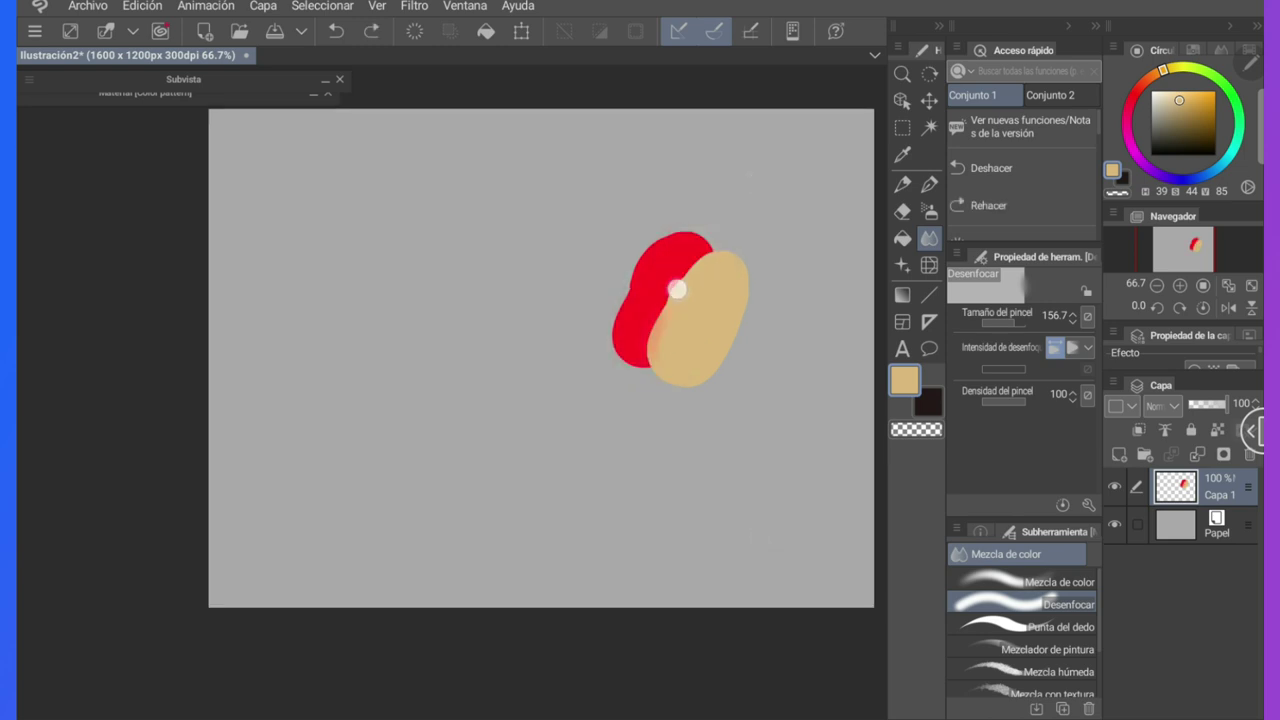
left_click_drag(677, 289, 645, 358)
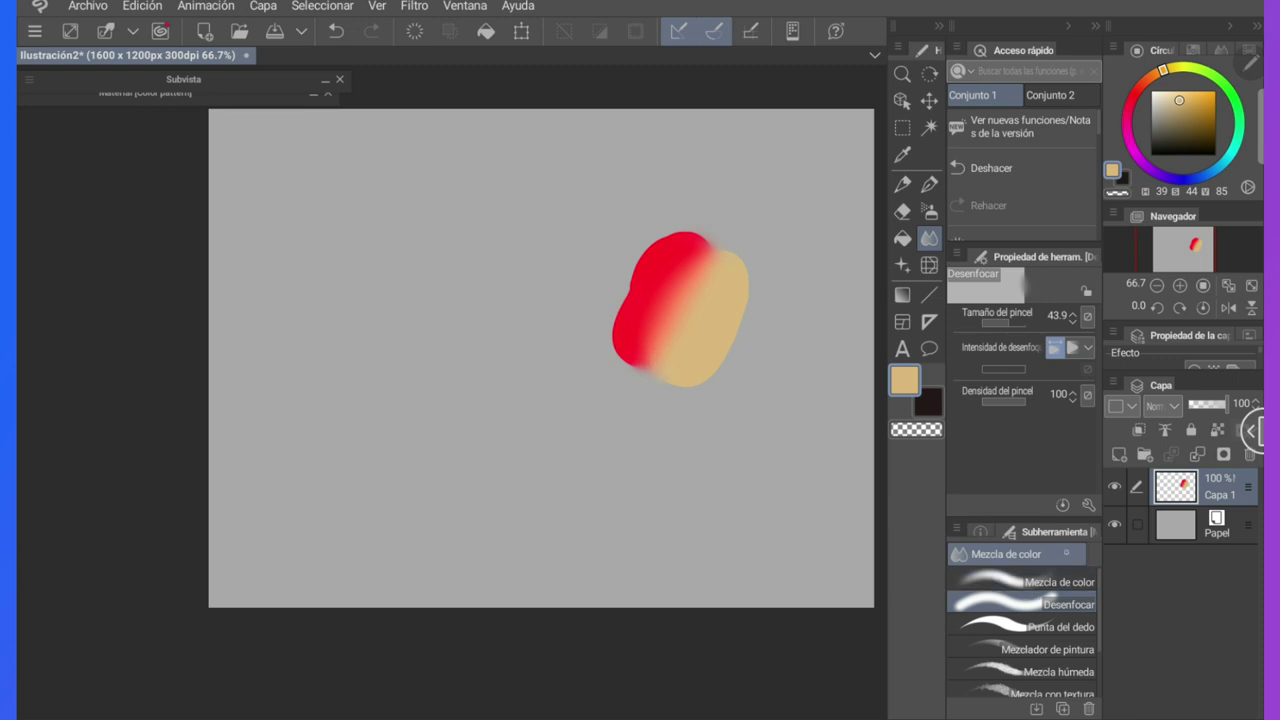
Blend the red and tan patches with the Mezcla de color sub tool, undoing the first pass and blending again
left_click(1060, 582)
mouse_move(687, 273)
left_mouse_down()
mouse_move(708, 320)
mouse_move(690, 335)
left_mouse_up()
key("ctrl+z")
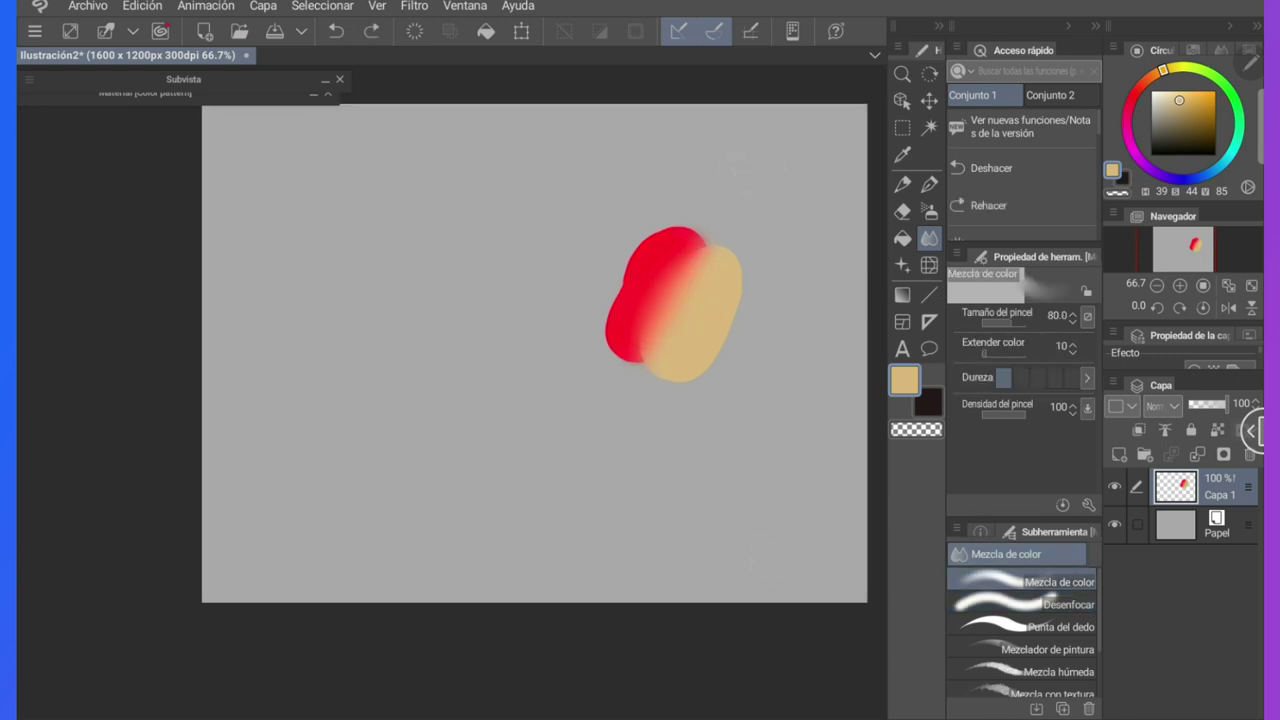
key("ctrl+z")
mouse_move(681, 296)
left_mouse_down()
mouse_move(641, 296)
mouse_move(655, 373)
mouse_move(669, 257)
mouse_move(705, 271)
mouse_move(685, 232)
mouse_move(685, 363)
mouse_move(664, 256)
mouse_move(642, 303)
left_mouse_up()
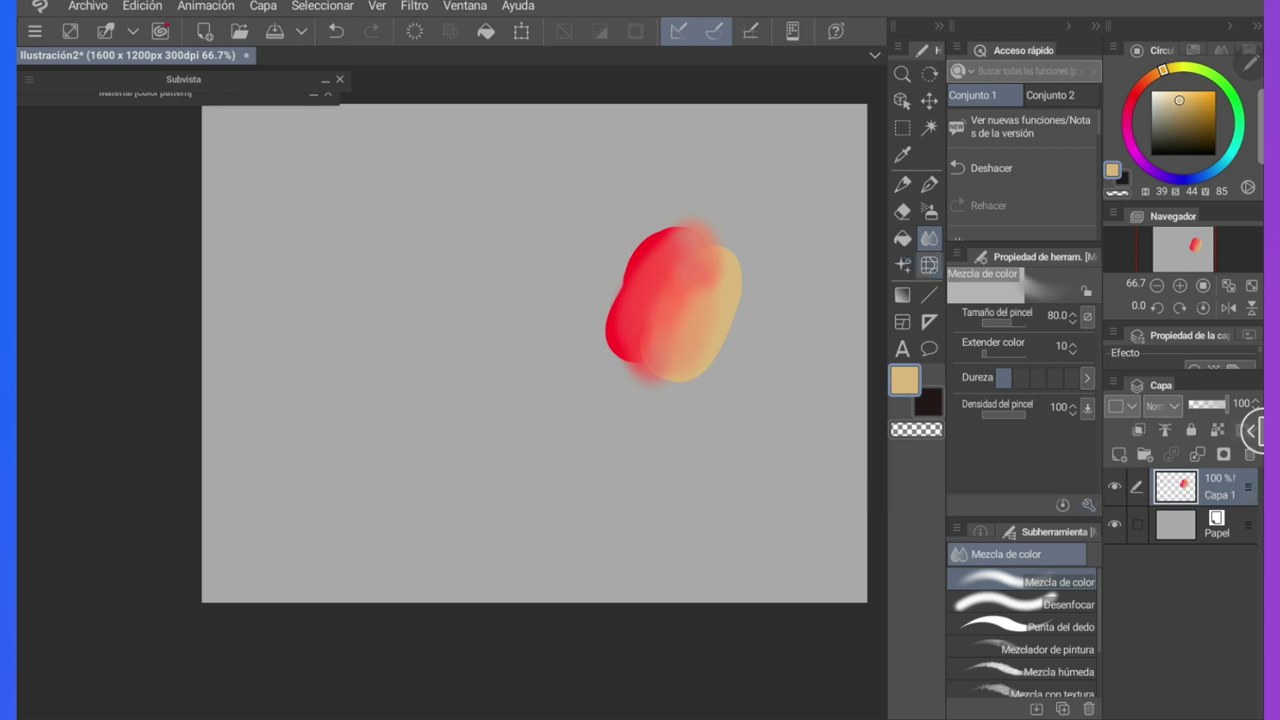
Draw white test strokes with the Brillos and Mancha de sangre decoration sub tools around the painted patch
left_click(902, 265)
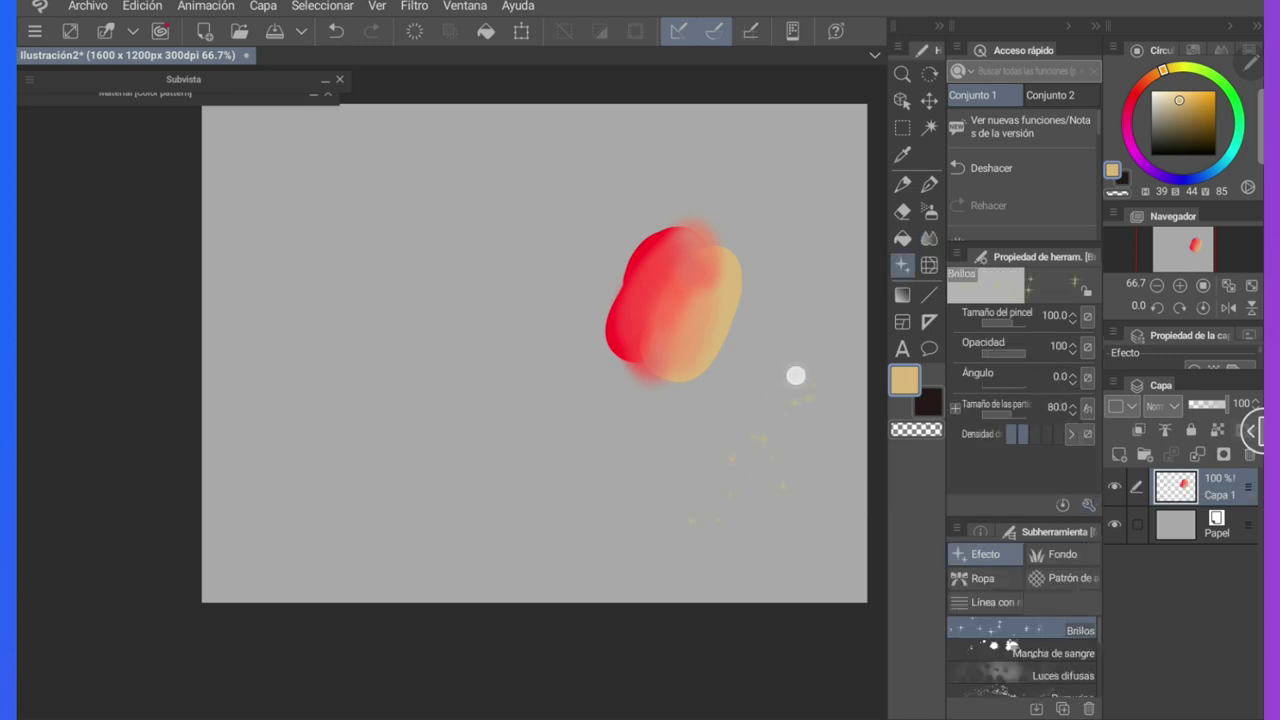
left_click(1151, 91)
mouse_move(806, 298)
left_mouse_down()
mouse_move(611, 506)
mouse_move(558, 248)
left_mouse_up()
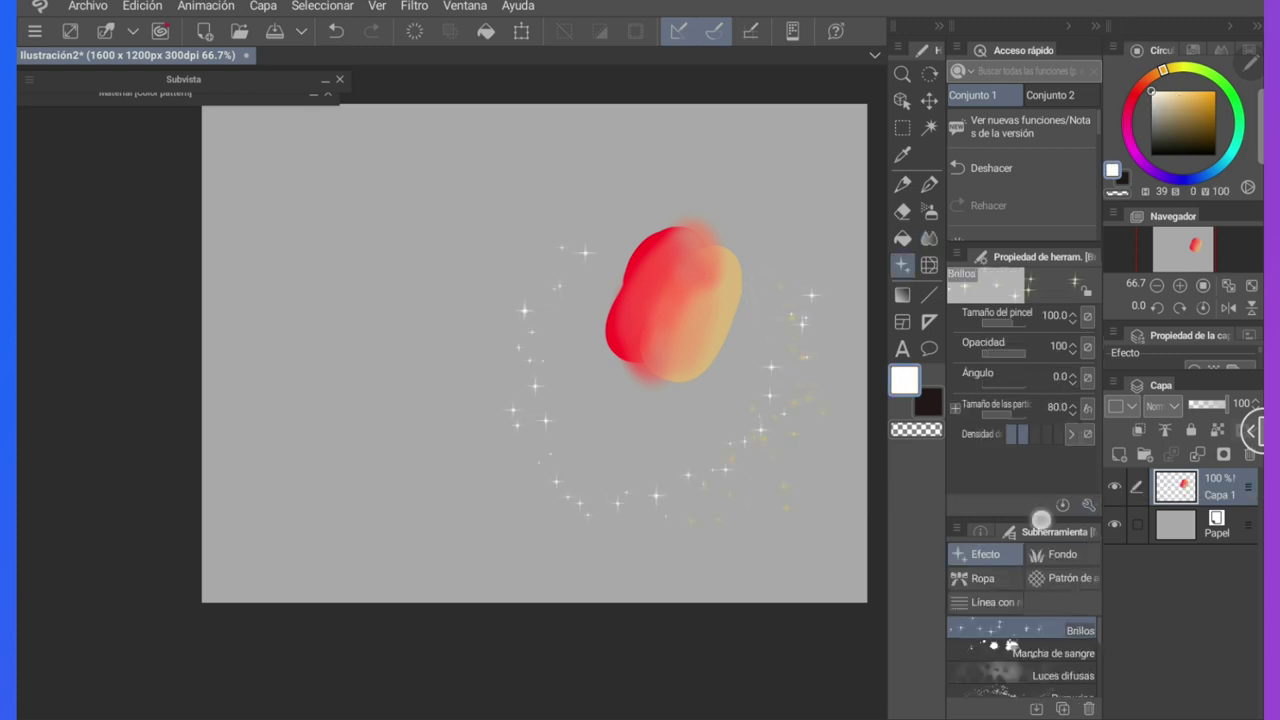
left_click(1054, 653)
left_click_drag(787, 170, 750, 390)
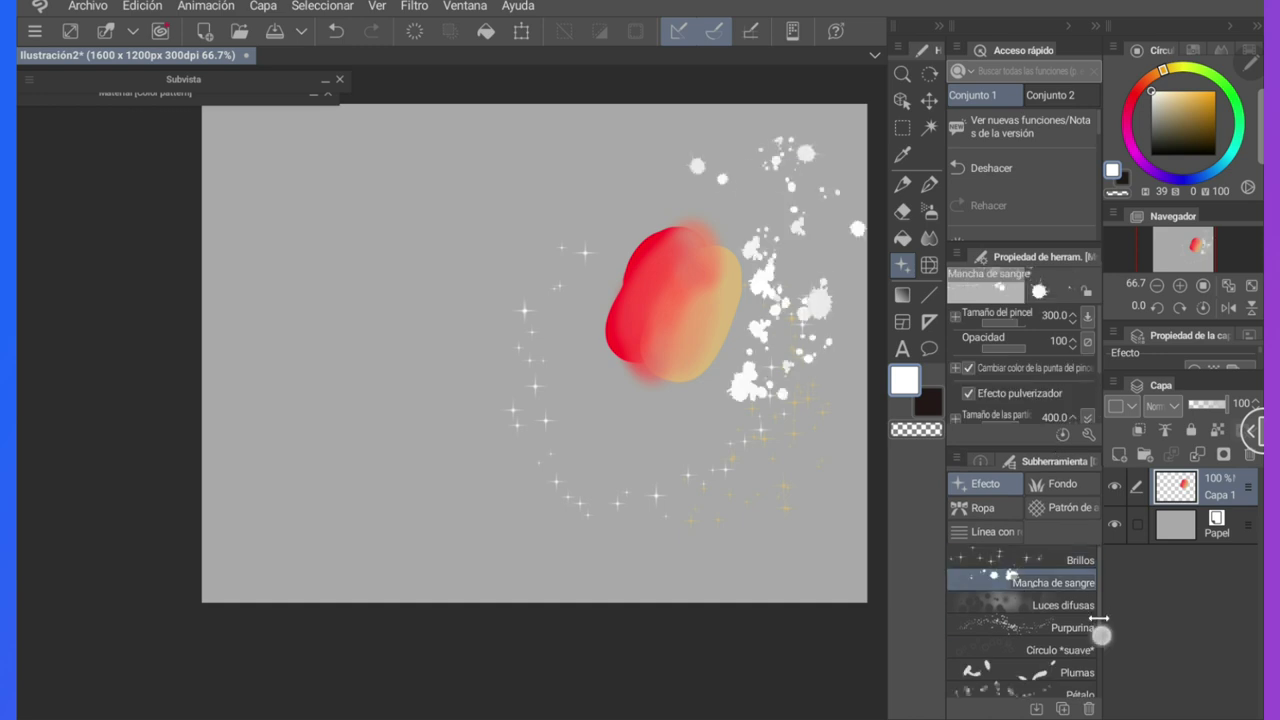
Draw test strokes in several colors with the first sub tool of the Fondo decoration group
left_click(1062, 483)
left_click(1003, 559)
left_click_drag(812, 482, 735, 548)
left_click(1192, 99)
mouse_move(818, 538)
left_mouse_down()
mouse_move(790, 502)
mouse_move(732, 550)
left_mouse_up()
left_click(1141, 86)
left_click(1179, 107)
left_click(1128, 112)
left_click_drag(745, 598, 862, 520)
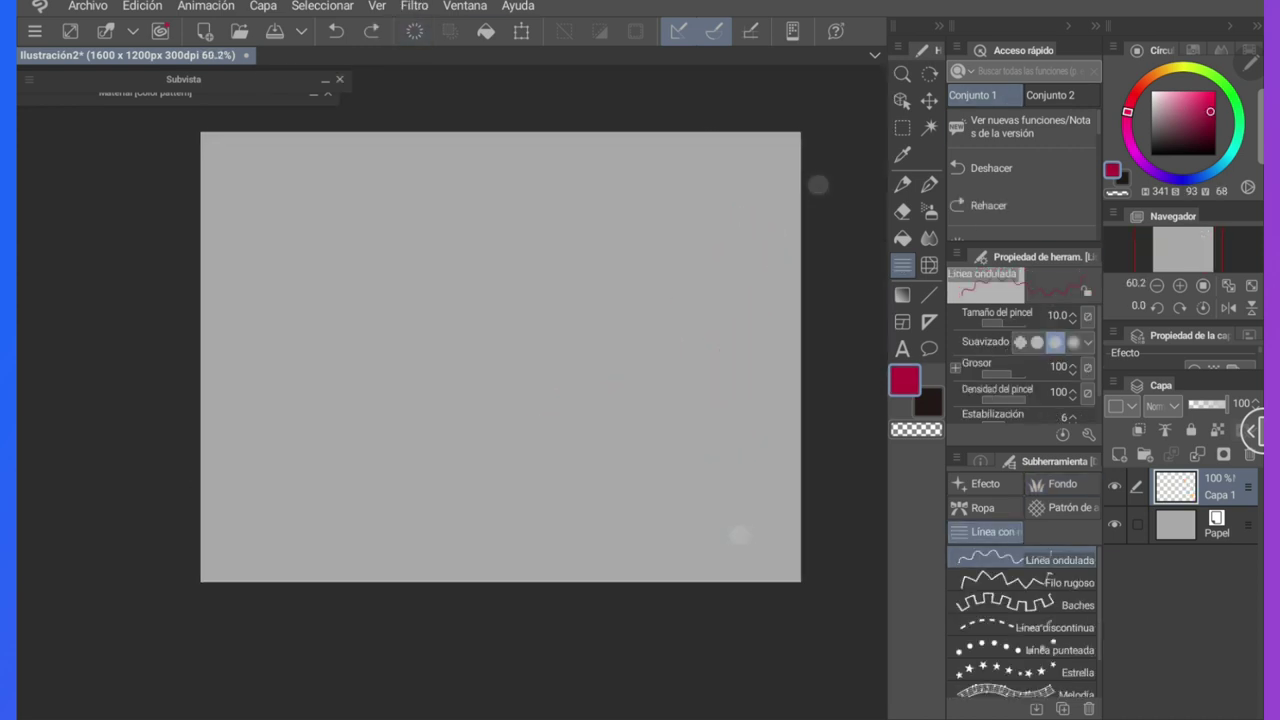
Draw test strokes with the Línea ondulada and Filo rugoso sub tools, clearing the canvas in between
left_click_drag(805, 282, 645, 582)
left_click(1020, 582)
left_click_drag(800, 368, 757, 582)
left_click(414, 31)
left_click_drag(800, 216, 515, 580)
Draw a test stroke with the Estrella sub tool at brush size 239.5 and clear the layer with Eliminar
left_click(1020, 672)
left_click_drag(1010, 323, 1017, 323)
mouse_move(799, 296)
left_mouse_down()
mouse_move(702, 424)
mouse_move(620, 632)
left_mouse_up()
scroll(1022, 180, "down", 2)
left_click(1029, 144)
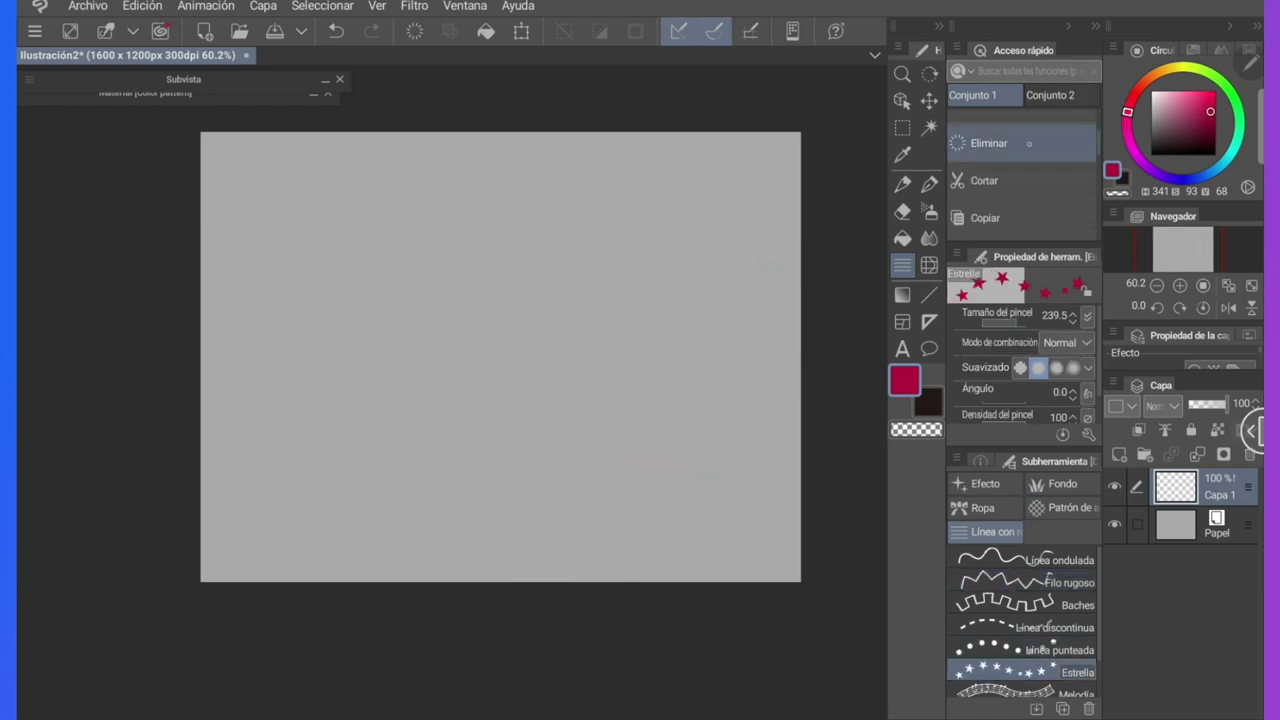
Create a Quick Access set called Nuevo conjunto and switch back to Conjunto 1
left_click_drag(1078, 143, 1094, 99)
left_click(958, 47)
left_click(1075, 227)
left_click(855, 228)
left_click(984, 120)
left_click(980, 96)
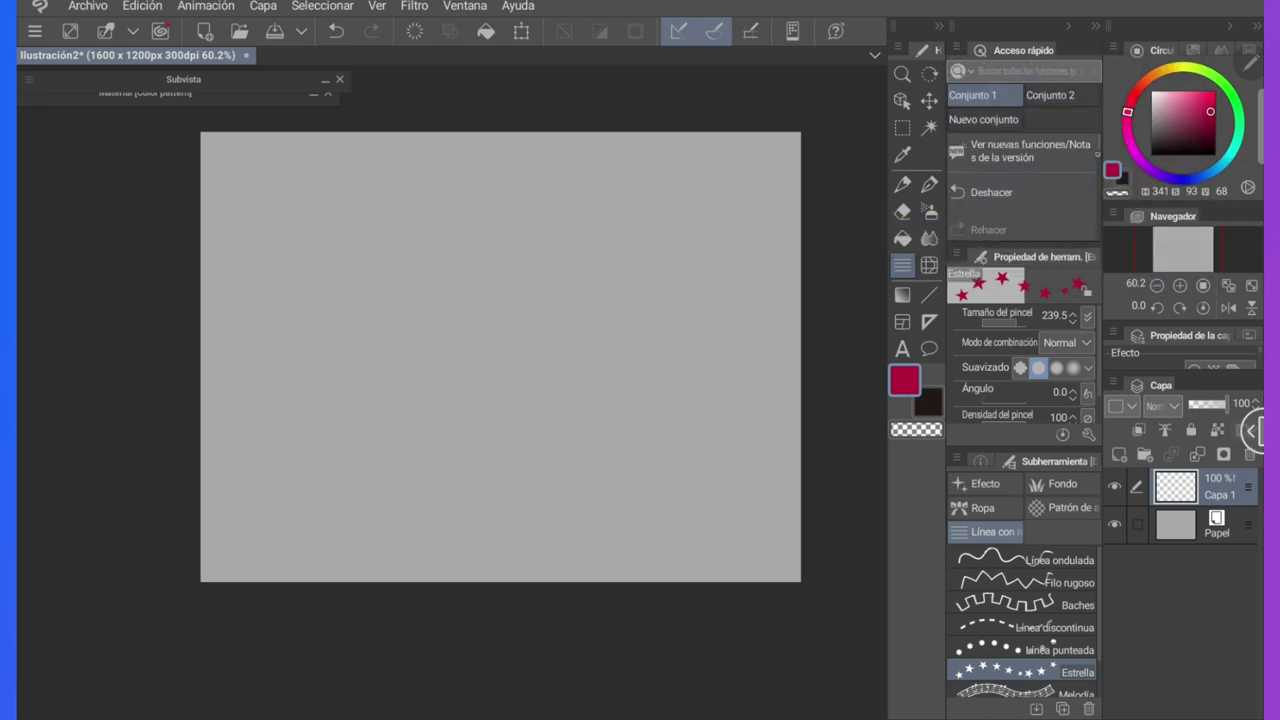
Remove the Ver nuevas funciones/Notas de la versión entry from Conjunto 1 in Quick Access
left_click(1050, 152)
left_click(861, 28)
left_click(956, 50)
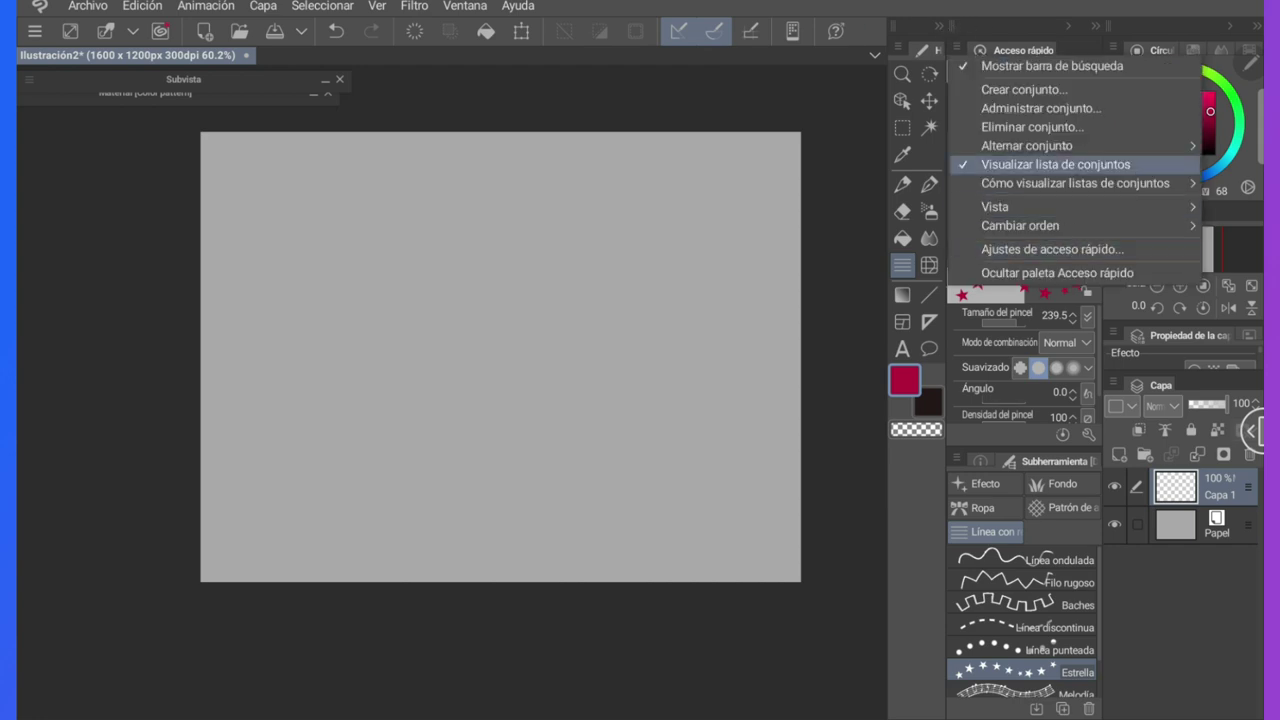
left_click(1043, 220)
left_click(827, 259)
left_click(780, 153)
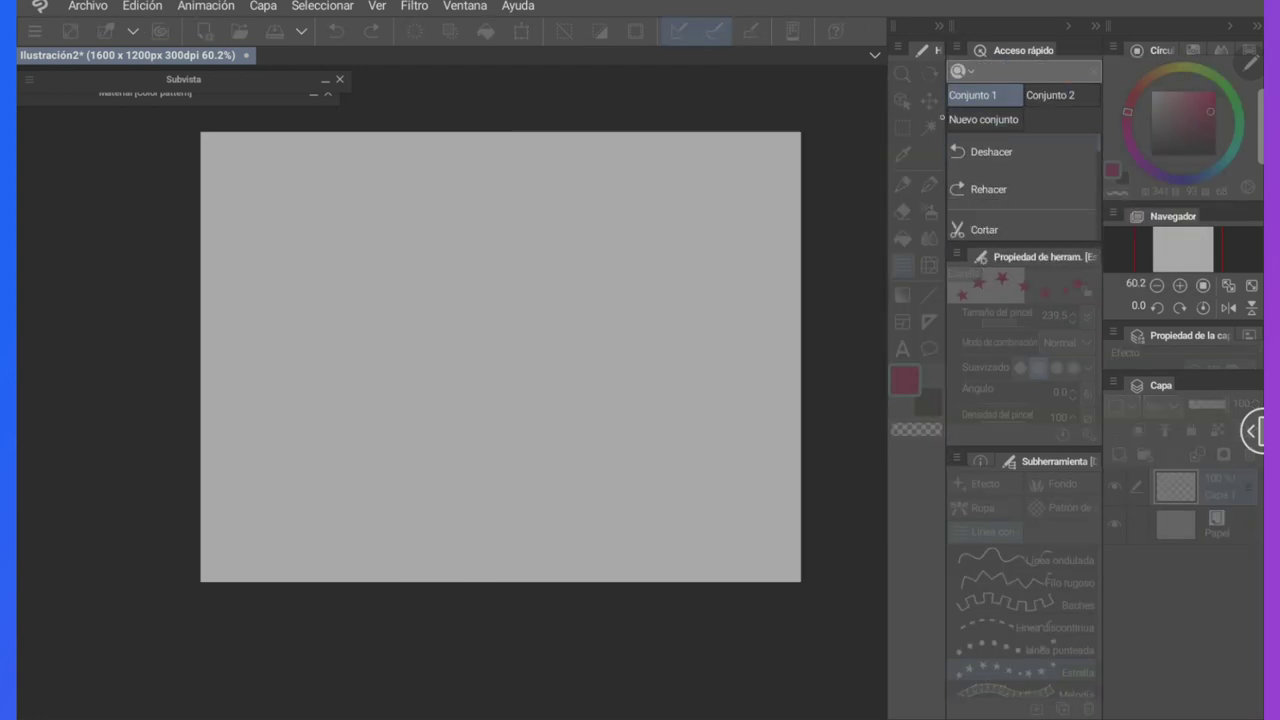
Remove the Cortar command from Conjunto 1 and create another Nuevo conjunto set in an enlarged Quick Access palette
left_click_drag(1050, 229, 1064, 116)
left_click_drag(1060, 229, 1069, 118)
left_click_drag(1072, 245, 1072, 363)
scroll(1020, 250, "down", 3)
scroll(1020, 250, "up", 3)
left_click(956, 50)
left_click(1056, 251)
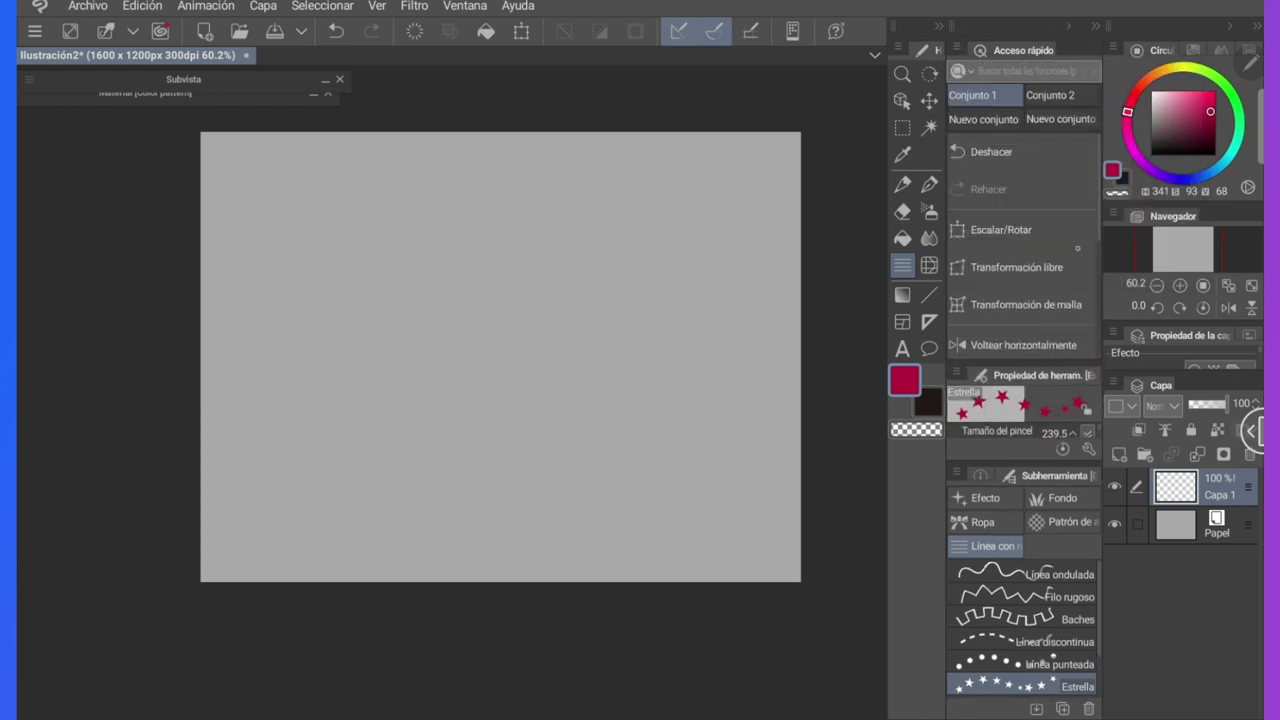
left_click(784, 153)
Add the Lápiz tool below Escalar/Rotar in Conjunto 1 and shrink the Quick Access palette's height
left_click_drag(903, 185, 972, 252)
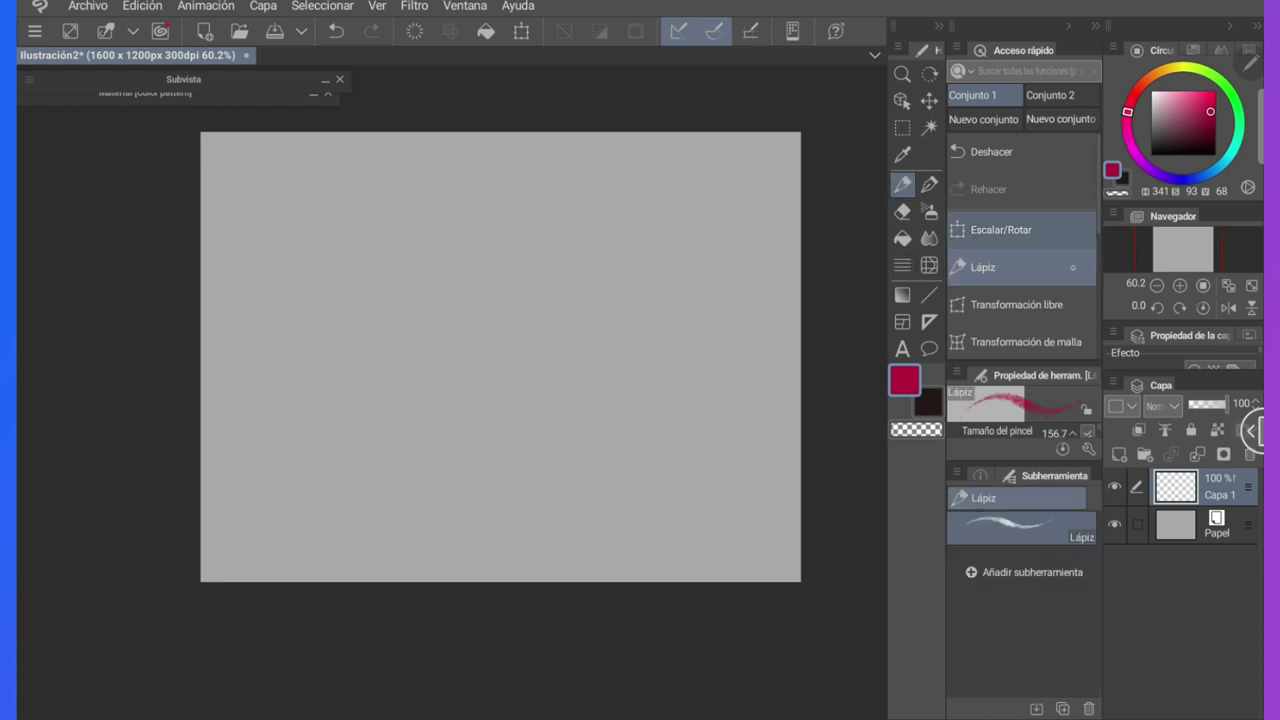
left_click(903, 155)
left_click_drag(1026, 361, 1026, 208)
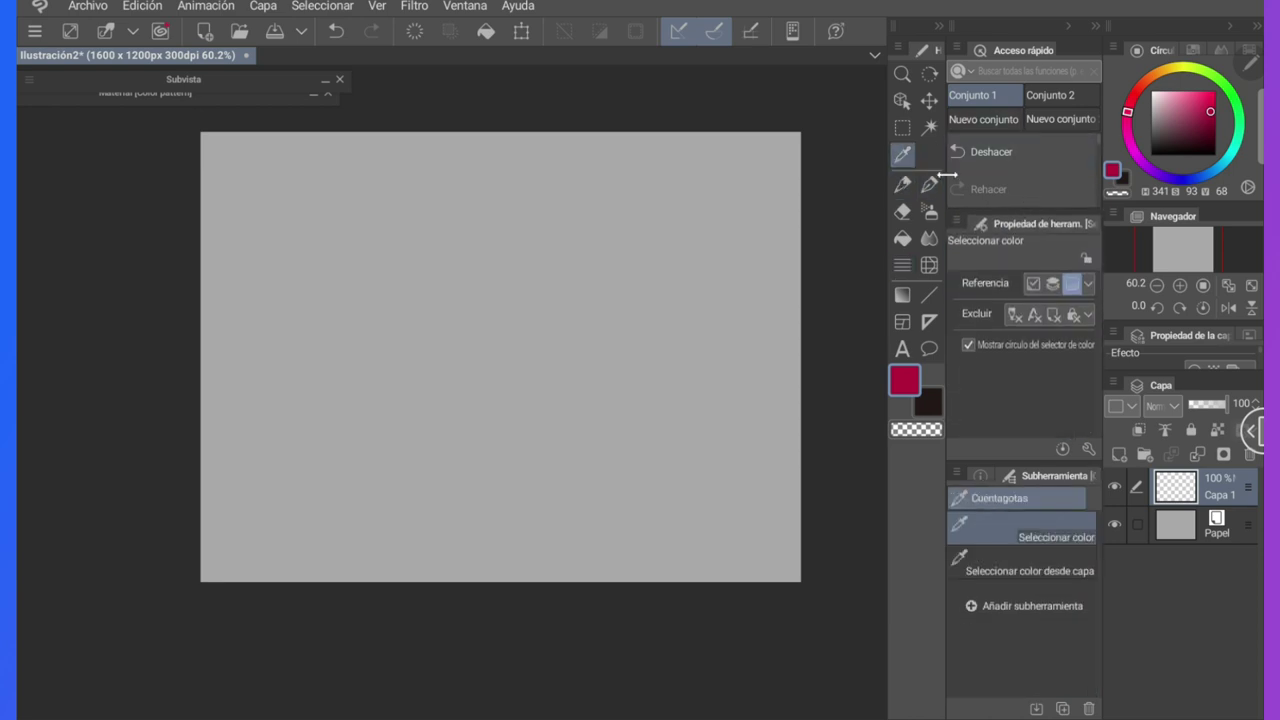
Sample the canvas gray and make test selections with the Rectángulo, Elipse and Lazo sub tools
left_click(746, 332)
left_click(903, 128)
left_click_drag(629, 256, 767, 437)
left_click(1045, 555)
left_click_drag(438, 254, 575, 436)
left_click(1060, 582)
mouse_move(718, 286)
left_mouse_down()
mouse_move(763, 363)
mouse_move(720, 287)
left_mouse_up()
Place the Lazo sub tool in the toolbar as its own tool, just before Selección
left_click_drag(1020, 582, 929, 154)
left_click(903, 128)
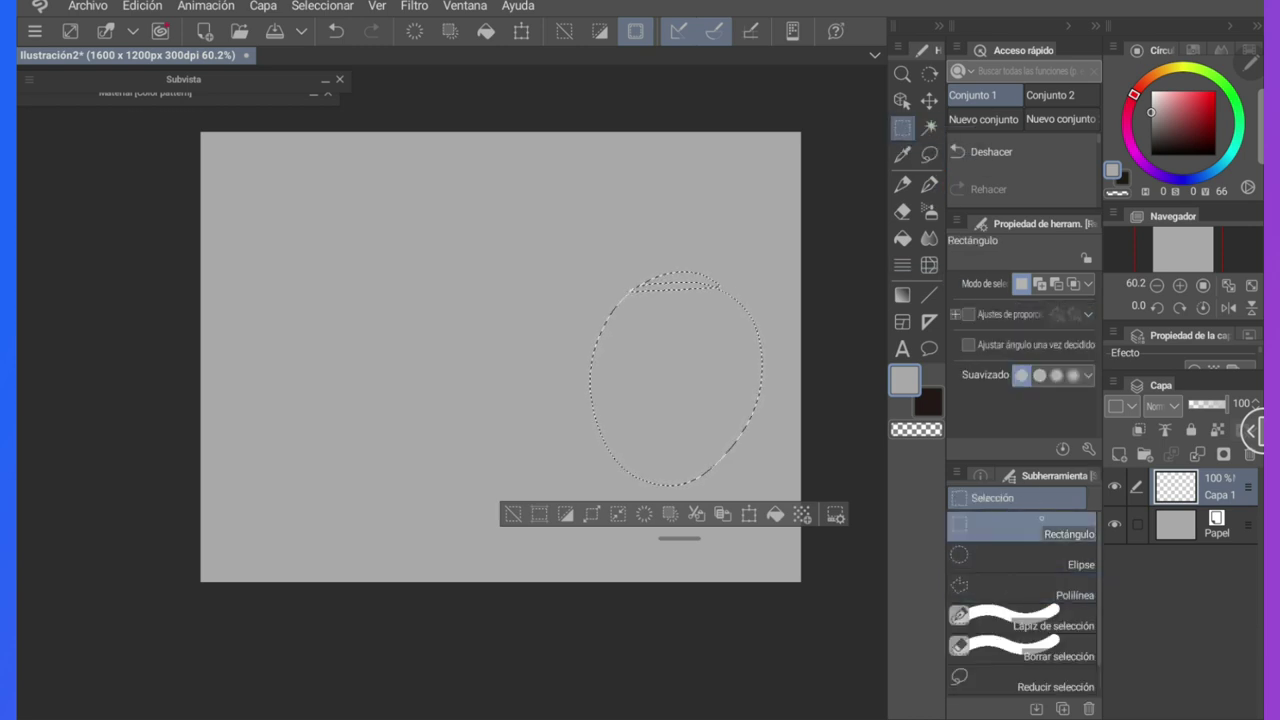
left_click_drag(929, 154, 900, 130)
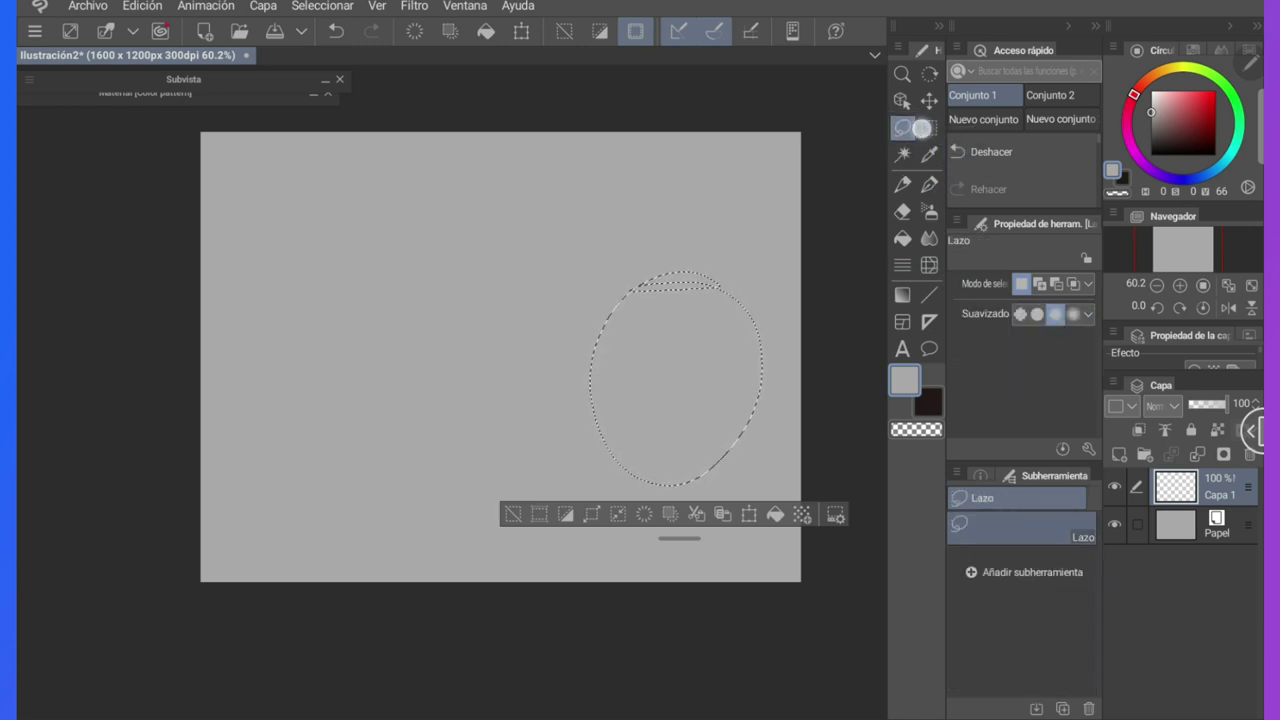
left_click(929, 130)
Merge Lazo back into the Selección tool group and place it right after Rectángulo
left_click(903, 129)
left_click_drag(903, 129, 933, 126)
left_click(984, 498)
left_click(1061, 498)
left_click_drag(1064, 532, 997, 497)
left_click_drag(1052, 687, 1047, 537)
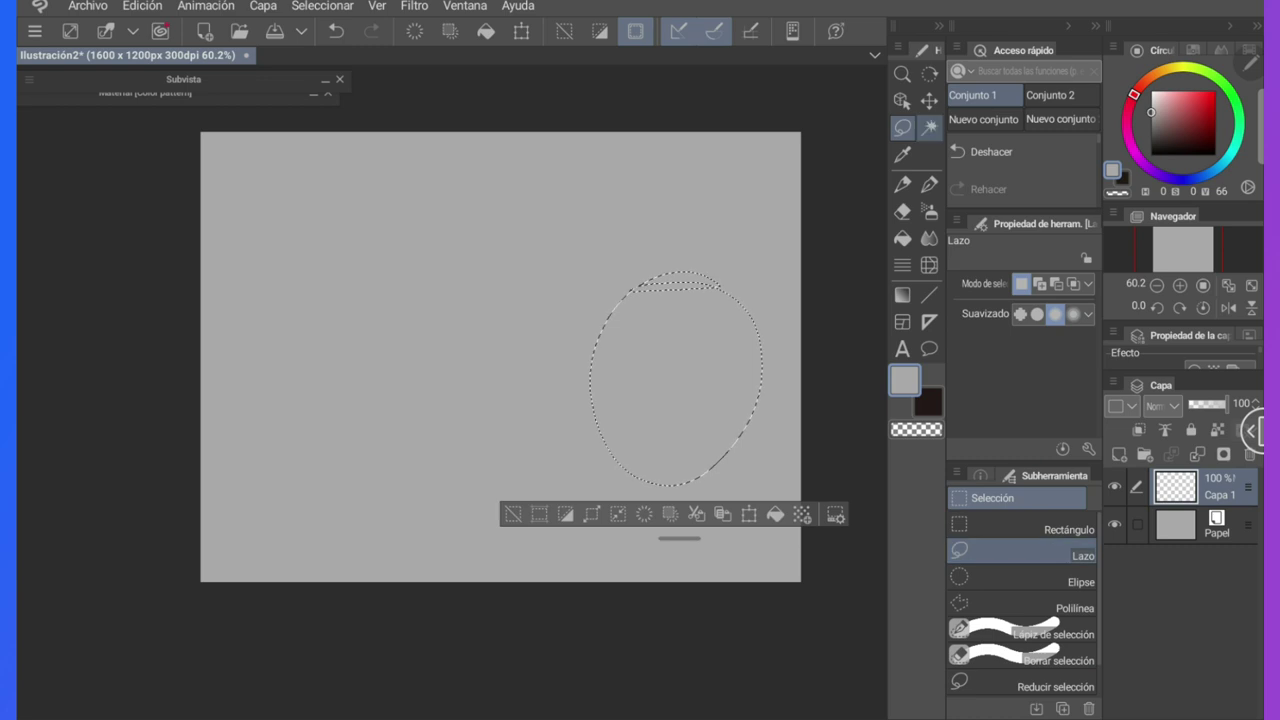
Clear the selection, paint a solid dark oval with the G pen and move it slightly
left_click(929, 101)
key("ctrl+d")
key("p")
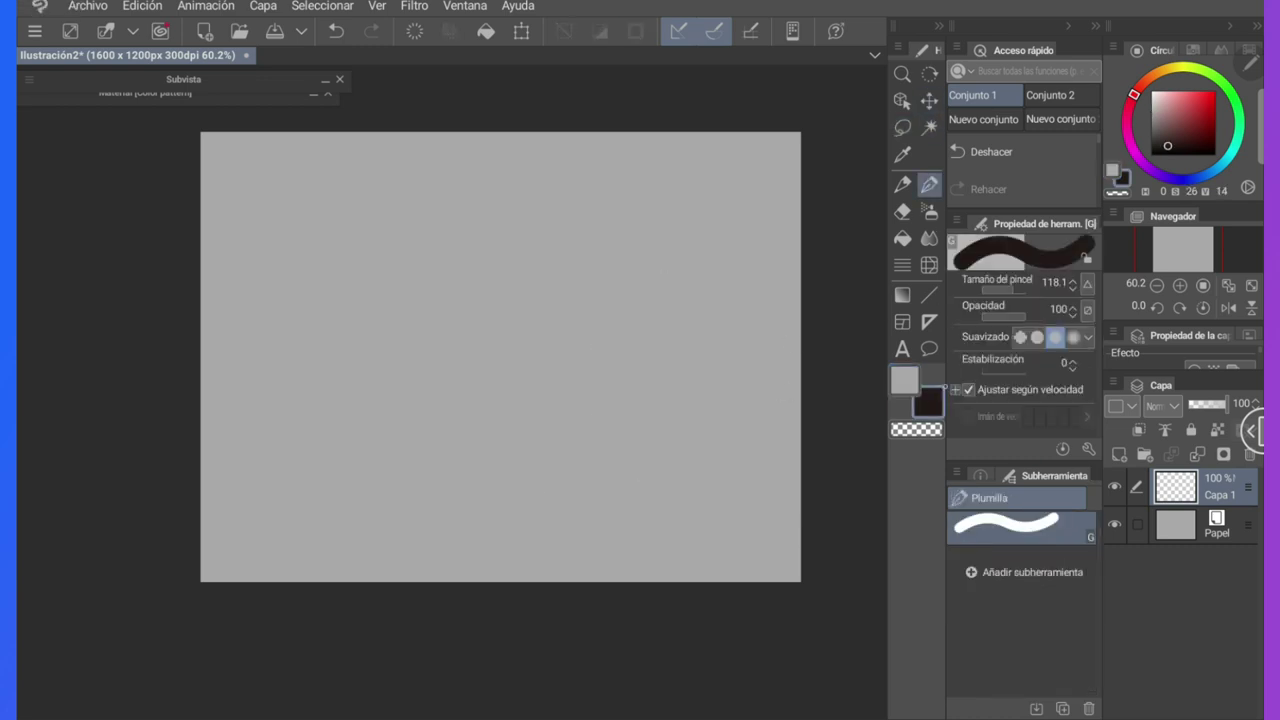
mouse_move(657, 342)
left_mouse_down()
mouse_move(688, 366)
mouse_move(683, 354)
mouse_move(670, 416)
mouse_move(649, 416)
mouse_move(639, 390)
left_mouse_up()
left_click(929, 101)
Try to delete the Objeto sub tool from the Operación group
key("o")
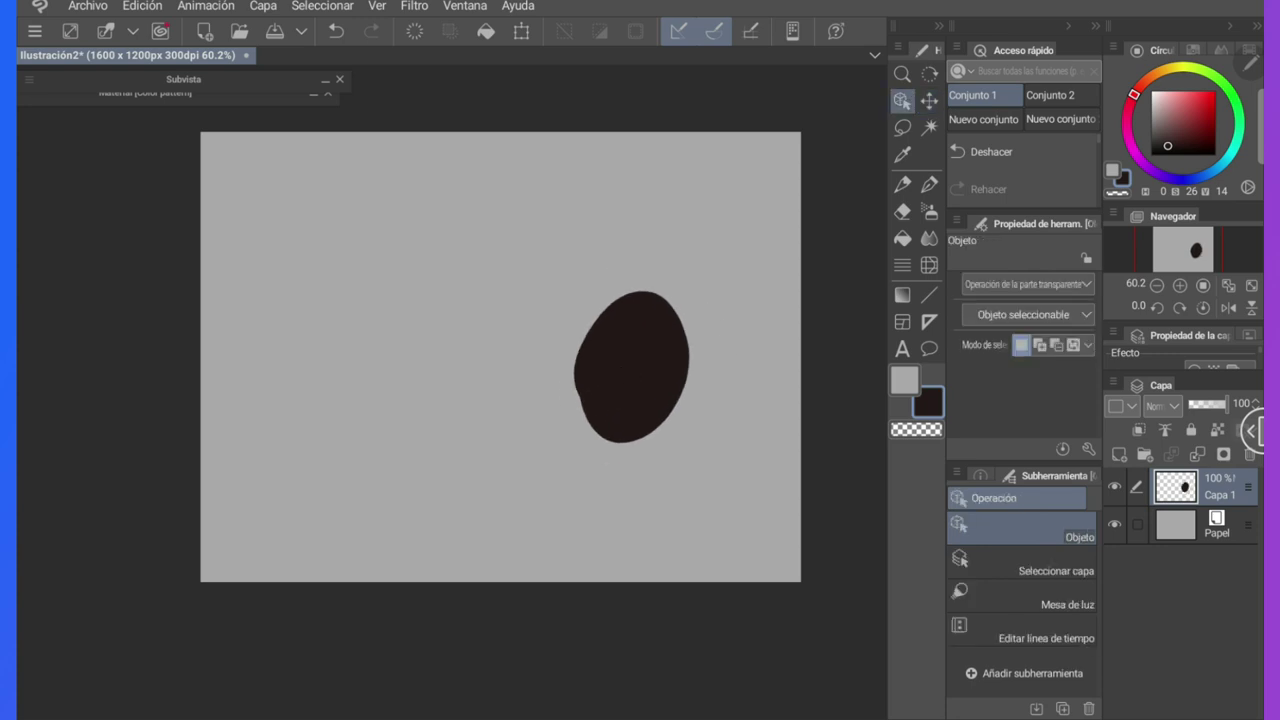
left_click(1089, 708)
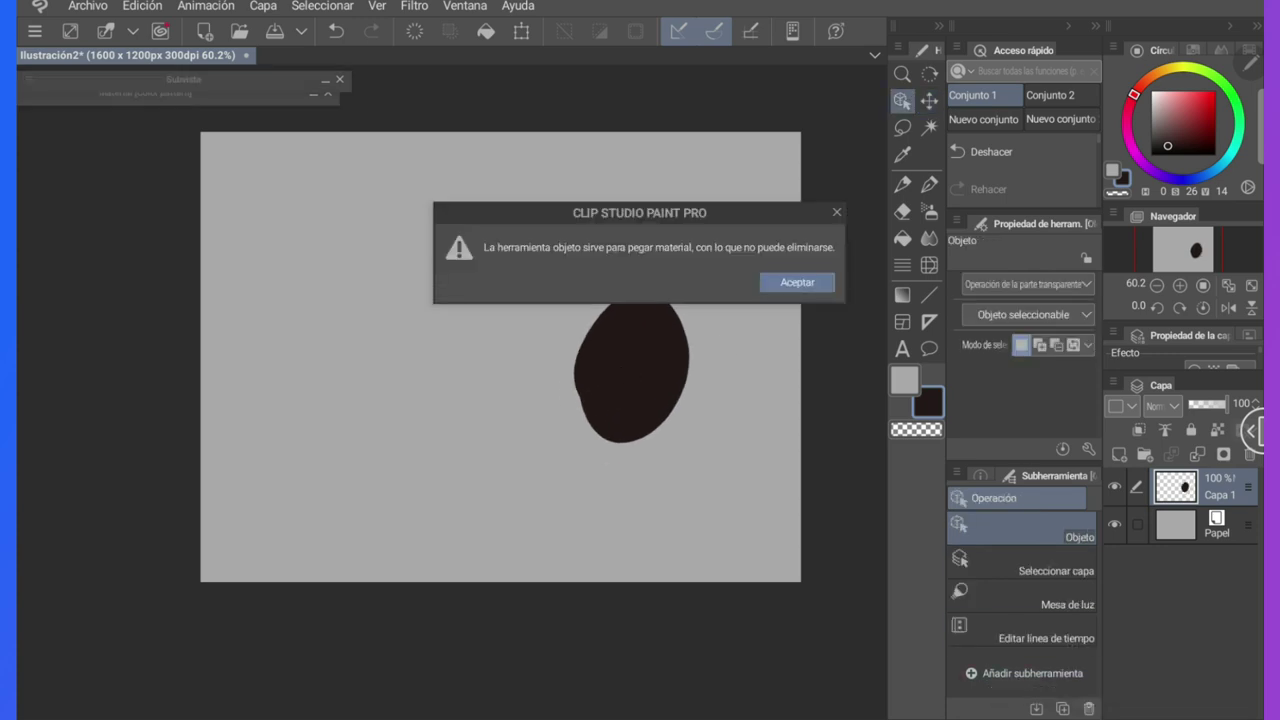
left_click(820, 285)
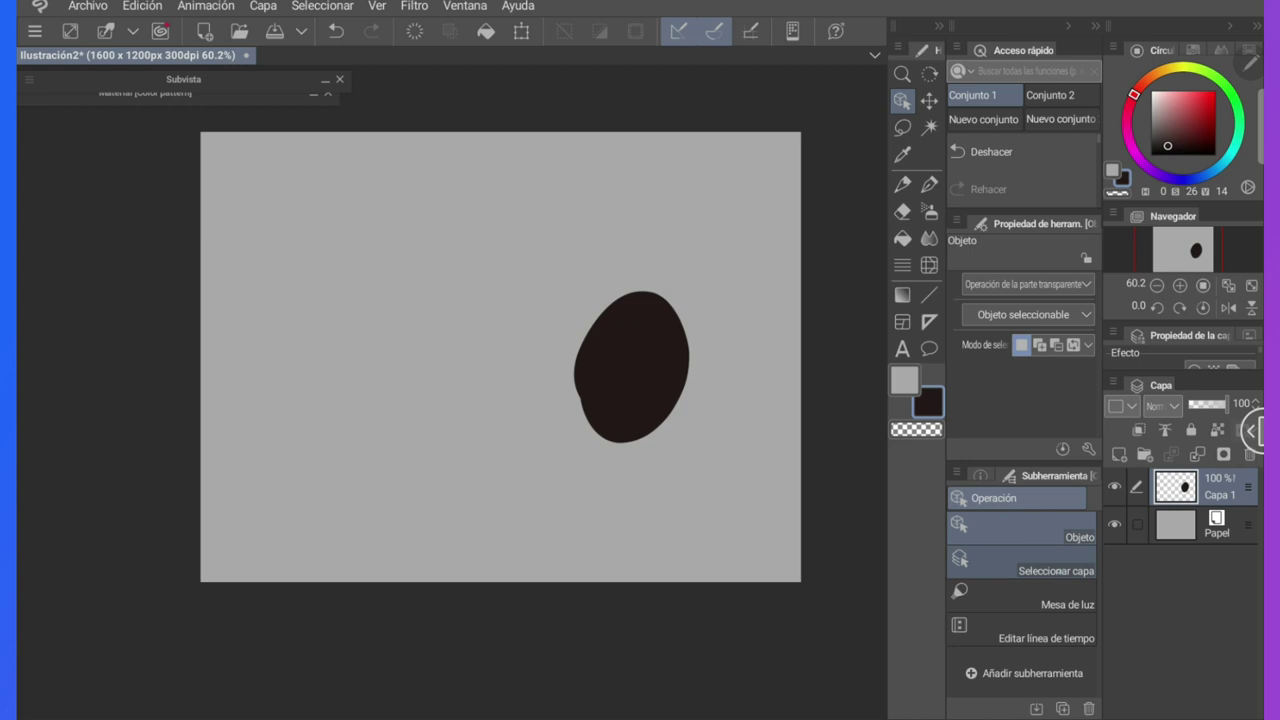
Delete the Seleccionar capa sub tool from the Operación group and undo the last move of the oval
left_click(1020, 564)
left_click(1089, 708)
left_click(837, 207)
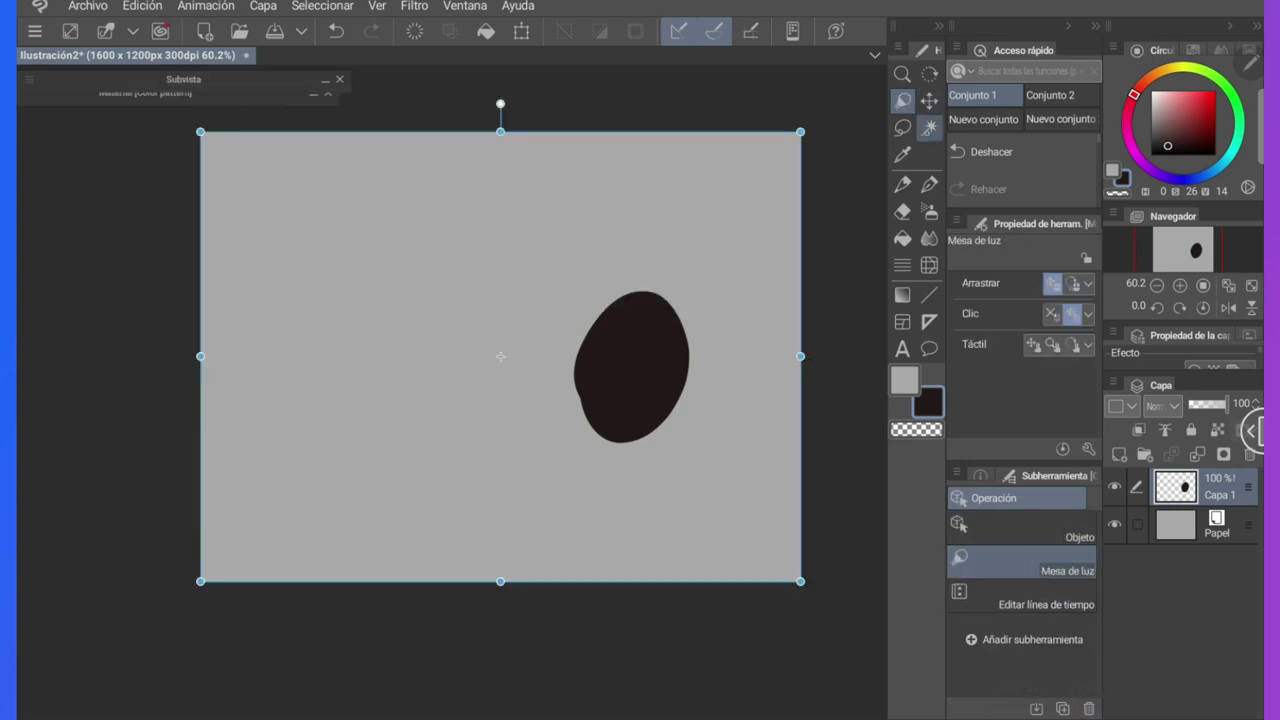
key("ctrl+z")
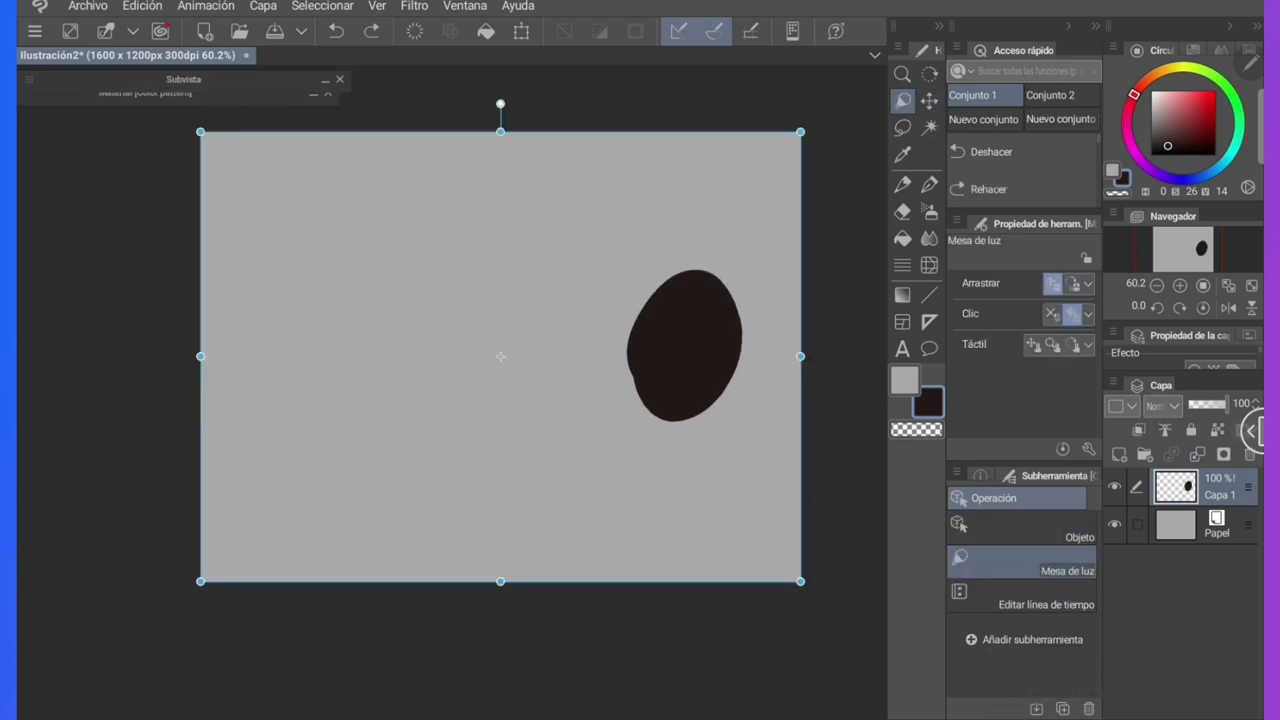
Set the Licuar tool to intensity 82 and hardness 69 and distort the dark oval with several strokes
left_click(902, 127)
left_click(902, 265)
left_click(929, 265)
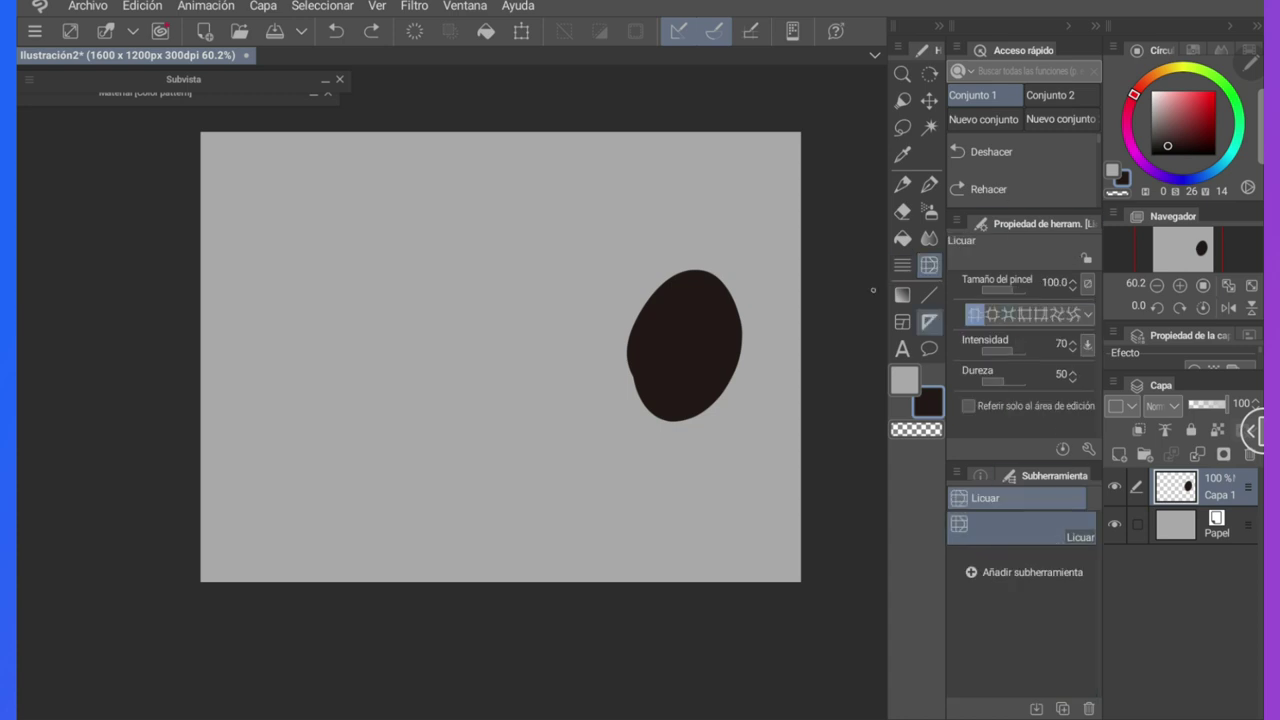
left_click(1013, 383)
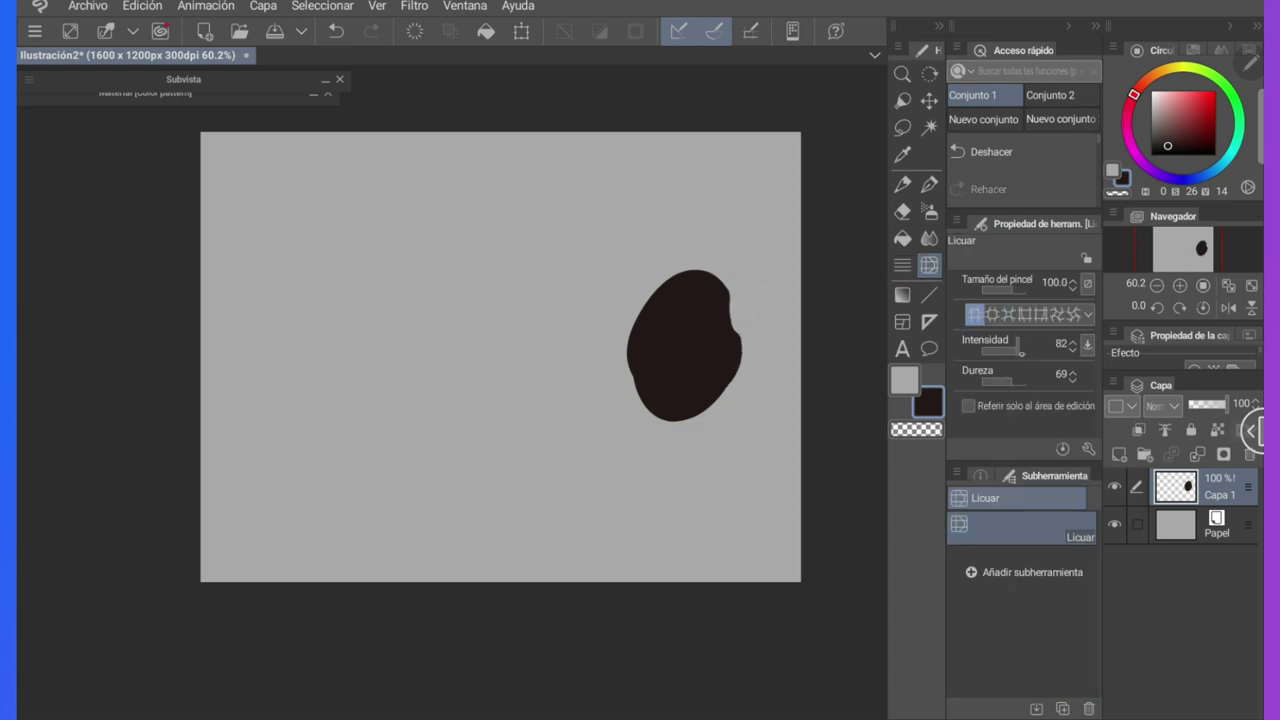
left_click_drag(724, 280, 703, 298)
left_click_drag(712, 375, 728, 386)
left_click_drag(703, 286, 684, 356)
mouse_move(690, 401)
left_mouse_down()
mouse_move(731, 402)
mouse_move(720, 297)
mouse_move(729, 344)
mouse_move(701, 375)
mouse_move(705, 345)
left_mouse_up()
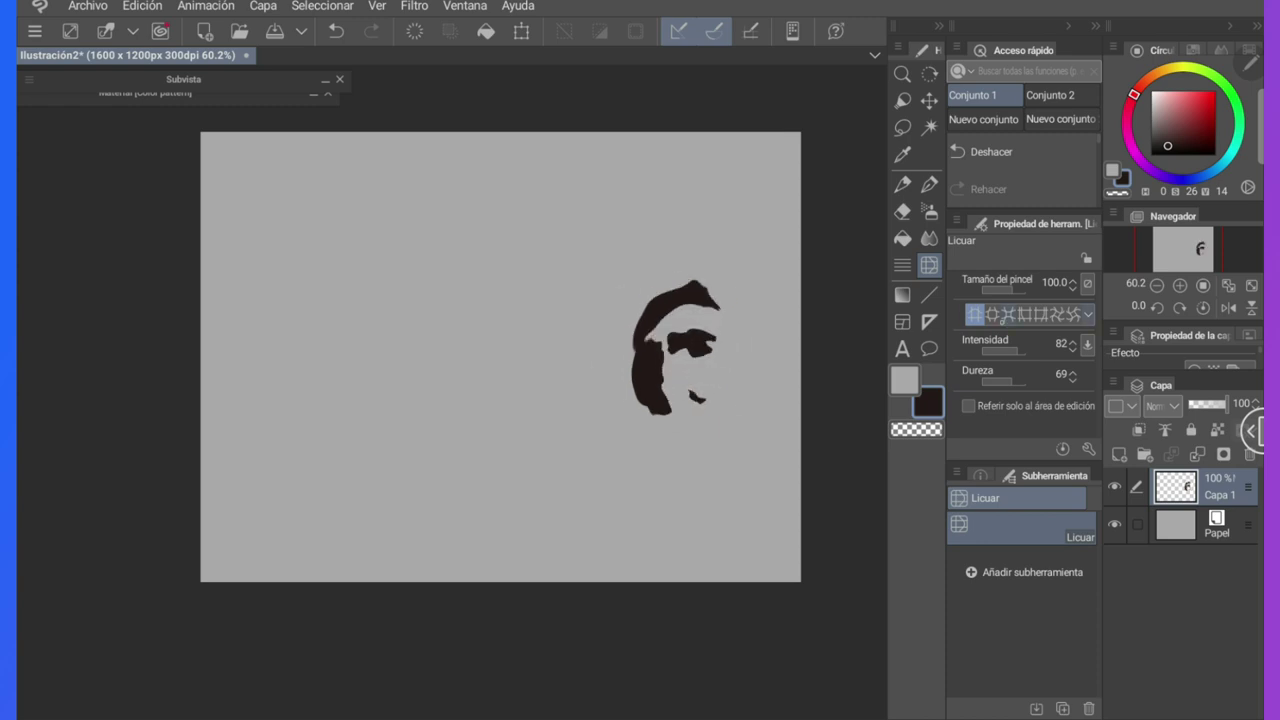
Clear the layer and fill the canvas diagonally with the Cielo azul gradient
left_click(899, 294)
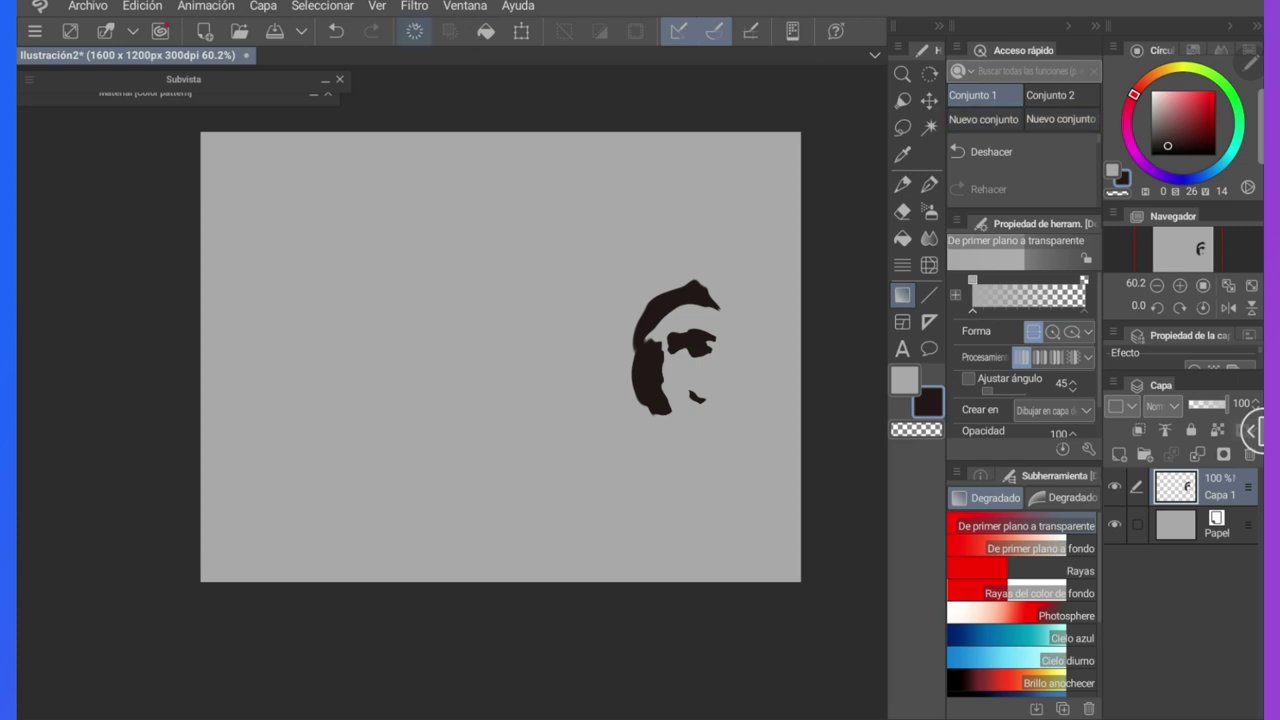
key("Delete")
left_click(1079, 640)
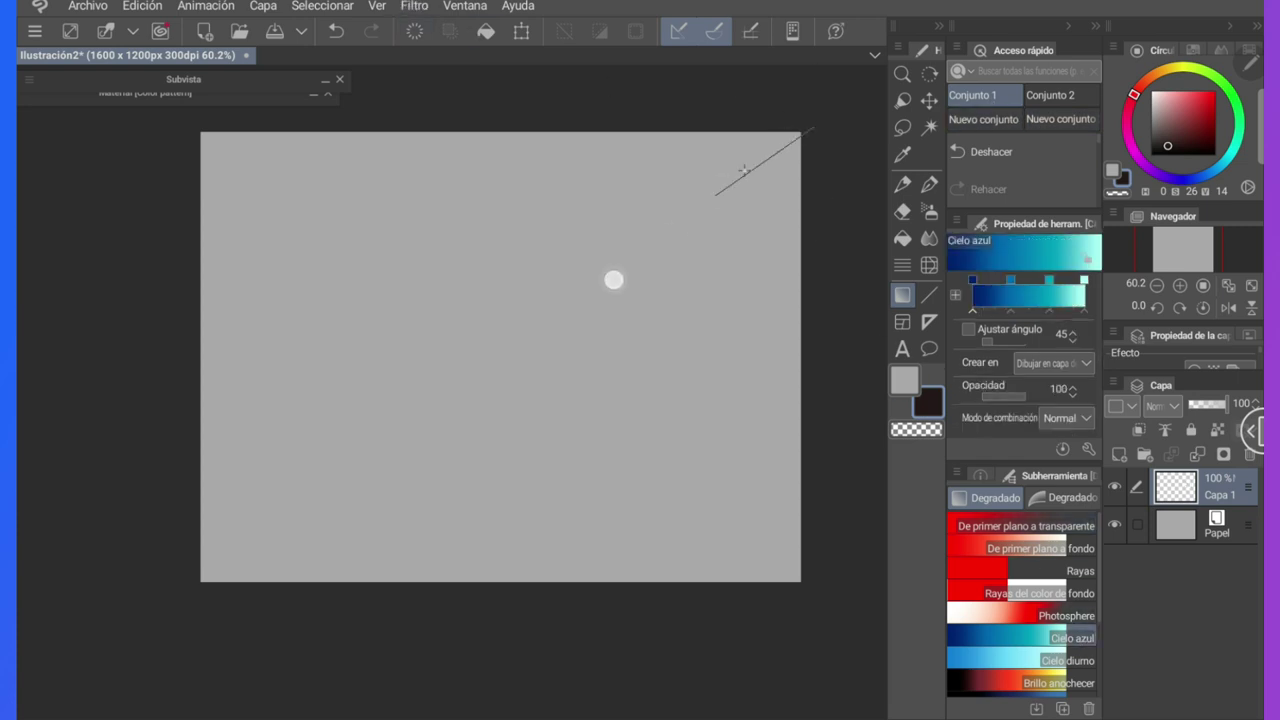
left_click_drag(716, 194, 372, 476)
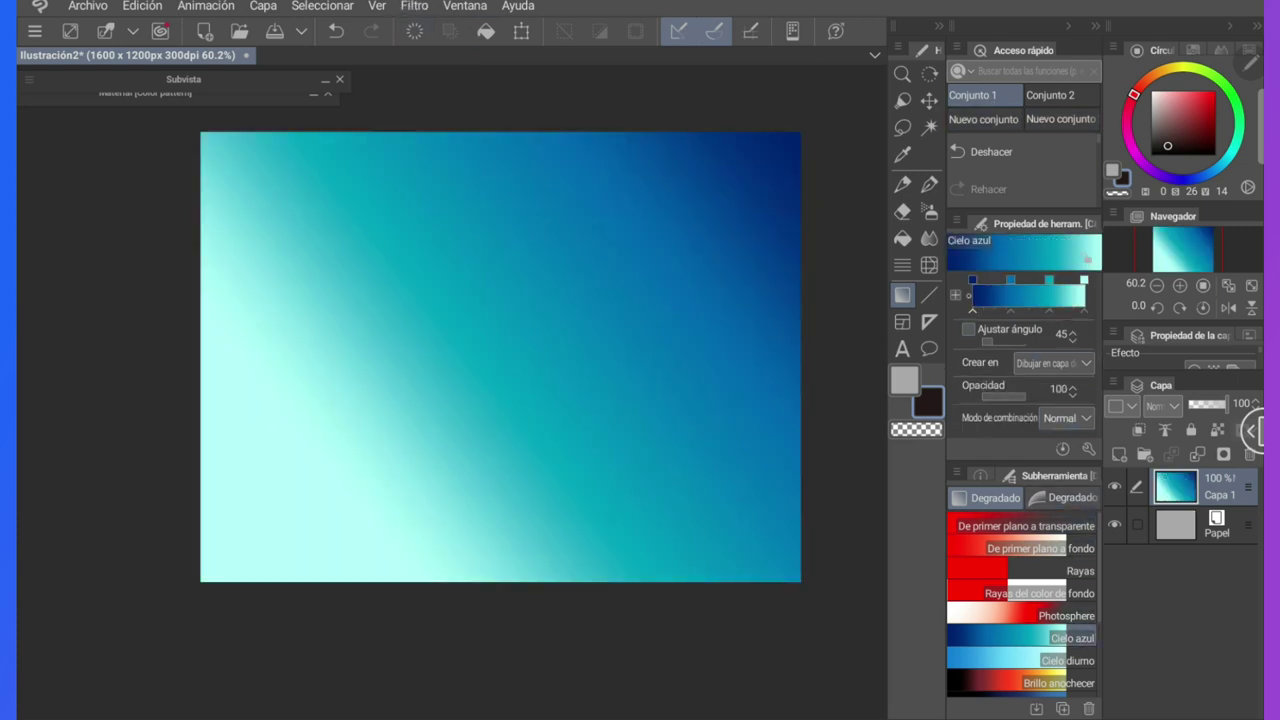
Replace the colors of the Cielo azul gradient with the dark purple-to-yellow preset from the Cielo gradient set
left_click(955, 295)
left_click(1045, 358)
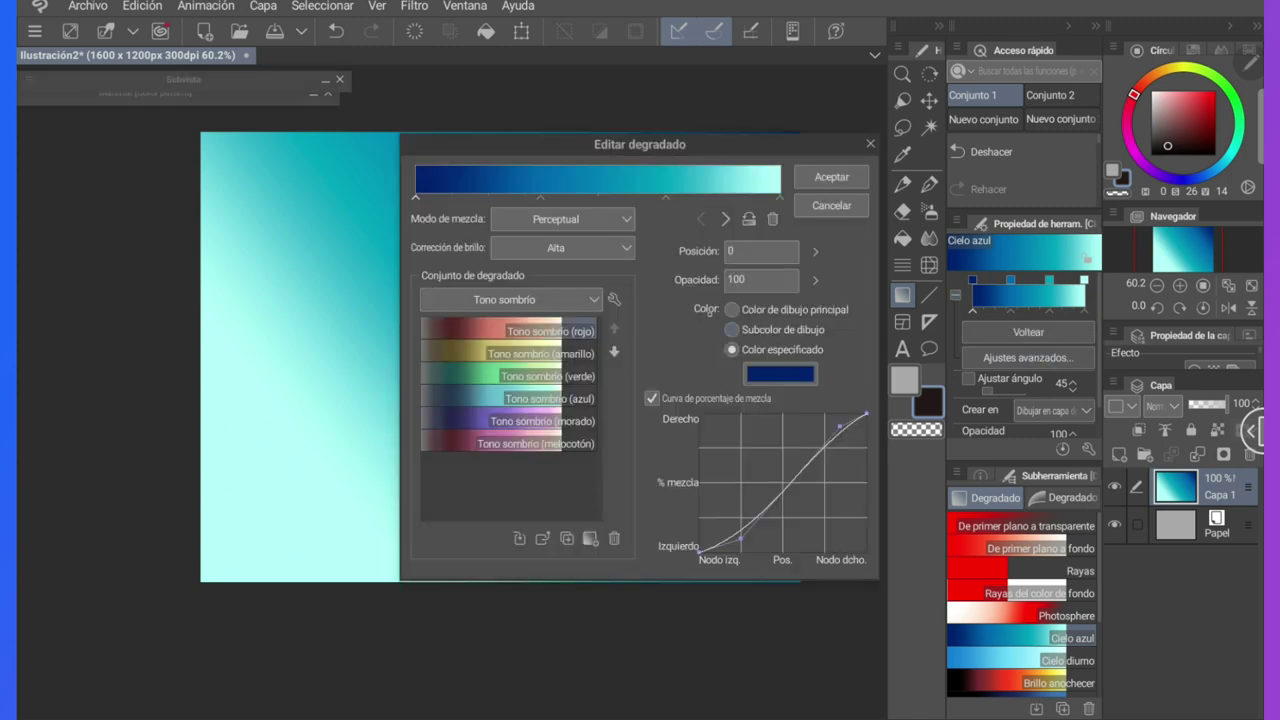
left_click(560, 299)
left_click(560, 357)
left_click(560, 299)
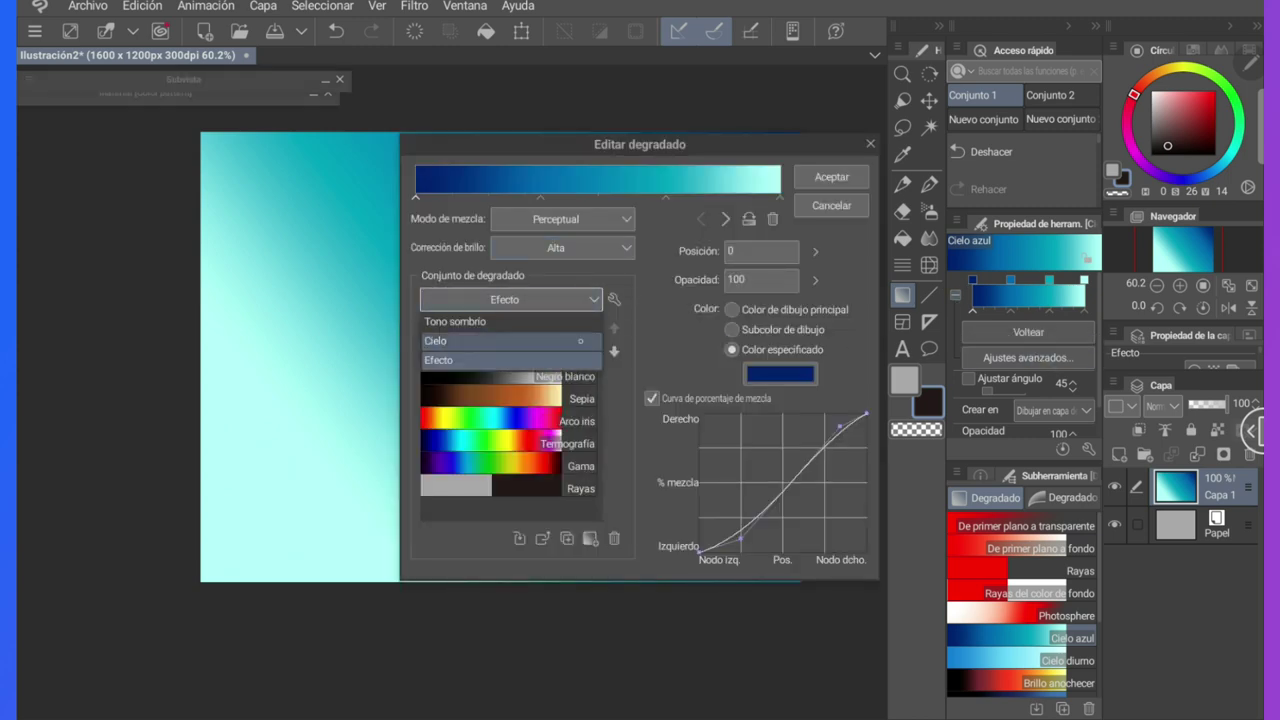
left_click(560, 340)
left_click_drag(600, 380, 600, 419)
double_click(582, 438)
left_click(831, 177)
Apply the sunset gradient in several directions, ending with dark purple below and yellow above
left_click_drag(838, 113, 317, 466)
left_click_drag(664, 252, 447, 453)
left_click_drag(741, 675, 704, 350)
left_click_drag(750, 642, 706, 95)
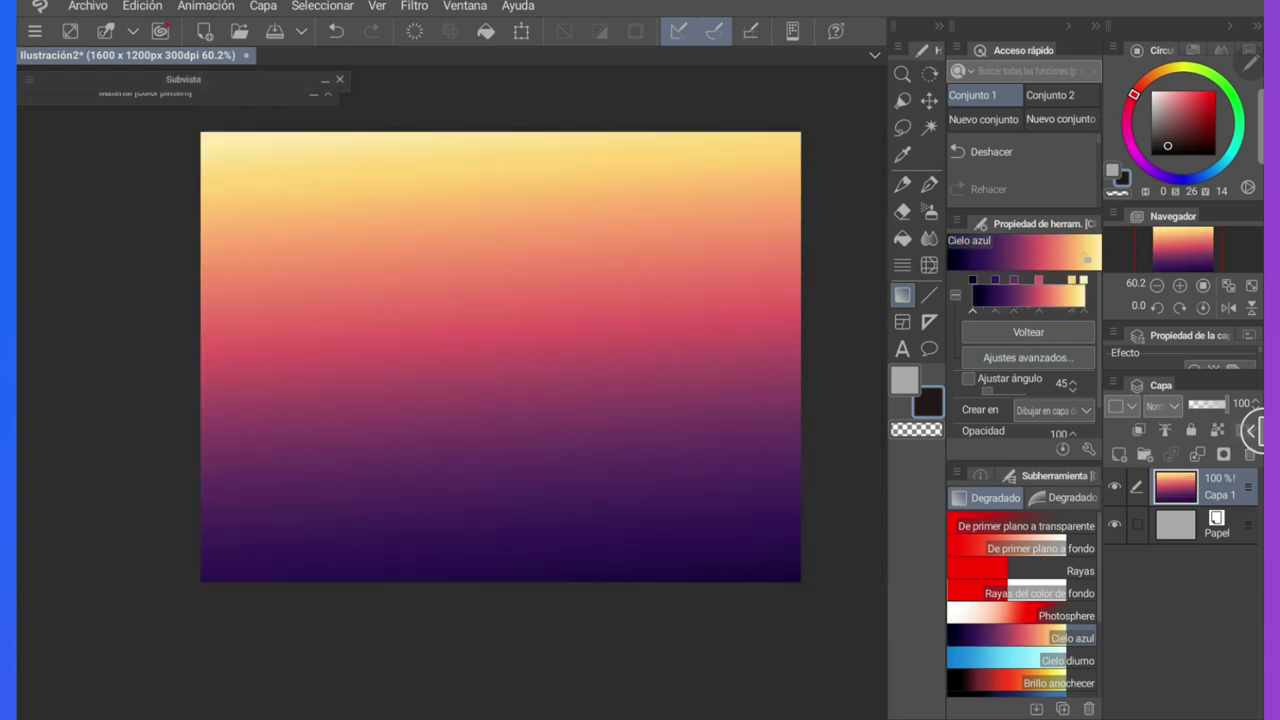
Switch through the Quick Access sets and clear the layer with the Eliminar command in Nuevo conjunto
left_click(1050, 95)
left_click(984, 119)
left_click(974, 95)
left_click(984, 119)
left_click(1010, 147)
left_click(1010, 148)
Draw several black test lines across the canvas with the Línea recta sub tool and clear the layer
left_click(929, 295)
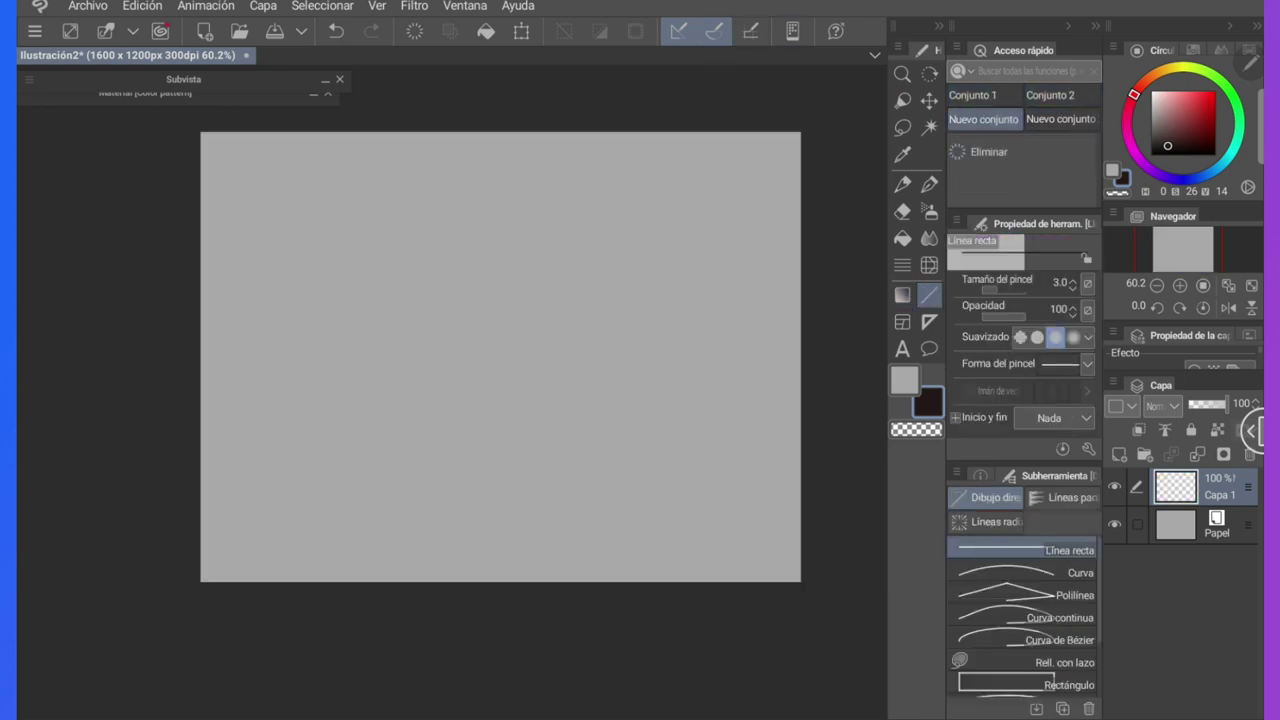
left_click(1152, 154)
left_click_drag(708, 218, 206, 568)
left_click_drag(236, 448, 663, 132)
left_click_drag(499, 517, 720, 237)
left_click_drag(458, 132, 677, 517)
left_click(988, 152)
Draw comic panels in the middle and right part of the canvas with the Viñeta rectangular sub tool
key("u")
left_click_drag(624, 151, 798, 330)
left_click_drag(617, 374, 793, 567)
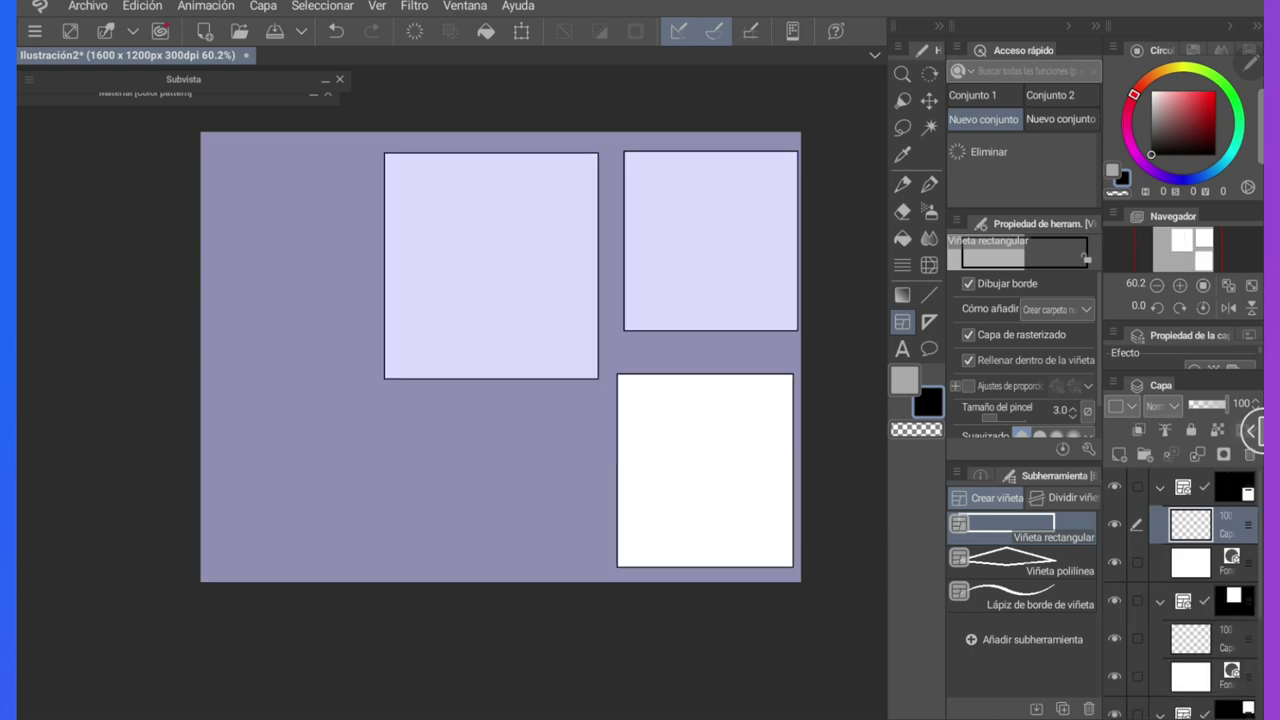
left_click(930, 185)
mouse_move(716, 393)
left_mouse_down()
mouse_move(666, 306)
mouse_move(735, 463)
mouse_move(772, 494)
mouse_move(678, 399)
mouse_move(706, 470)
left_mouse_up()
left_click(414, 31)
Sketch short strokes inside the lower-right comic panel with the Lápiz tool at brush size 21.6
left_click(903, 185)
key("ctrl+z")
left_click_drag(1015, 290, 1006, 290)
left_click_drag(706, 410, 703, 475)
left_click_drag(680, 443, 735, 447)
left_click_drag(673, 442, 703, 497)
left_click_drag(742, 438, 738, 486)
left_click_drag(728, 486, 706, 498)
Sketch strokes inside the large upper-middle comic panel on that panel's own layer
left_click(1190, 638)
left_click_drag(522, 200, 540, 215)
left_click_drag(488, 191, 517, 309)
left_click_drag(440, 288, 463, 330)
left_click_drag(472, 332, 523, 356)
left_click_drag(522, 346, 548, 296)
left_click_drag(446, 320, 385, 357)
left_click_drag(548, 311, 603, 337)
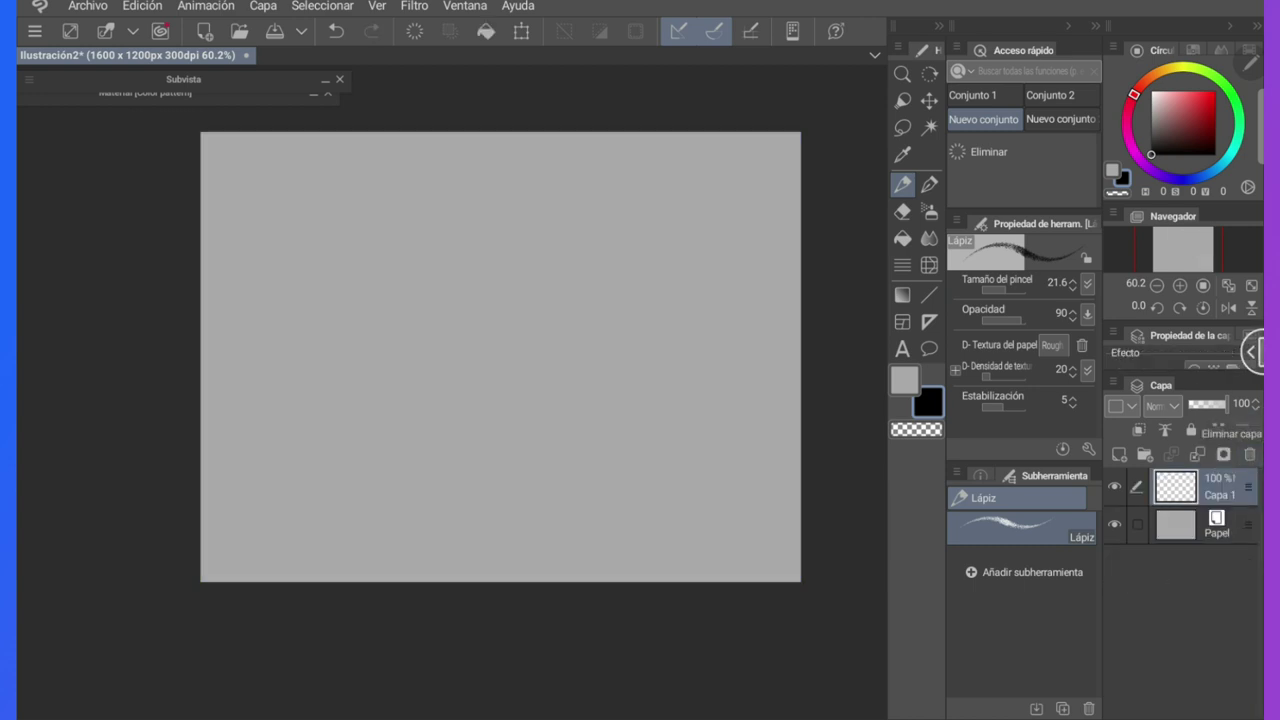
Delete all the Crear regla sub tools, from Regla lineal through Regla simétrica, to remove the ruler tool
left_click(929, 321)
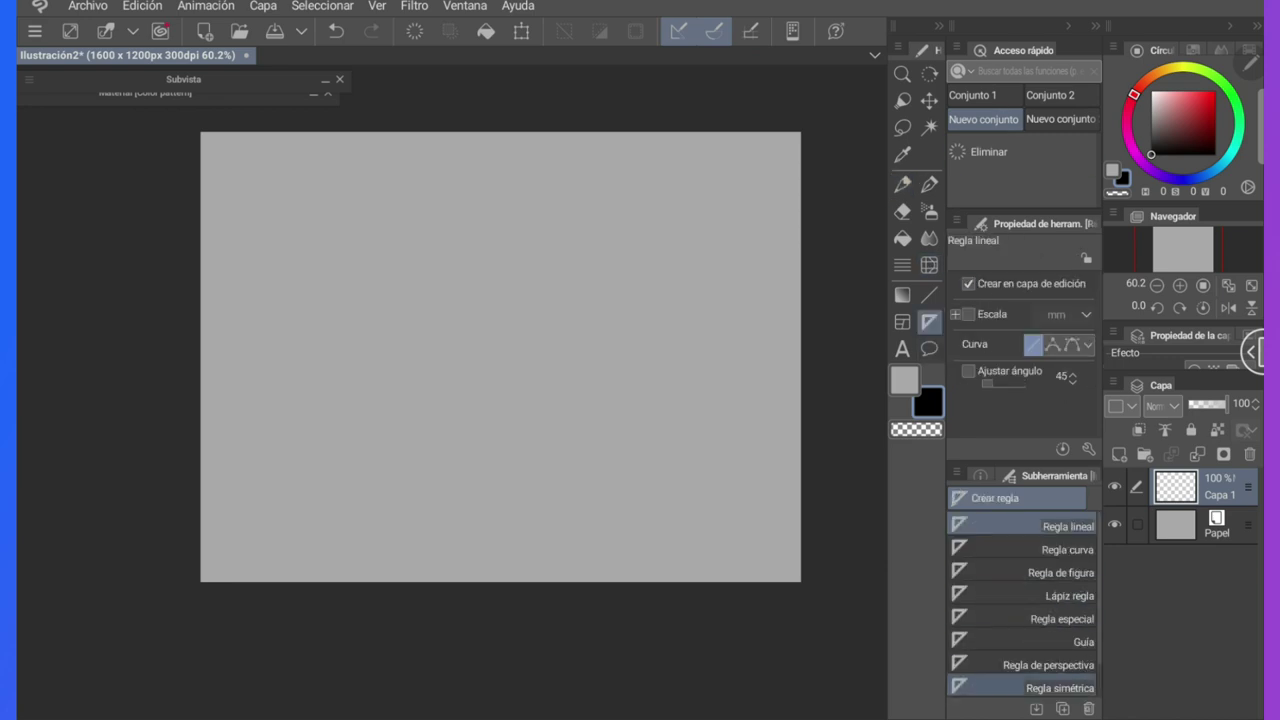
left_click(1089, 709)
left_click(1089, 709)
left_click(1089, 709)
left_click(1089, 709)
left_click(1089, 709)
left_click(1089, 709)
left_click(1089, 709)
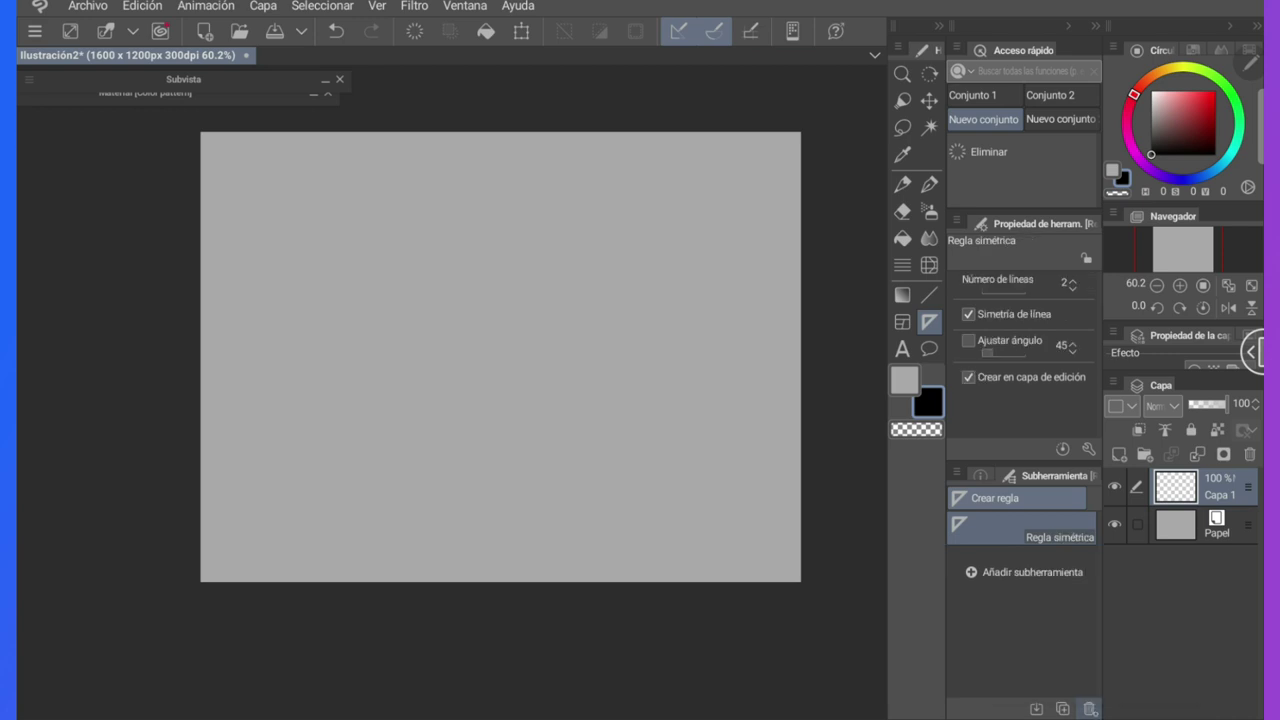
left_click(1089, 709)
Draw a rounded speech balloon with white fill and black outline in the canvas's upper-right area
left_click(1071, 311)
left_click(1073, 285)
left_click_drag(562, 197, 770, 353)
Add the text "ujhgh" inside the speech balloon
left_click(929, 321)
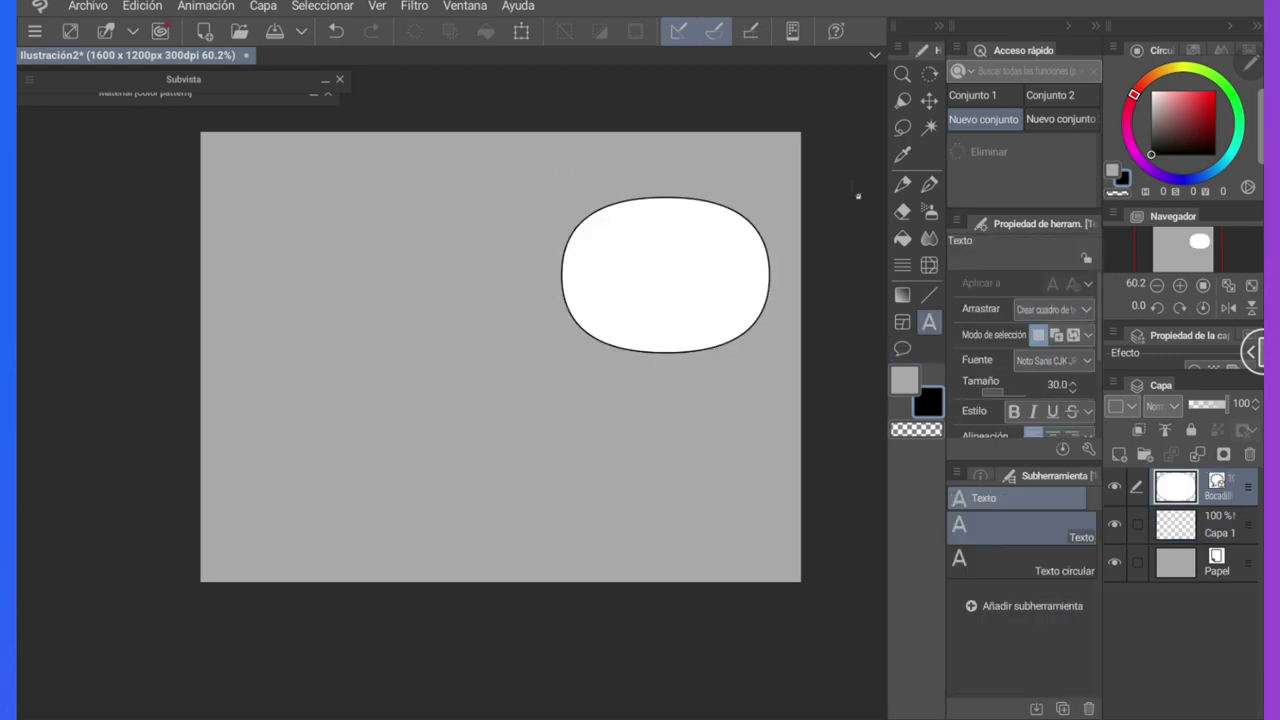
left_click(646, 251)
type("ujhgh")
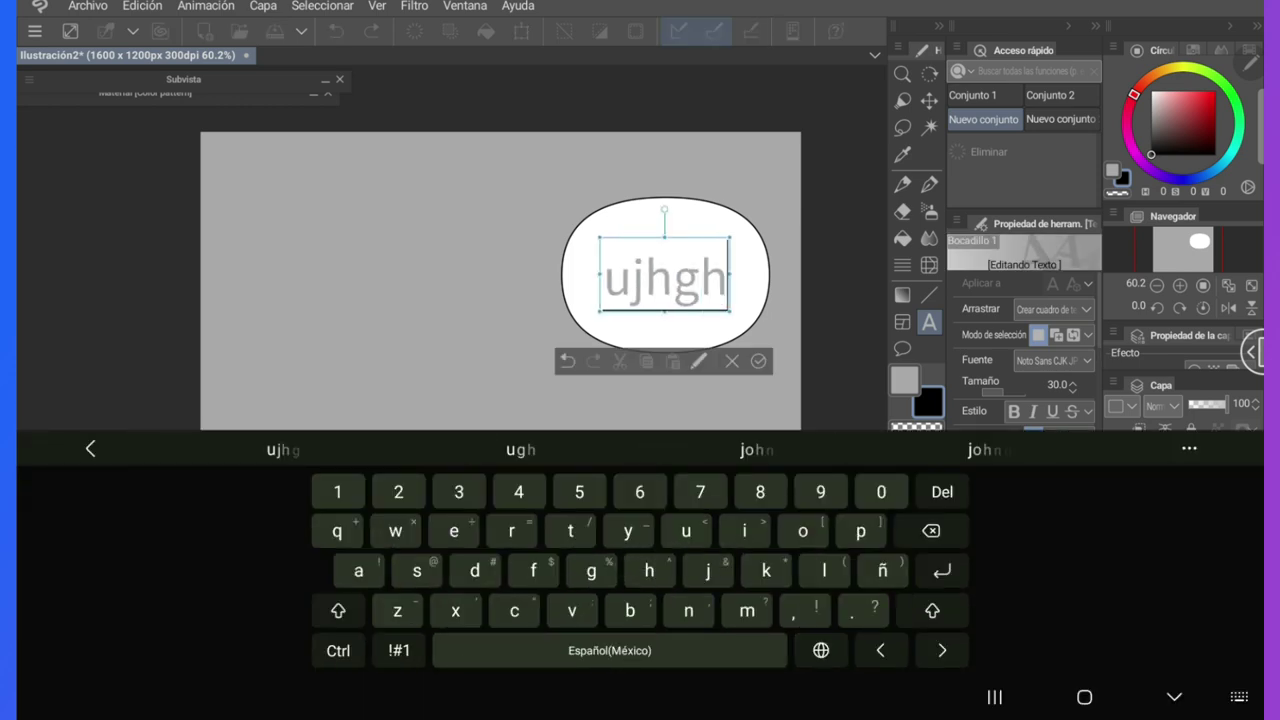
left_click(758, 361)
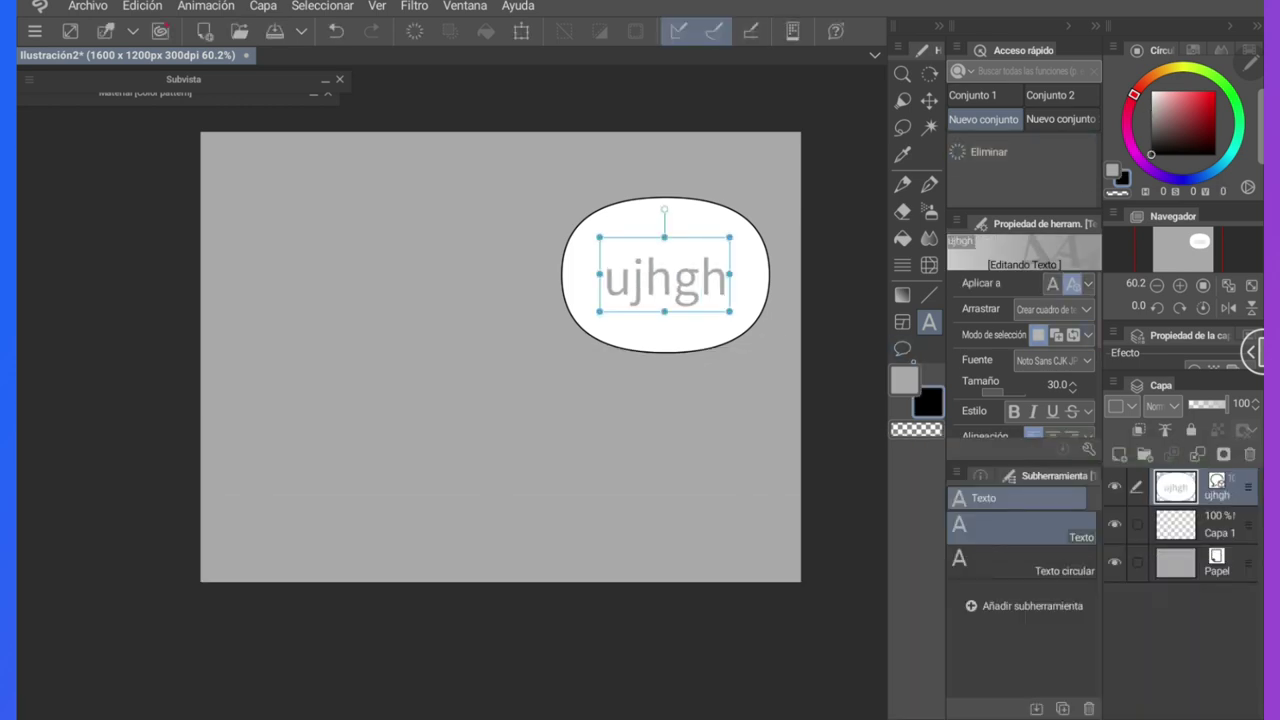
Select the speech balloon as an object with the Objeto sub tool of Operación
left_click(903, 349)
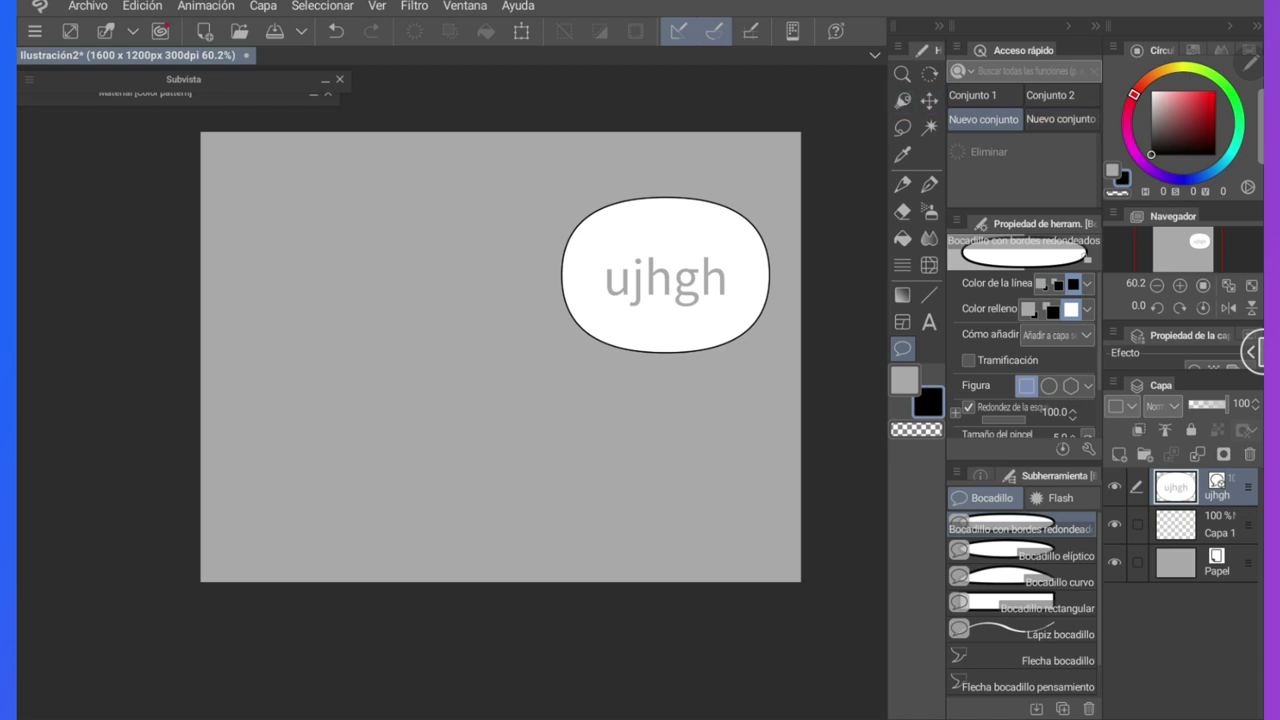
left_click(903, 101)
left_click(1022, 528)
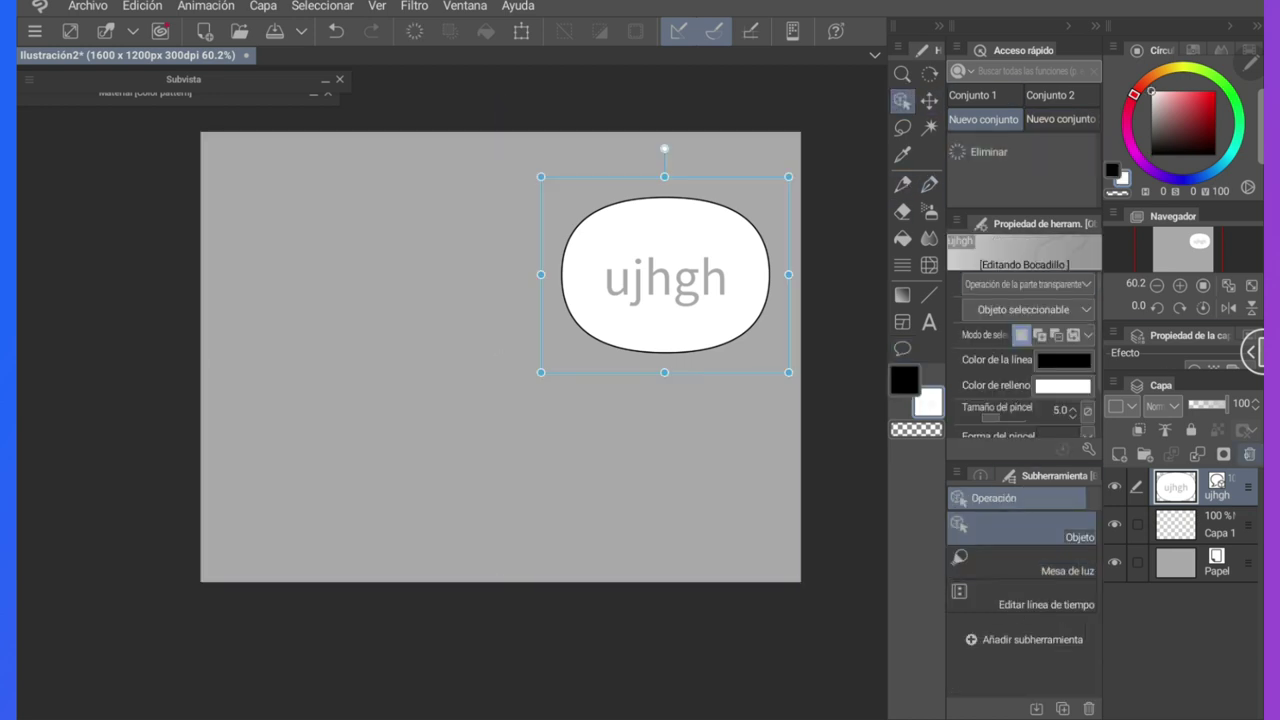
Delete the selected speech balloon together with its text
key("Delete")
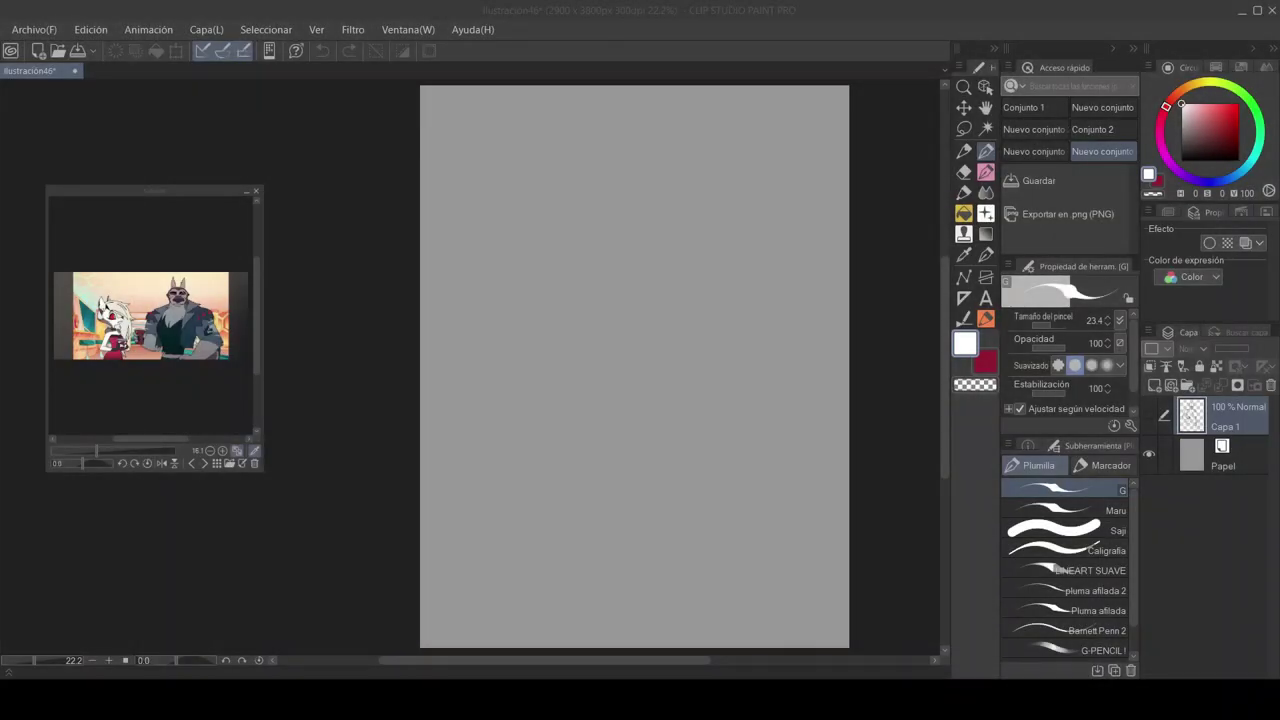
Look through the pencil and marker sub tool groups, and select the Lápiz sub tool in the Lápiz group
left_click(964, 150)
left_click(1034, 465)
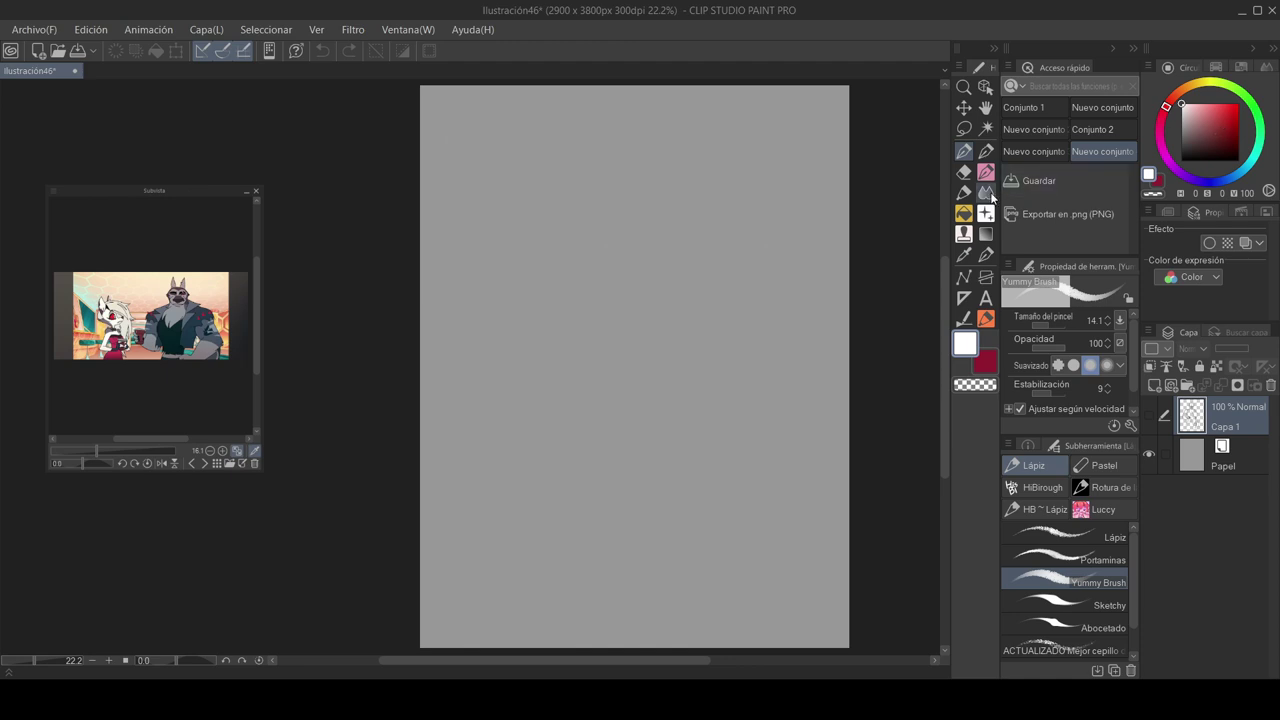
left_click_drag(881, 288, 845, 271)
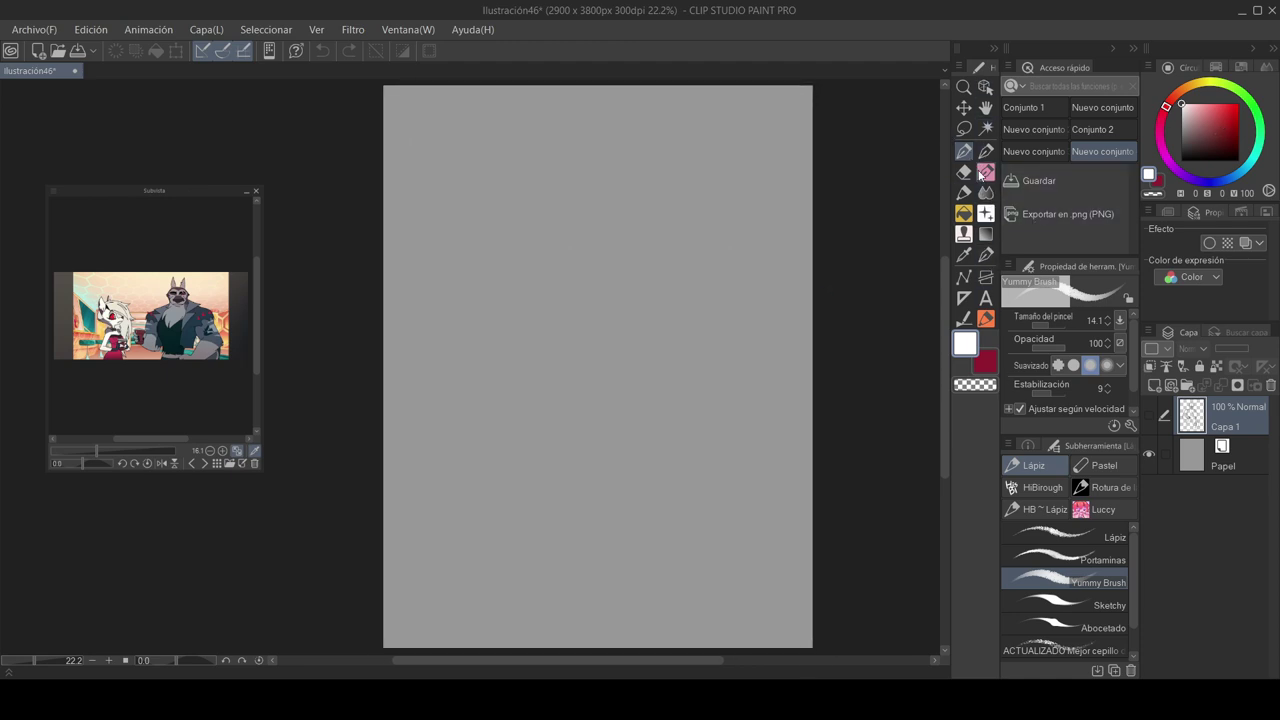
left_click(964, 213)
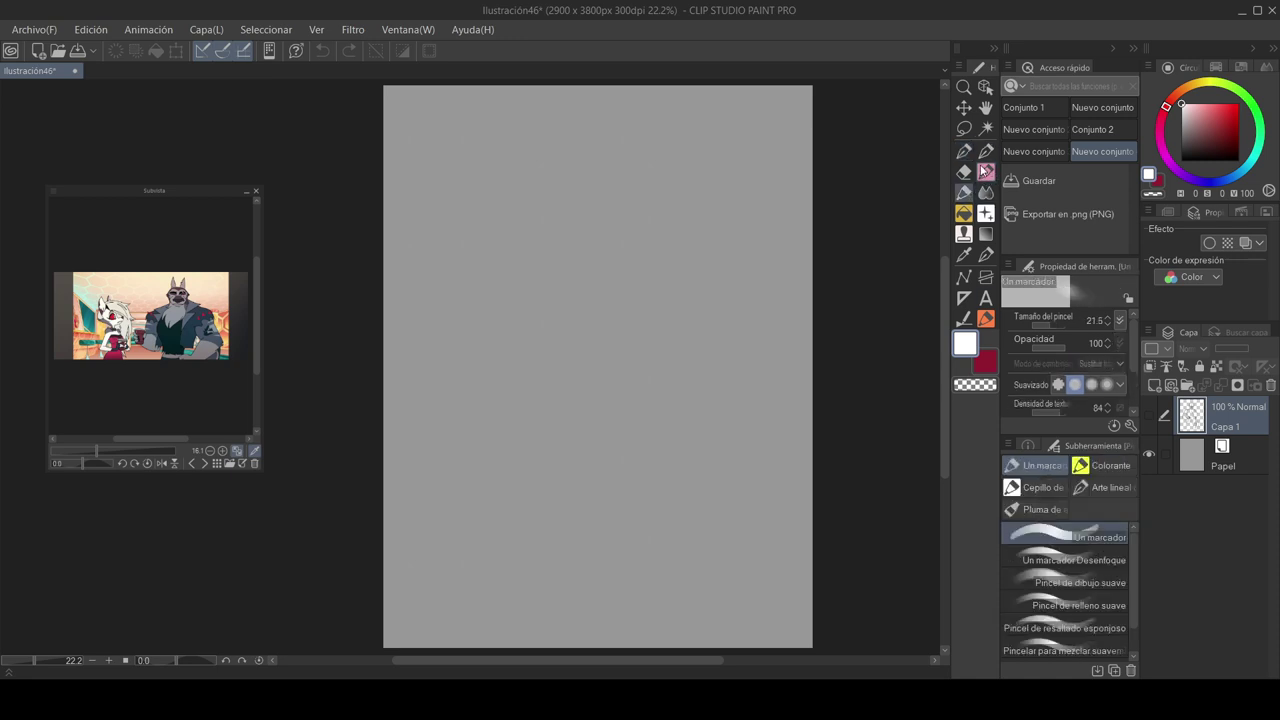
left_click(970, 152)
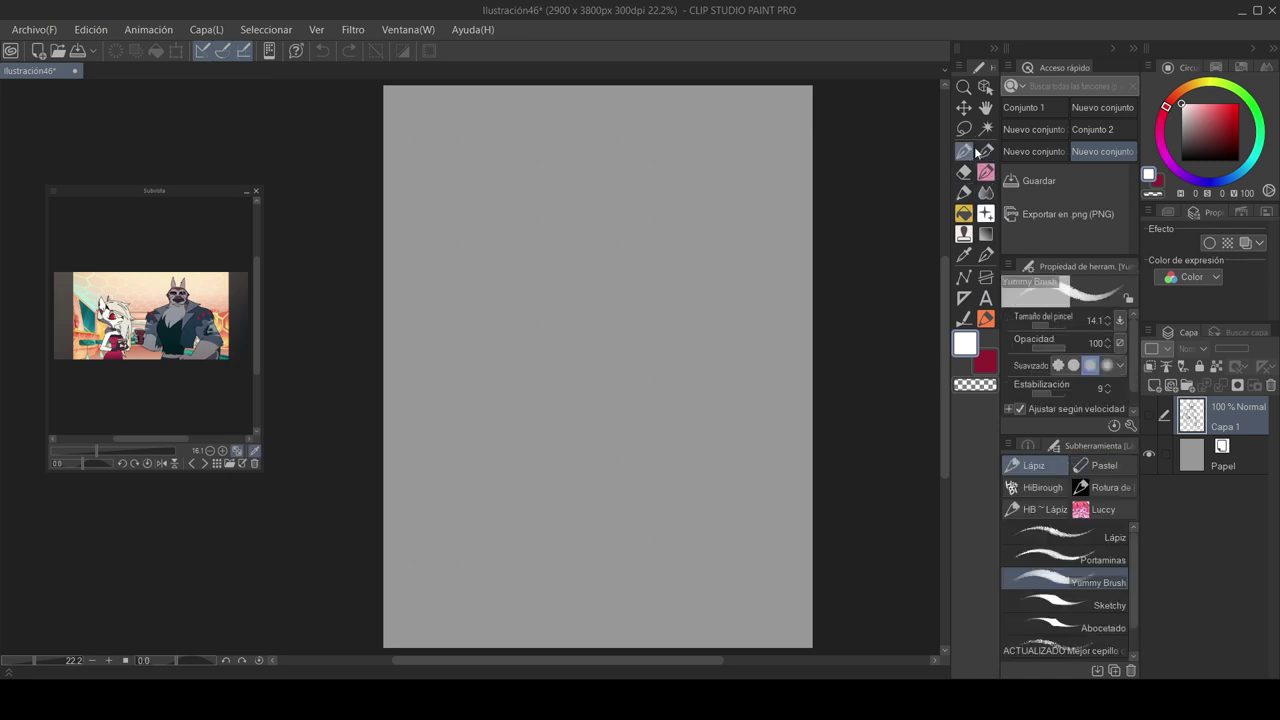
left_click(1100, 535)
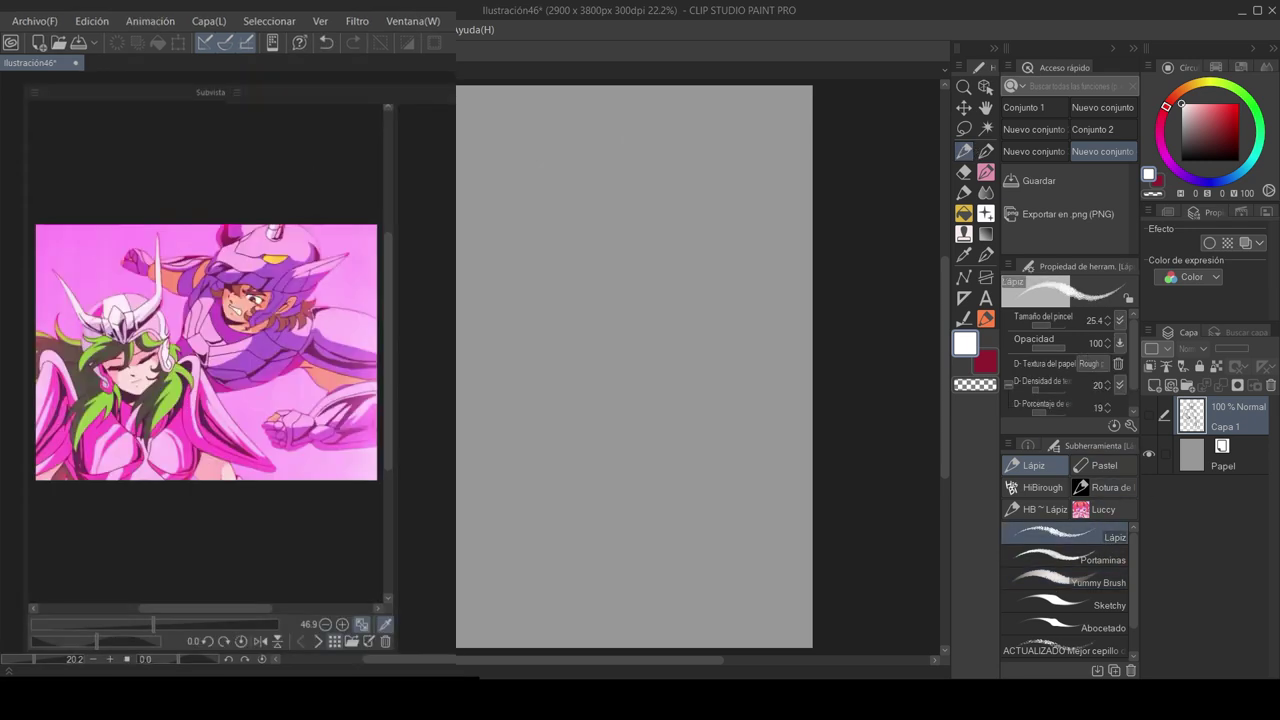
Browse the reference images in Subvista by opening the second, third, fourth and first images from the thumbnail list
left_click(217, 463)
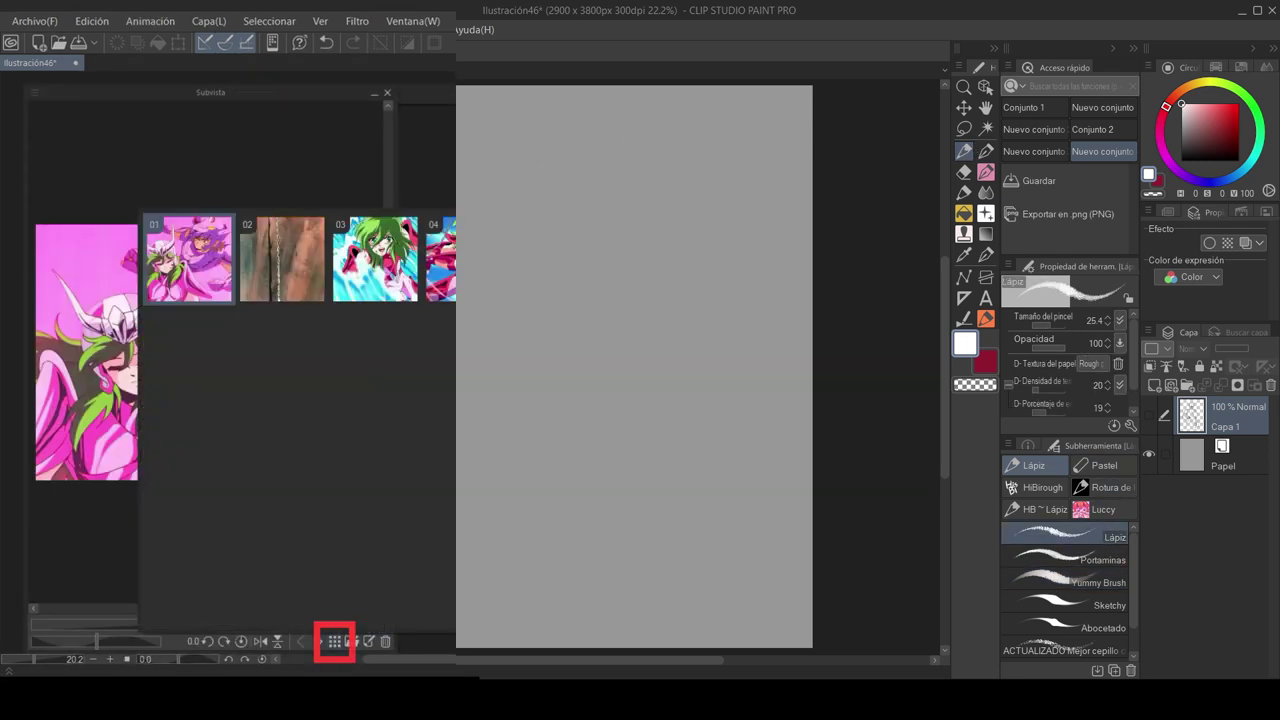
left_click(282, 260)
left_click(334, 642)
left_click(334, 642)
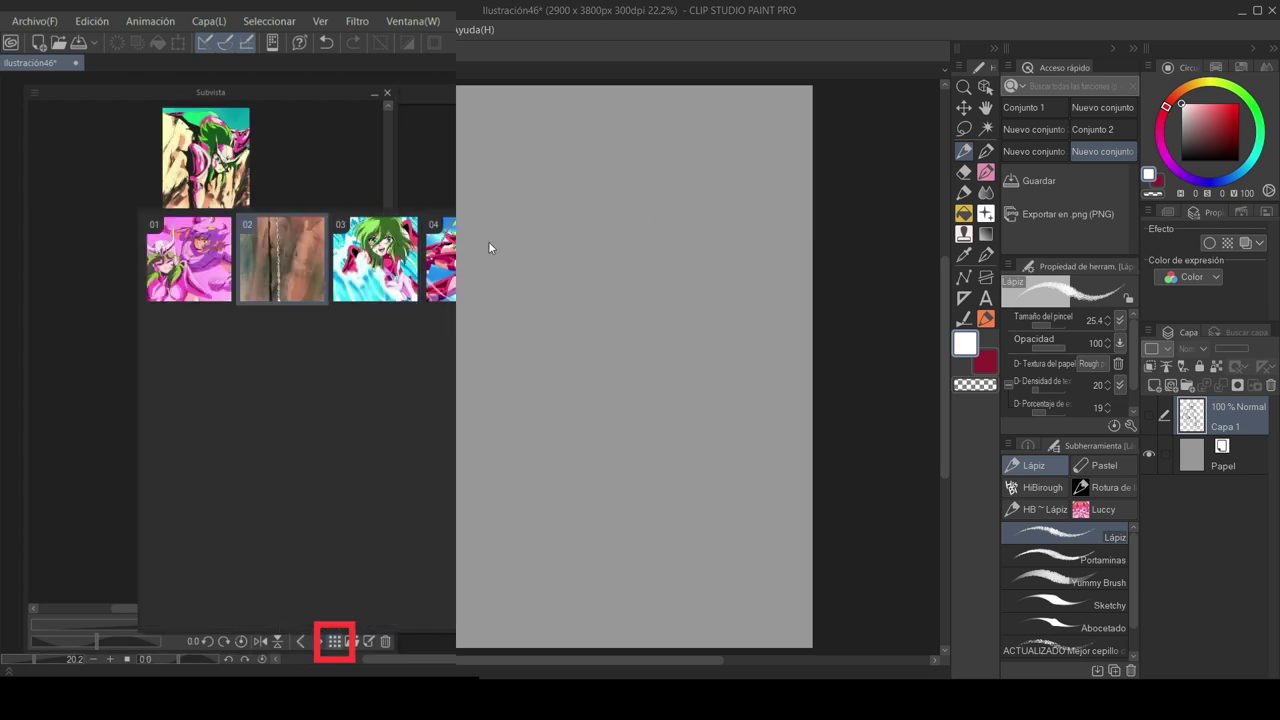
left_click(375, 259)
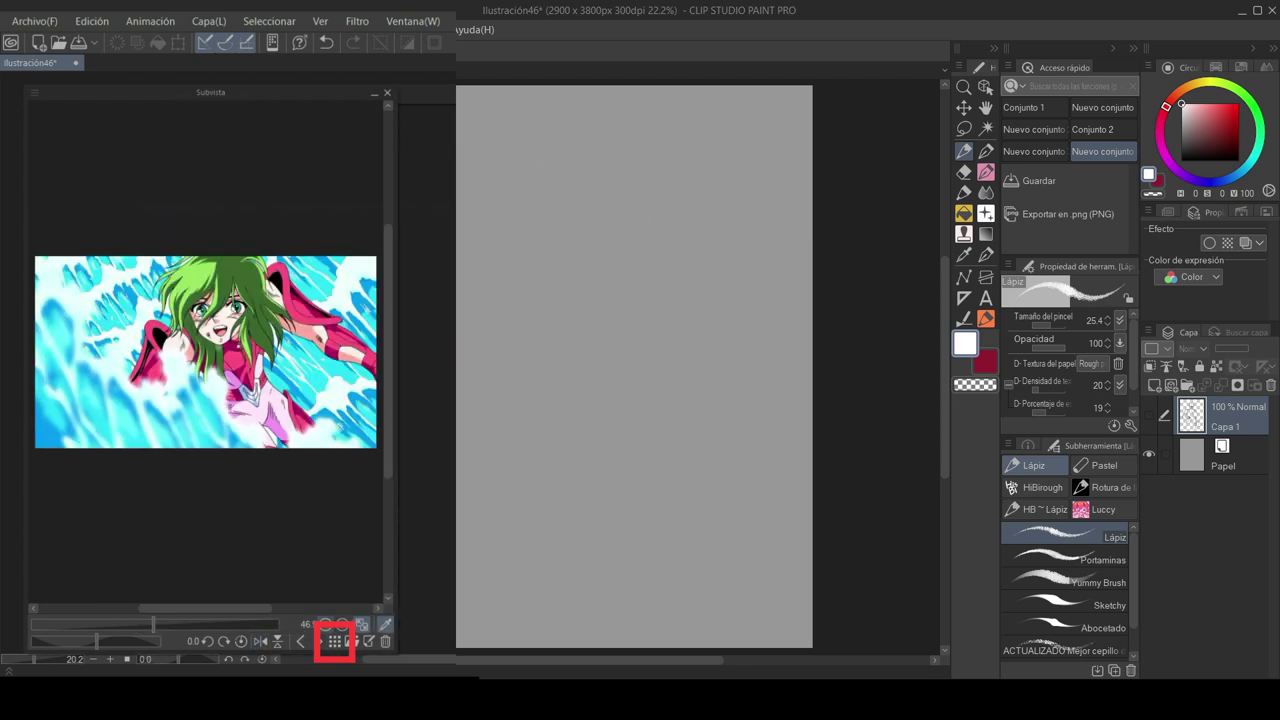
left_click(335, 641)
left_click(440, 259)
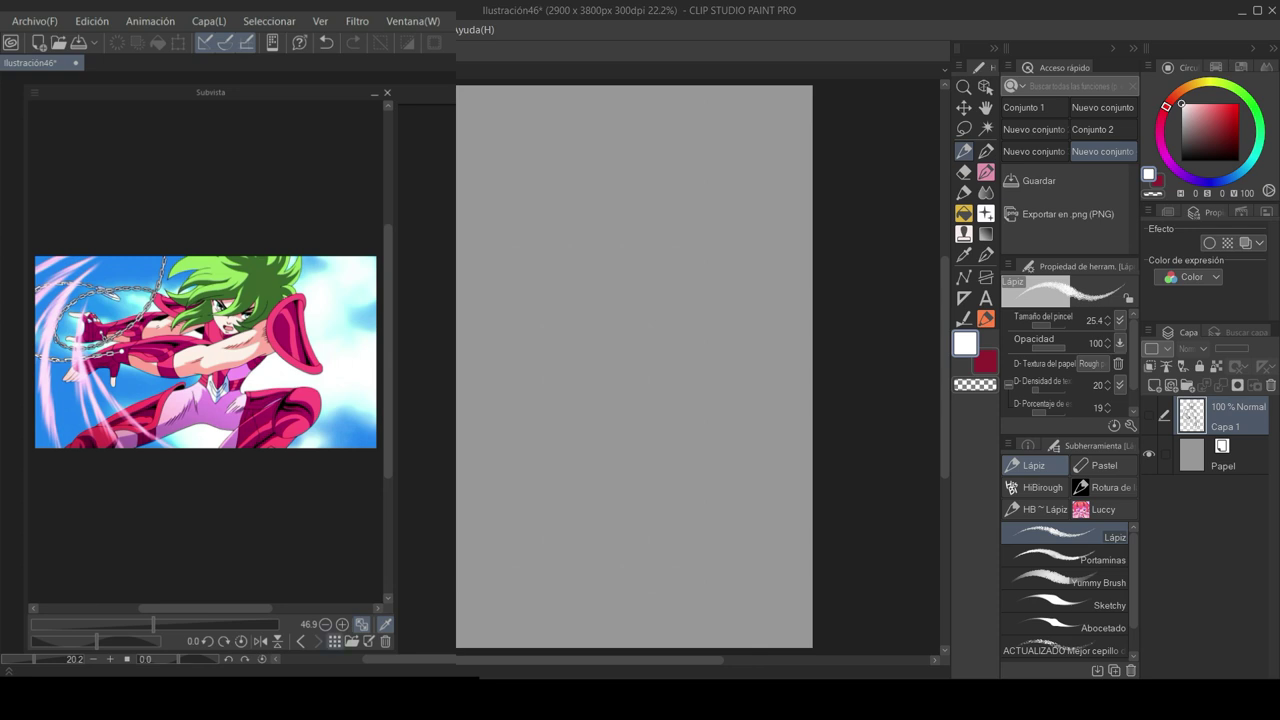
left_click(335, 641)
left_click(190, 260)
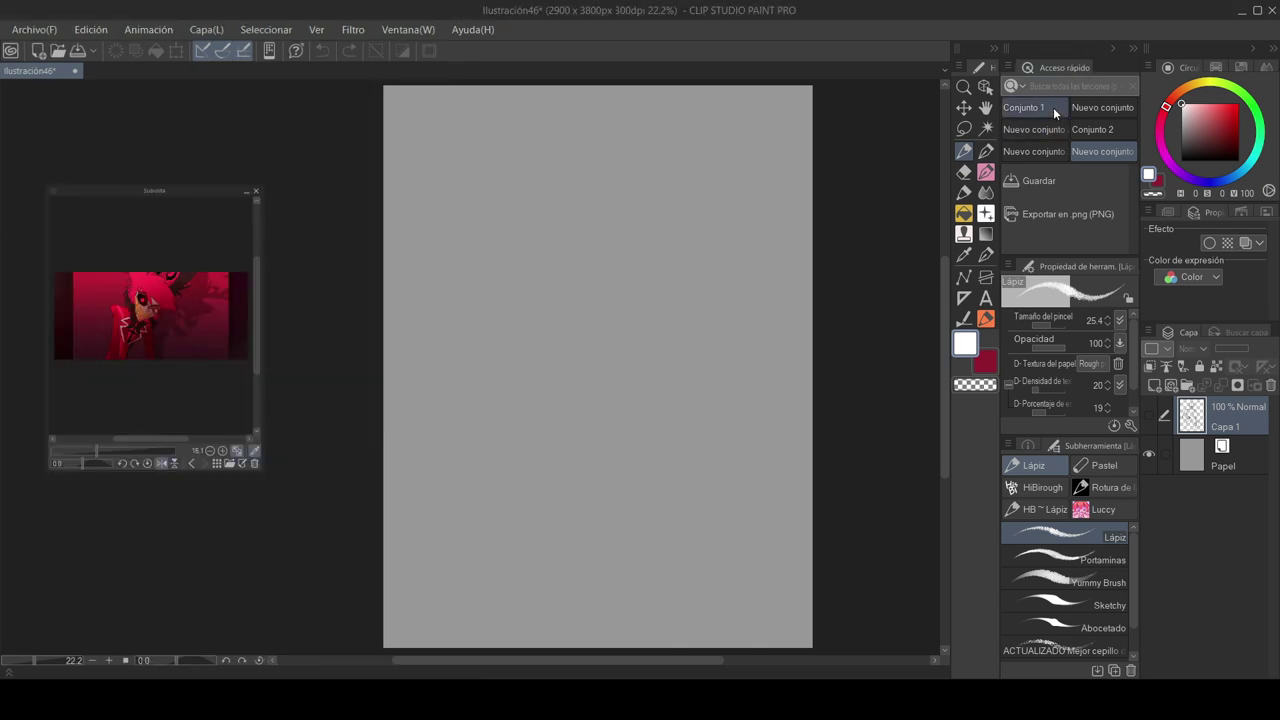
Add a new raster layer and test the Eliminar and Relleno commands of Conjunto 1 on a freehand stroke
left_click(1051, 108)
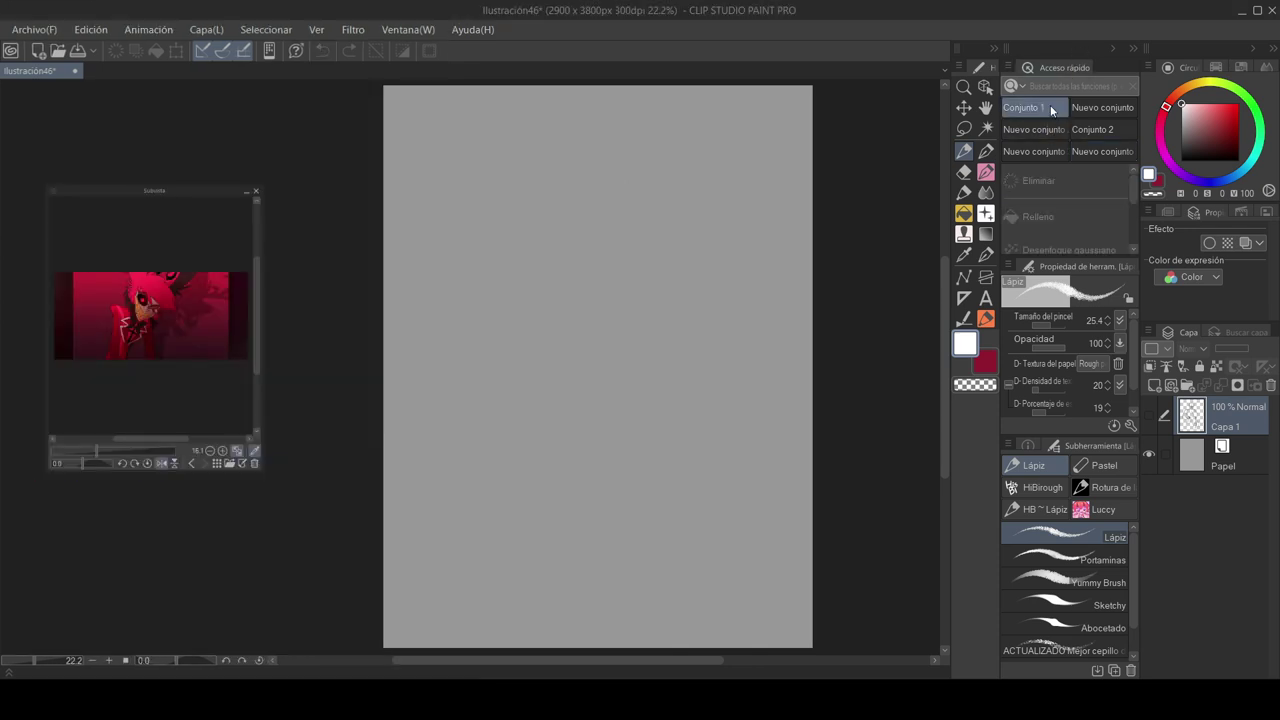
left_click(1155, 385)
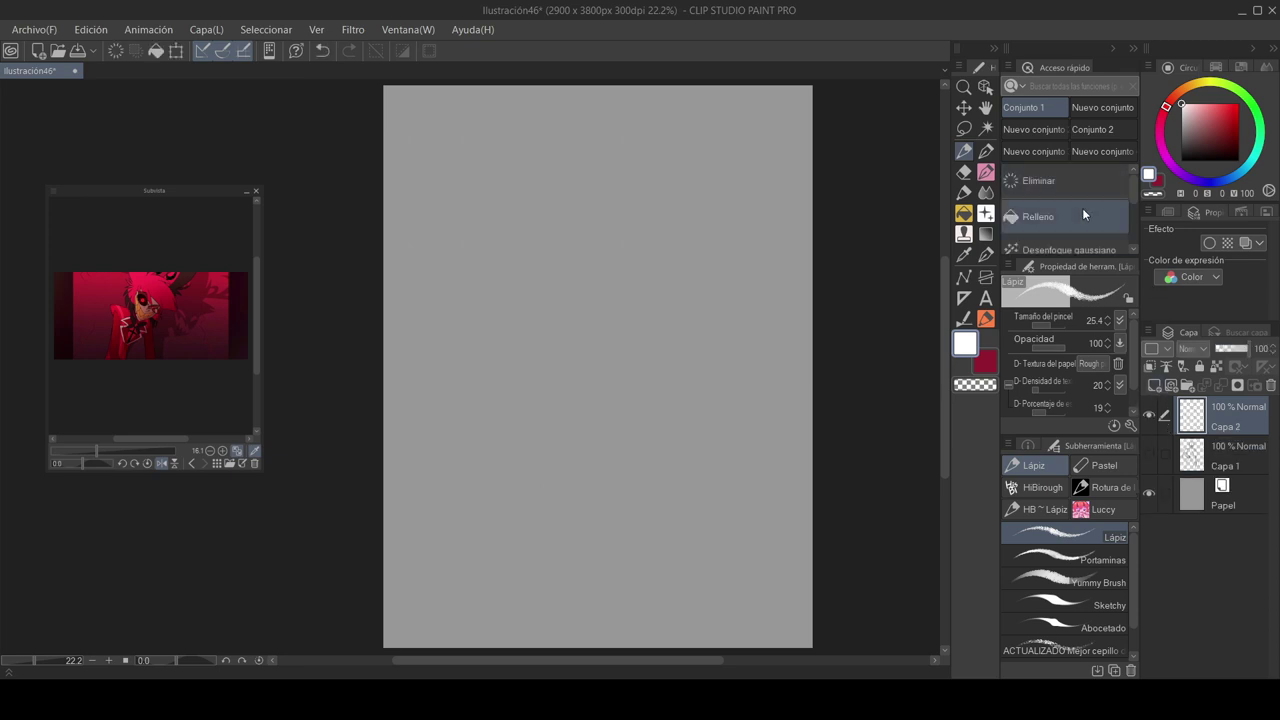
mouse_move(646, 284)
left_mouse_down()
mouse_move(630, 306)
mouse_move(730, 390)
left_mouse_up()
left_click(1075, 180)
left_click(1074, 216)
left_click(1080, 178)
Review the remaining commands in Conjunto 1 and the other Quick Access sets, and open the Acceso rápido settings
scroll(1136, 210, "down", 3)
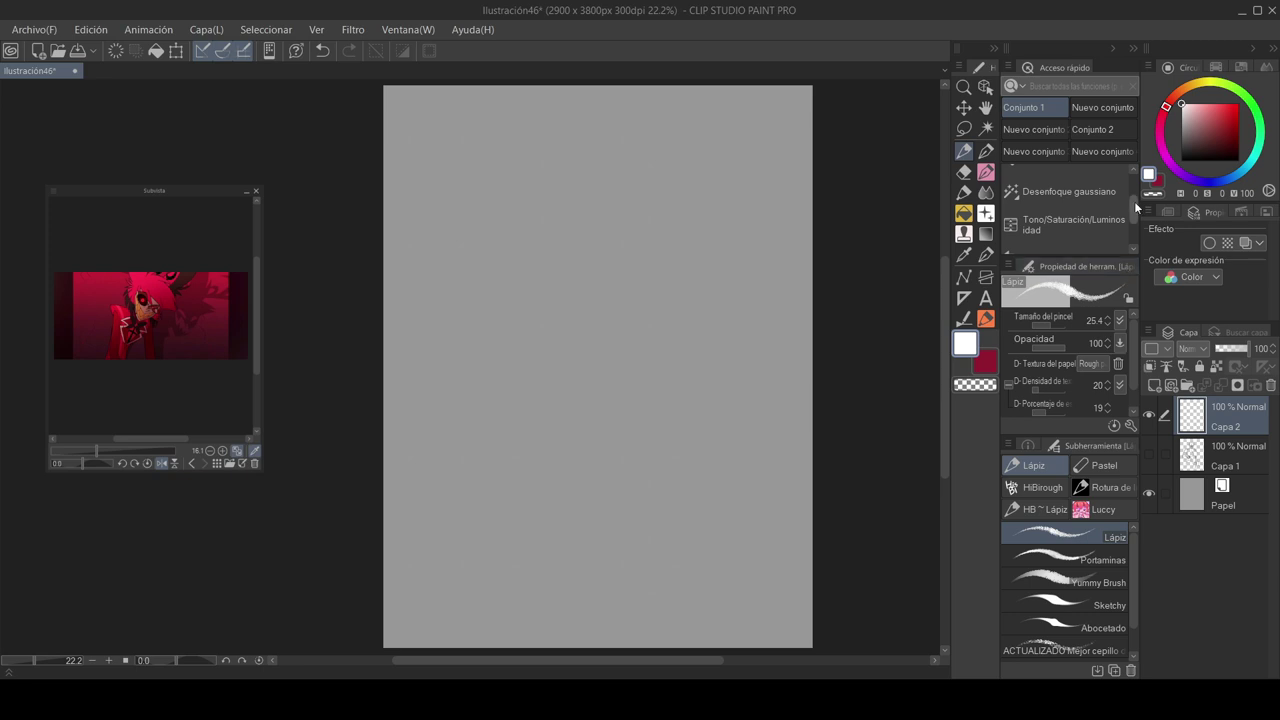
scroll(1136, 221, "down", 2)
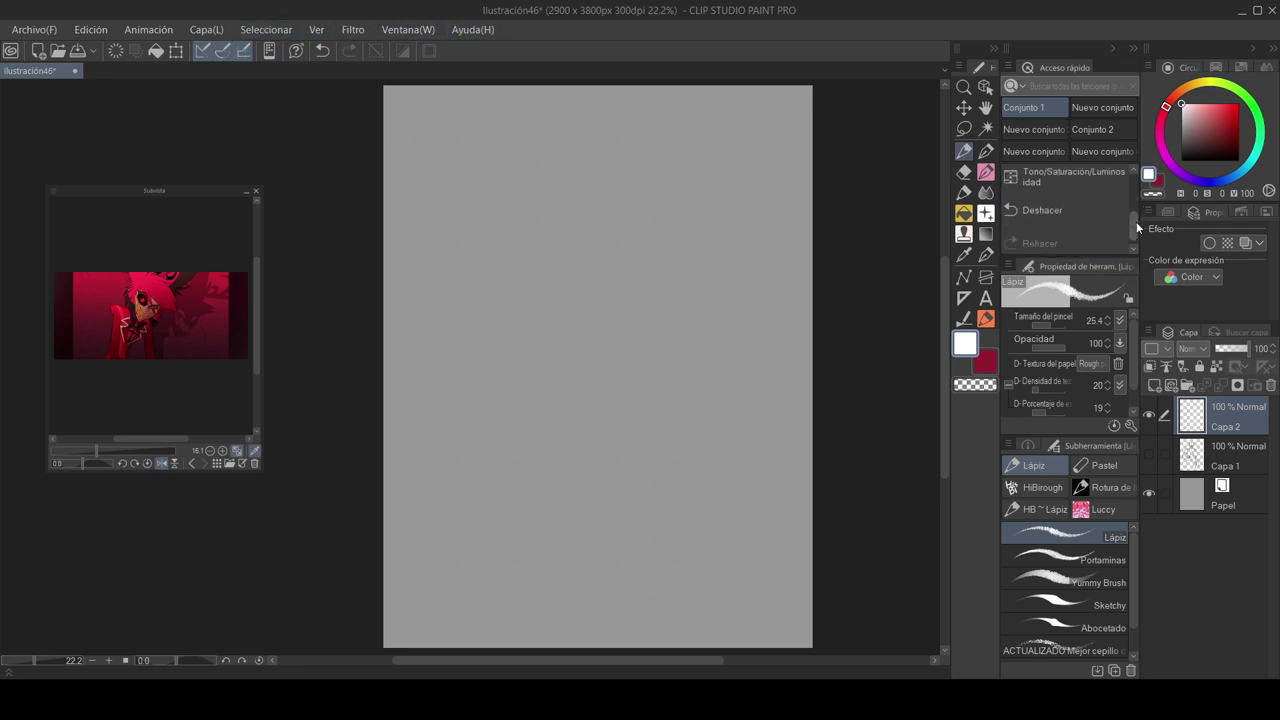
left_click(1124, 109)
left_click(1124, 152)
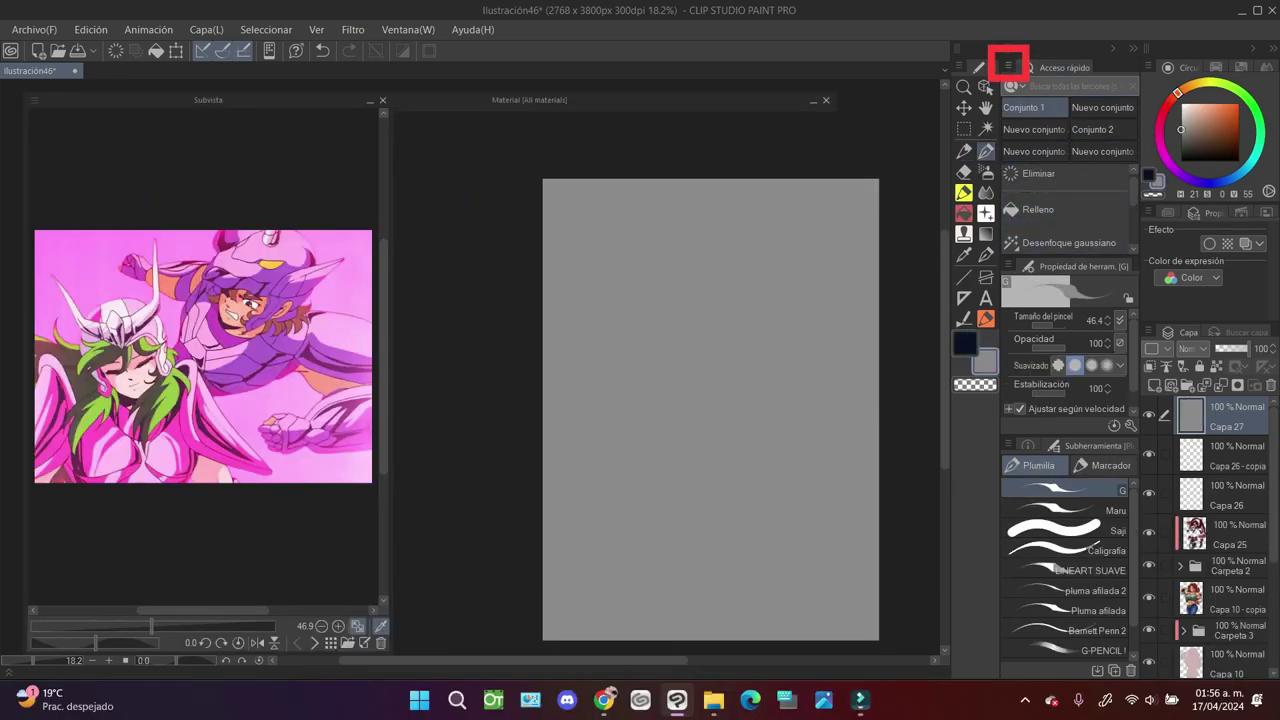
left_click(1008, 66)
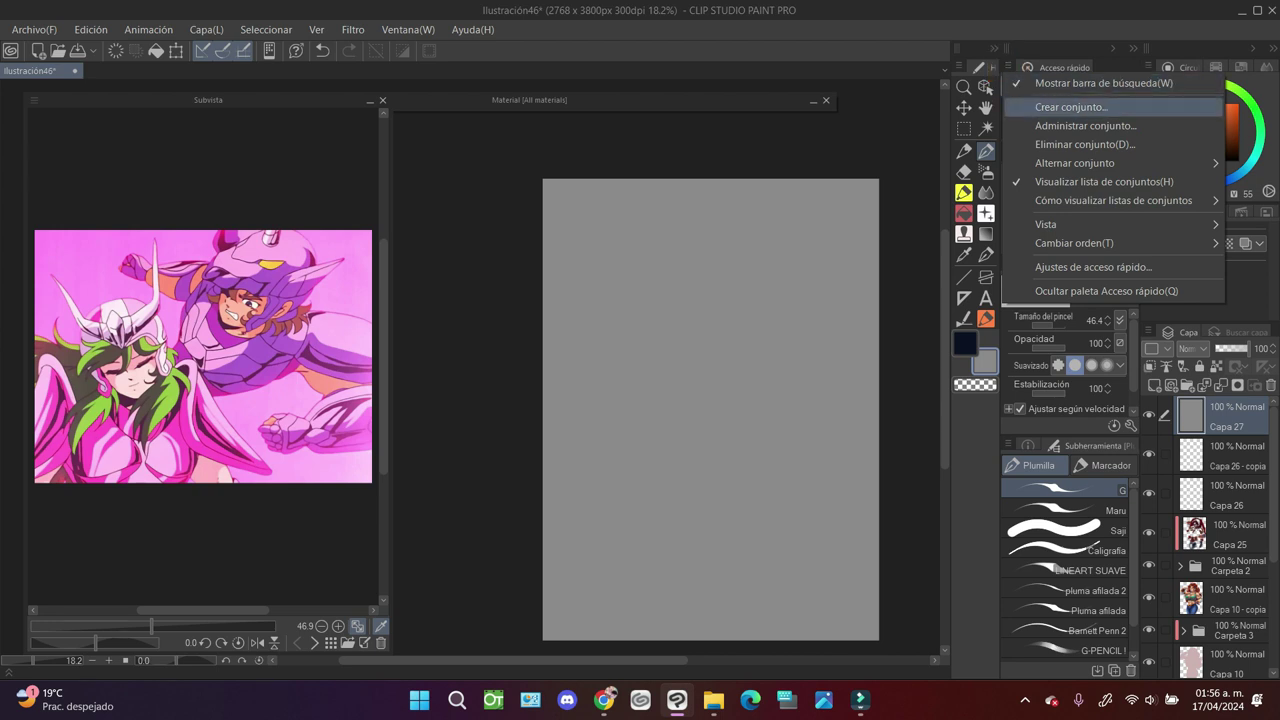
left_click(1093, 267)
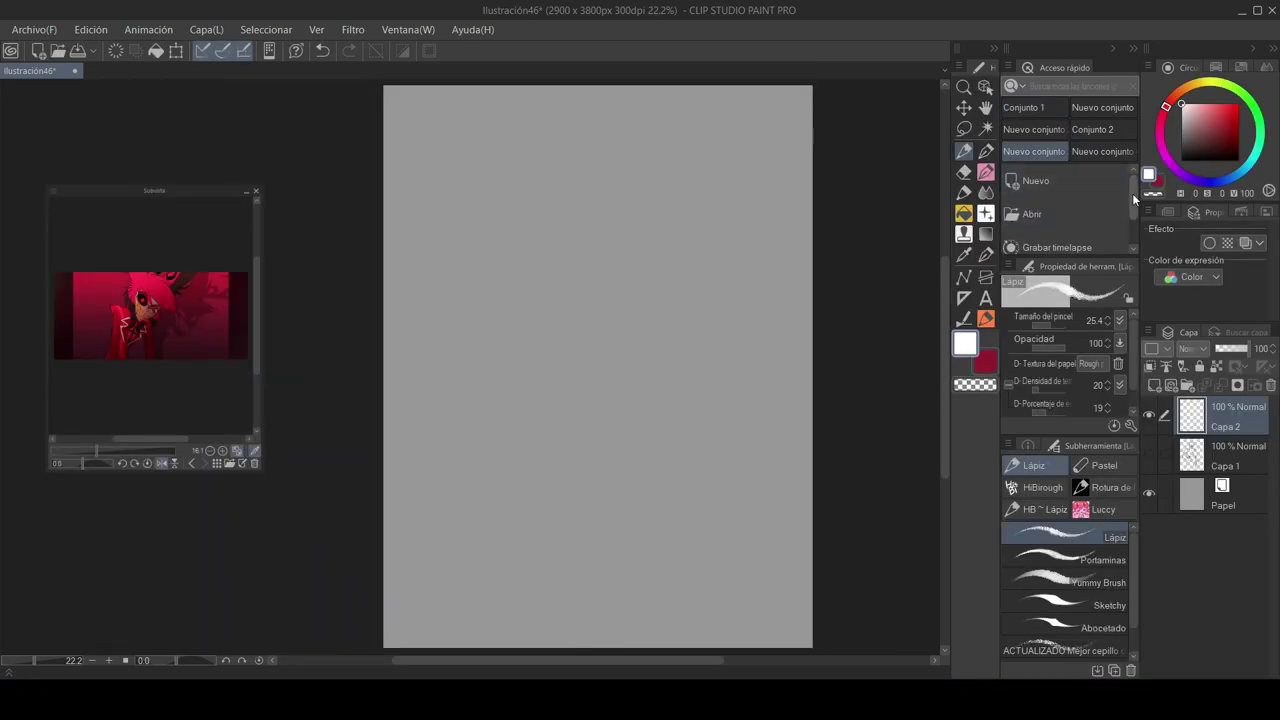
Examine the Quick Access sets holding the file, export, selection and transformation commands, and return to Conjunto 1
left_click_drag(1134, 195, 1136, 228)
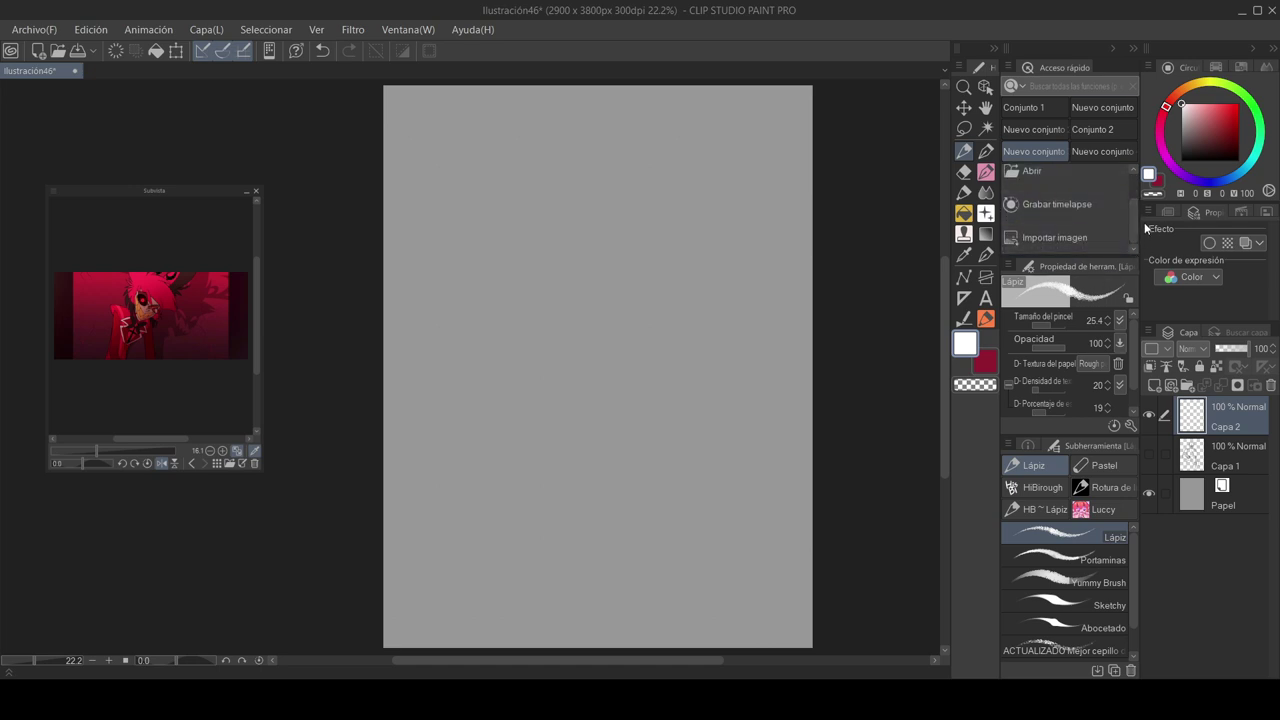
left_click(1090, 151)
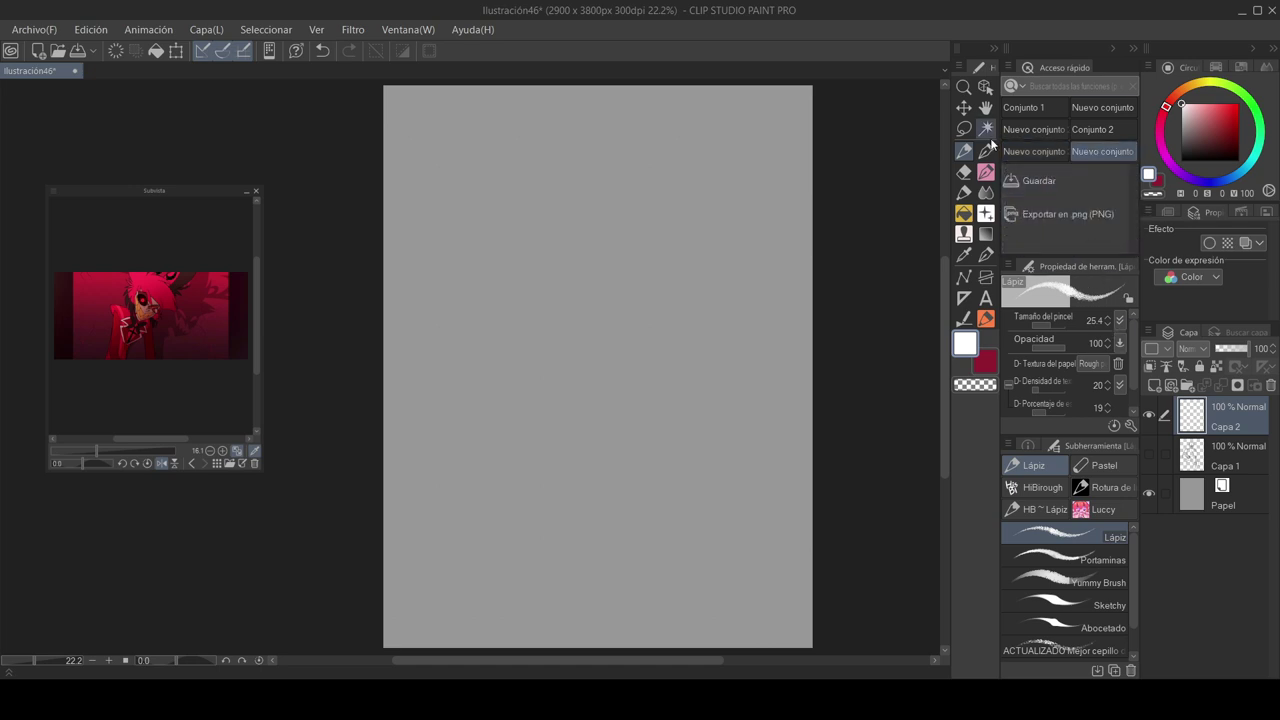
left_click(1120, 135)
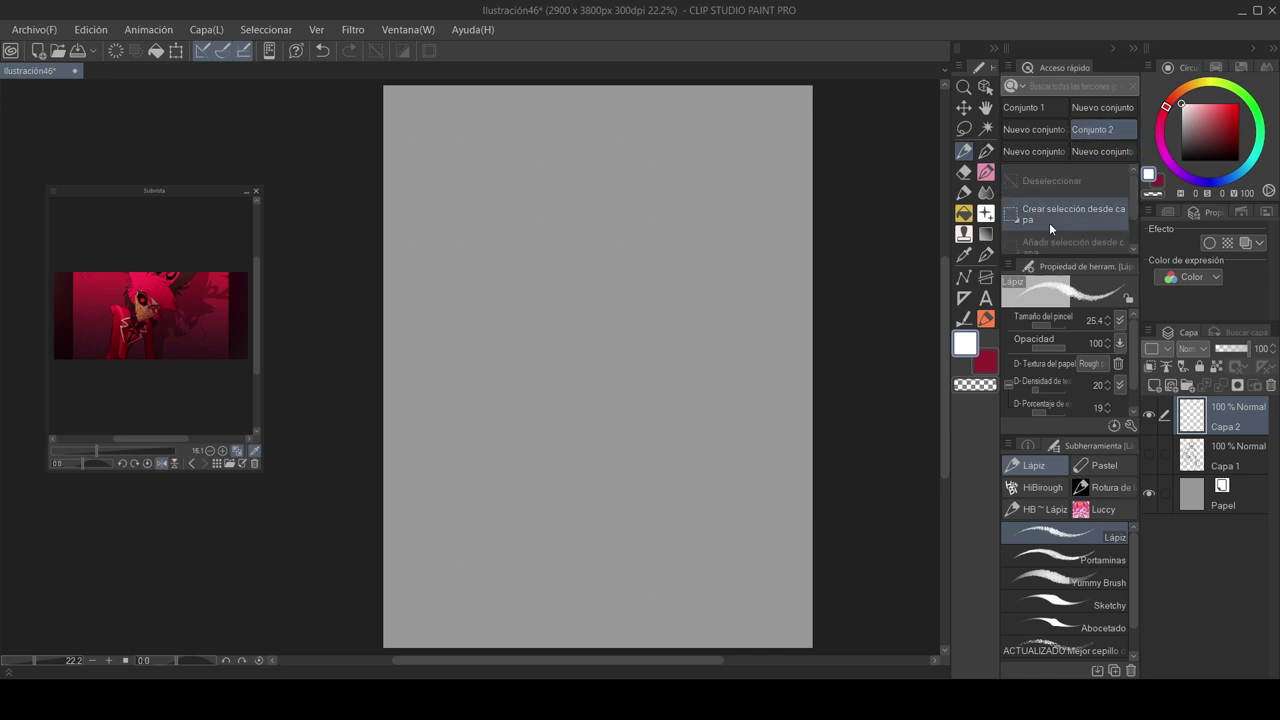
left_click(1049, 130)
left_click_drag(1134, 198, 1136, 236)
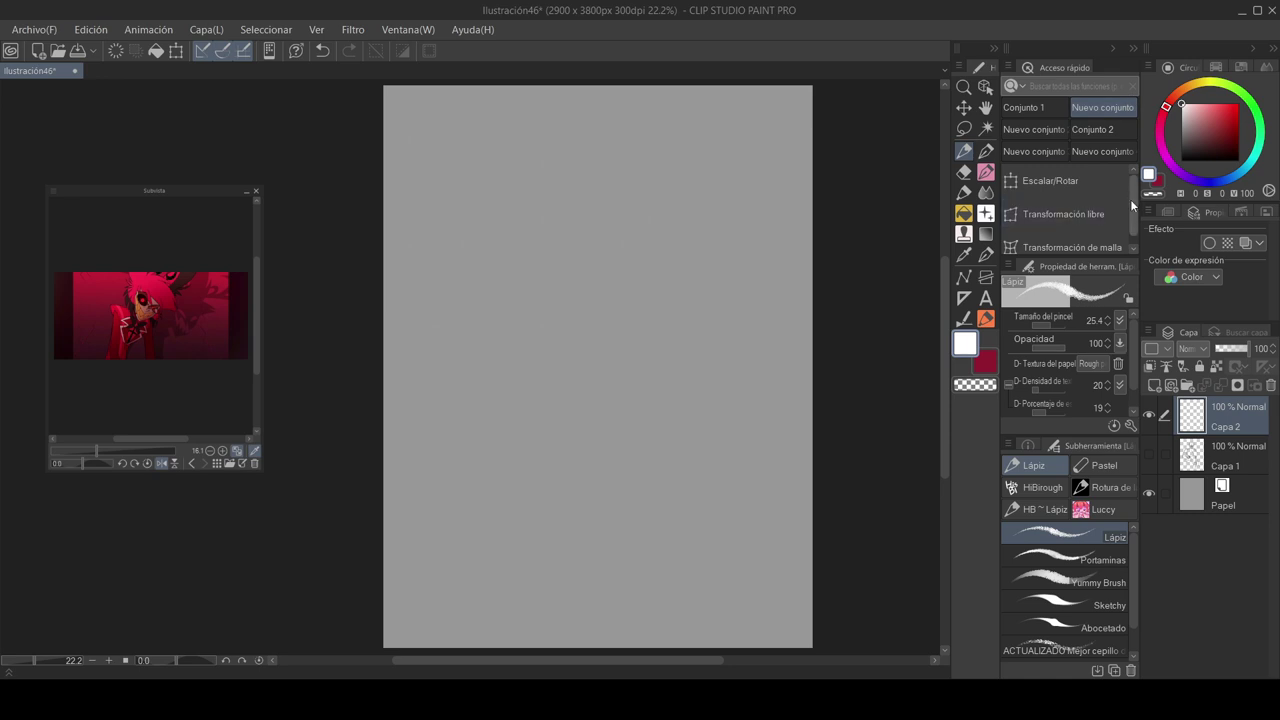
left_click(1045, 109)
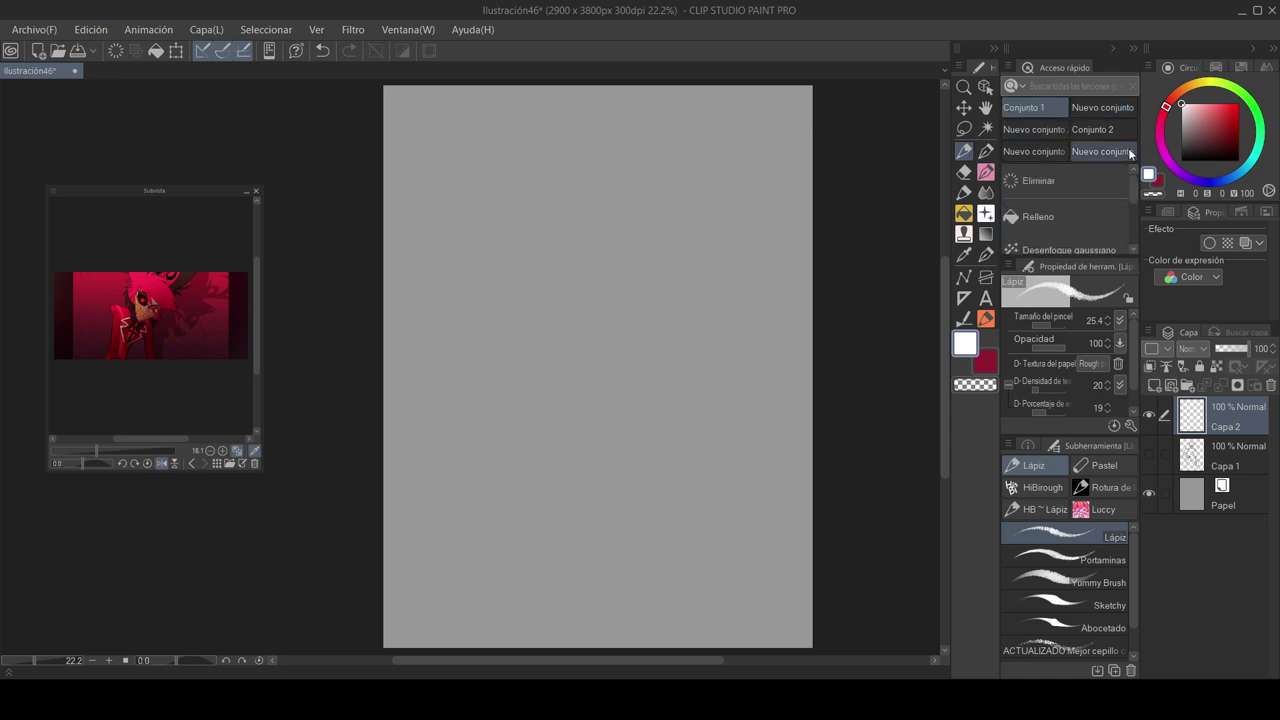
Show the Navegador palette and set the drawing color to black
left_click(1168, 212)
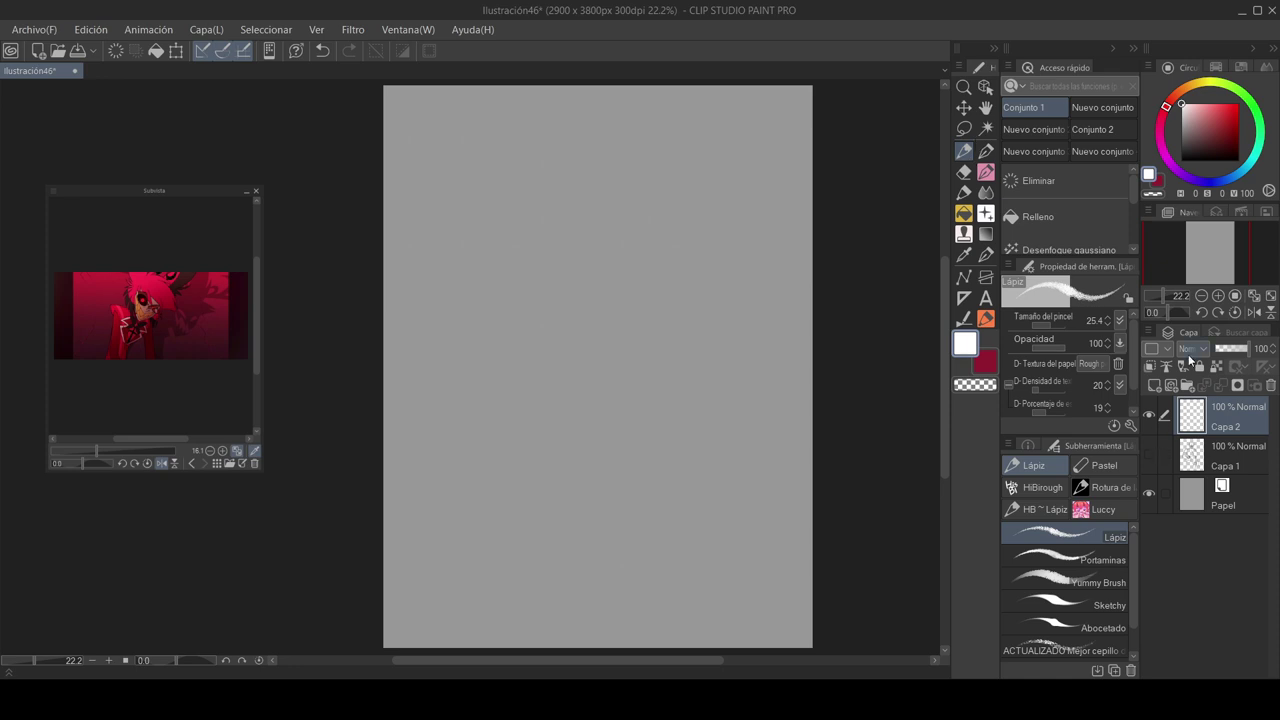
left_click(1181, 159)
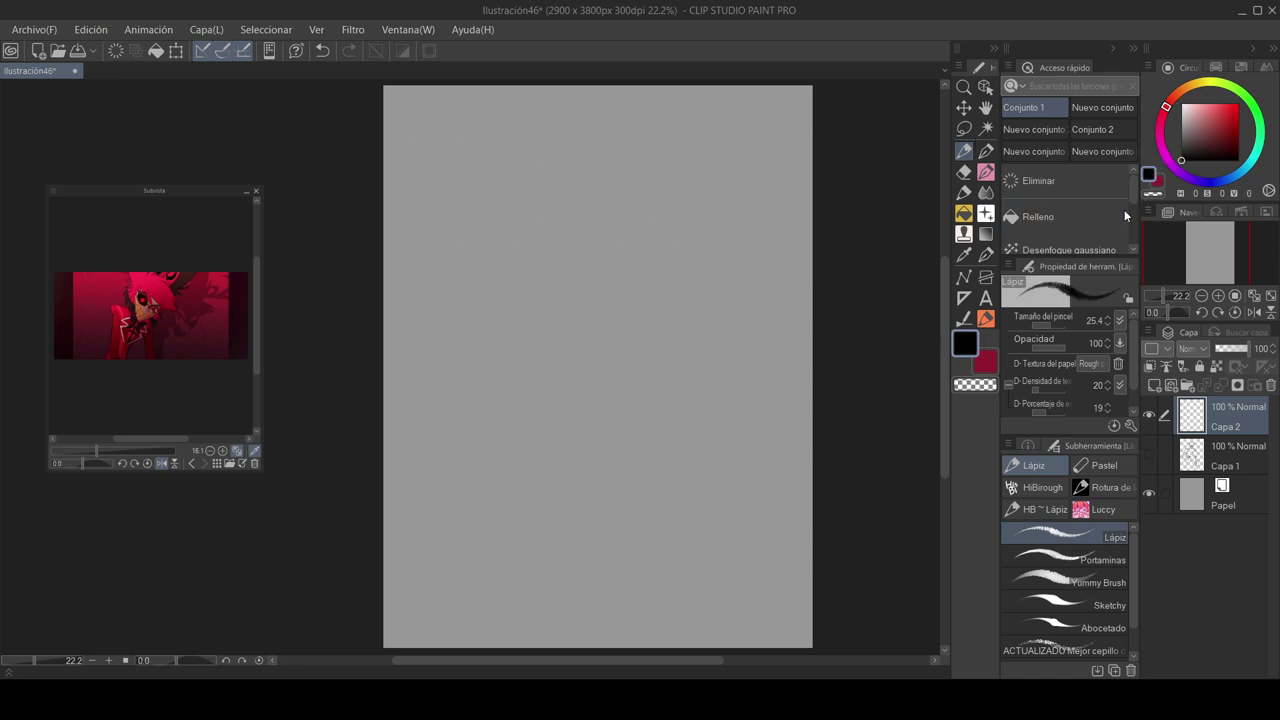
key("alt+Tab")
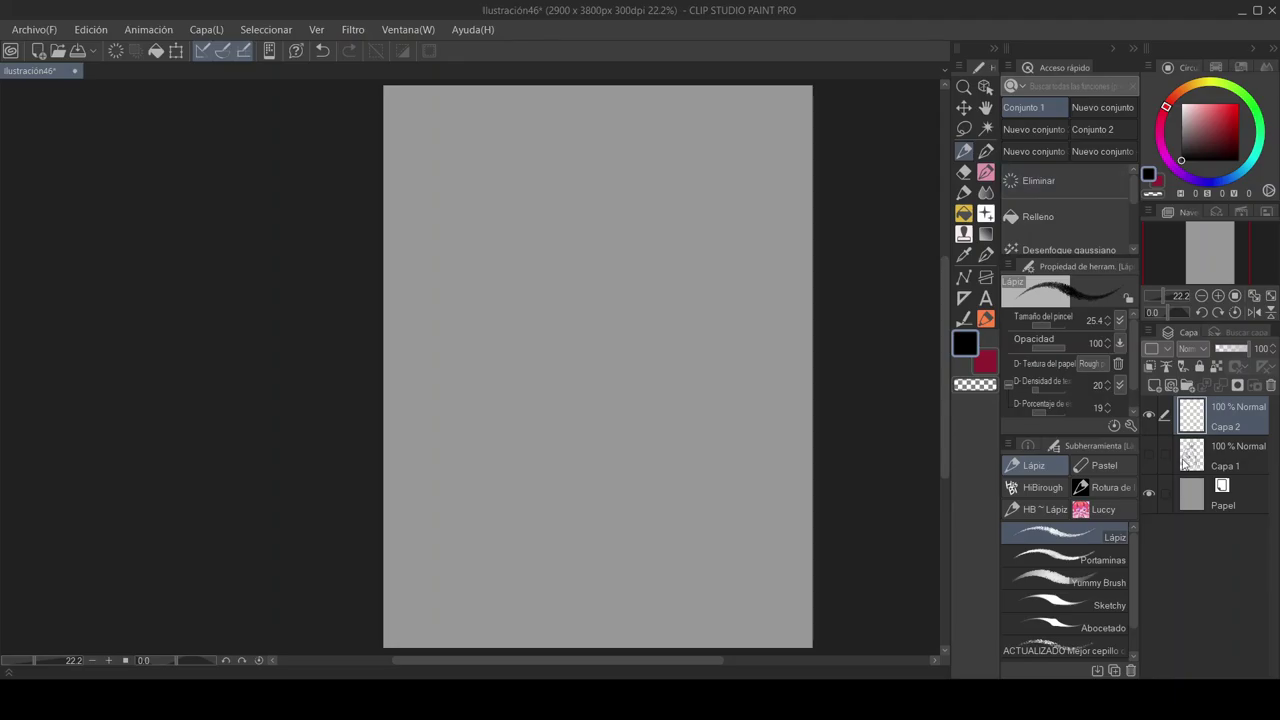
Show the sketch on Capa 1, lower its opacity to 44%, and make Capa 2 the active layer
left_click(1185, 462)
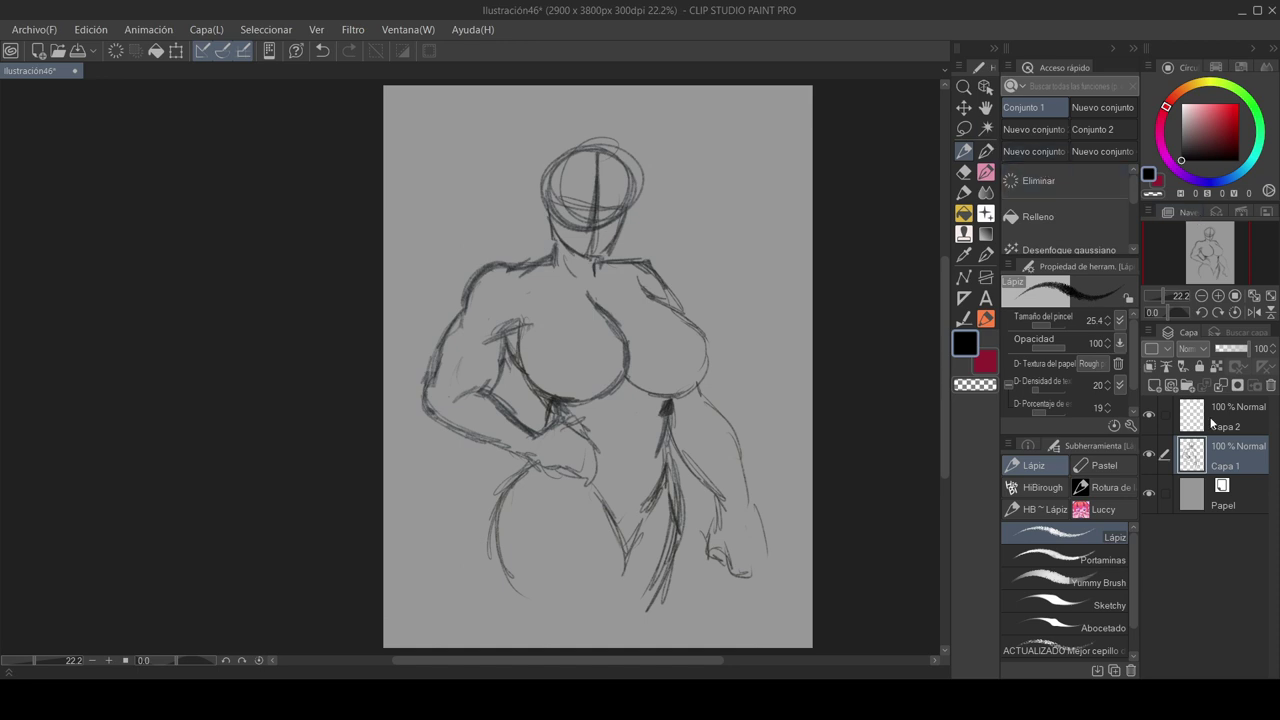
left_click(1236, 348)
left_click_drag(1232, 352, 1229, 352)
left_click(1223, 411)
Try the Lápiz sub tool over the sketched head on Capa 2, undo the strokes and clear the layer
left_click_drag(573, 212, 633, 228)
key("ctrl+z")
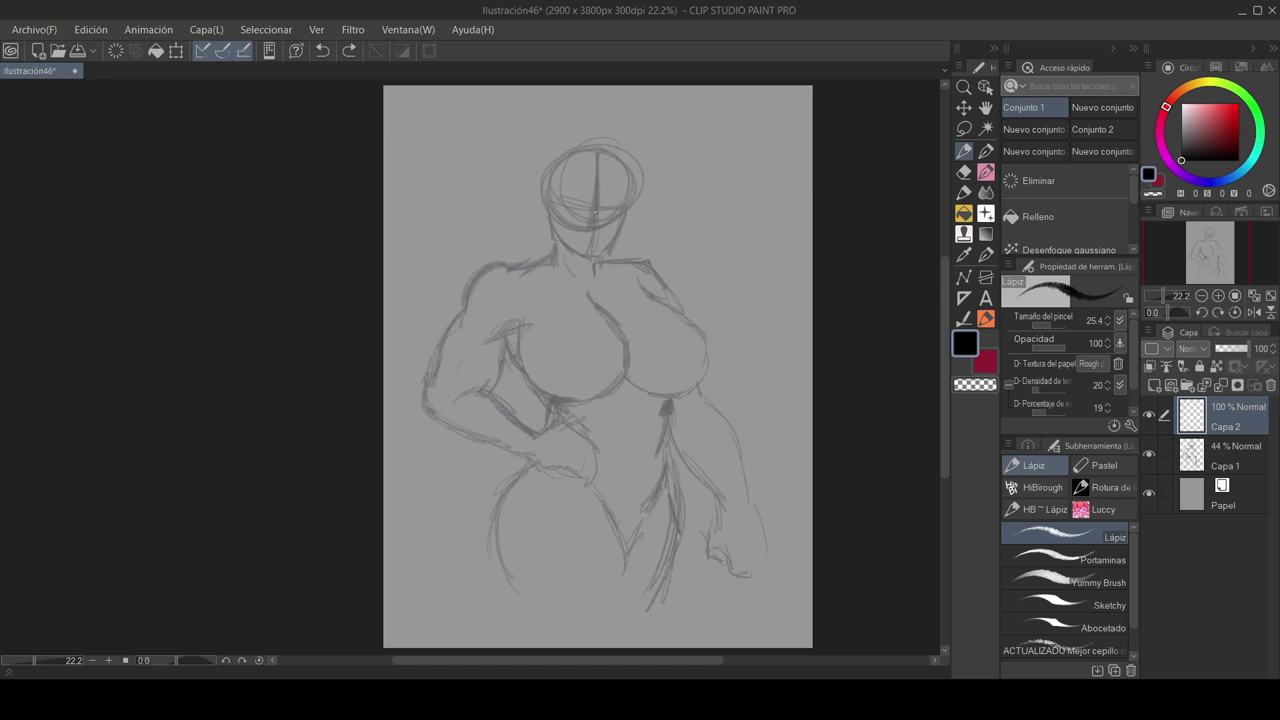
key("ctrl+z")
left_click(1065, 174)
Test strokes from the HB Lápiz and Rotura groups at different brush sizes beside the sketch, and clear the layer
left_click_drag(832, 306, 889, 336)
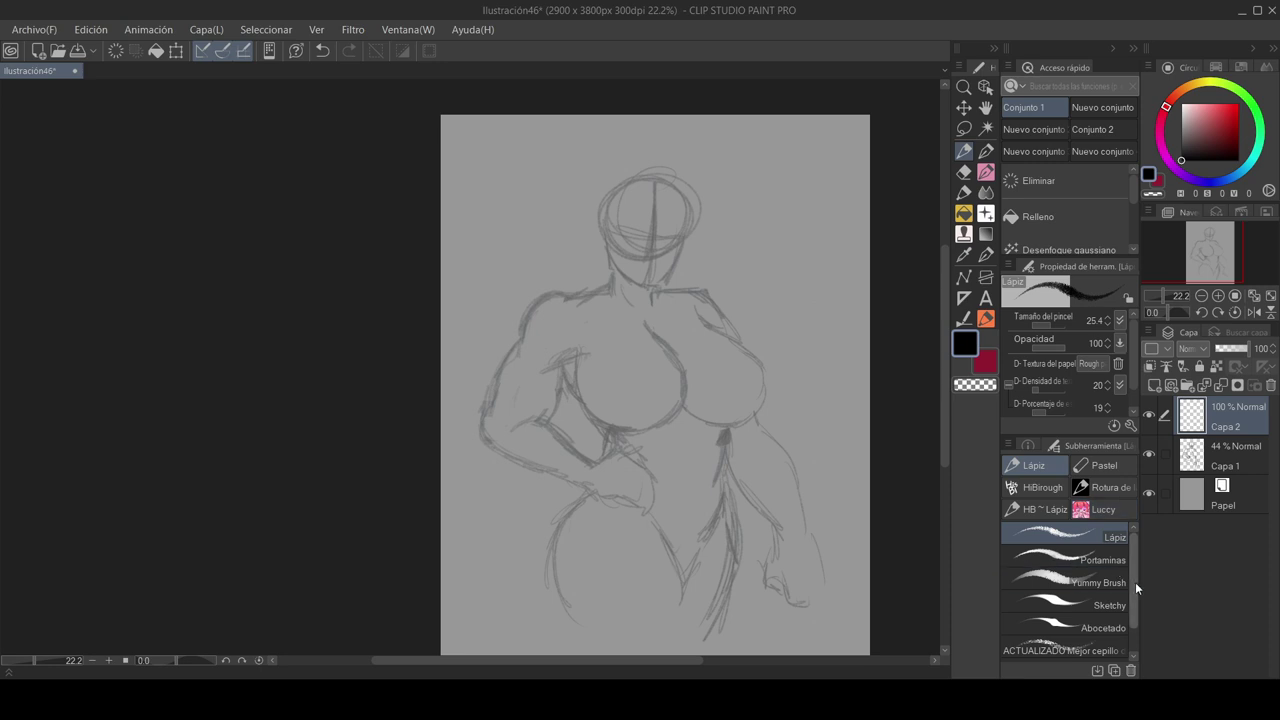
left_click(1040, 509)
mouse_move(790, 236)
left_mouse_down()
mouse_move(785, 250)
mouse_move(834, 280)
left_mouse_up()
left_click(1113, 487)
left_click(1061, 328)
mouse_move(754, 232)
left_mouse_down()
mouse_move(756, 264)
mouse_move(776, 270)
left_mouse_up()
left_click(1058, 326)
left_click_drag(757, 172, 802, 234)
left_click(1062, 185)
Test the Borrado en frío and HiBirough sub tools of the HiBirough group beside the figure, undoing each scribble
left_click(1044, 489)
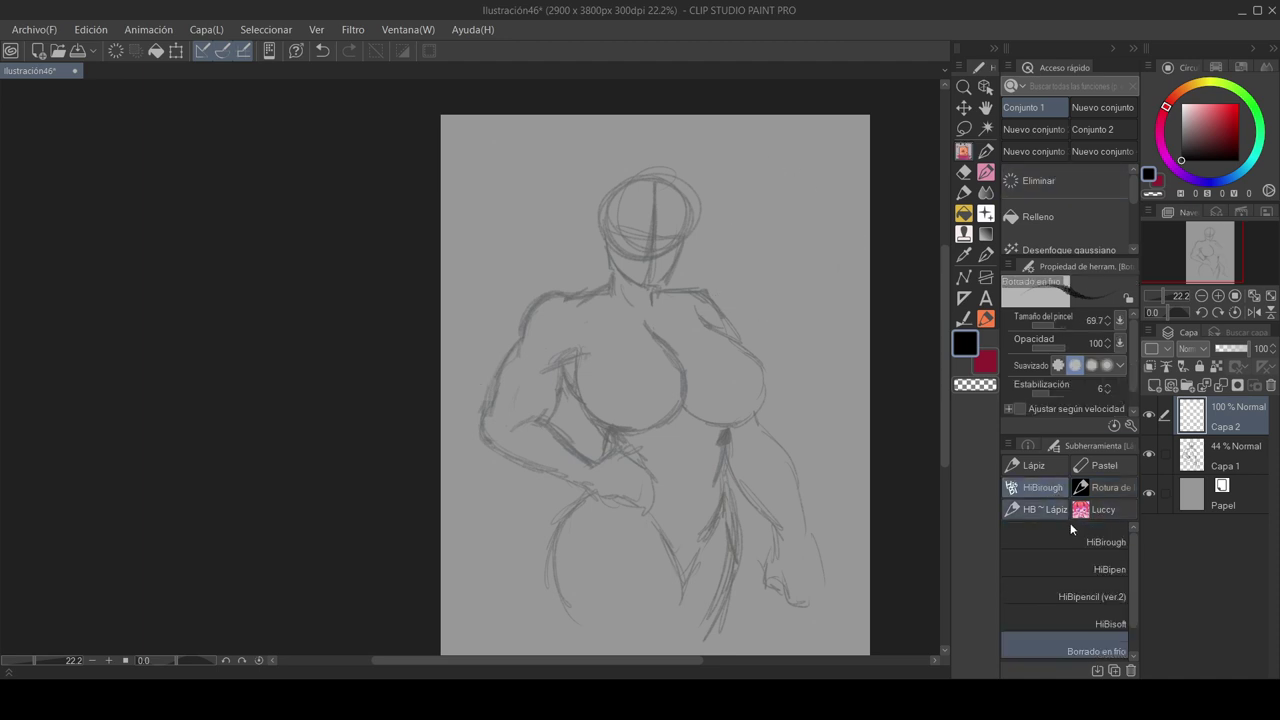
mouse_move(777, 282)
left_mouse_down()
mouse_move(800, 285)
mouse_move(816, 265)
left_mouse_up()
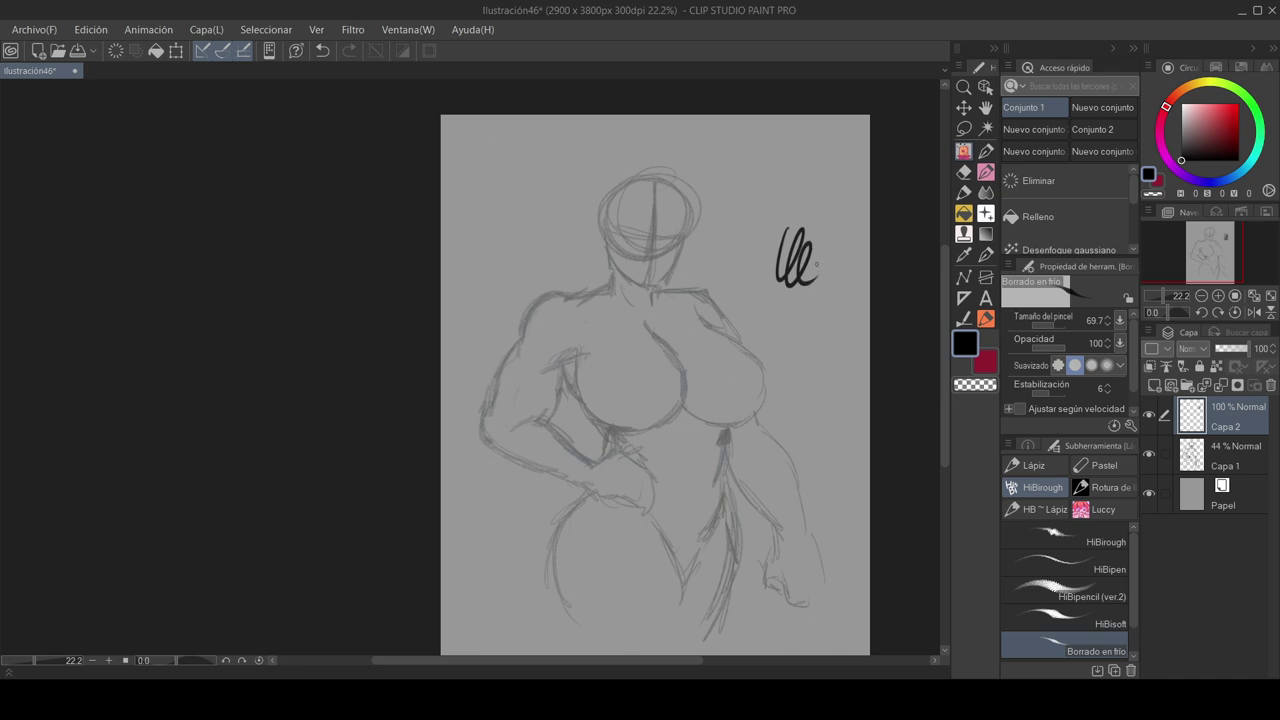
scroll(816, 265, "up", 3)
key("ctrl+z")
left_click(1085, 540)
left_click_drag(732, 265, 840, 312)
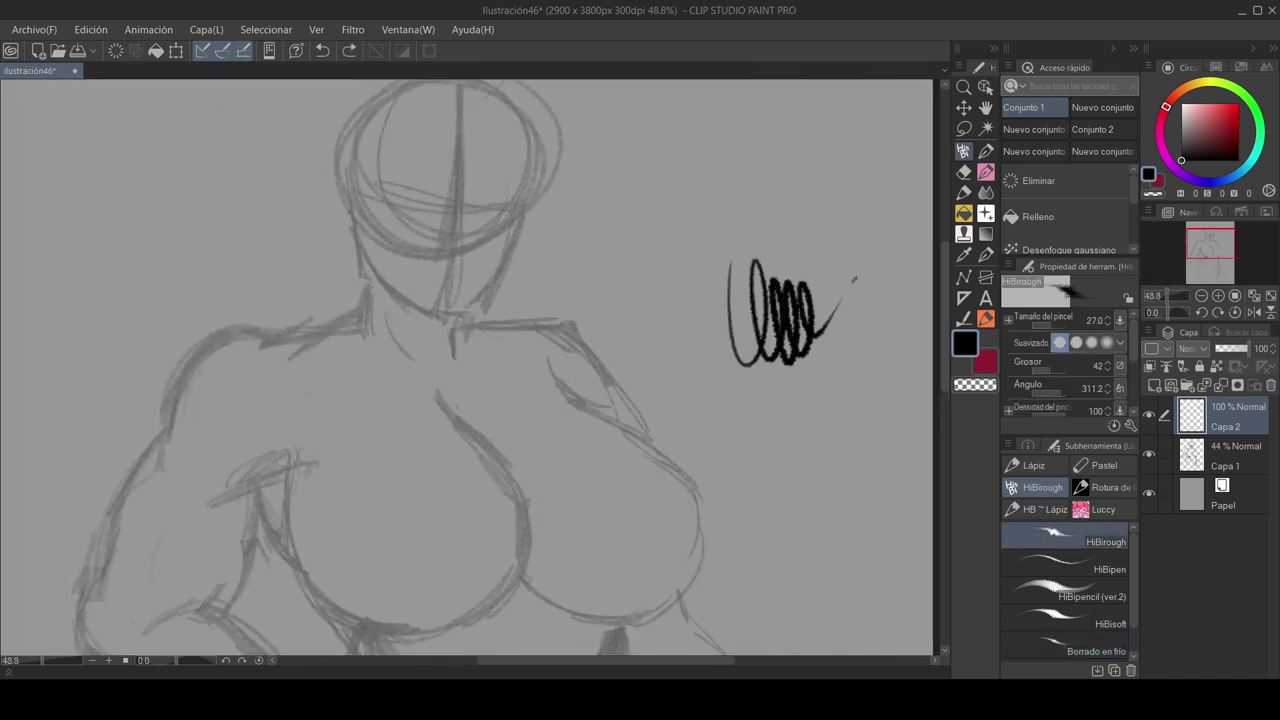
key("ctrl+z")
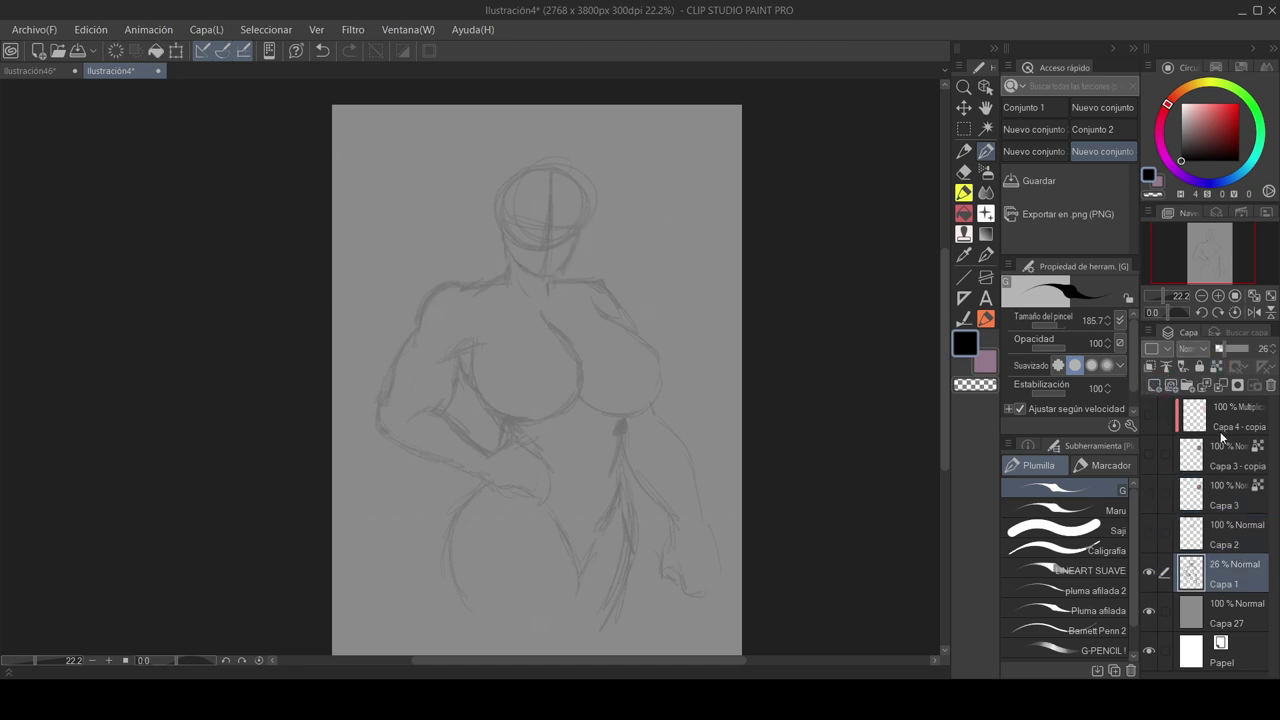
In the Ilustración4 document, lower Capa 1's opacity to 24% and make Capa 2 and Capa 3 visible
mouse_move(1236, 349)
left_mouse_down()
mouse_move(1223, 350)
mouse_move(1252, 352)
mouse_move(1222, 352)
left_mouse_up()
left_click(1215, 541)
left_click(1149, 532)
left_click(1210, 505)
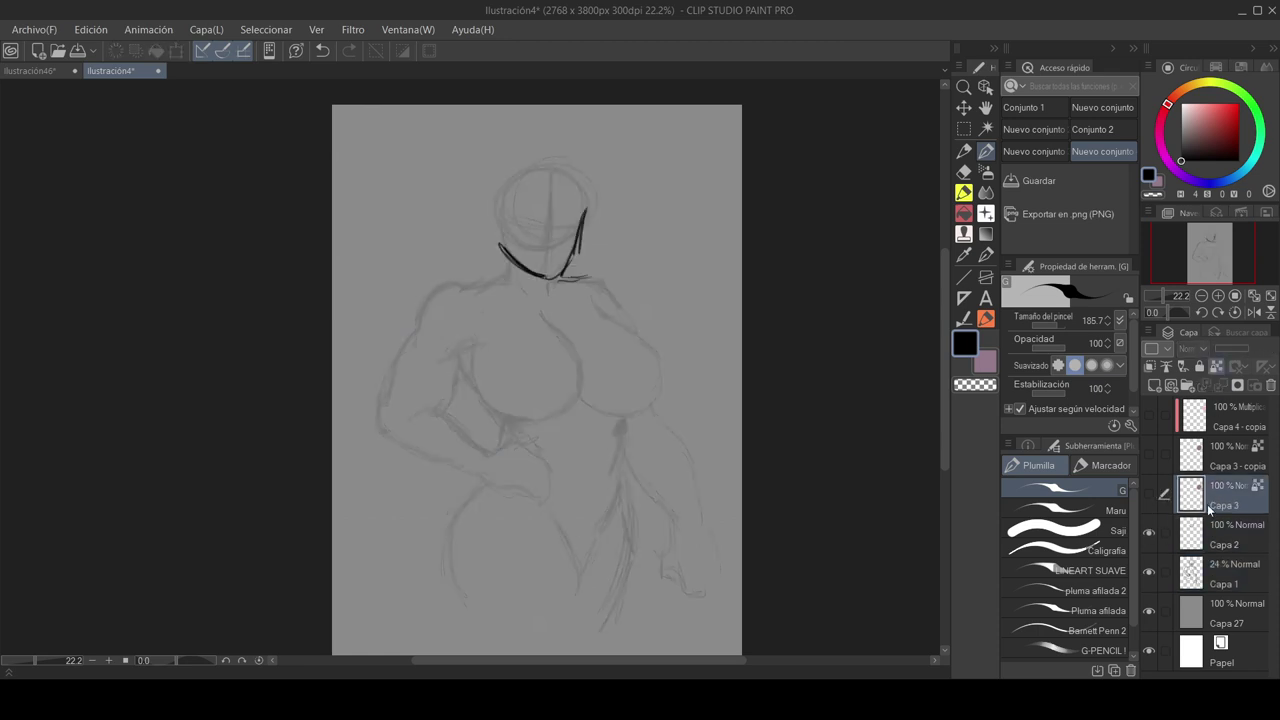
left_click(1149, 494)
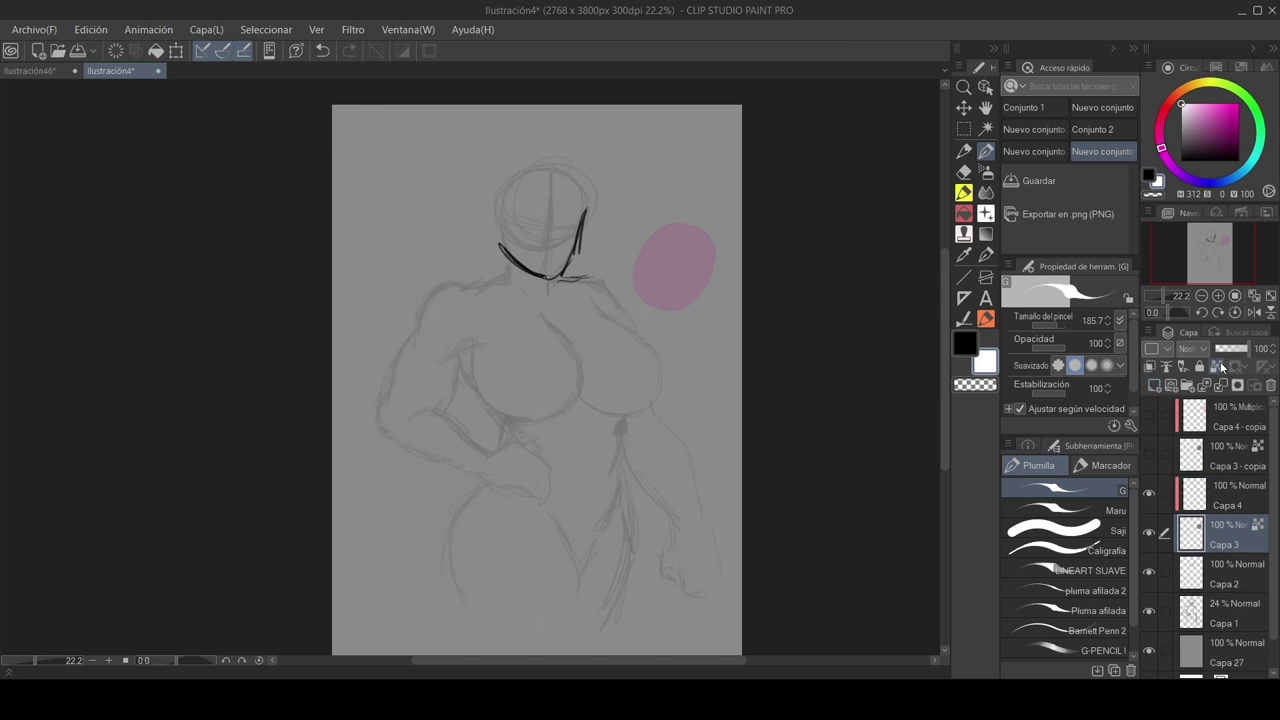
Unlock Capa 3's transparent pixels and repaint the oval beside the figure in pale teal with the Saji pen
left_click(1217, 367)
left_click(1062, 526)
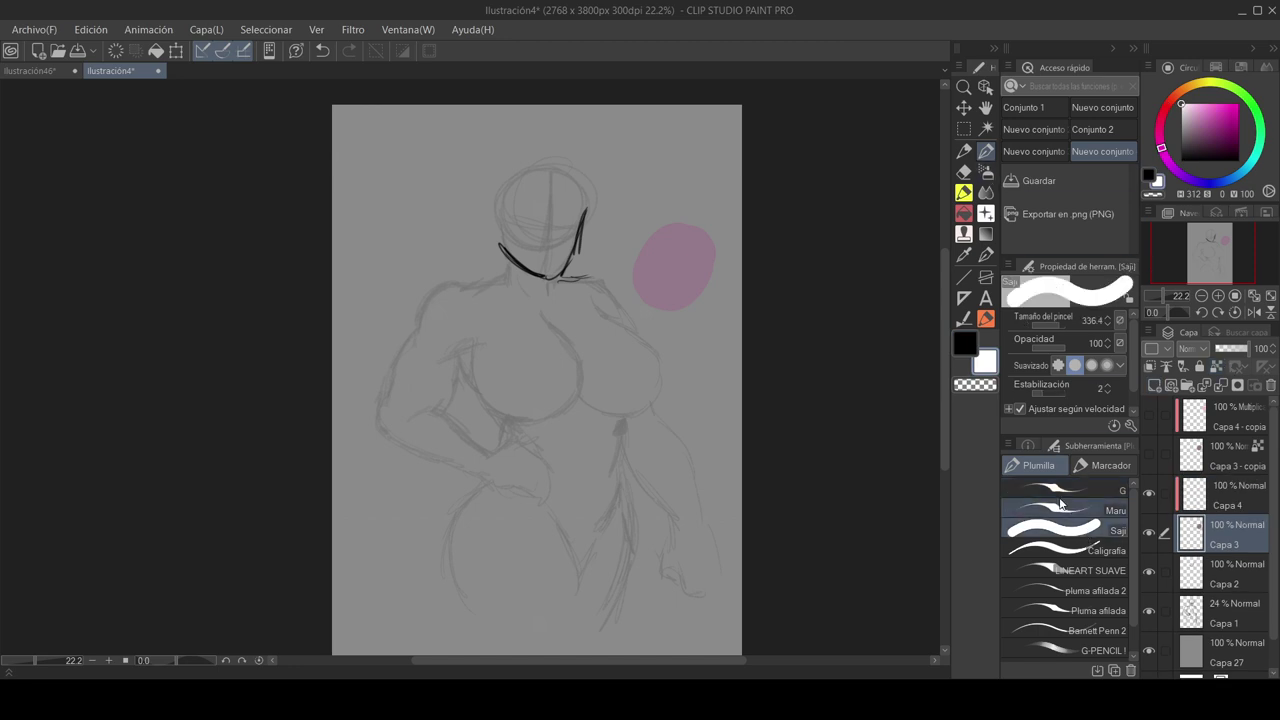
left_click(1196, 114)
left_click(1257, 158)
mouse_move(651, 251)
left_mouse_down()
mouse_move(666, 277)
mouse_move(718, 258)
left_mouse_up()
On the clipped layer Capa 4, shade one side of the teal oval in lilac and cover it with dark blue
left_click(1213, 498)
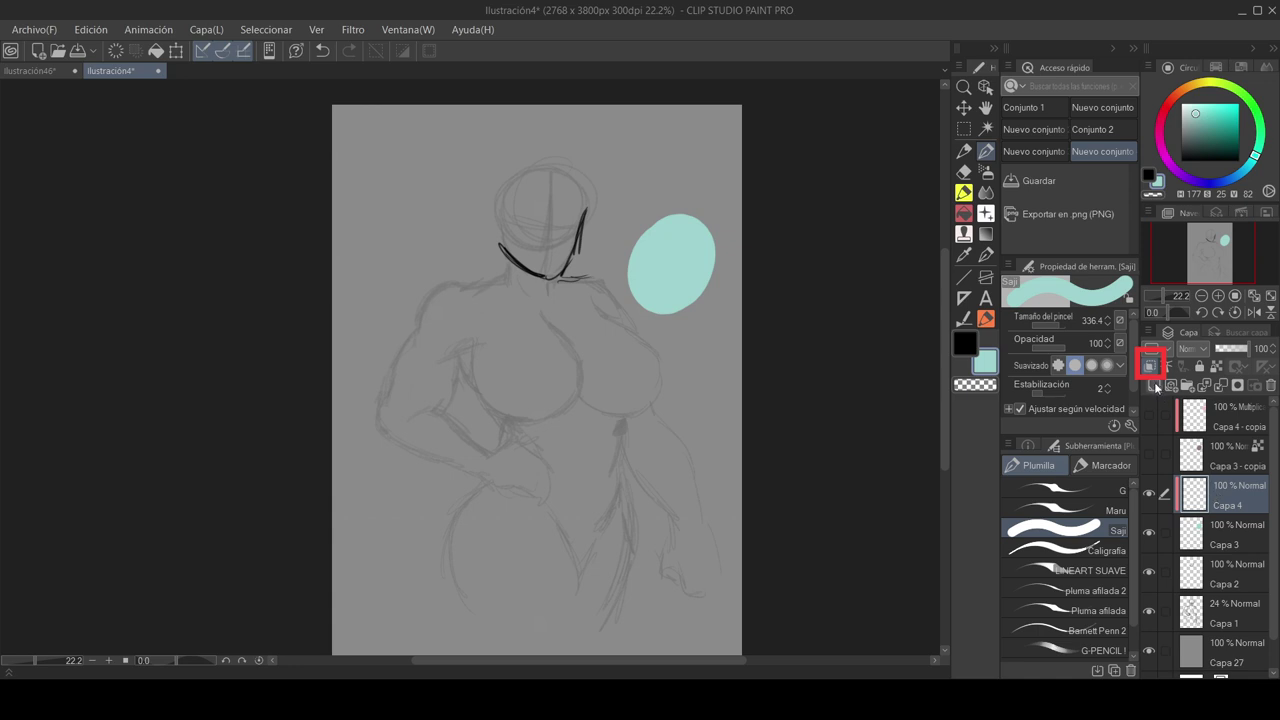
left_click(1152, 367)
left_click(1204, 183)
left_click_drag(709, 271, 666, 317)
left_click(1208, 131)
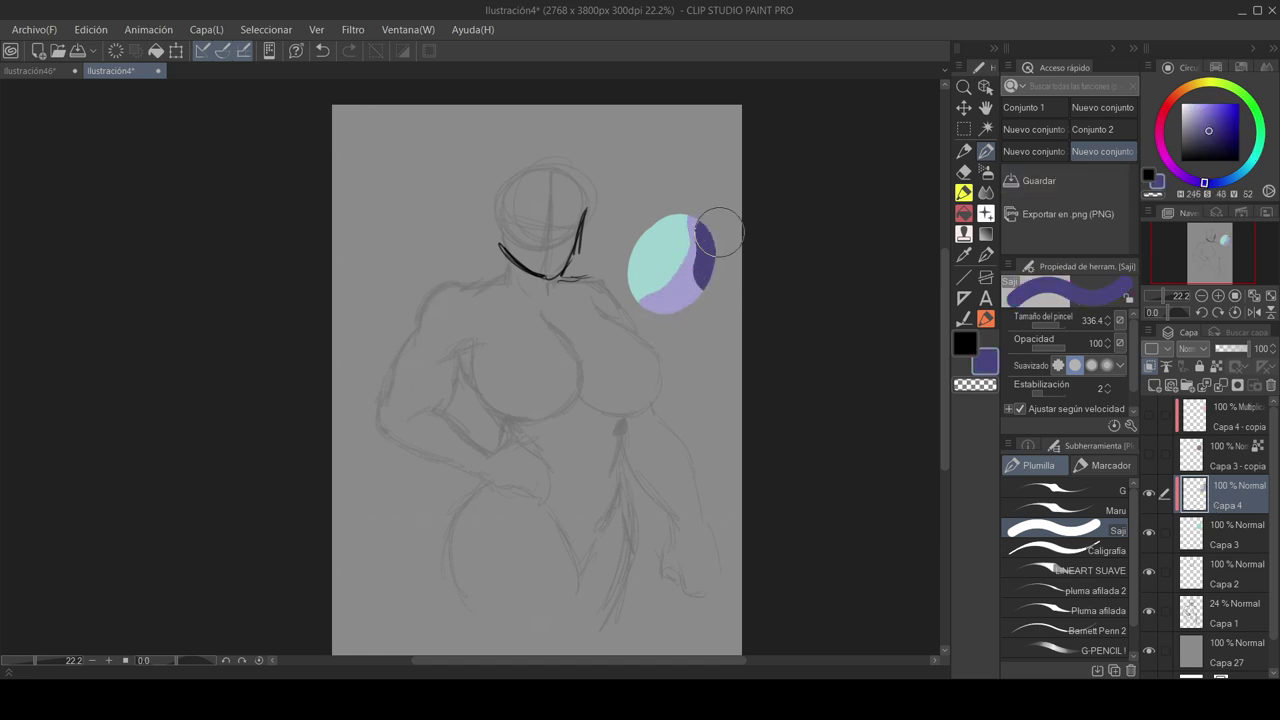
left_click_drag(729, 251, 654, 314)
Toggle Capa 4's clipping to the layer below off and on to compare the shading
left_click(1152, 367)
left_click(1152, 367)
left_click(1152, 367)
left_click(1152, 367)
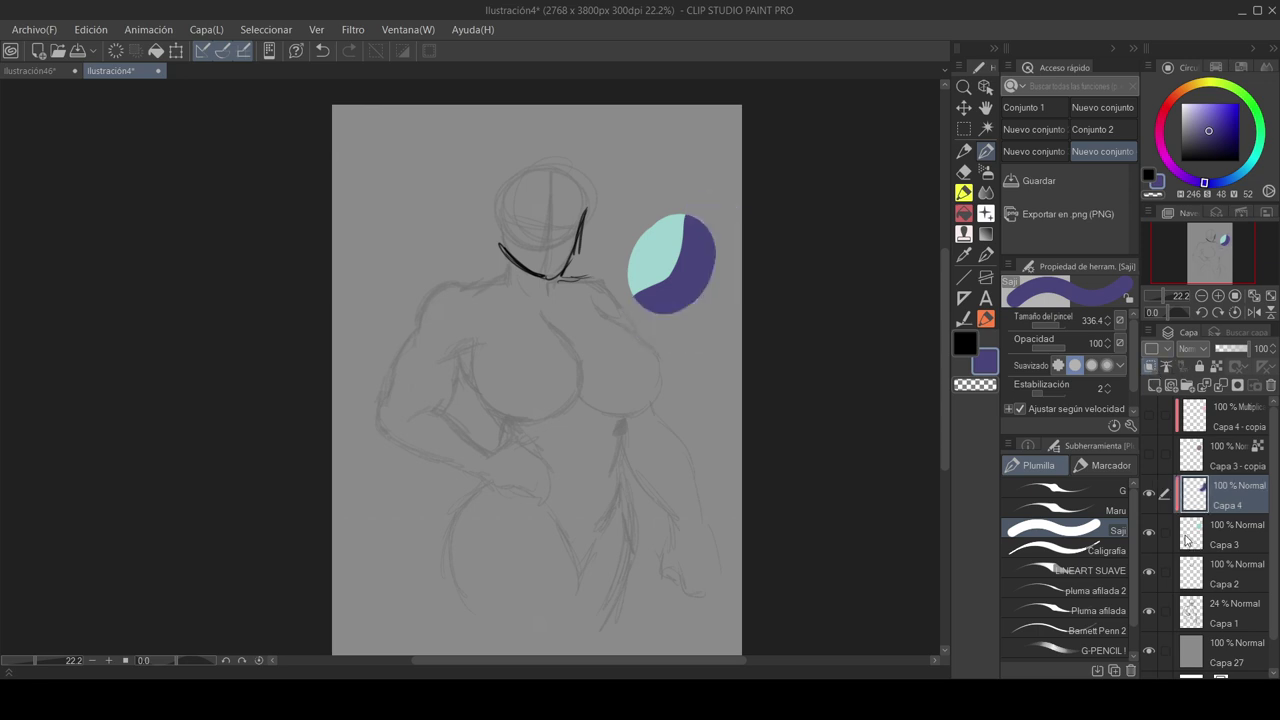
Lock transparent pixels on Capa 3 and paint dark blue shading directly onto the oval
left_click(1187, 540)
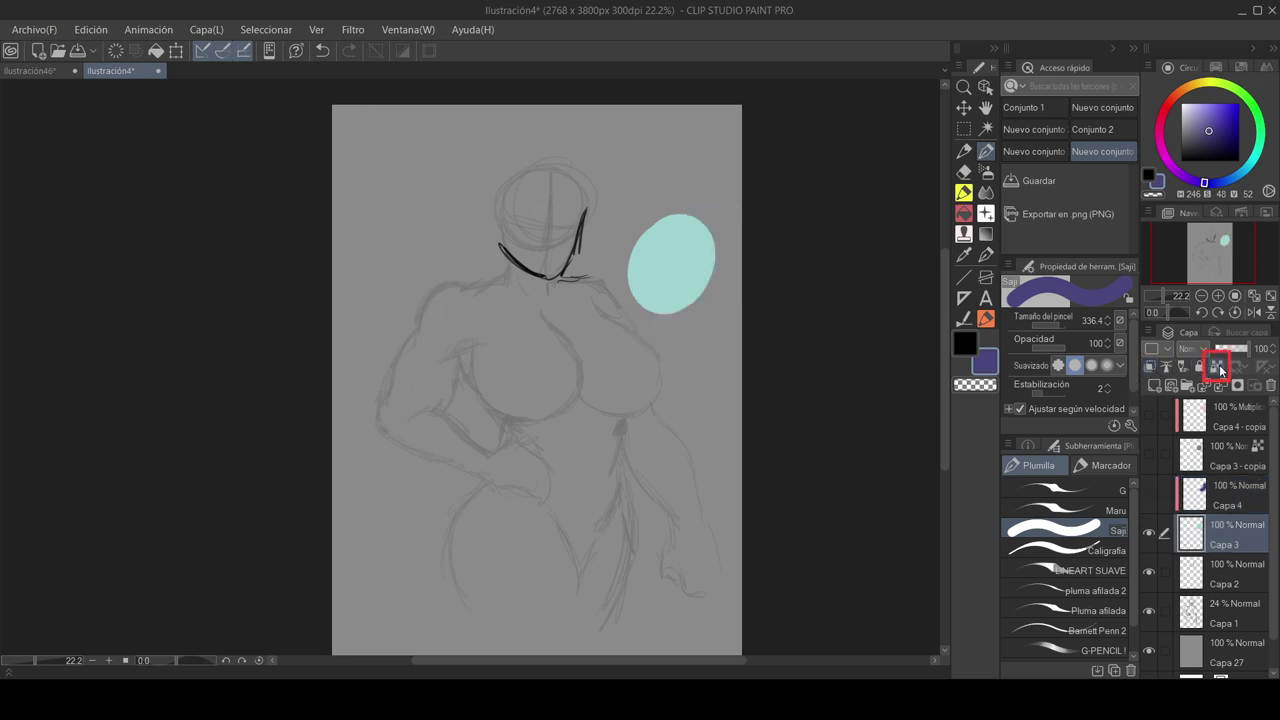
left_click(1221, 370)
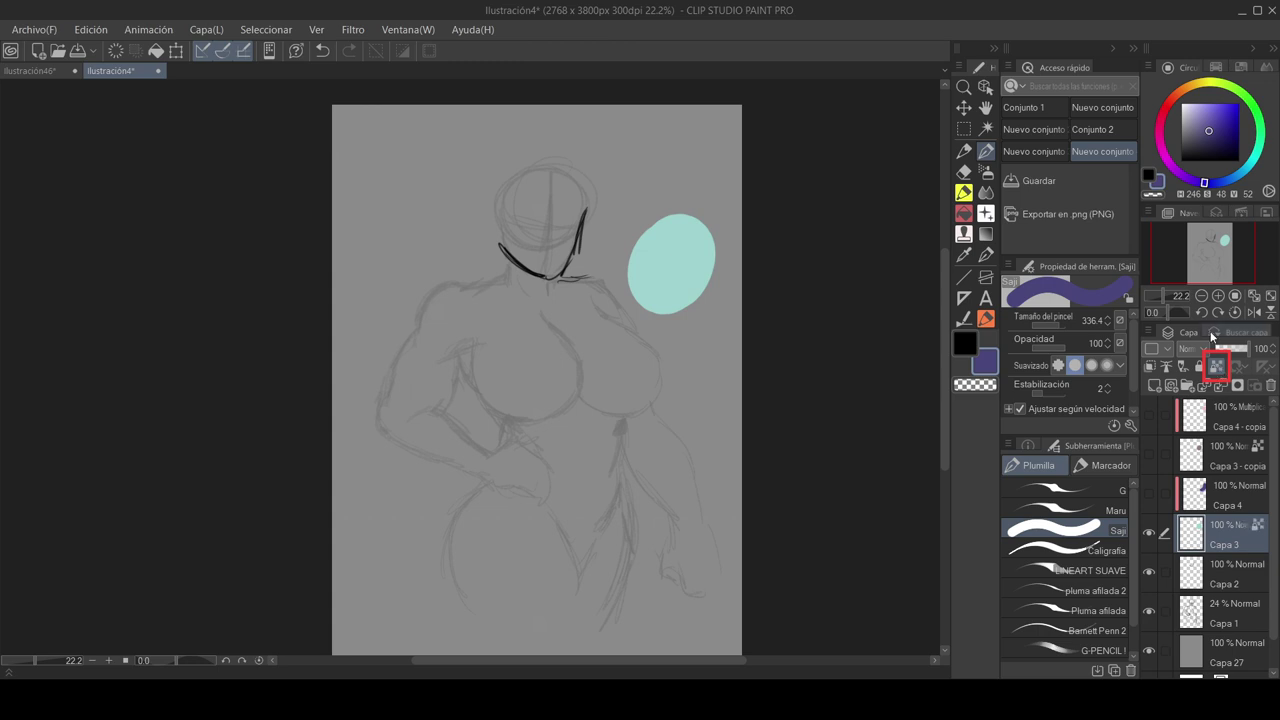
mouse_move(729, 220)
left_mouse_down()
mouse_move(680, 316)
mouse_move(717, 236)
mouse_move(692, 289)
mouse_move(710, 256)
mouse_move(679, 300)
mouse_move(710, 235)
mouse_move(657, 314)
left_mouse_up()
Toggle Capa 3 to check the shading, and repaint the dark area with the teal sampled from the oval
left_click(1151, 531)
left_click(1151, 531)
left_click(1151, 531)
left_click(1151, 531)
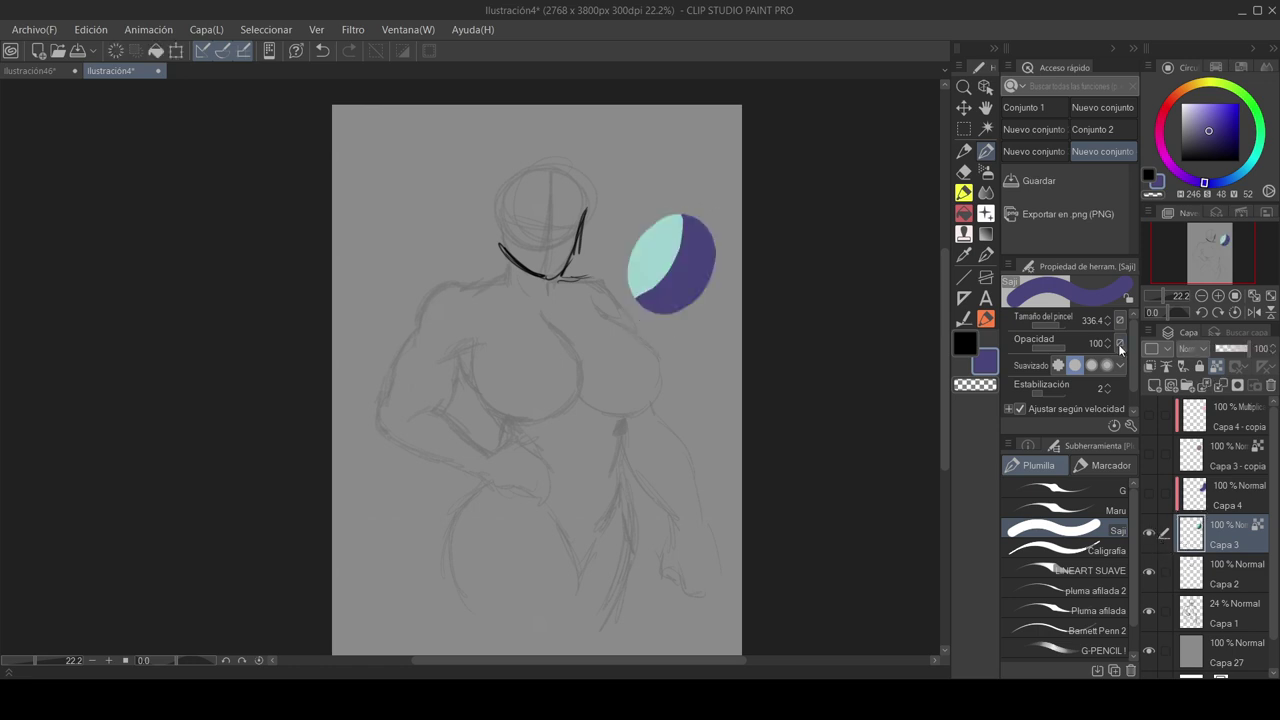
left_click(637, 268, "alt")
left_click_drag(660, 300, 709, 251)
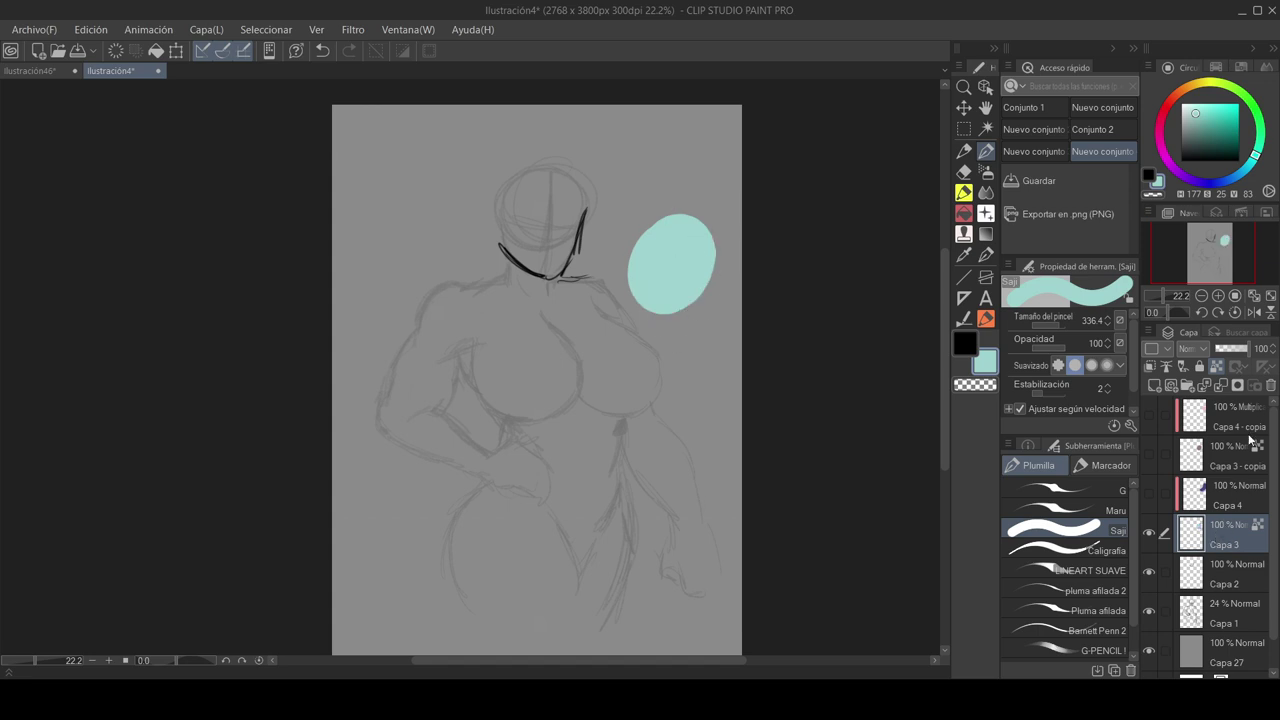
Add a layer mask to Capa 3, erase the oval into a crescent, and disable and re-enable the mask
left_click(1240, 386)
key("e")
mouse_move(714, 243)
left_mouse_down()
mouse_move(712, 219)
mouse_move(711, 260)
mouse_move(706, 234)
left_mouse_up()
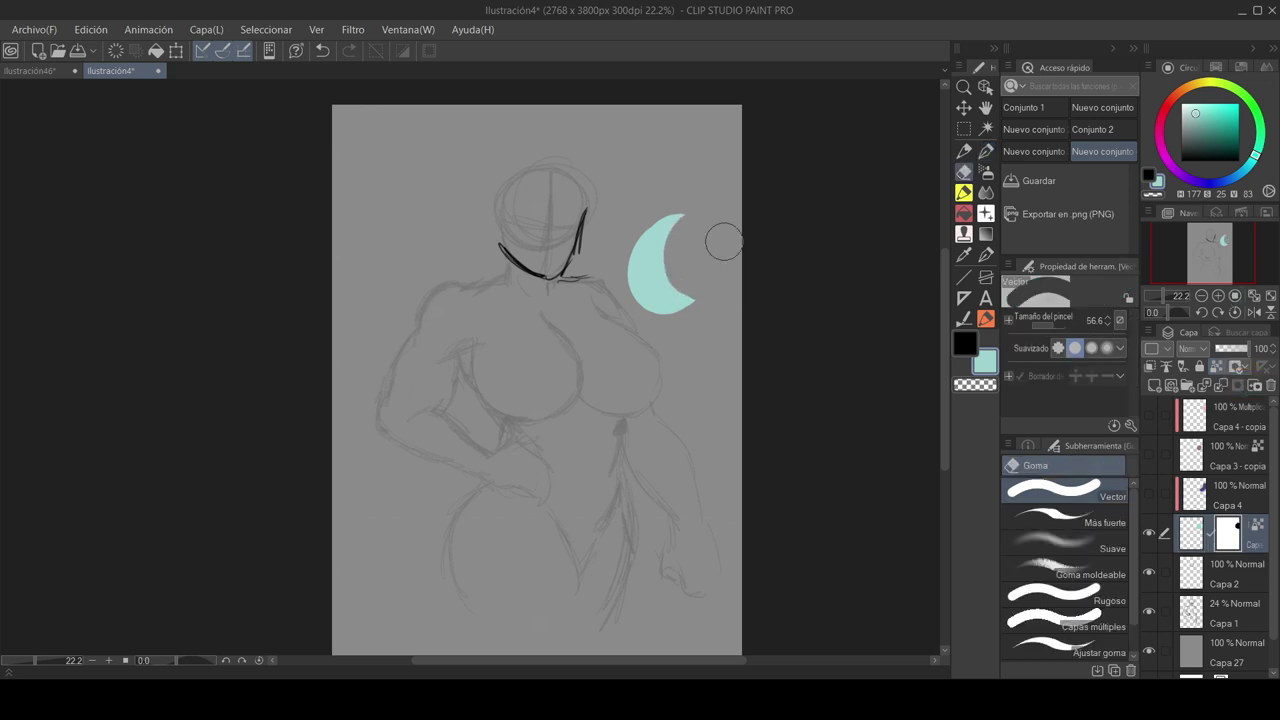
left_click(1237, 367)
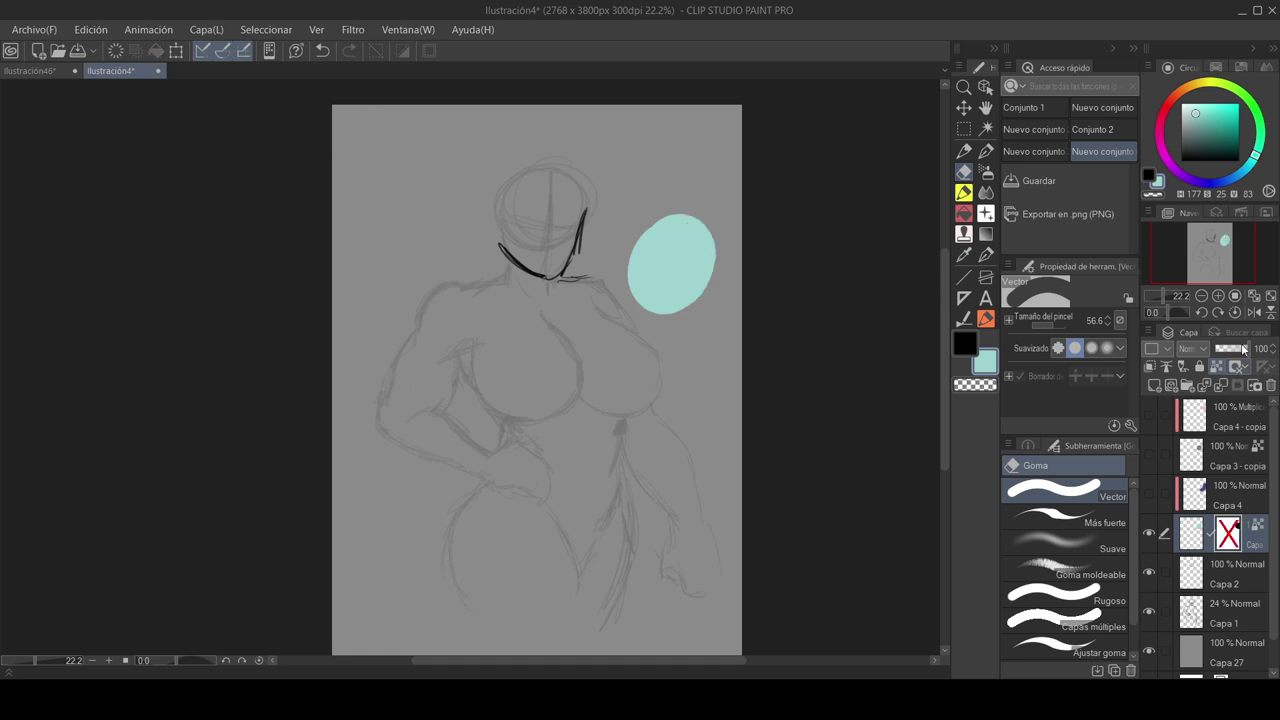
left_click(1236, 534, "shift")
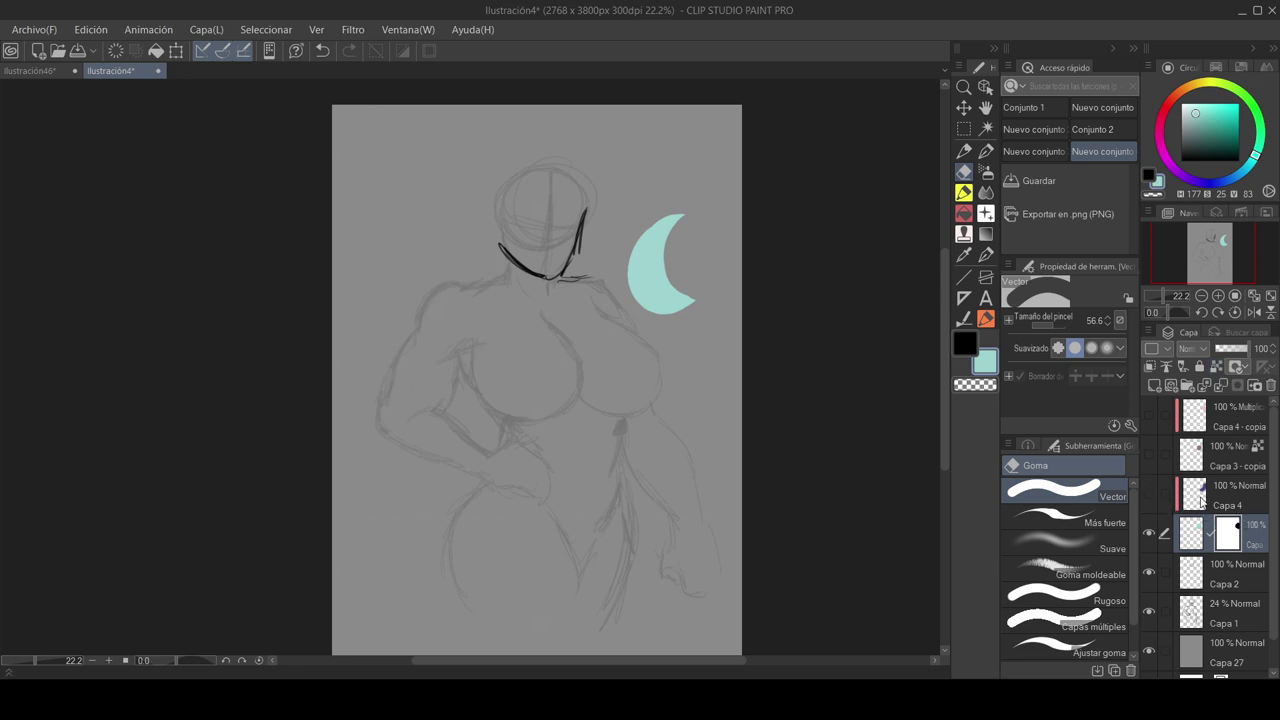
Make Capa 3 - copia and Capa 4 - copia visible, with Capa 4 - copia as the active layer
left_click(1196, 458)
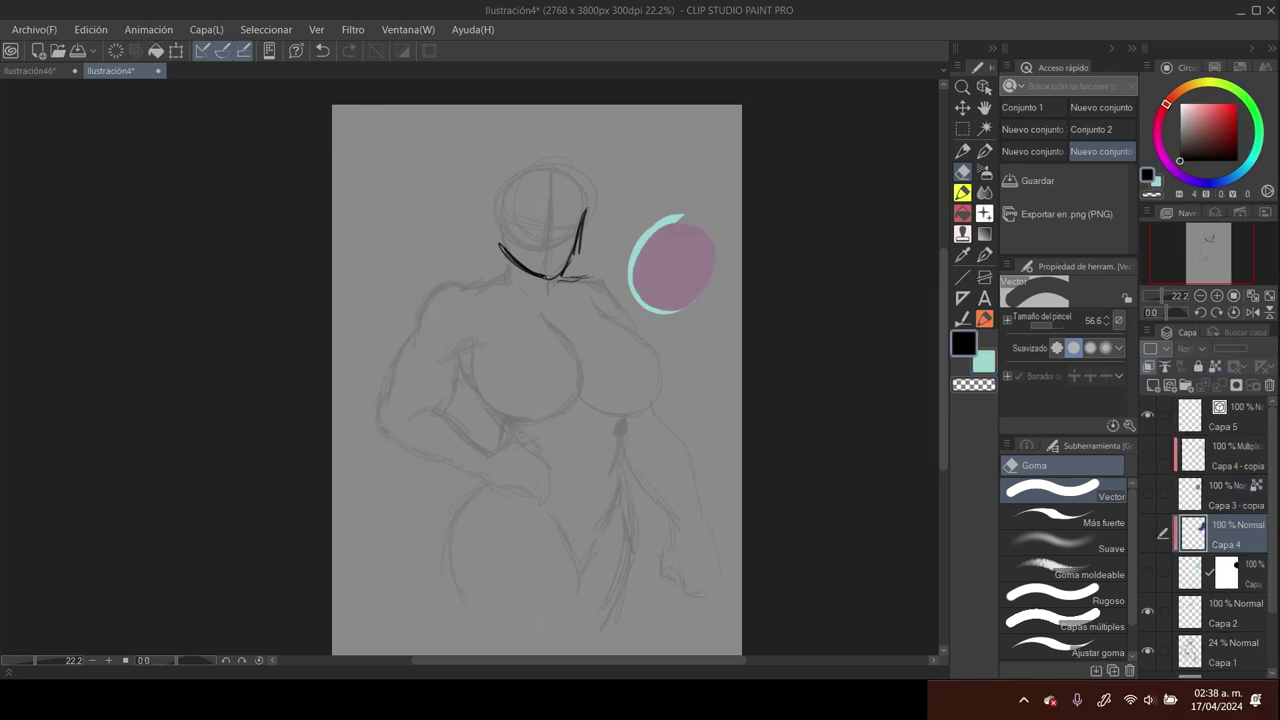
left_click(1147, 494)
left_click(1236, 496)
left_click(1236, 457)
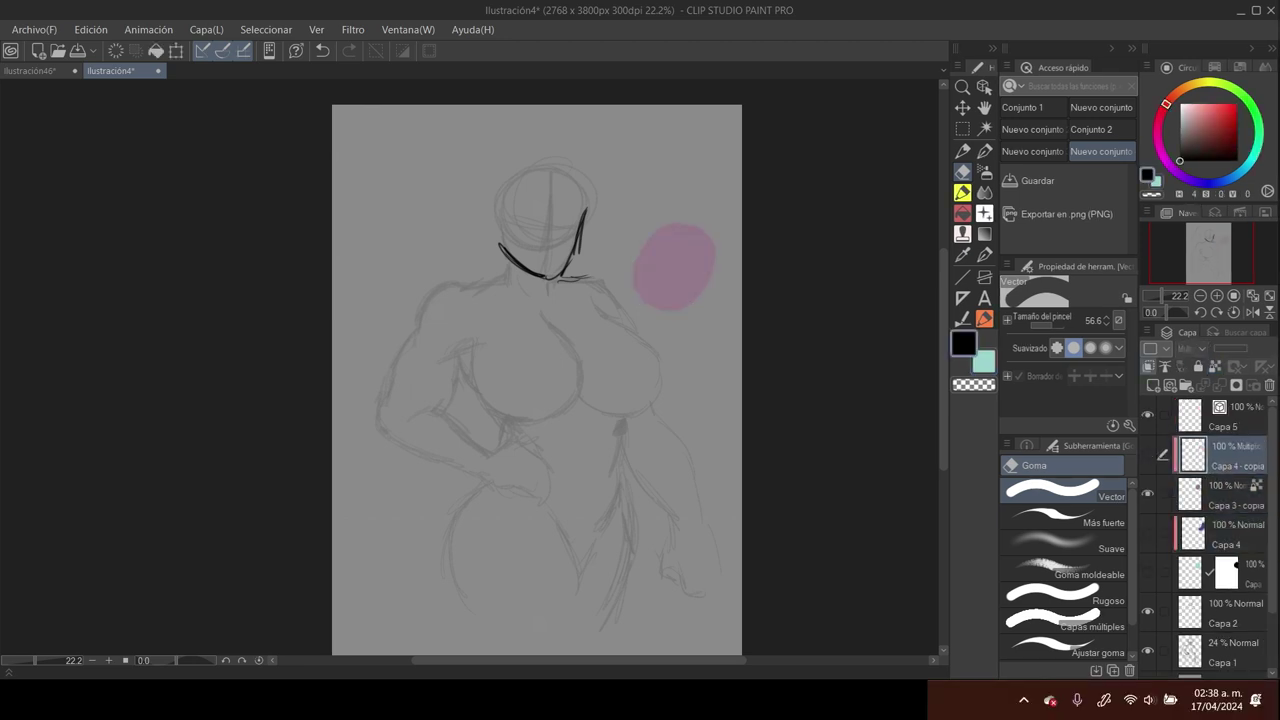
left_click(1147, 455)
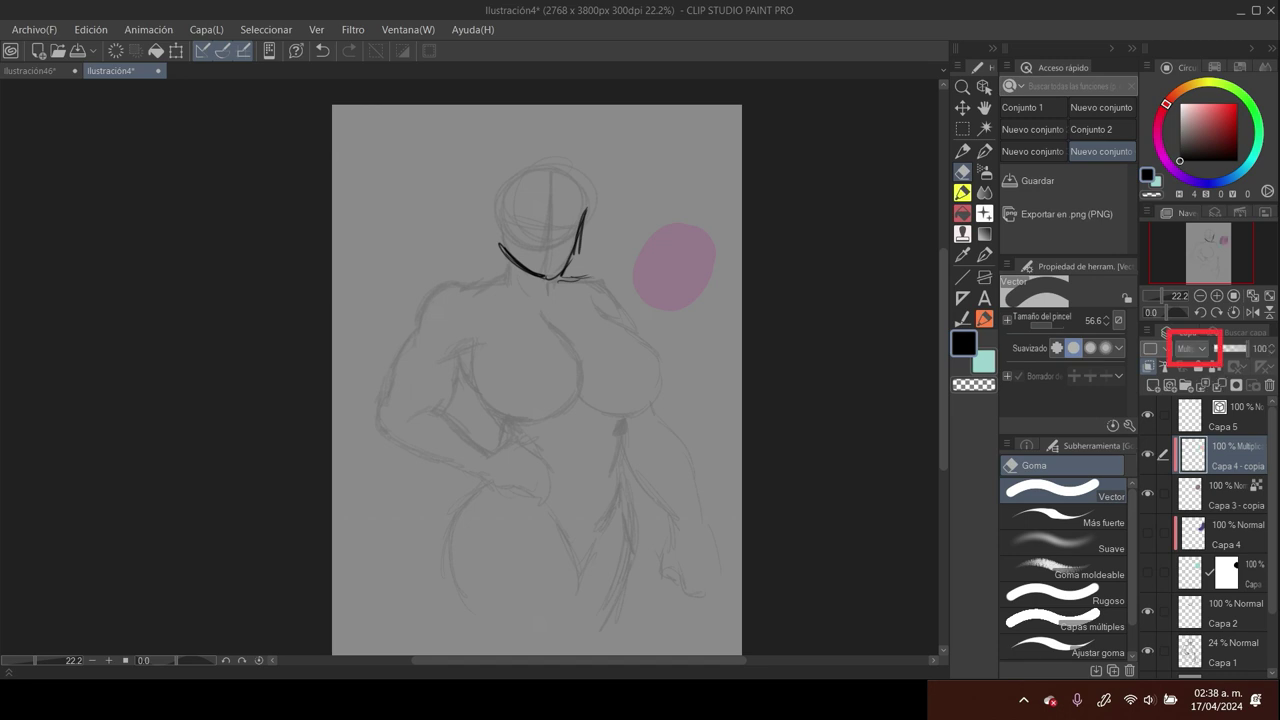
Compare the Multiplicación and Normal blending modes on Capa 4 - copia
left_click(1191, 349)
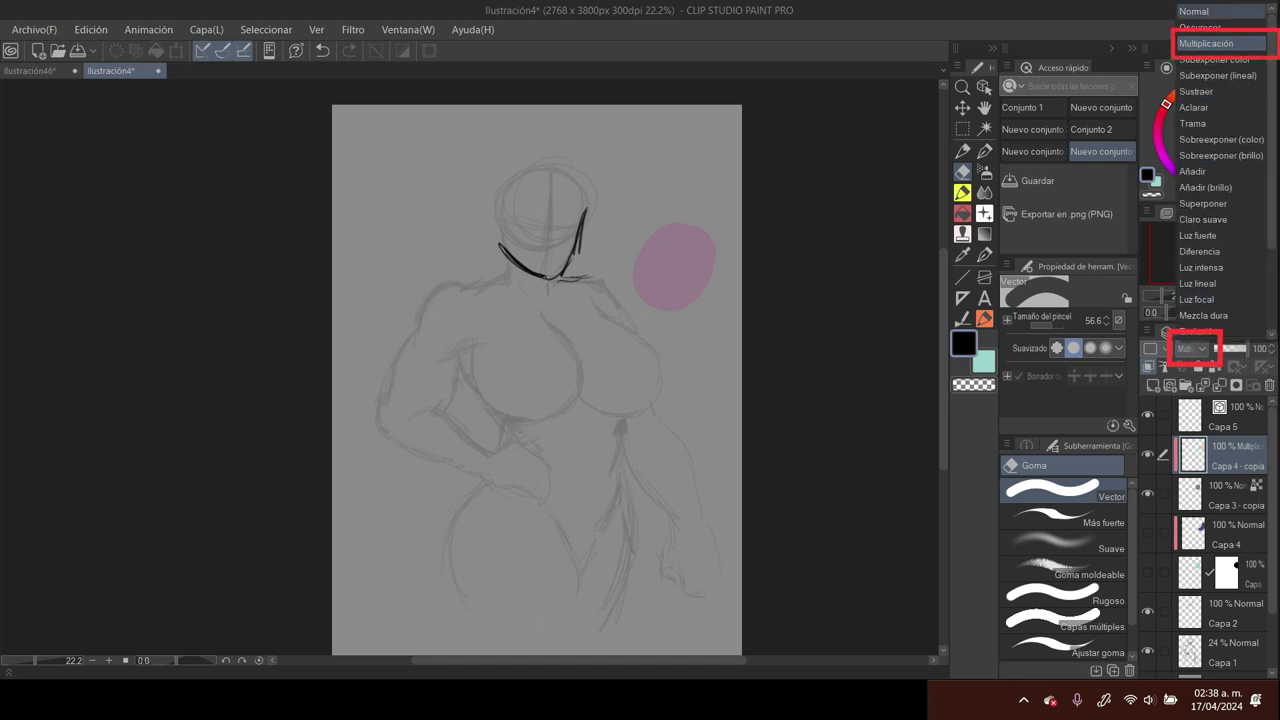
left_click(1207, 44)
left_click(1191, 349)
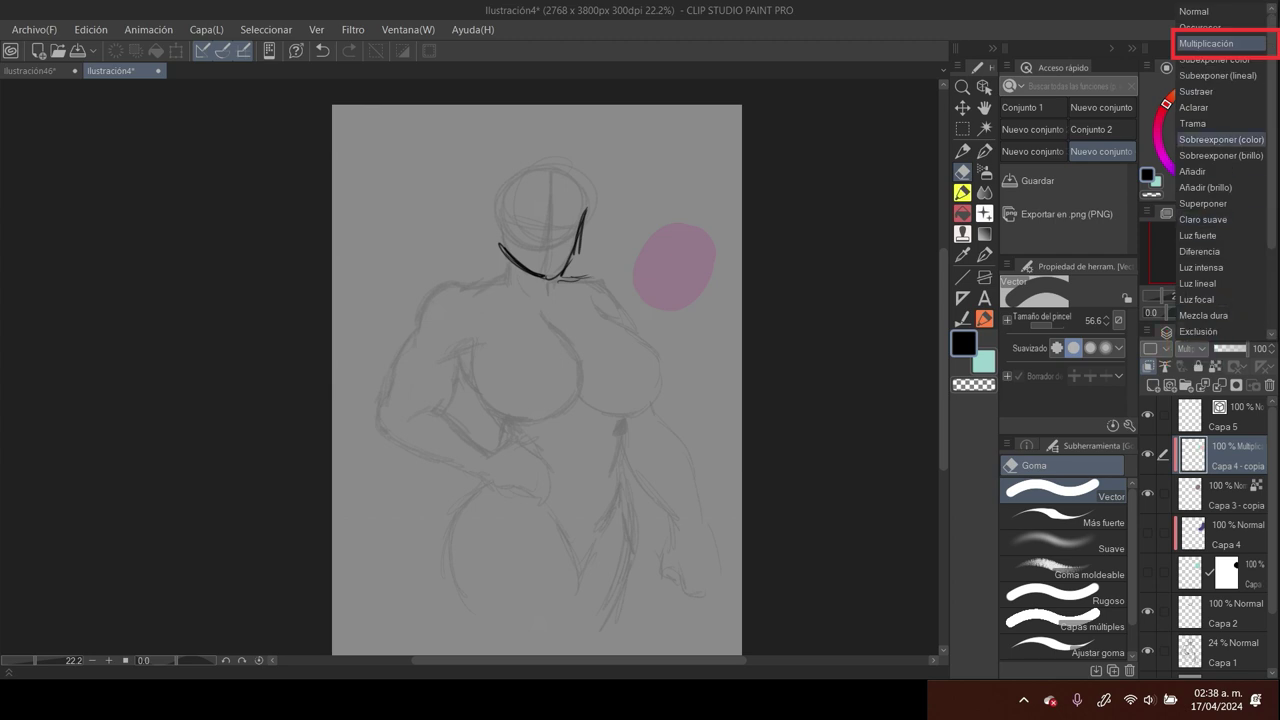
left_click(1207, 44)
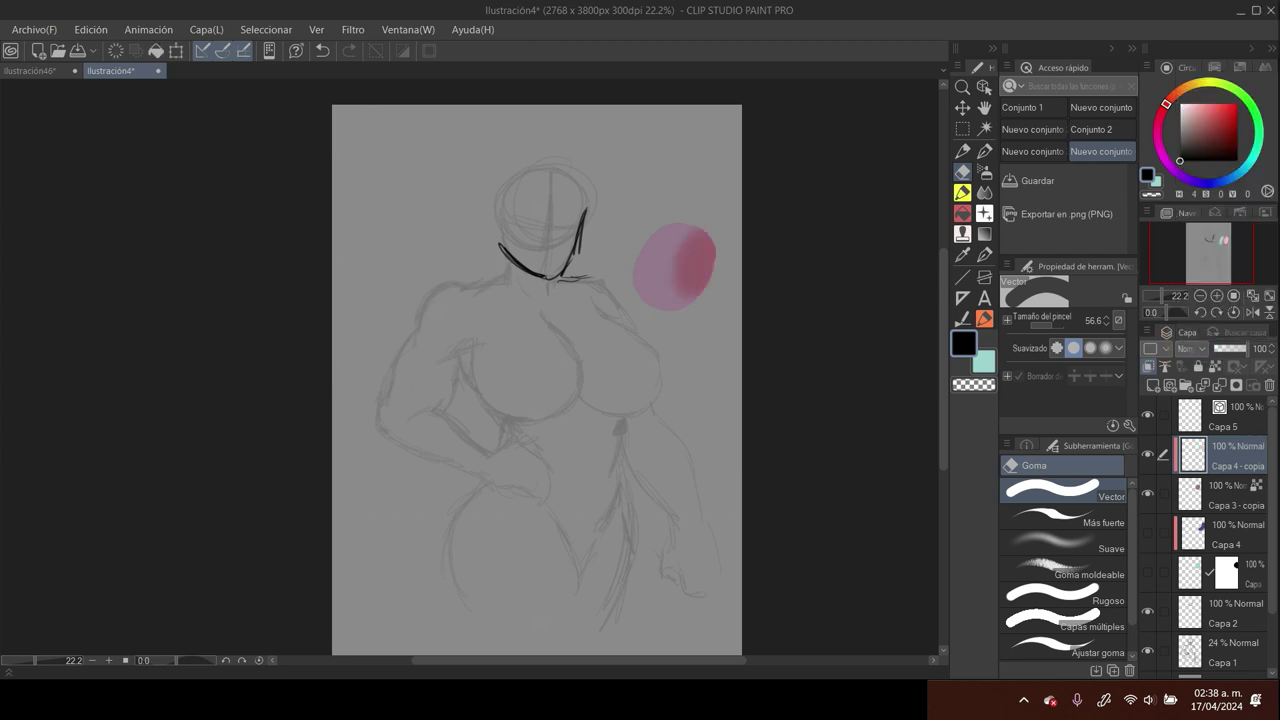
left_click(1191, 349)
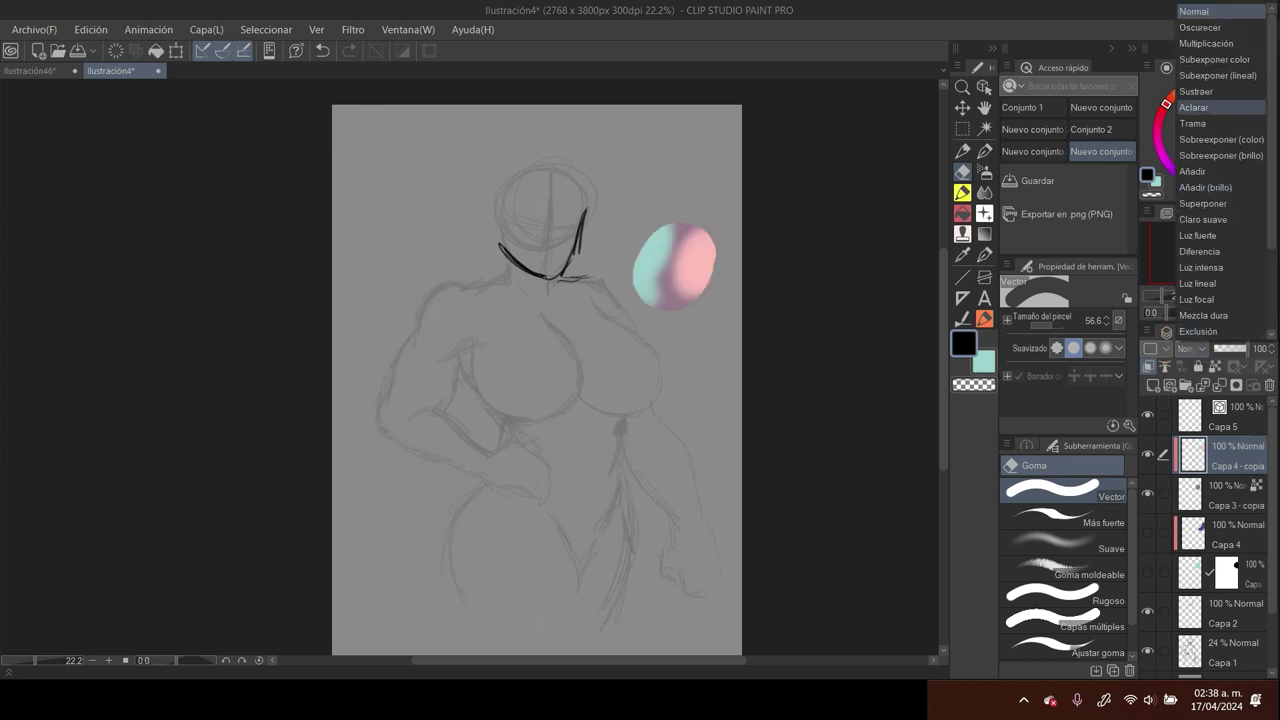
left_click(1205, 13)
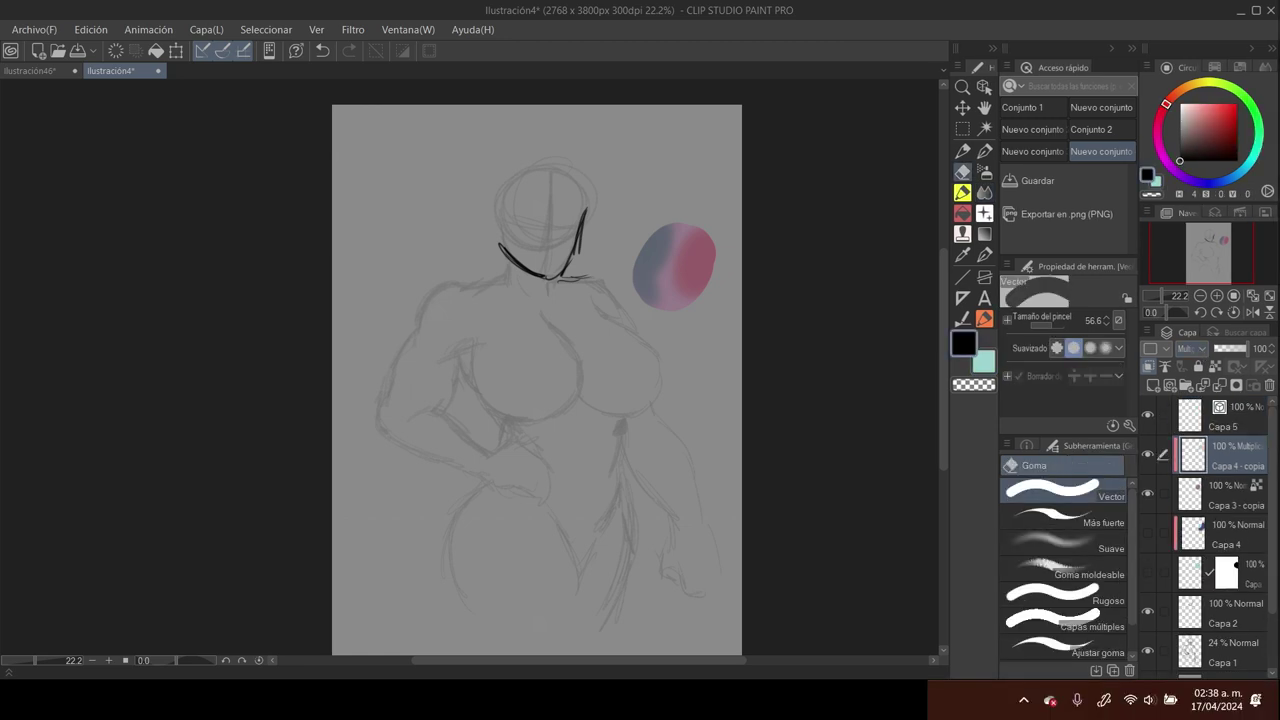
Try the Añadir (brillo) and Normal blending modes on Capa 4 - copia and return it to Multiplicación
left_click(1203, 350)
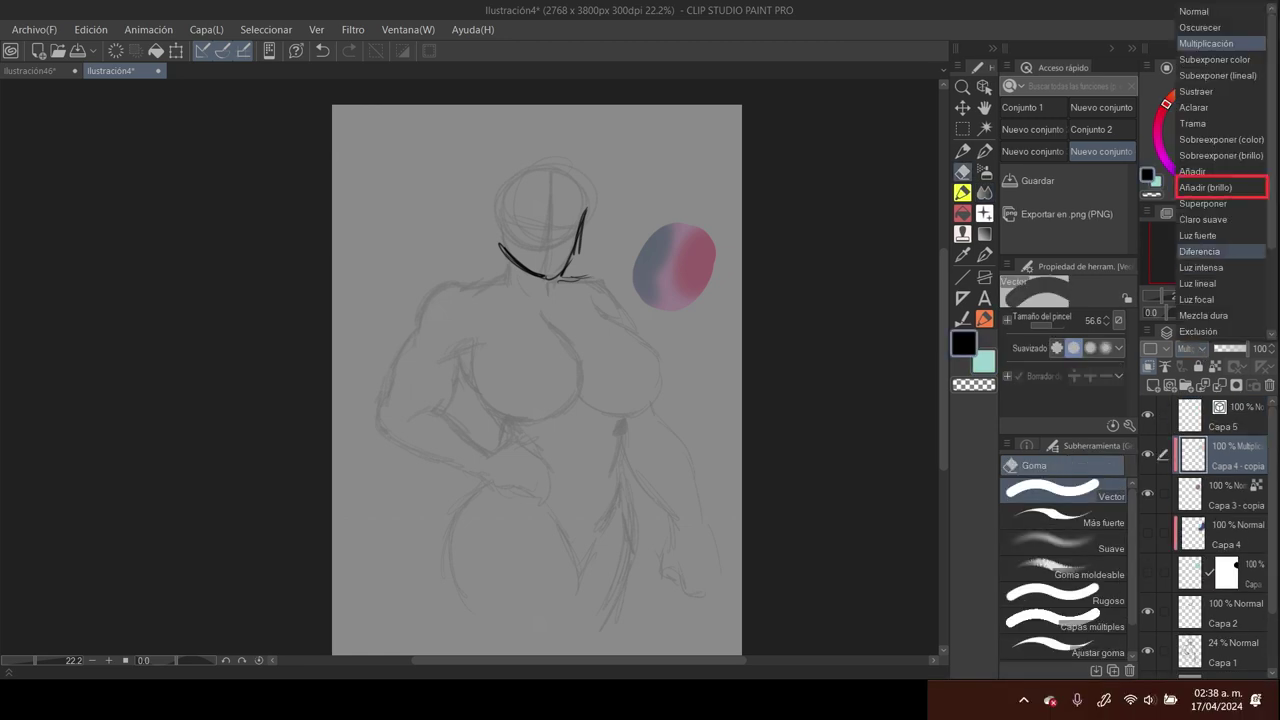
left_click(1206, 188)
left_click(1191, 349)
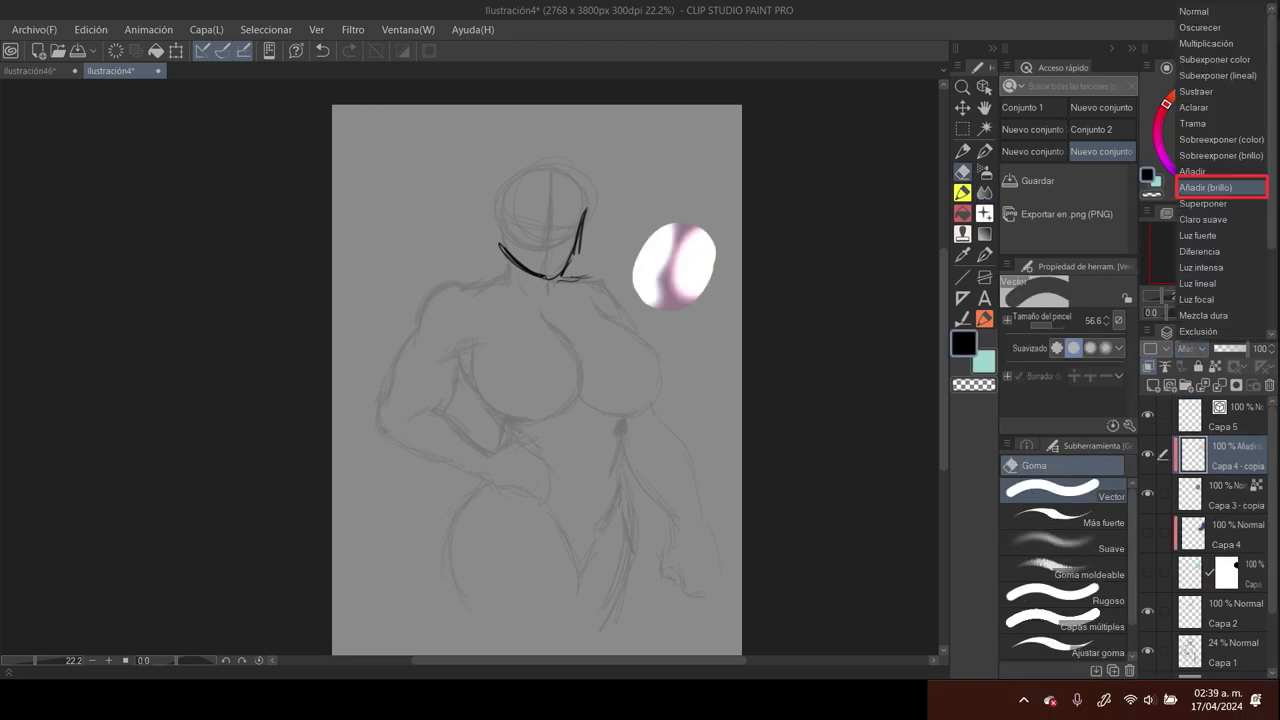
key("Up")
key("Return")
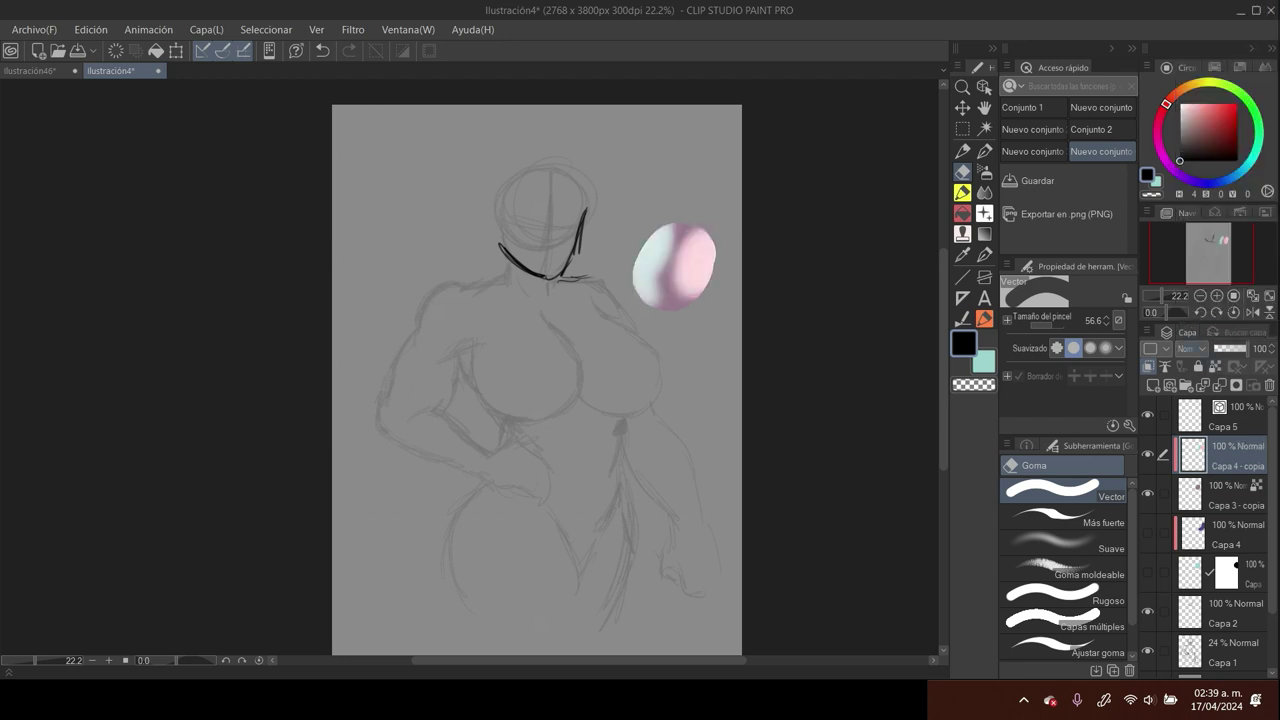
key("alt+Down")
key("Up")
key("Up")
key("Up")
key("Return")
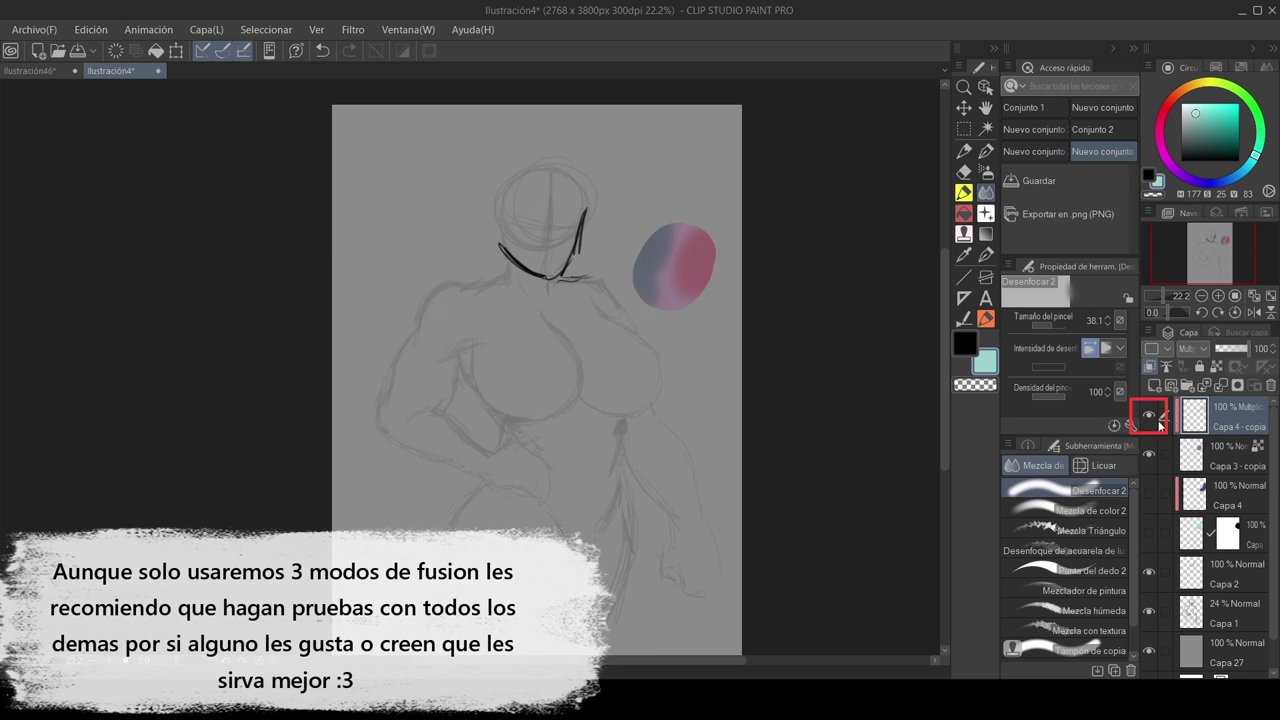
Toggle Capa 4 - copia's visibility, and hide both Capa 4 - copia and Capa 3 - copia
left_click(1150, 414)
left_click(1150, 414)
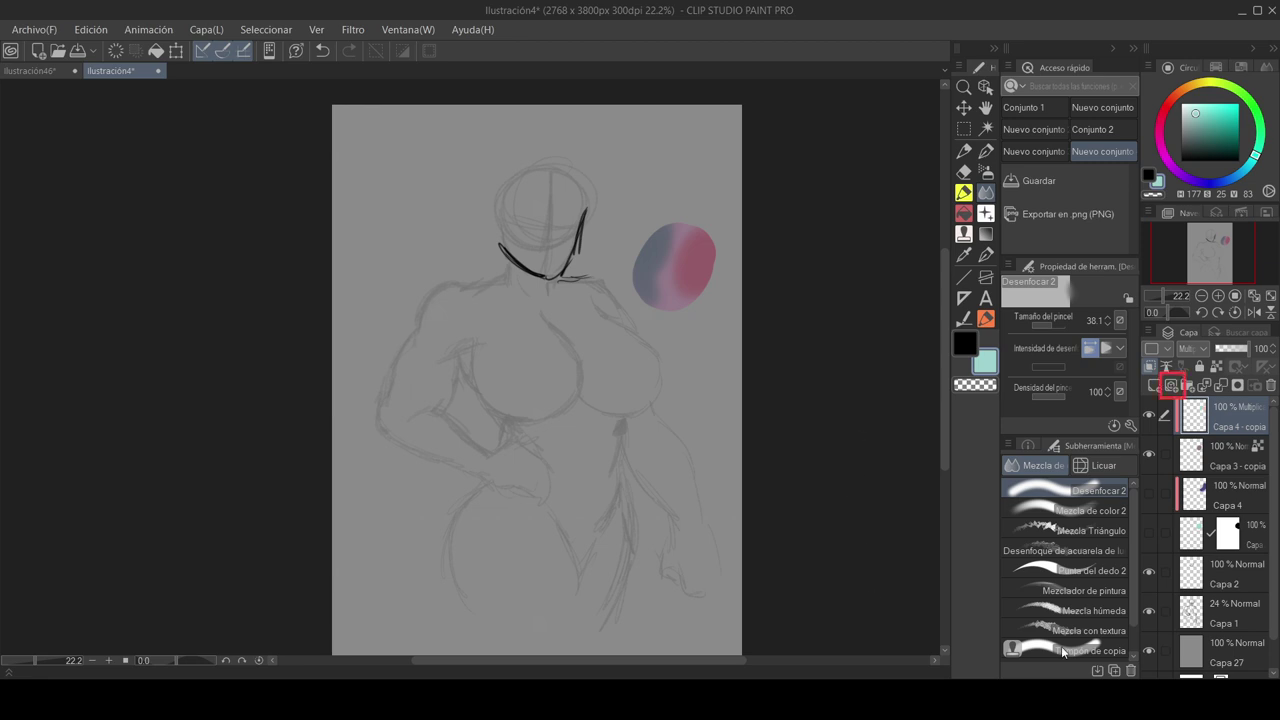
left_click(1149, 415)
left_click(1149, 453)
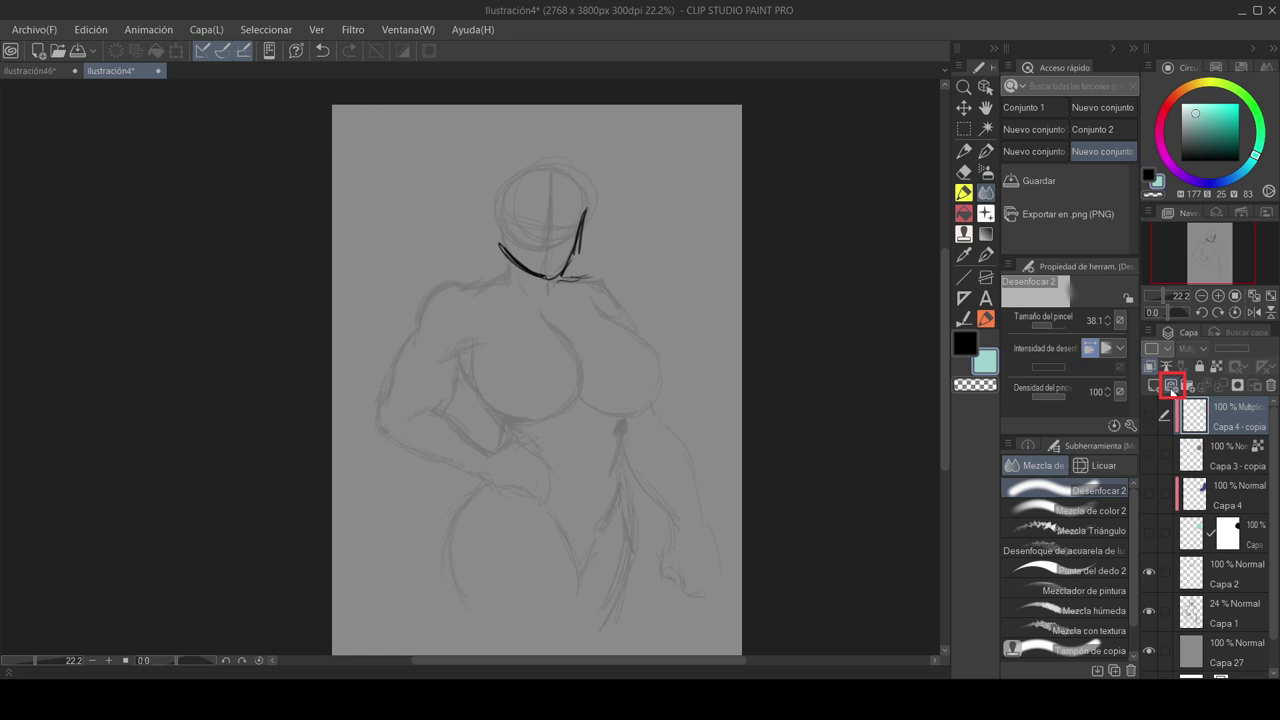
Add a new vector layer and draw a black stroke on it with the Maru pen
left_click(1172, 386)
left_click(967, 344)
key("p")
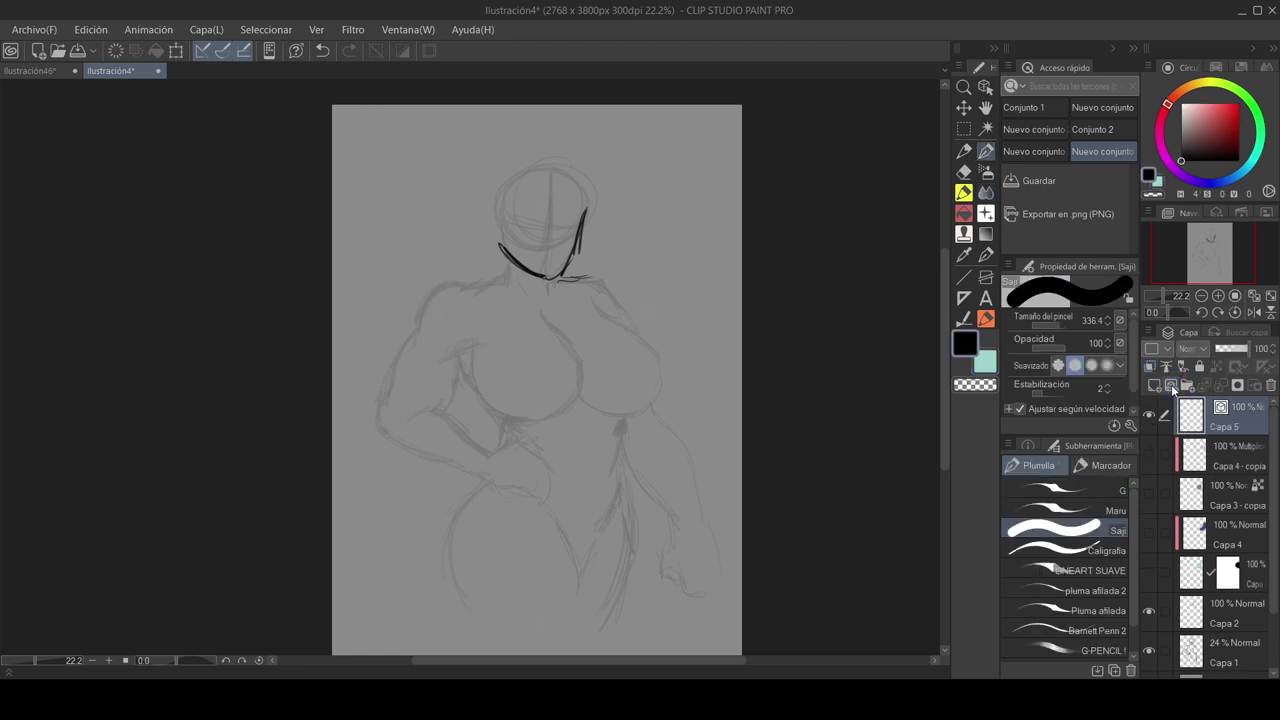
left_click(1060, 510)
mouse_move(690, 358)
left_mouse_down()
mouse_move(662, 490)
mouse_move(614, 406)
left_mouse_up()
Adjust the drawn vector stroke with the Operation tool and switch to the eraser
key("o")
left_click(695, 407)
left_click_drag(716, 353, 648, 460)
key("e")
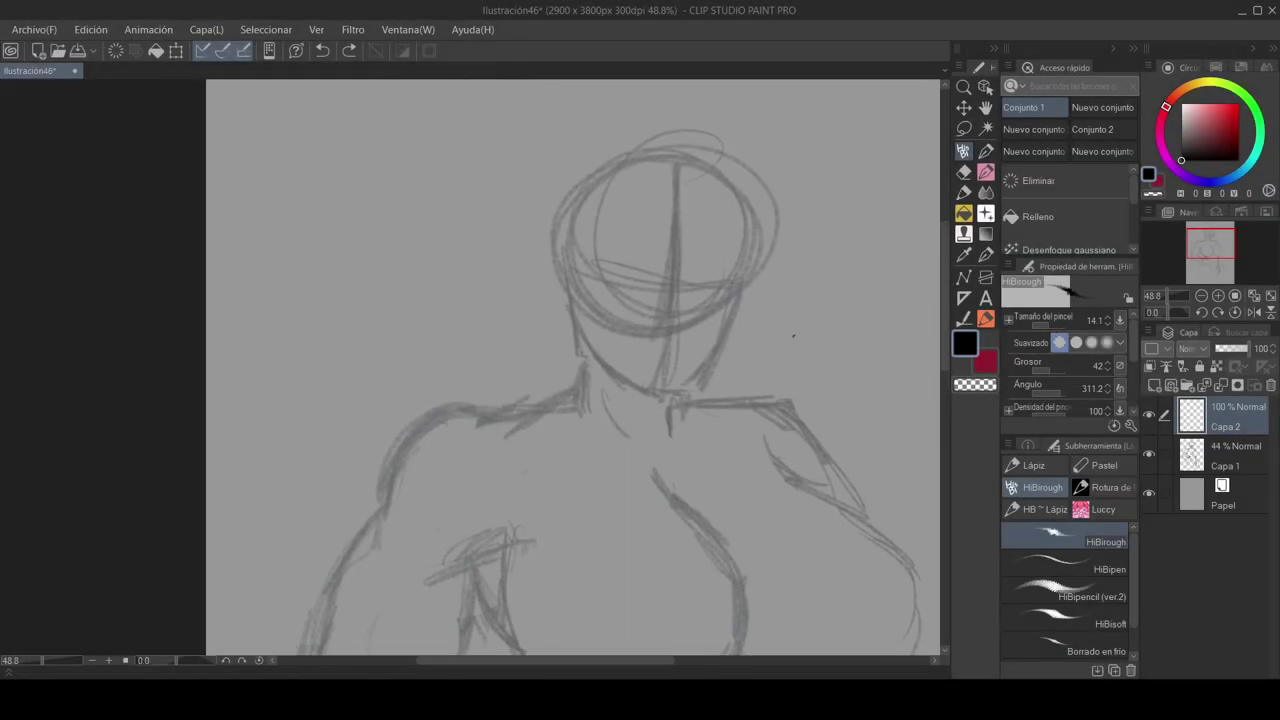
In the Ilustración46 document, try upper eyelid strokes on the left of the sketched face and undo them
scroll(660, 301, "up", 4)
left_click_drag(574, 224, 672, 268)
mouse_move(576, 225)
left_mouse_down()
mouse_move(672, 267)
mouse_move(670, 285)
left_mouse_up()
left_click_drag(574, 223, 663, 278)
key("ctrl+z")
key("ctrl+z")
key("ctrl+z")
key("ctrl+z")
key("ctrl+z")
Draw the left eye's upper lash line, lower contour and outer lash, and a small nose on Capa 2
left_click_drag(508, 172, 662, 276)
mouse_move(566, 234)
left_mouse_down()
mouse_move(600, 285)
mouse_move(618, 289)
left_mouse_up()
left_click_drag(528, 220, 568, 238)
mouse_move(682, 290)
left_mouse_down()
mouse_move(684, 340)
mouse_move(672, 288)
left_mouse_up()
Try to reshape the lassoed left eye with a free transformation, and drop the selection
left_click(964, 129)
left_click(1103, 107)
left_click(1063, 204)
left_click_drag(580, 228, 589, 237)
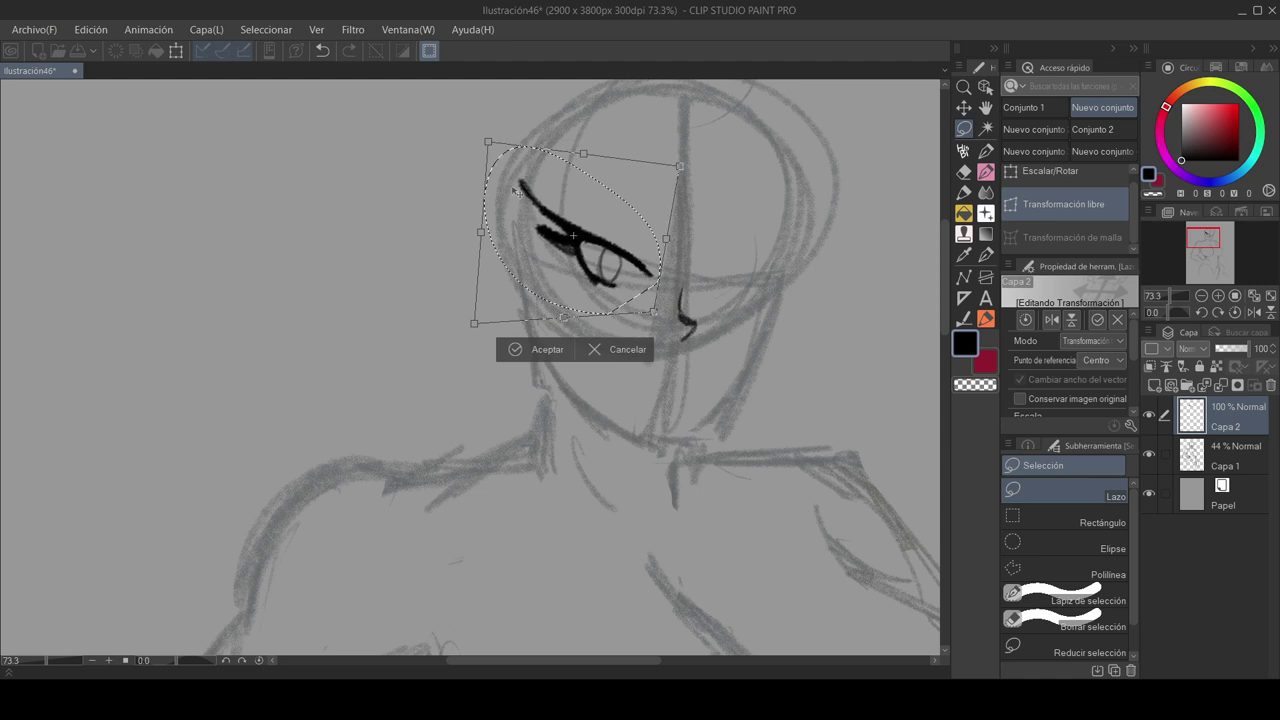
left_click(614, 349)
key("ctrl+d")
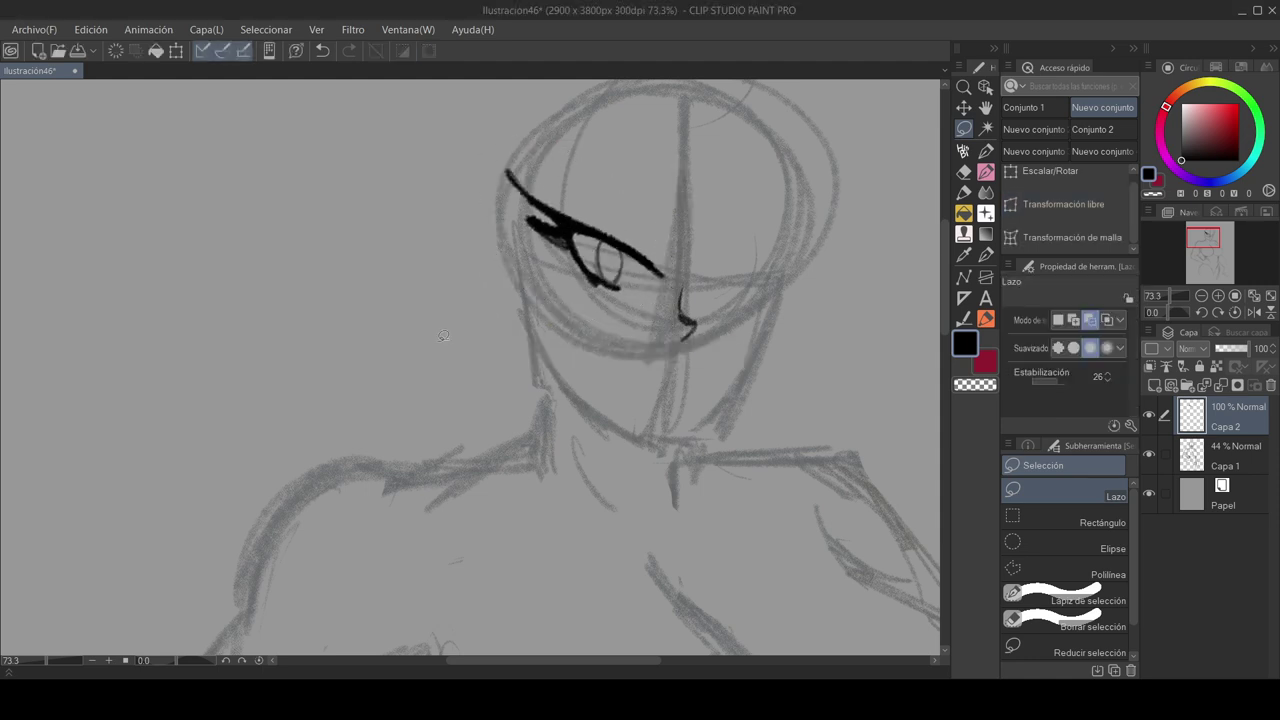
Using a pencil from the HB Lápiz group, strengthen the left eye's iris and lashes and add a crease
left_click(964, 151)
left_click(1037, 509)
left_click_drag(602, 242, 609, 283)
left_click_drag(622, 251, 619, 290)
left_click_drag(556, 262, 588, 279)
left_click_drag(635, 226, 653, 250)
Draw the arched left eyebrow slanting down toward the center line of the face
left_click_drag(562, 179, 666, 225)
left_click_drag(551, 177, 668, 228)
left_click_drag(587, 217, 678, 234)
Draw the right eye with its lash line, outer lashes and eyebrow, and save the illustration
mouse_move(767, 275)
left_mouse_down()
mouse_move(751, 315)
mouse_move(752, 286)
left_mouse_up()
left_click_drag(682, 320, 771, 282)
left_click_drag(718, 297, 790, 268)
mouse_move(788, 272)
left_mouse_down()
mouse_move(737, 327)
mouse_move(696, 311)
mouse_move(785, 278)
mouse_move(738, 331)
left_mouse_up()
mouse_move(768, 311)
left_mouse_down()
mouse_move(738, 331)
mouse_move(755, 302)
left_mouse_up()
mouse_move(704, 269)
left_mouse_down()
mouse_move(686, 298)
mouse_move(740, 212)
mouse_move(776, 232)
left_mouse_up()
left_click(1102, 151)
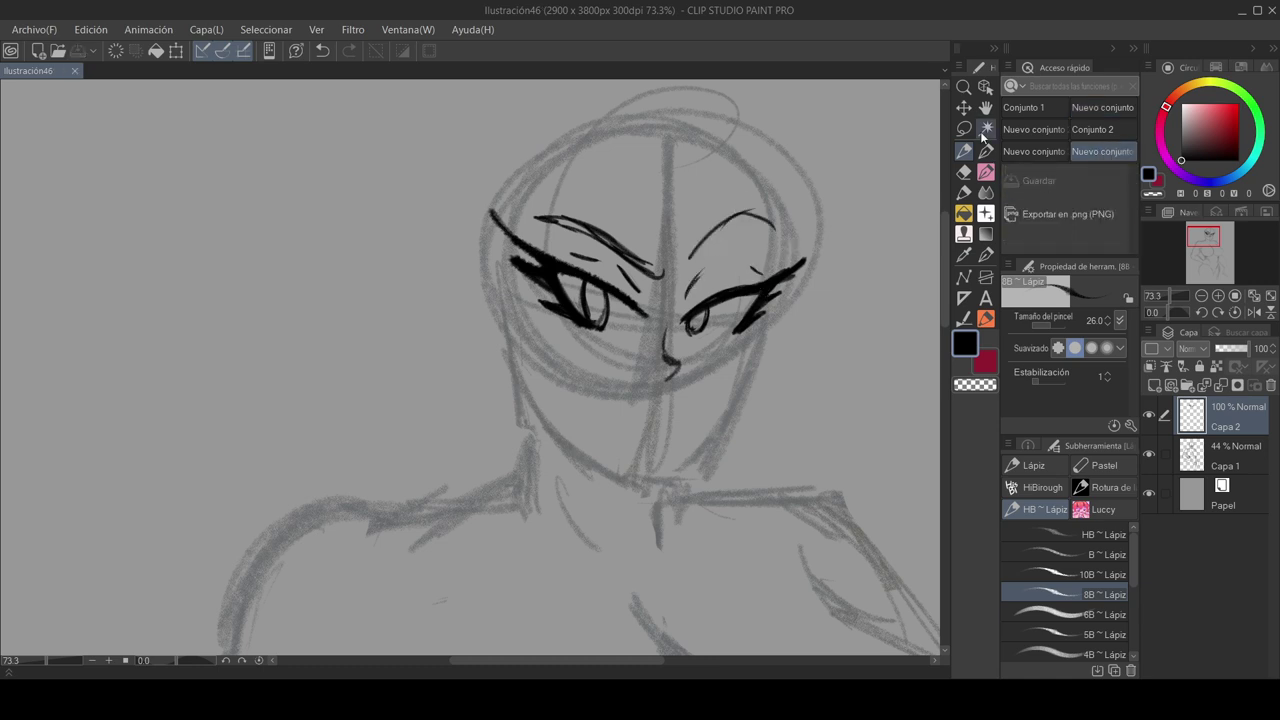
left_click(1057, 179)
Clean up the linework beside the right eye's inner corner and draw the mouth below the nose
key("e")
mouse_move(714, 324)
left_mouse_down()
mouse_move(699, 334)
mouse_move(713, 336)
left_mouse_up()
key("p")
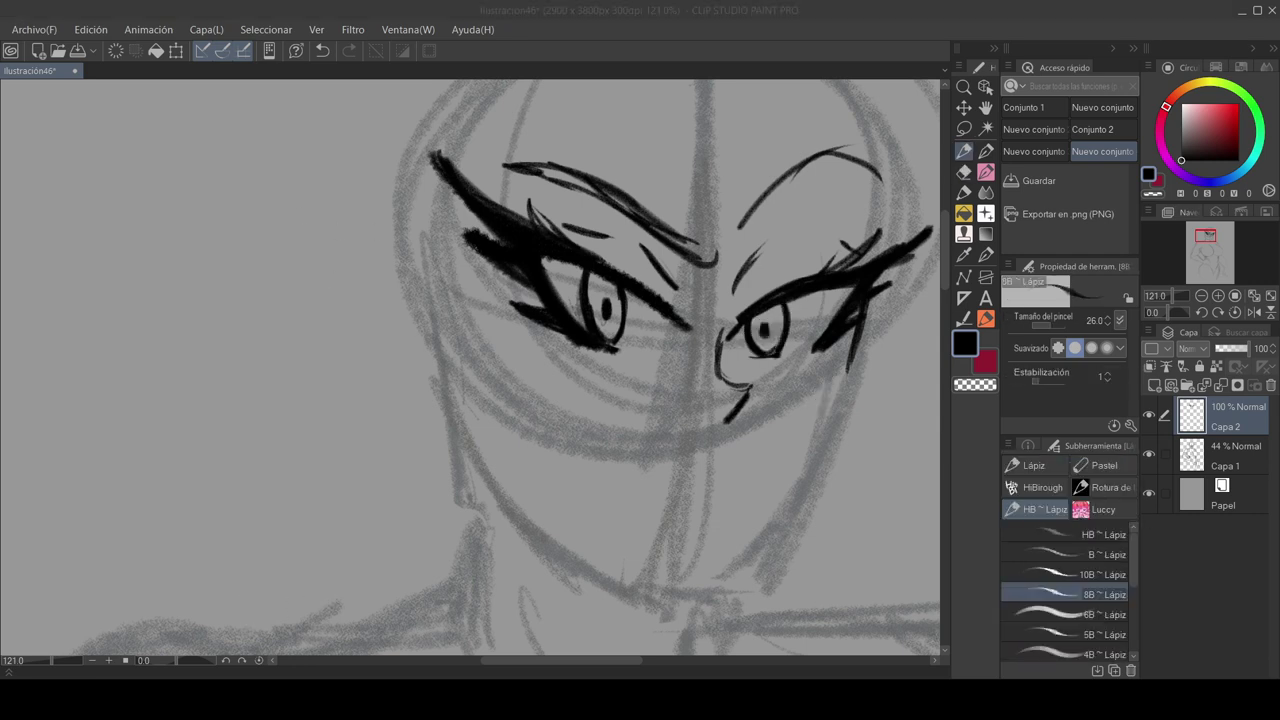
left_click_drag(686, 480, 714, 490)
left_click_drag(630, 478, 716, 492)
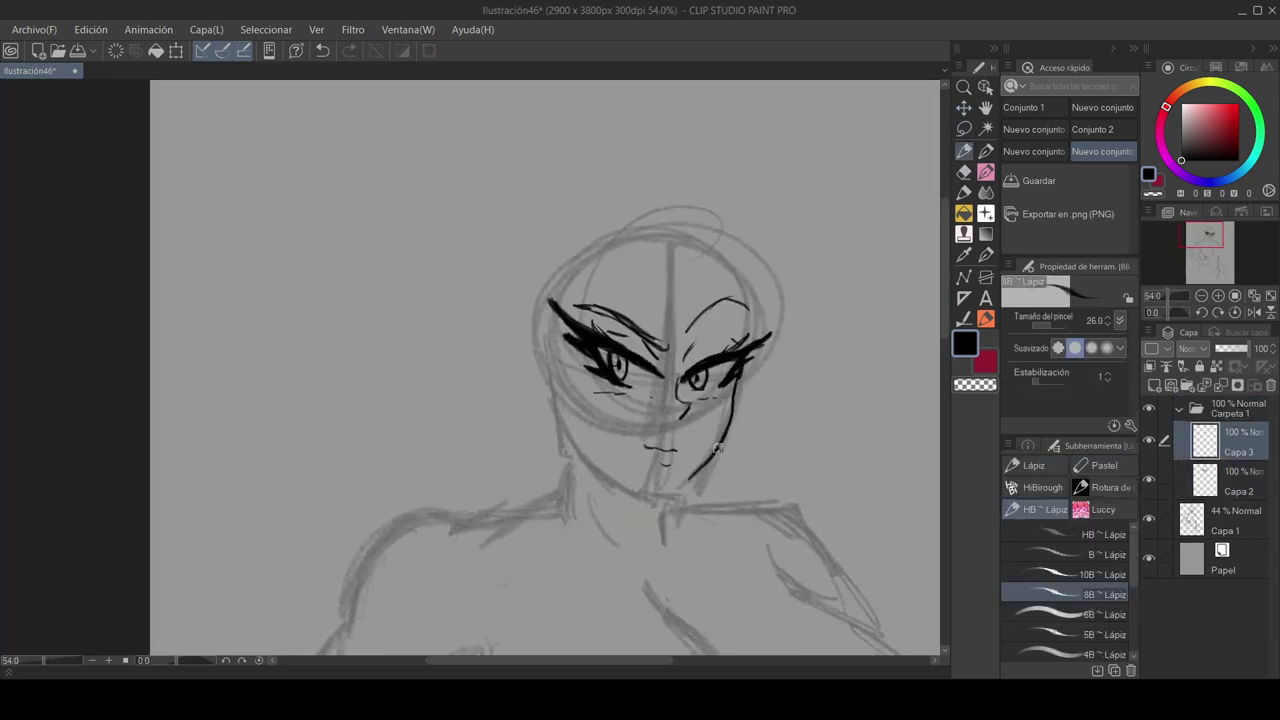
Draw the cheek, jaw and right forehead contours on Capa 3, and add a new raster layer in Carpeta 1
left_click_drag(718, 442, 670, 493)
left_click_drag(558, 405, 666, 498)
left_click_drag(733, 275, 743, 345)
left_click(1155, 386)
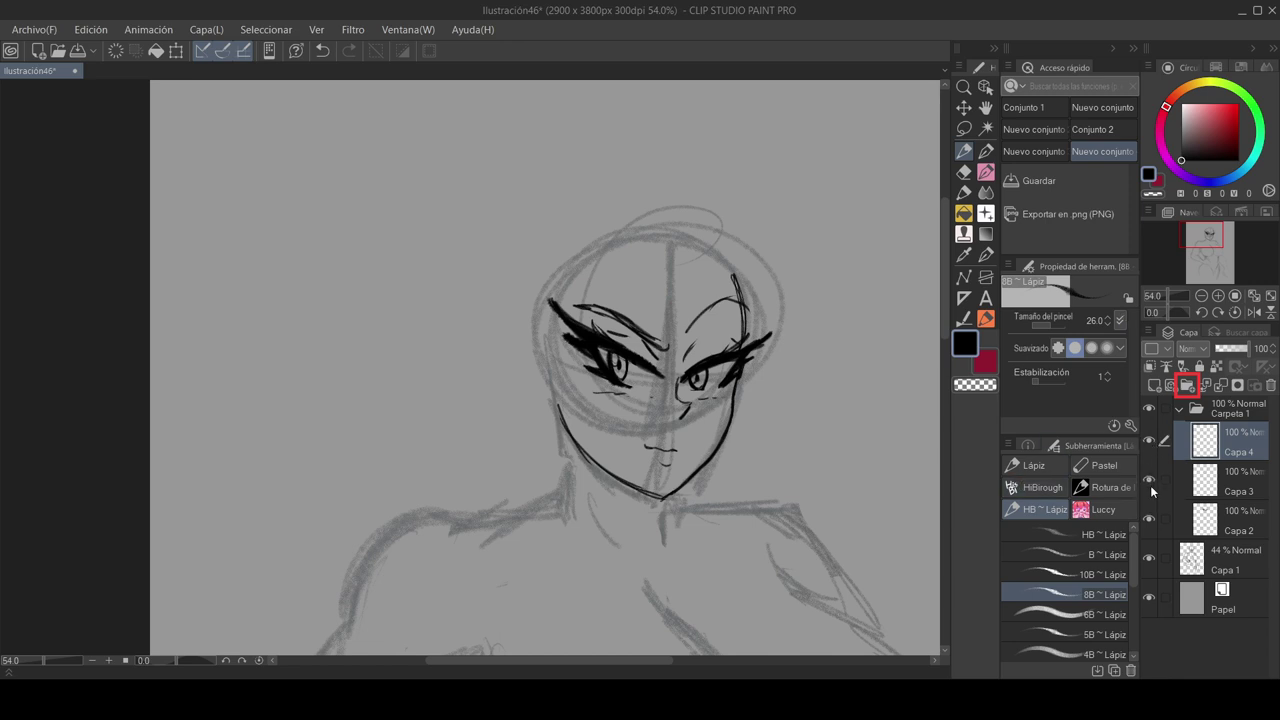
Hide Capa 4 and Capa 3 in Carpeta 1, and make Capa 3 visible again
left_click(1219, 490)
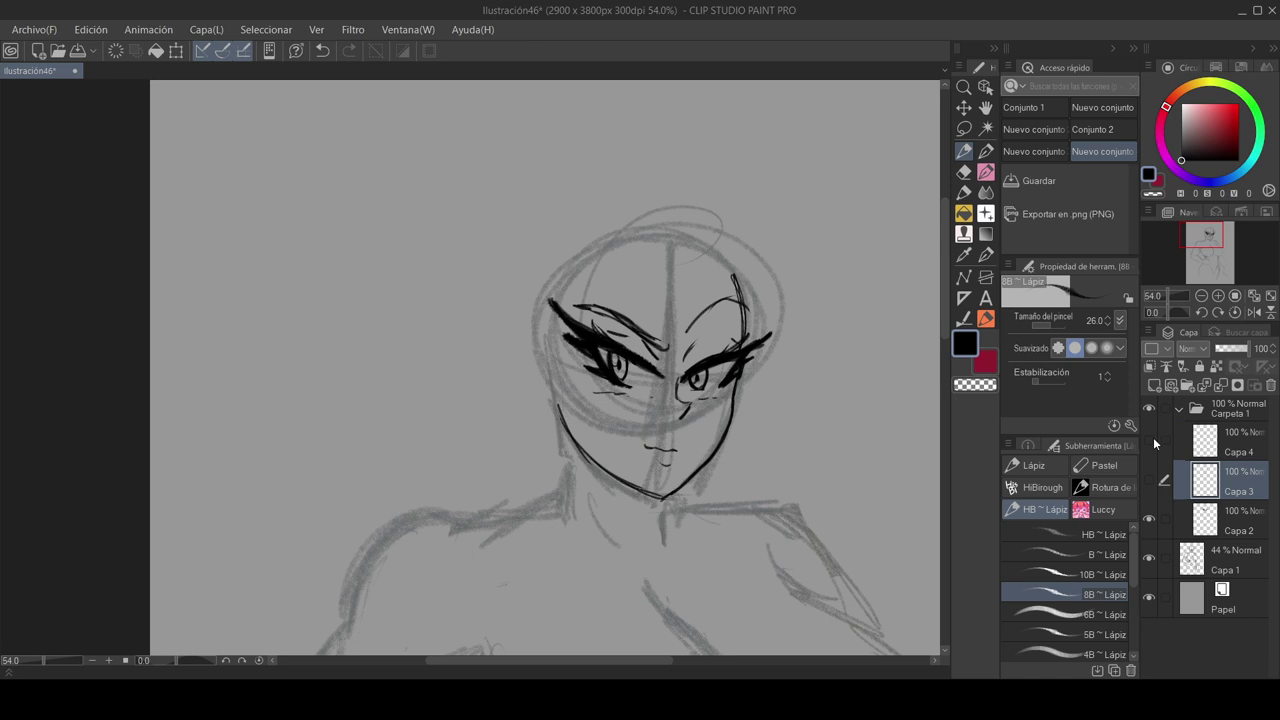
key("Delete")
left_click(1151, 479)
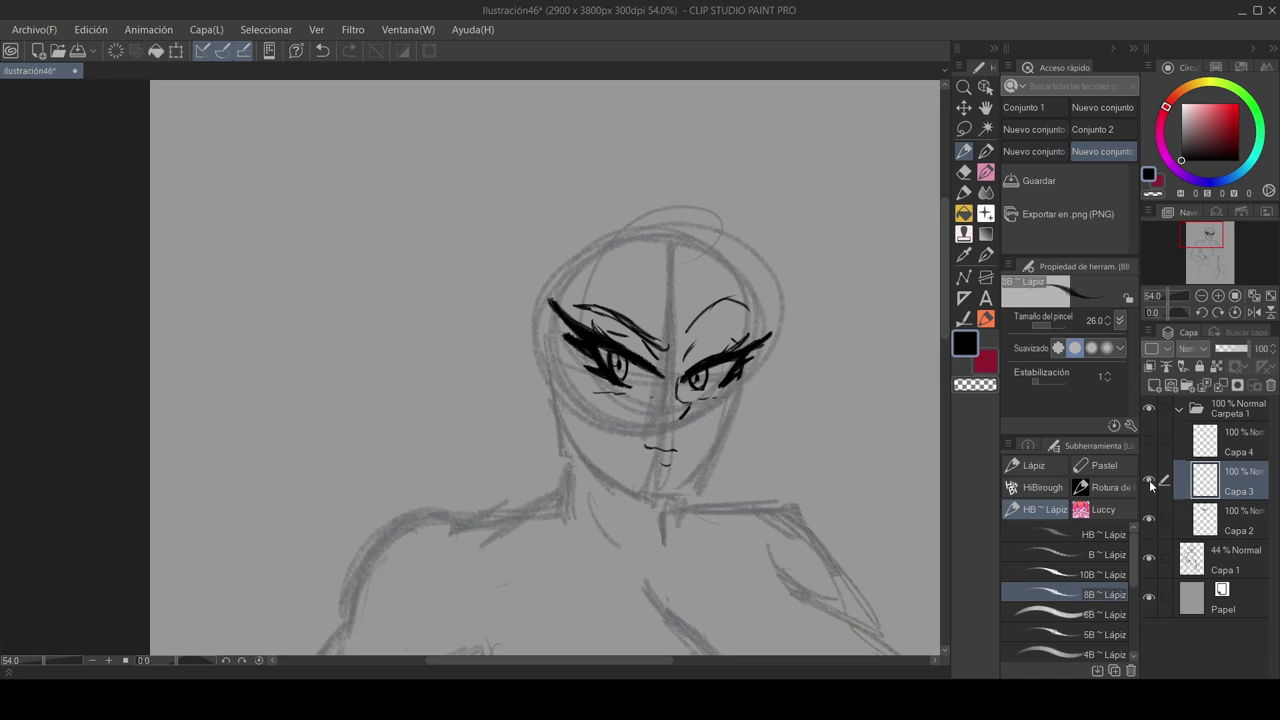
Make Capa 4 visible and draw a loose scribble across the top of the head
left_click(1198, 451)
left_click(1150, 439)
mouse_move(677, 230)
left_mouse_down()
mouse_move(852, 240)
mouse_move(880, 290)
left_mouse_up()
Add raster layer Capa 5 in Carpeta 1 and draw the neck lines below the jaw
left_click(1157, 385)
left_click_drag(567, 478, 562, 534)
left_click_drag(646, 470, 662, 546)
left_click_drag(682, 520, 702, 562)
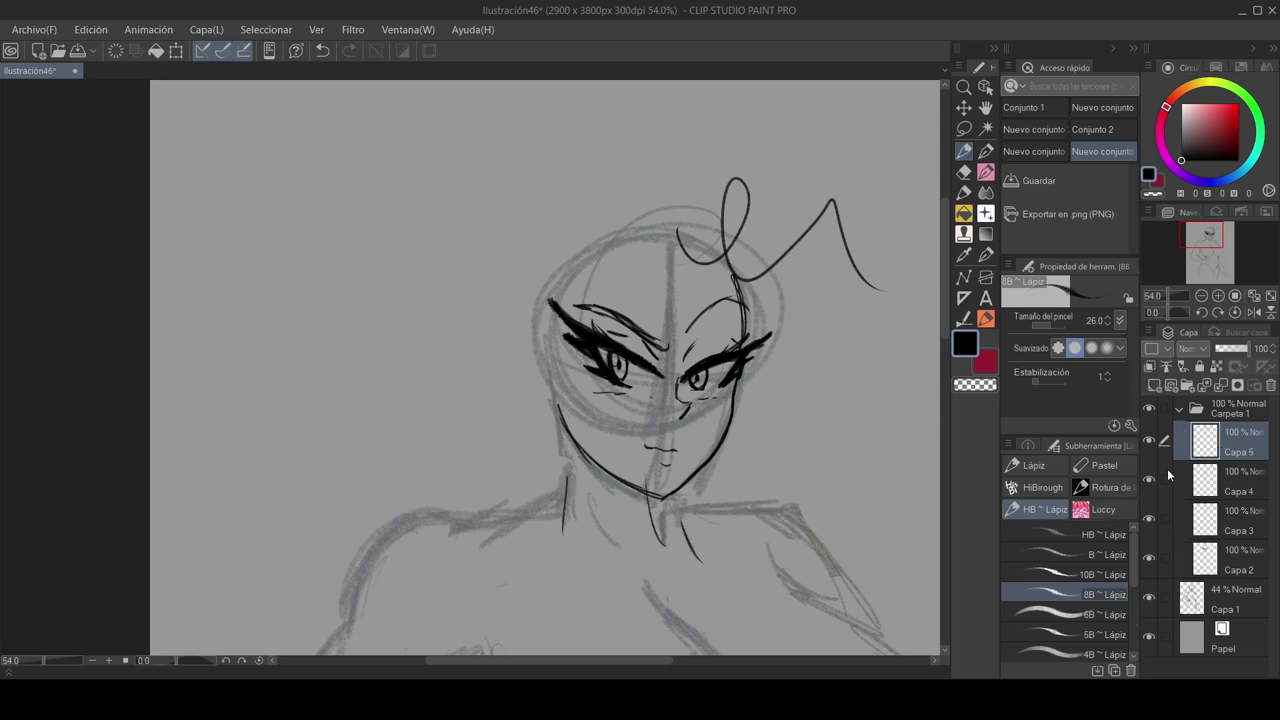
Clear the scribble from Capa 4
left_click(1168, 484)
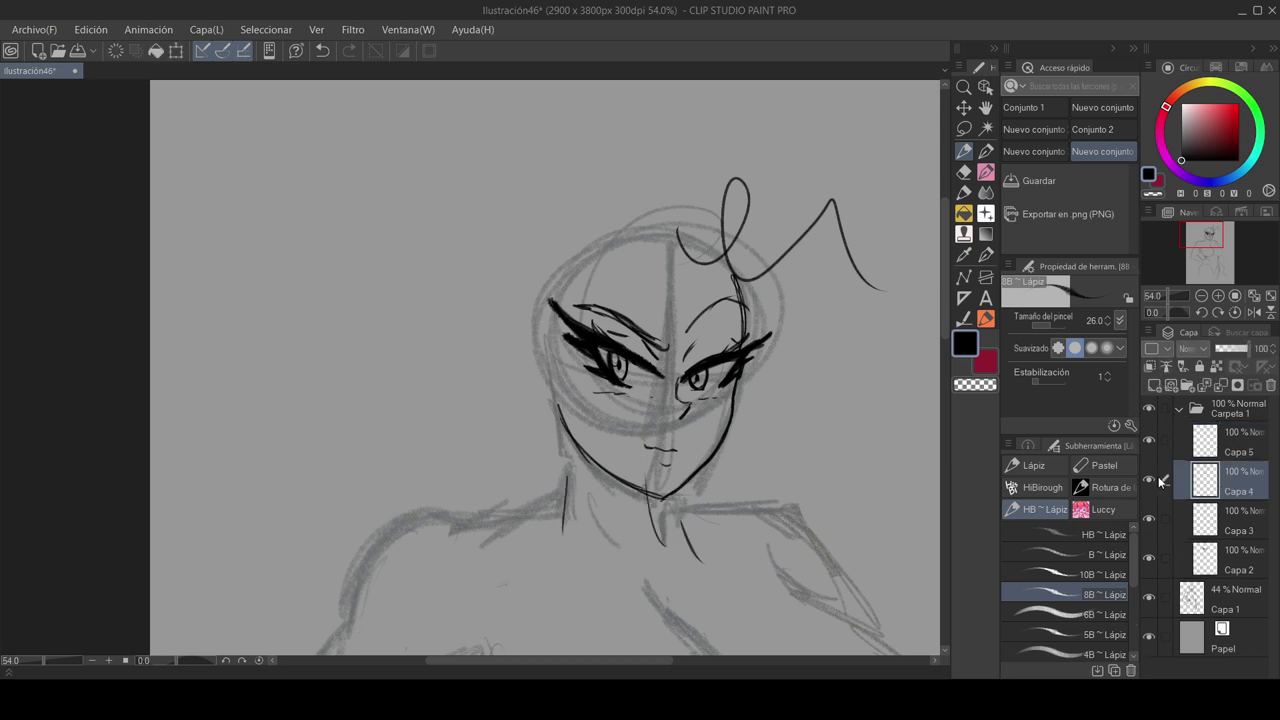
key("Delete")
key("ctrl+z")
left_click(1034, 107)
left_click(1069, 180)
Draw the front hair locks falling over the forehead and along the face on Capa 4
left_click_drag(664, 226, 638, 328)
left_click_drag(622, 238, 644, 296)
left_click_drag(690, 228, 734, 288)
left_click_drag(618, 258, 588, 428)
left_click_drag(545, 324, 564, 416)
left_click_drag(664, 226, 734, 262)
left_click_drag(676, 238, 694, 284)
left_click_drag(736, 262, 732, 322)
Draw the ears, the hanging earring and a side lock reaching the neck, undoing the stray stroke above the head
mouse_move(542, 364)
left_mouse_down()
mouse_move(528, 416)
mouse_move(551, 456)
left_mouse_up()
left_click_drag(747, 376, 734, 418)
left_click_drag(548, 443, 546, 482)
left_click_drag(554, 296, 541, 346)
left_click_drag(566, 426, 608, 534)
left_click_drag(763, 284, 757, 161)
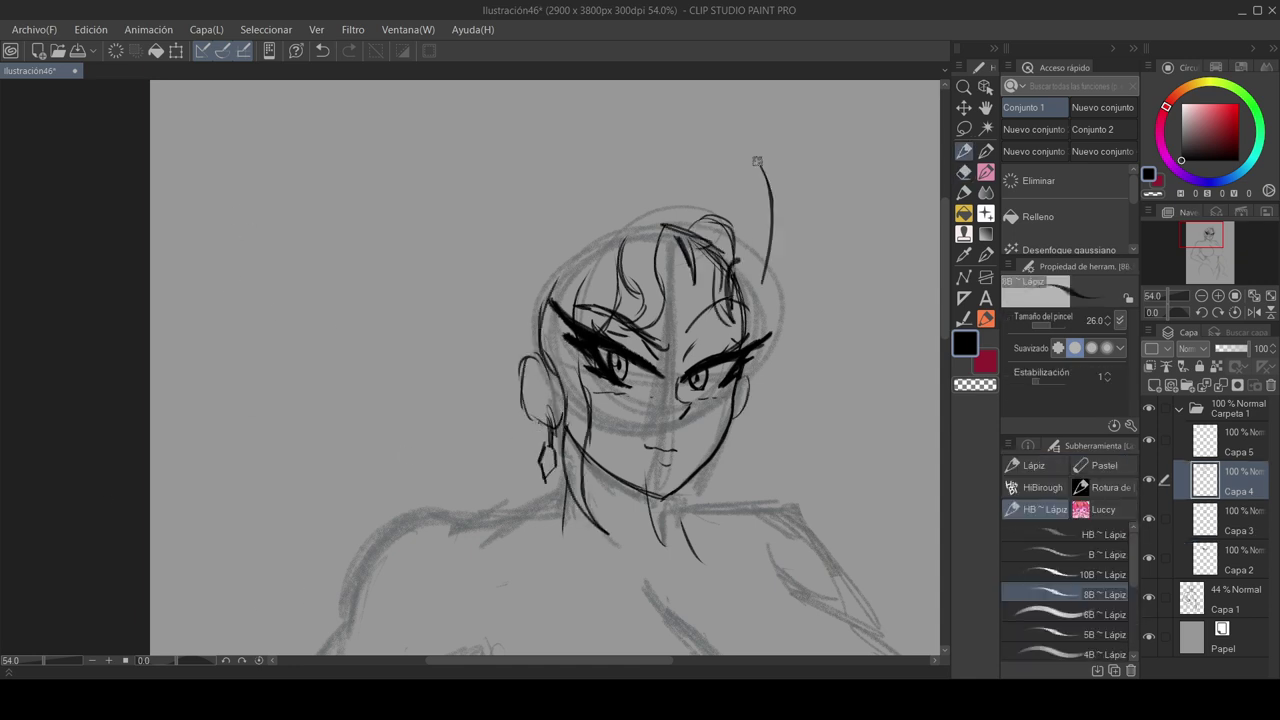
key("ctrl+z")
Draw the headband area and the outer hair contour flowing down past the shoulder
left_click_drag(604, 250, 562, 326)
left_click_drag(740, 230, 768, 300)
left_click_drag(534, 345, 650, 263)
left_click_drag(516, 372, 642, 220)
left_click_drag(700, 228, 735, 330)
left_click_drag(502, 380, 428, 440)
left_click_drag(434, 436, 391, 575)
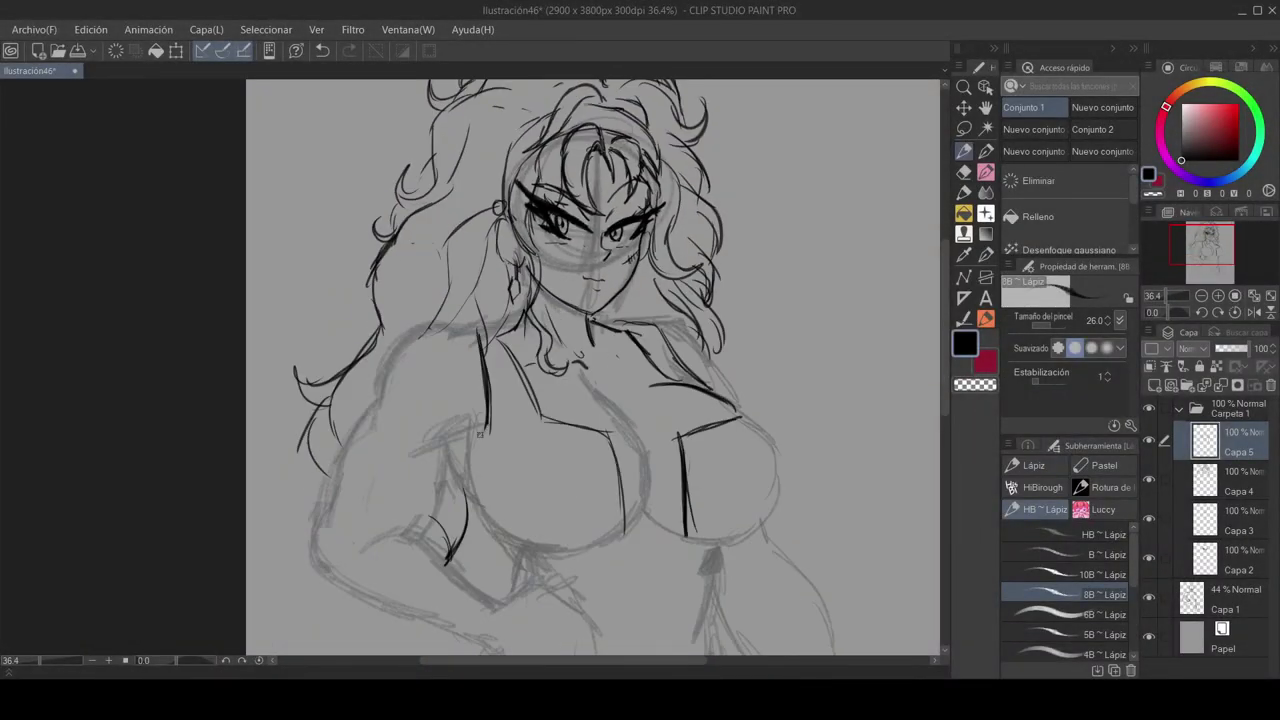
Clean up the middle of the top and draw its front lacing and the adjoining bust contour on Capa 5
key("e")
left_click(1102, 151)
left_click_drag(610, 434, 669, 553)
left_click_drag(585, 394, 650, 494)
key("p")
left_click_drag(611, 468, 683, 492)
left_click_drag(738, 413, 708, 543)
scroll(718, 411, "down", 5)
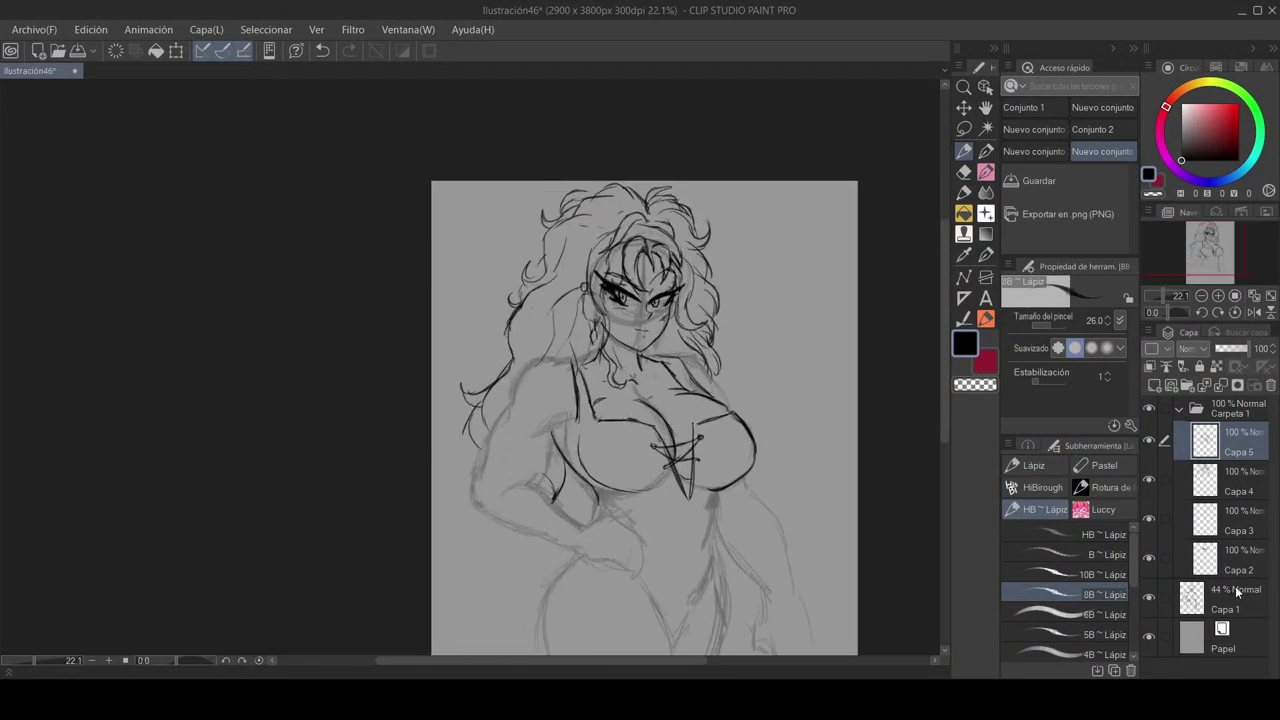
Apply the layer color effect to Capa 1 in a darker blue and set its opacity to 68%
left_click(1236, 590)
left_click(1241, 212)
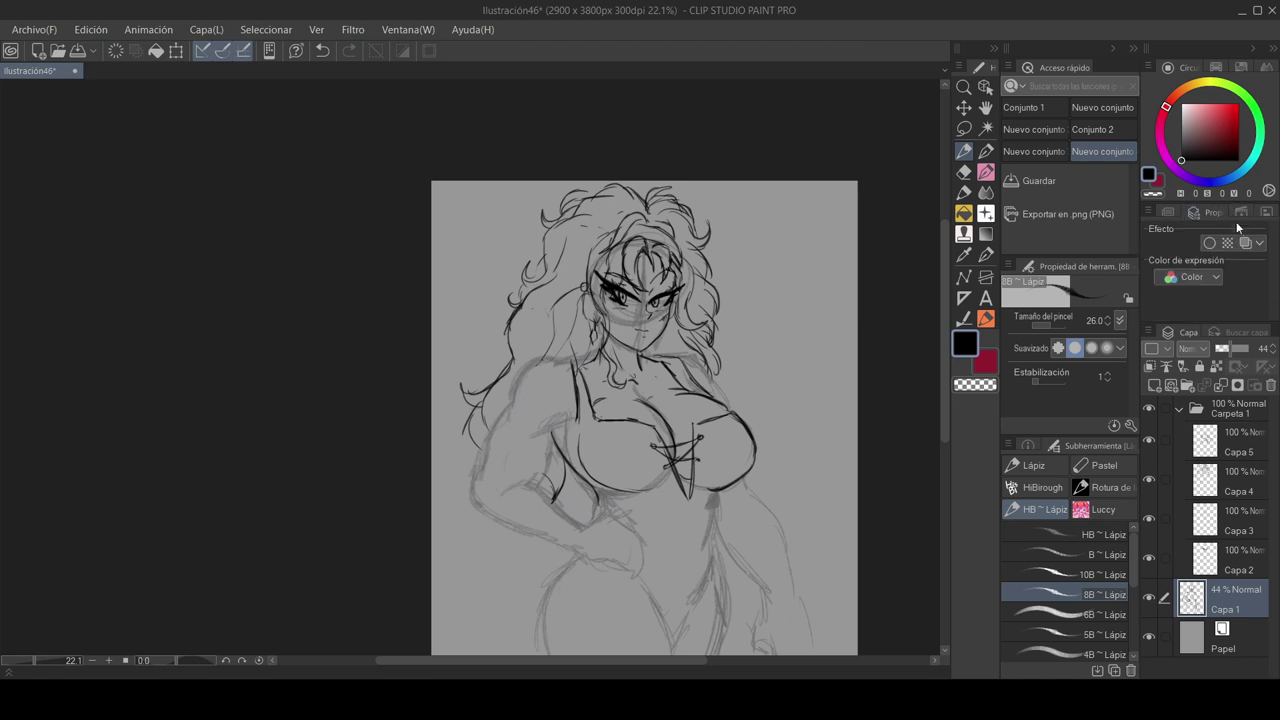
left_click(1245, 243)
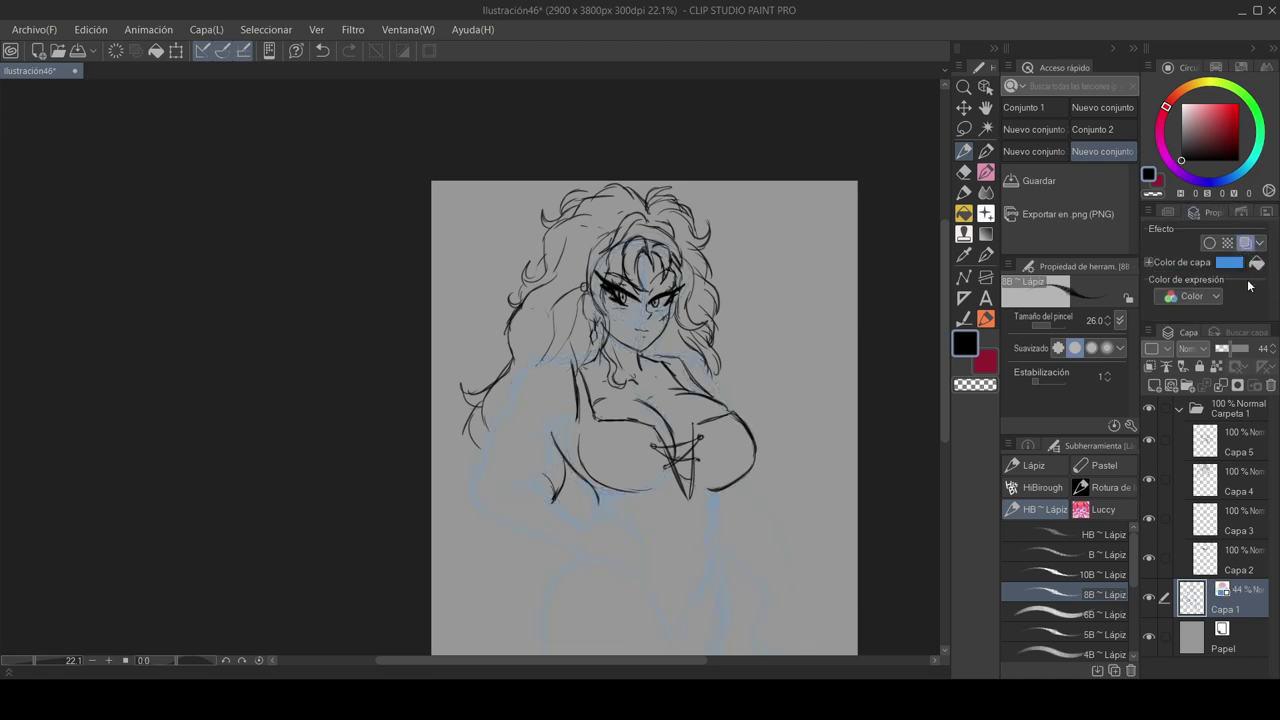
left_click(1236, 267)
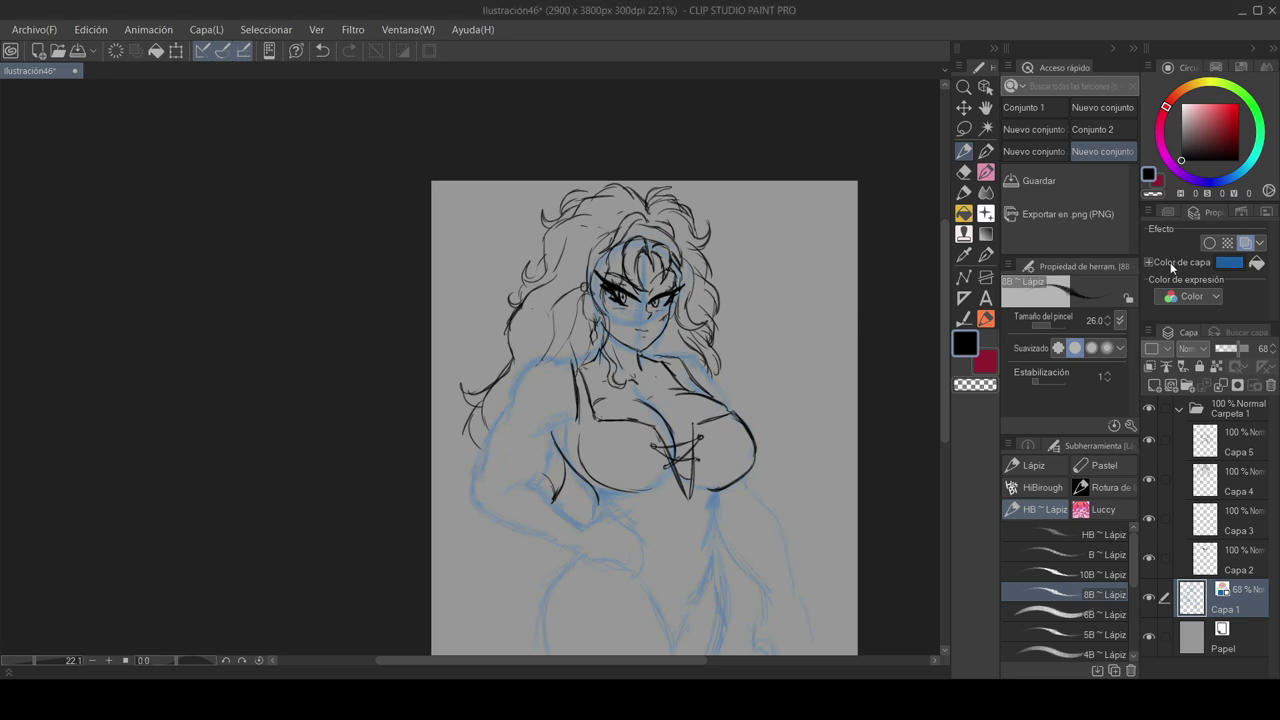
Draw the inner contour of the bent arm beside the bust on Capa 5
left_click(1160, 441)
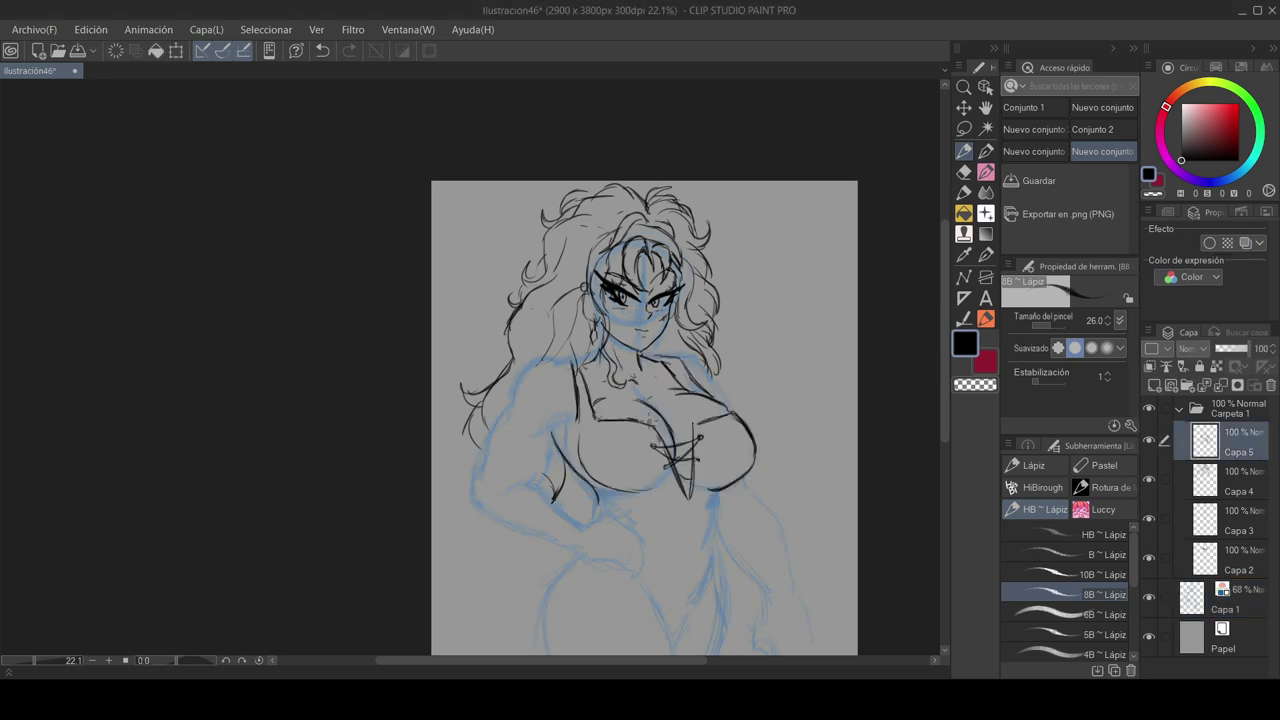
scroll(595, 433, "up", 3)
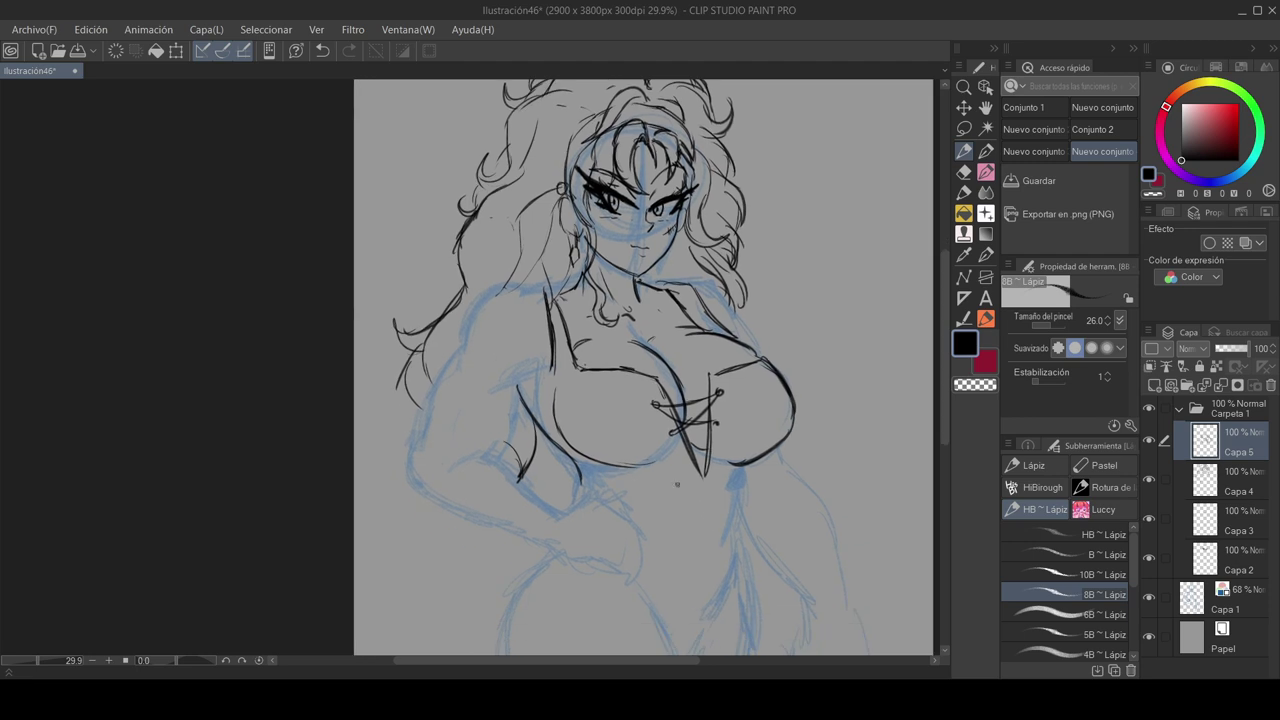
left_click_drag(552, 370, 506, 382)
mouse_move(531, 408)
left_mouse_down()
mouse_move(490, 454)
mouse_move(516, 371)
mouse_move(525, 413)
left_mouse_up()
left_click(1225, 558)
scroll(642, 249, "up", 8)
left_click(1225, 441)
scroll(620, 280, "down", 3)
scroll(600, 320, "down", 5)
Draw the bent arm's glove and straps, the hand on the hip and the waist over the blue sketch
key("e")
key("p")
left_click_drag(530, 380, 638, 427)
left_click_drag(496, 354, 513, 453)
left_click_drag(510, 453, 606, 467)
left_click_drag(590, 384, 551, 457)
left_click_drag(562, 379, 535, 456)
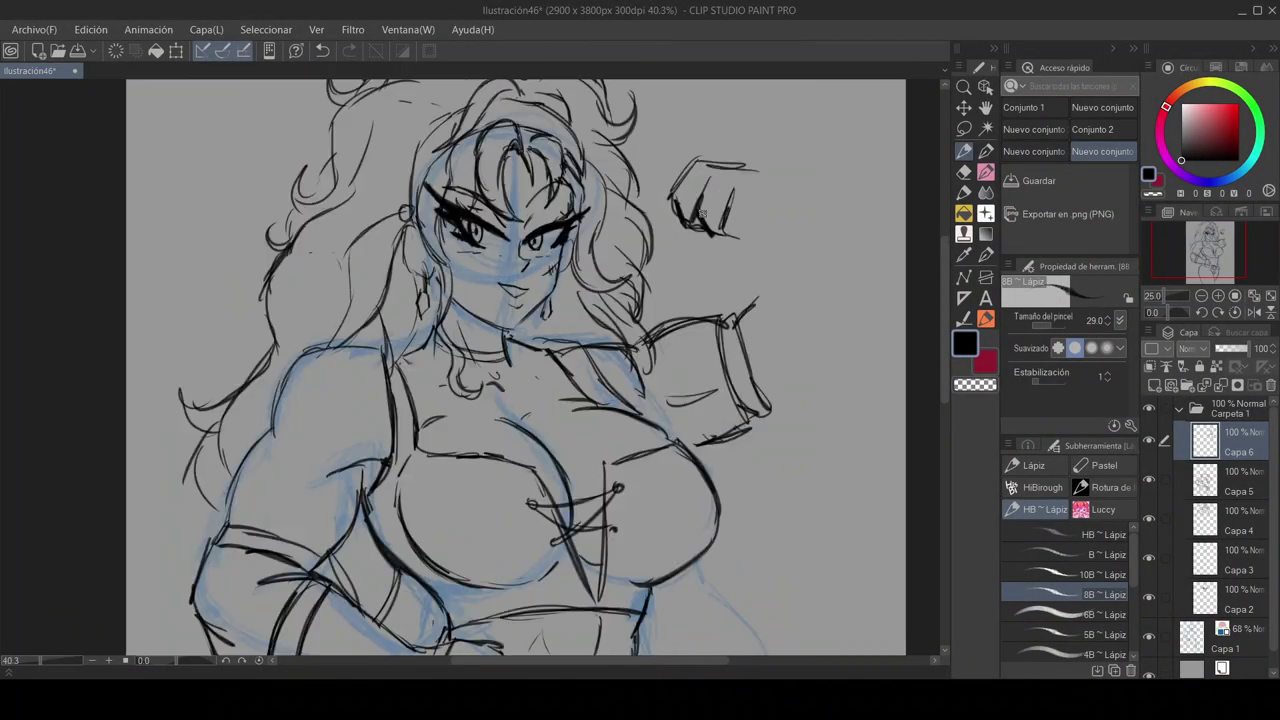
Draw the raised fist with its fingers, wrist and gloved forearm on Capa 6
left_click_drag(700, 170, 690, 255)
left_click_drag(760, 175, 800, 235)
left_click_drag(725, 255, 790, 270)
mouse_move(798, 200)
left_mouse_down()
mouse_move(886, 270)
mouse_move(842, 392)
mouse_move(866, 243)
left_mouse_up()
key("e")
left_click(1225, 481)
left_click(1225, 441)
key("p")
scroll(840, 260, "down", 3)
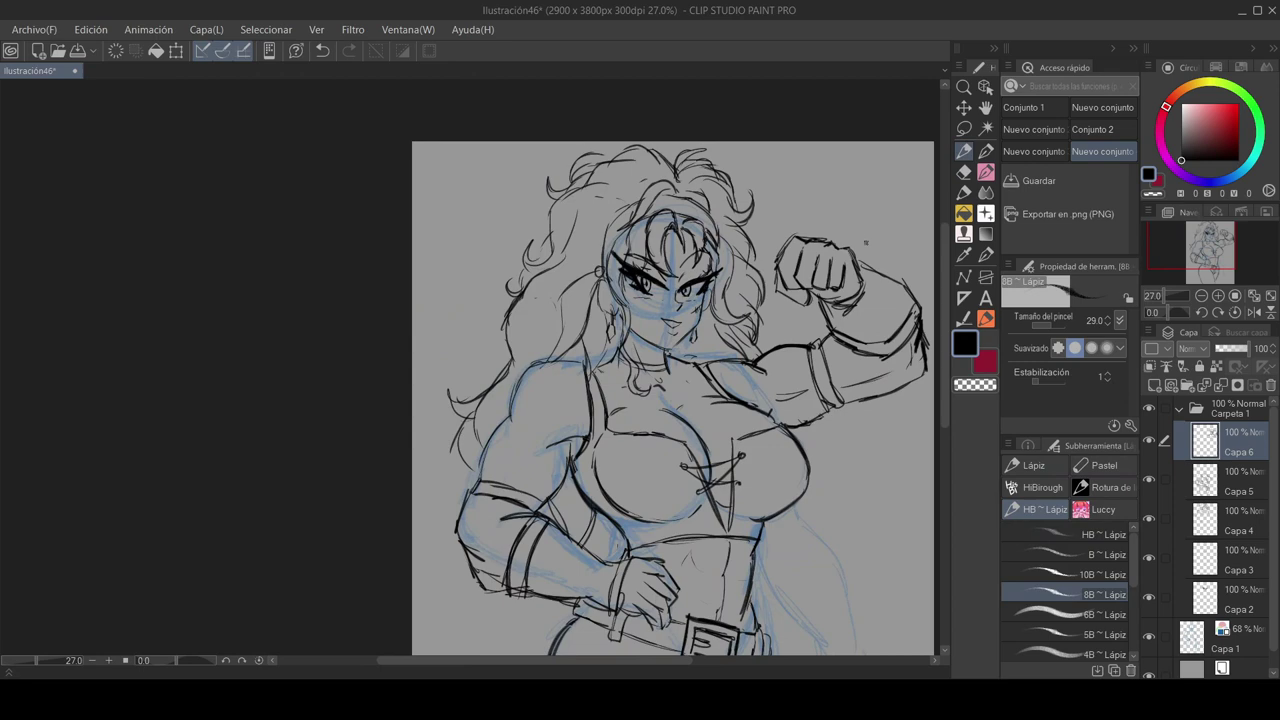
Refine the lineart on Capa 4 and complete the remaining hair, hip and leg contours of the figure
left_click(1225, 520)
scroll(600, 240, "up", 3)
key("e")
key("p")
left_click_drag(700, 480, 566, 220)
left_click_drag(290, 300, 310, 395)
left_click_drag(787, 487, 820, 606)
scroll(750, 500, "down", 4)
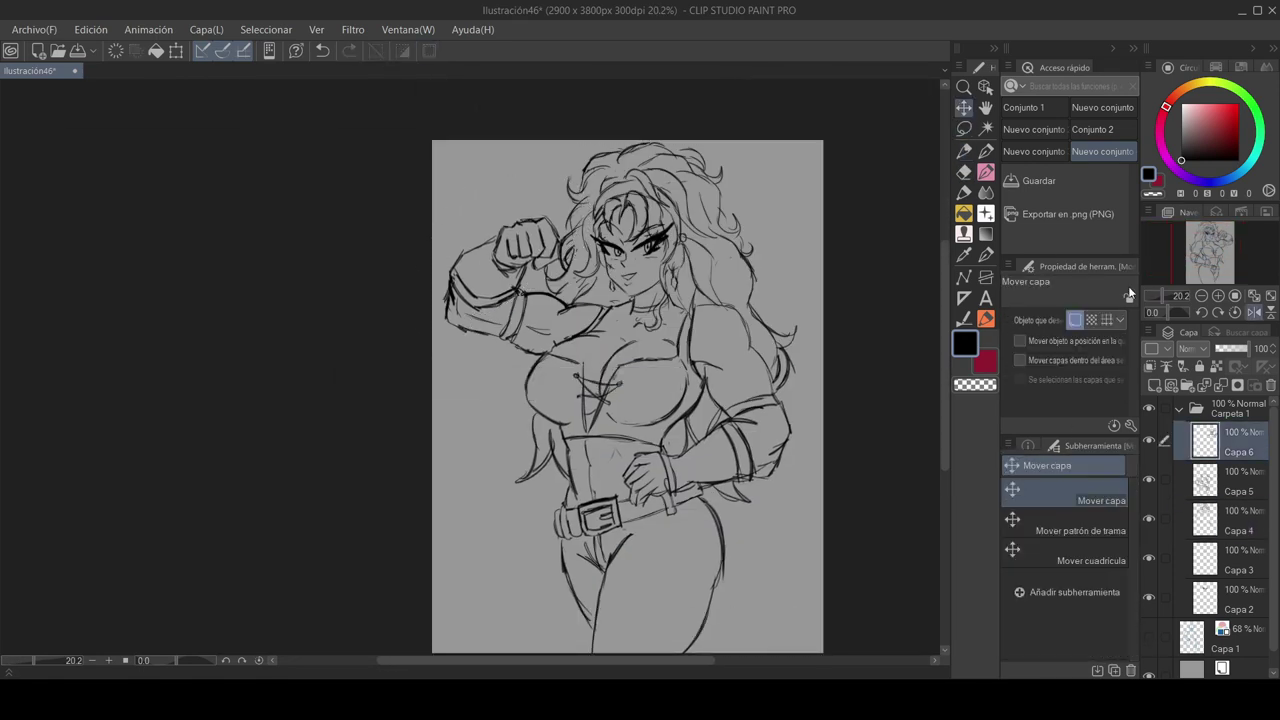
scroll(470, 380, "up", 5)
scroll(470, 380, "down", 6)
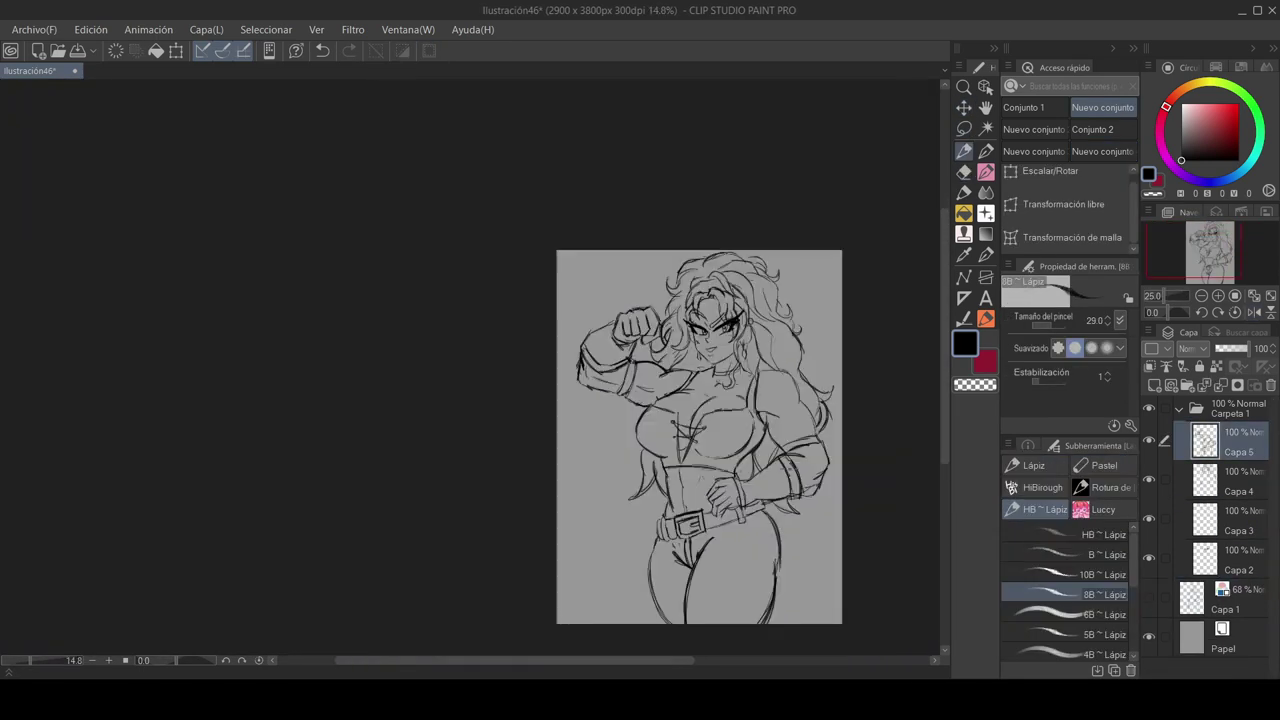
Lasso the eye and eyebrow beside the ear on Capa 2, shift them slightly, and clear the selection
scroll(720, 327, "up", 5)
left_click(1228, 563)
left_click(964, 129)
mouse_move(721, 263)
left_mouse_down()
mouse_move(724, 374)
mouse_move(797, 210)
left_mouse_up()
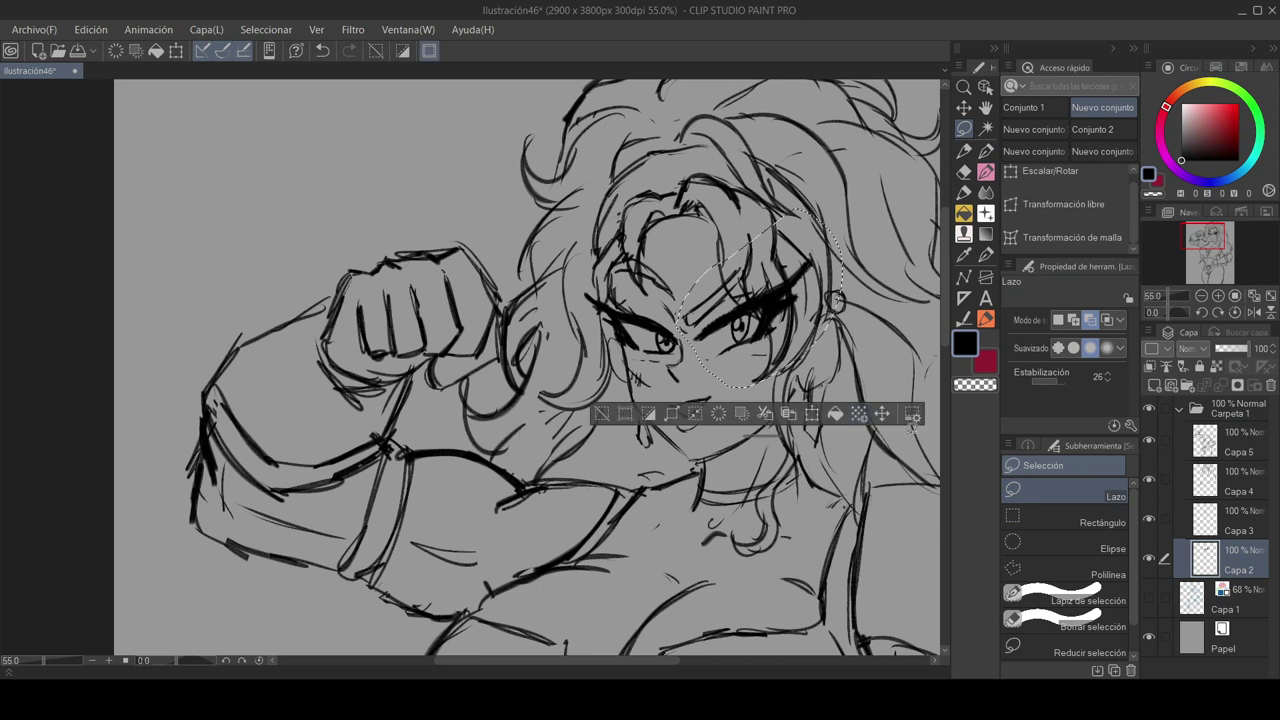
left_click(882, 413)
left_click_drag(752, 318, 750, 312)
left_click(601, 410)
Collapse Carpeta 1, apply the layer color effect to it in a darker blue, and set its opacity to 46%
scroll(854, 377, "down", 5)
left_click_drag(854, 377, 736, 260)
left_click(1180, 409)
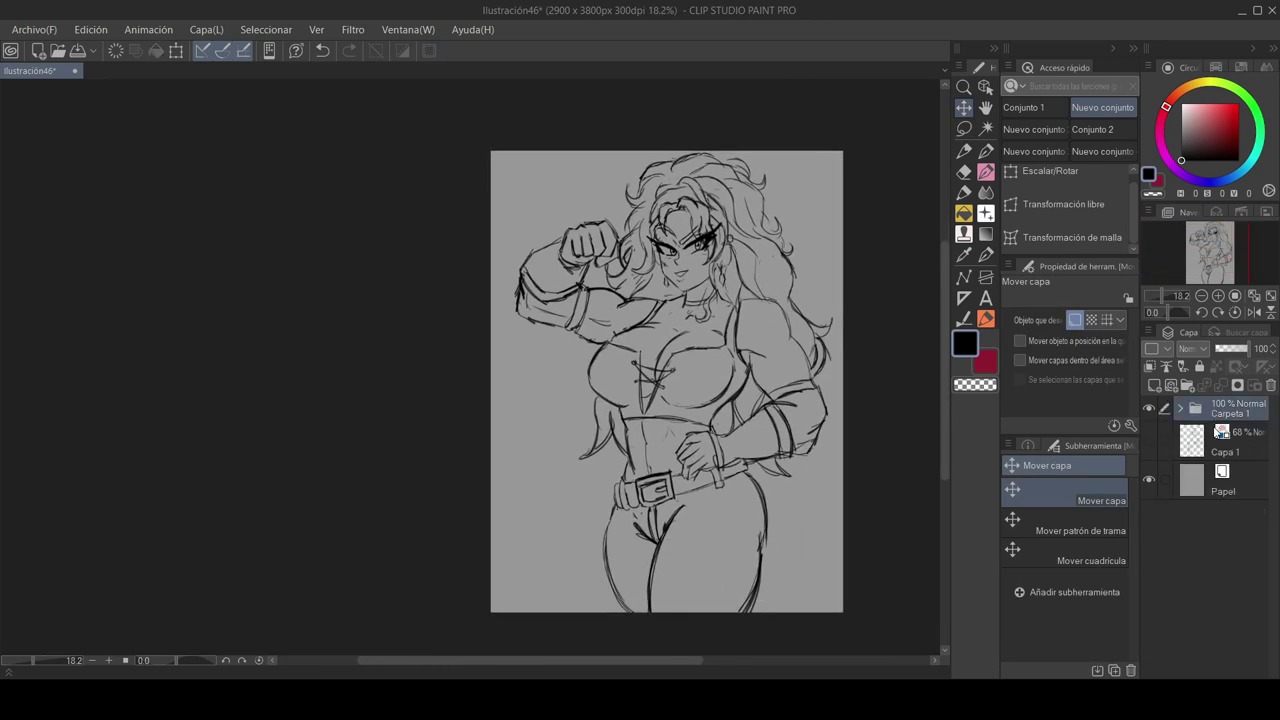
left_click(1216, 212)
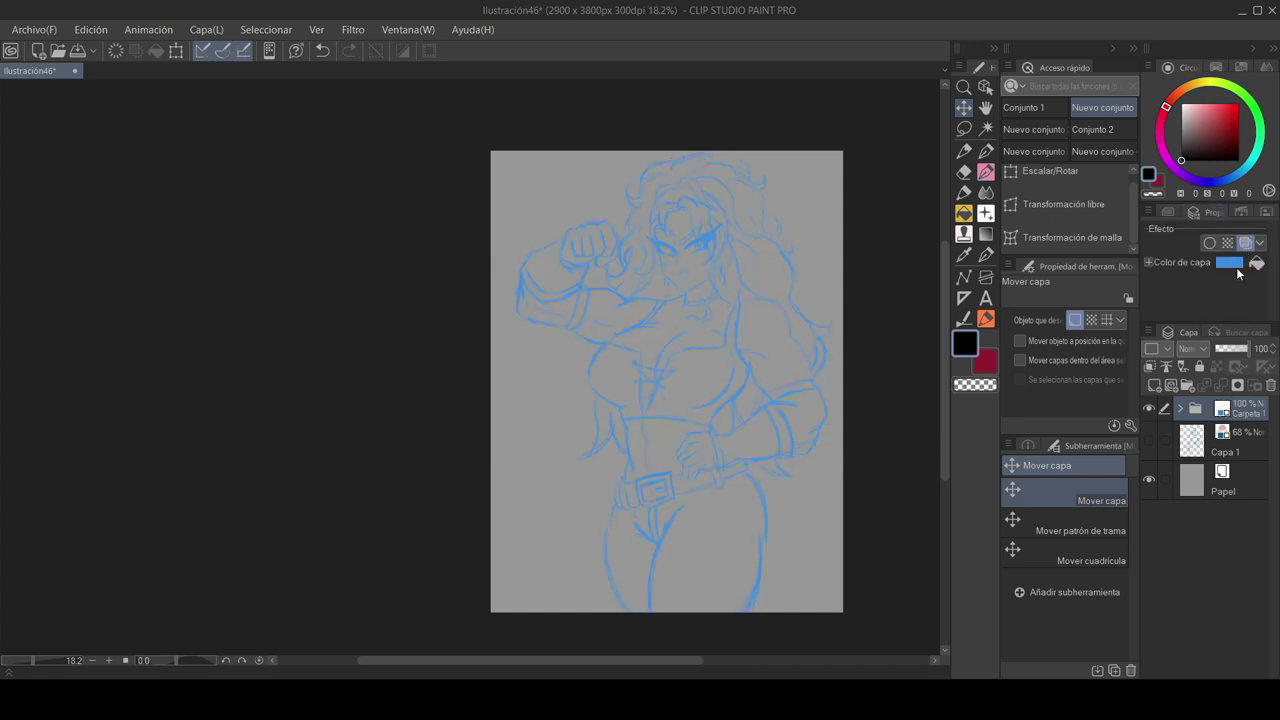
left_click(1237, 268)
left_click(931, 347)
left_click(1171, 255)
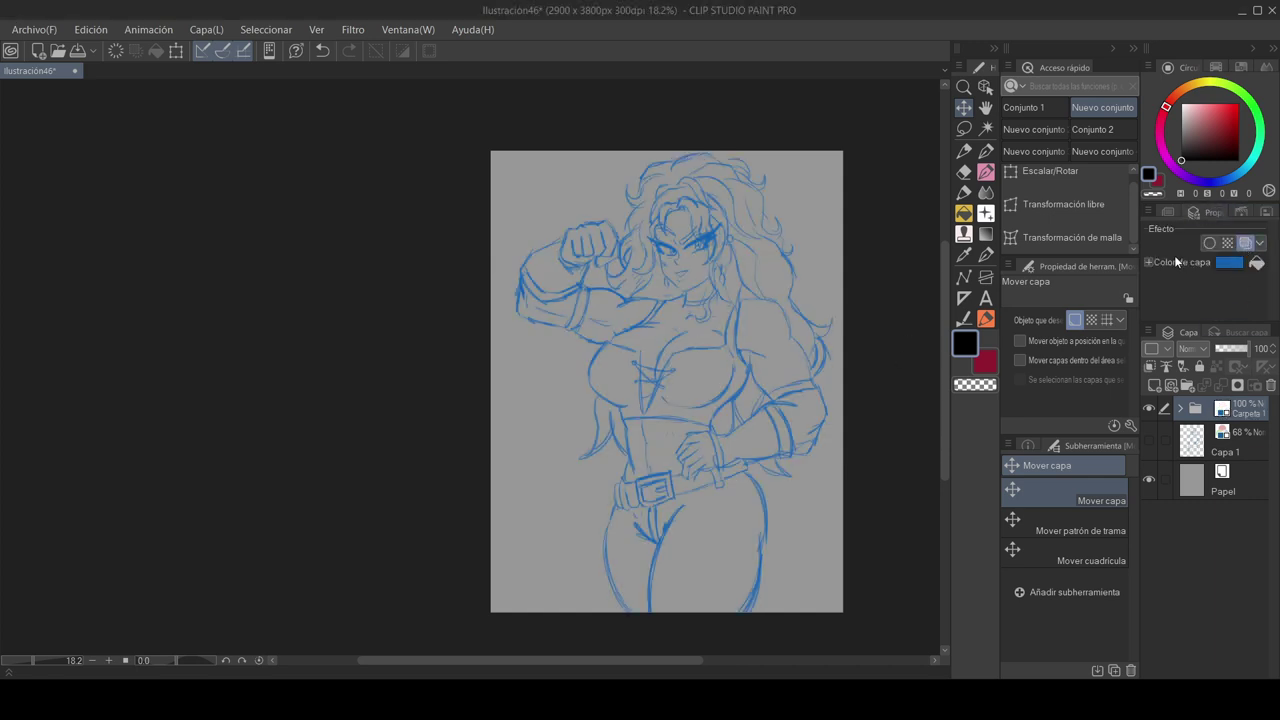
left_click_drag(1239, 342, 1233, 352)
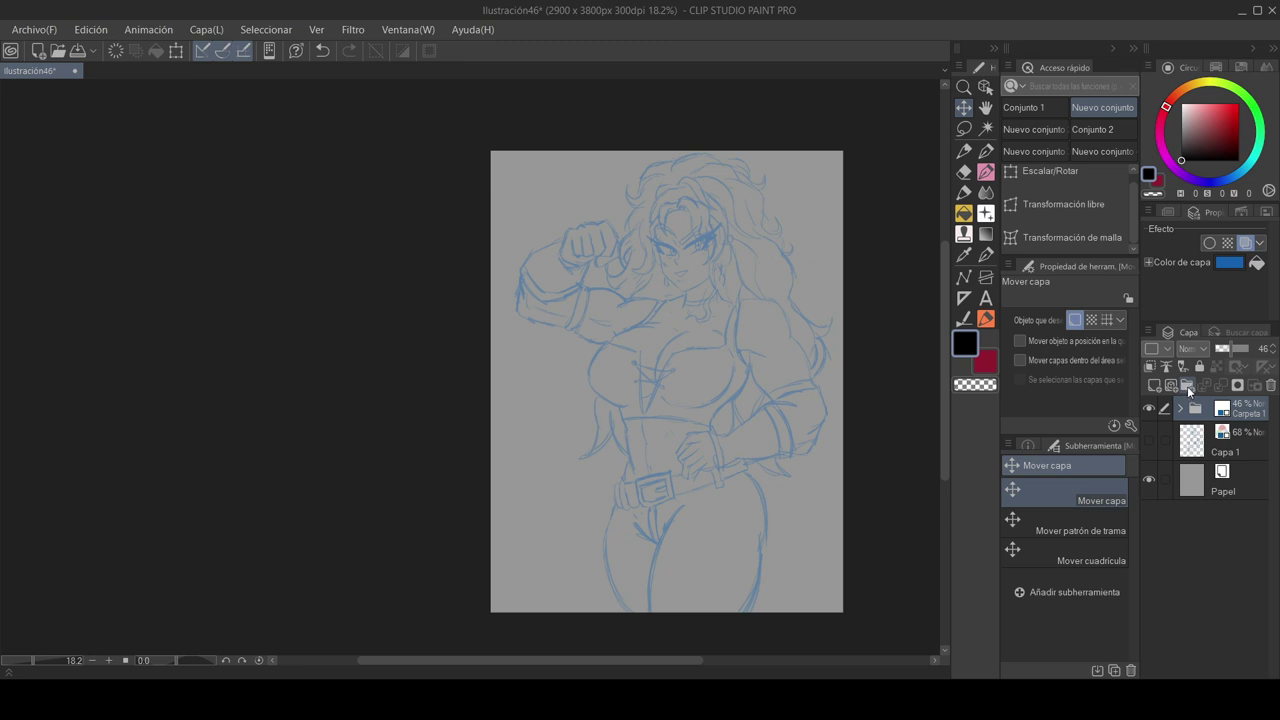
Create folder Carpeta 2 with a new vector layer inside it, and choose the G pen
left_click(1187, 386)
left_click(1172, 383)
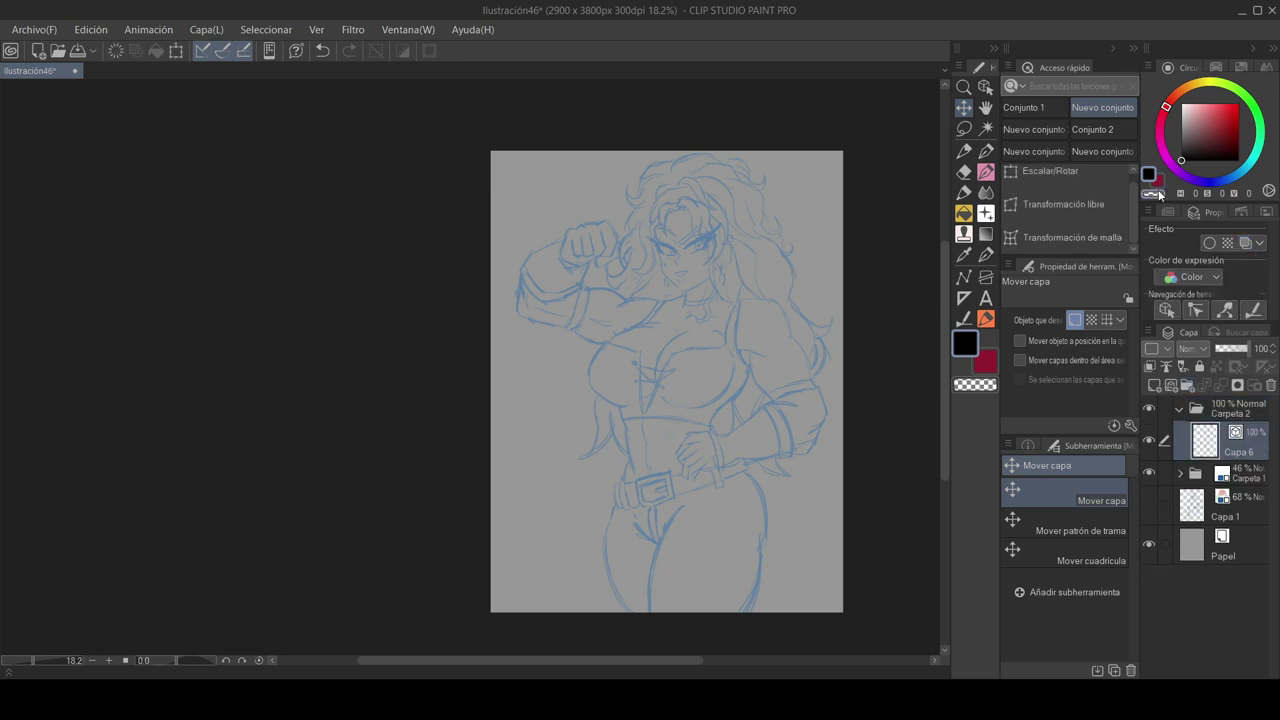
left_click(987, 148)
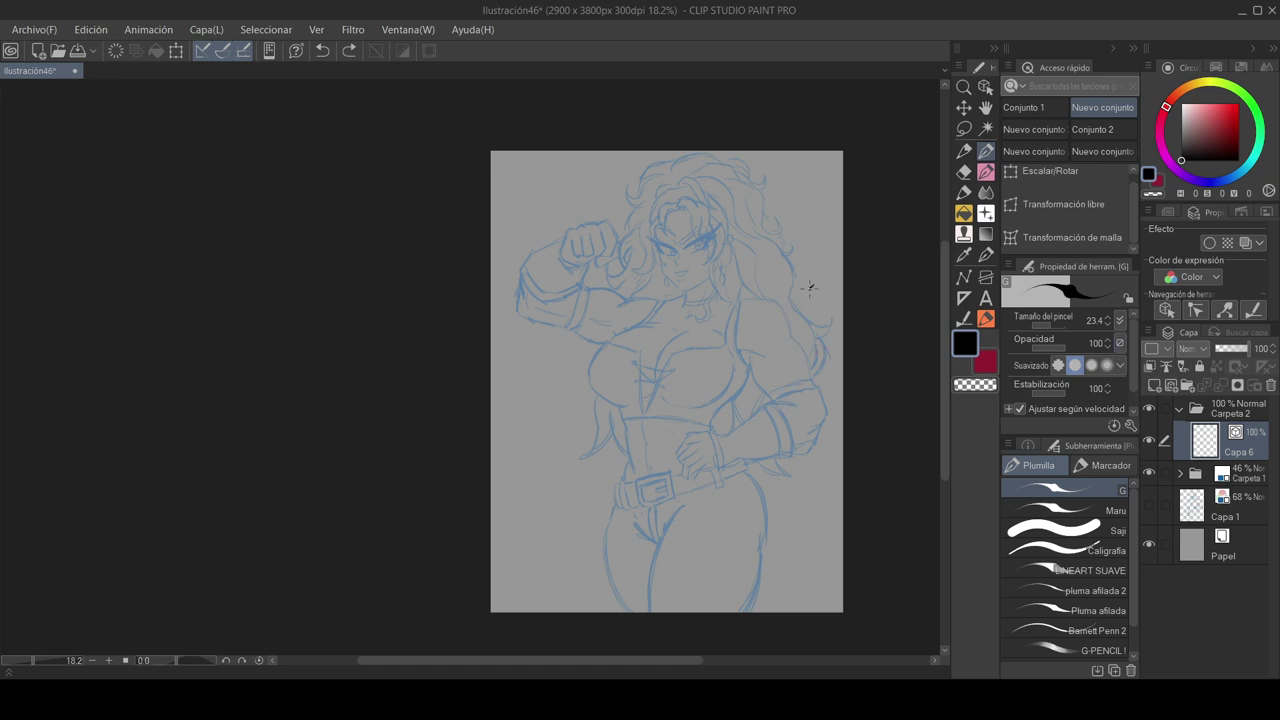
Set the G pen's brush size to 125, trying and undoing test strokes beside the figure
left_click_drag(812, 289, 815, 343)
scroll(820, 330, "up", 7)
key("ctrl+z")
left_click(1060, 322)
mouse_move(773, 287)
left_mouse_down()
mouse_move(765, 357)
mouse_move(726, 438)
mouse_move(778, 397)
mouse_move(778, 472)
left_mouse_up()
left_click(1053, 323)
key("ctrl+z")
Ink the thick upper lash, outer lashes and lower lid of the eye nearest the ear on Capa 6
scroll(600, 200, "up", 8)
left_click_drag(626, 354, 851, 204)
left_click_drag(768, 286, 745, 342)
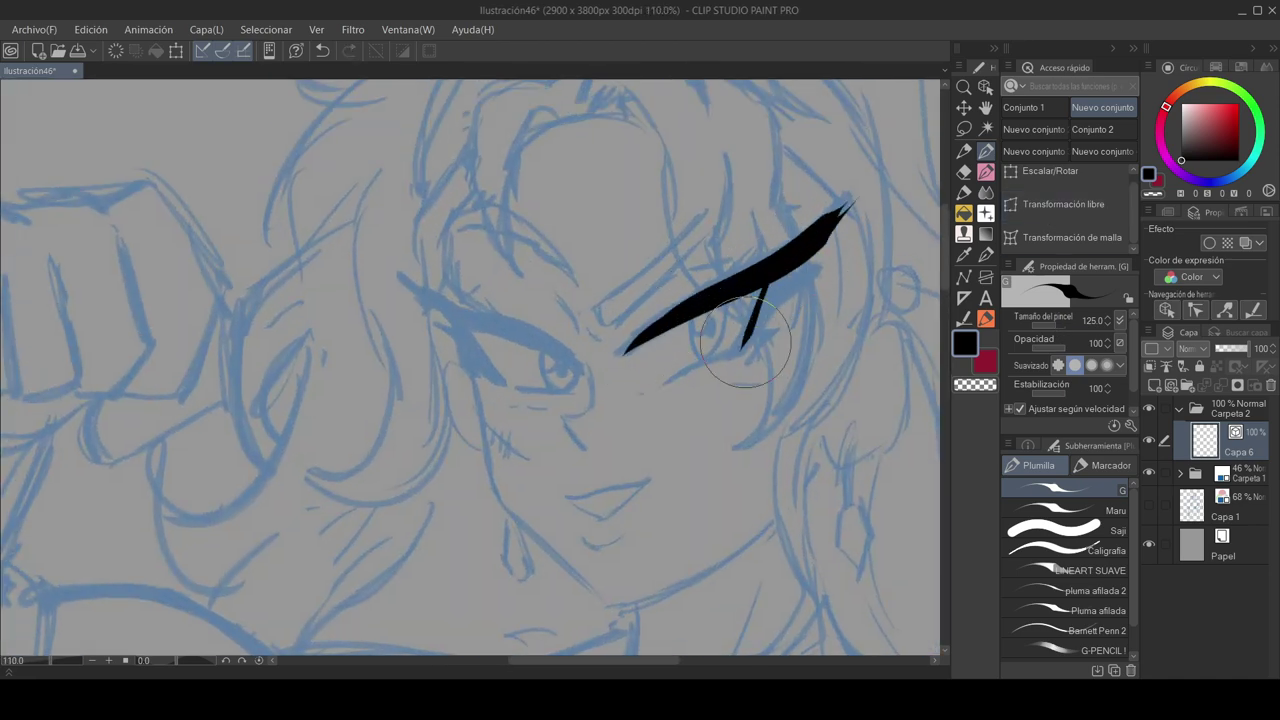
scroll(770, 319, "up", 2)
left_click_drag(814, 240, 880, 163)
left_click_drag(630, 408, 776, 352)
Ink the far eye's upper lash, outer lashes and lower lid, and the near eye's eyebrow
left_click_drag(560, 330, 766, 371)
left_click_drag(716, 438, 480, 326)
left_click_drag(523, 385, 612, 448)
left_click_drag(634, 463, 708, 466)
left_click_drag(740, 395, 914, 278)
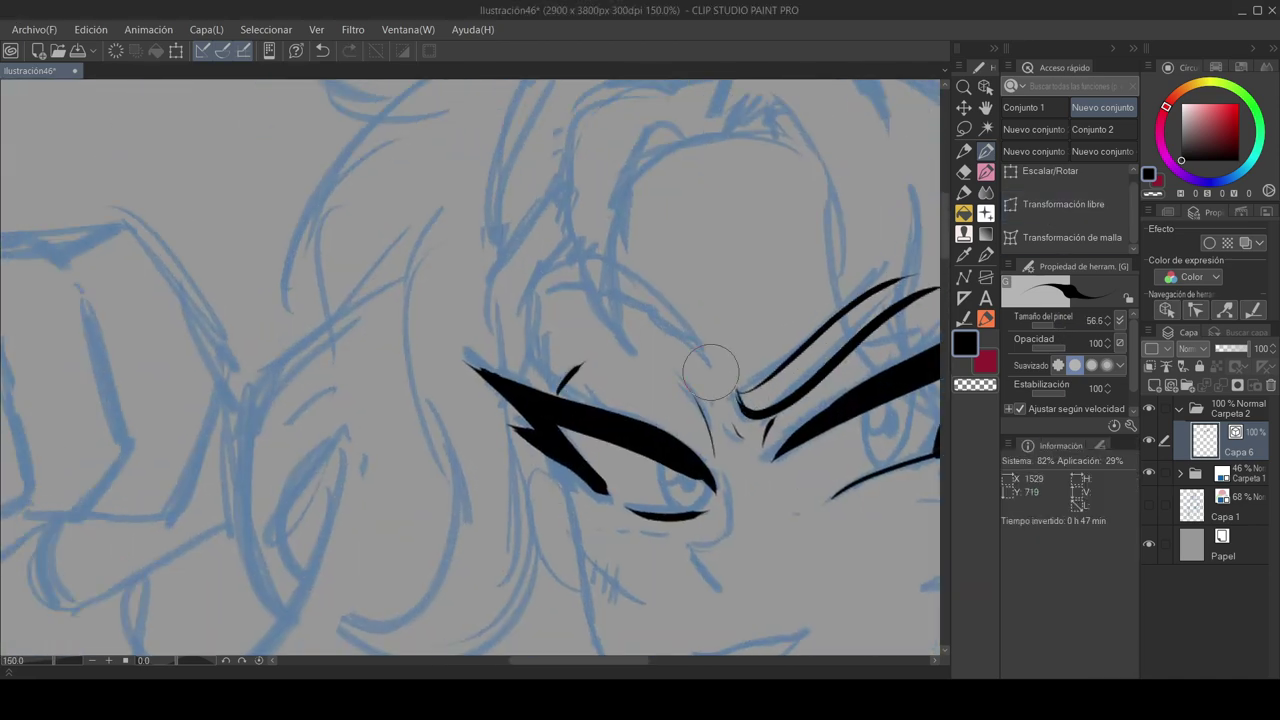
Ink the far eyebrow, the nose and the mouth with its lower lip line on Capa 6
left_click_drag(711, 372, 590, 167)
left_click_drag(583, 343, 600, 391)
left_click_drag(563, 446, 683, 429)
left_click_drag(420, 100, 590, 191)
left_click_drag(671, 457, 757, 425)
scroll(771, 323, "down", 4)
Add vector layer Capa 7, save the illustration, and ink the face contour, chin and ear
key("ctrl+shift+n")
key("ctrl+s")
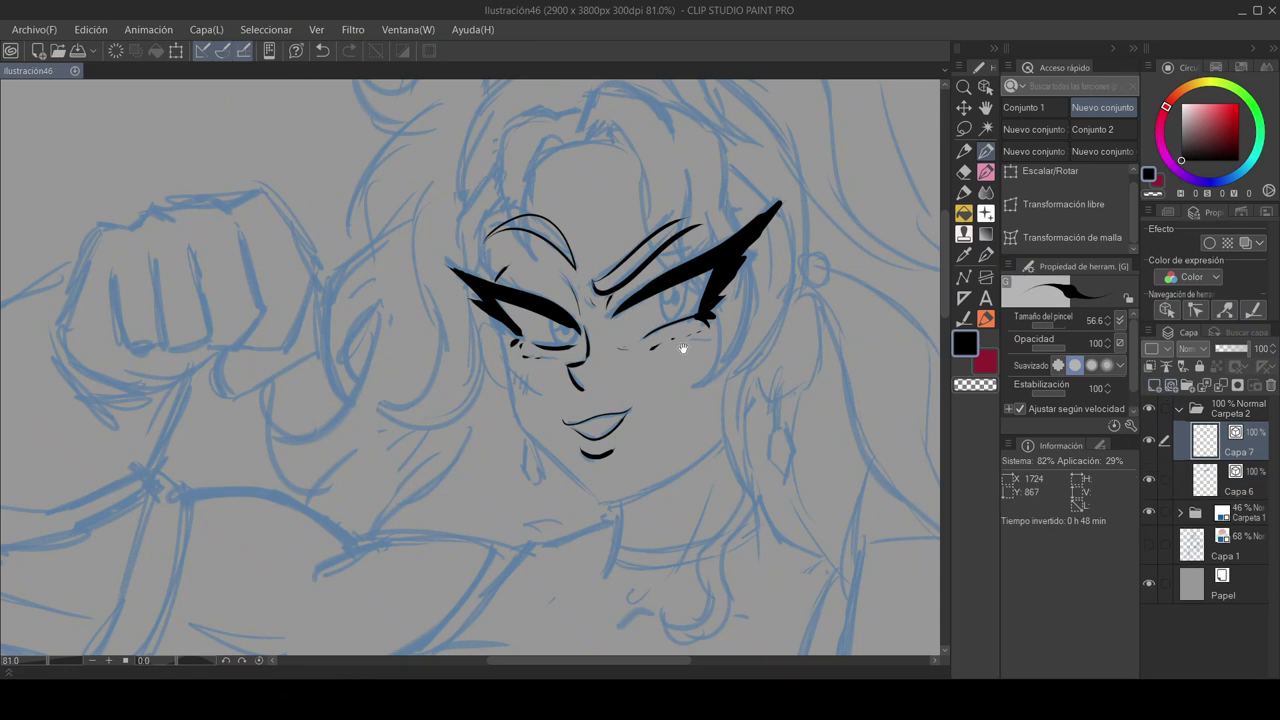
left_click_drag(683, 348, 700, 408)
left_click_drag(502, 302, 518, 350)
mouse_move(524, 395)
left_mouse_down()
mouse_move(582, 526)
mouse_move(628, 567)
left_mouse_up()
left_click_drag(650, 470, 587, 351)
mouse_move(565, 448)
left_mouse_down()
mouse_move(704, 352)
mouse_move(668, 452)
left_mouse_up()
left_click_drag(646, 494, 693, 445)
left_click_drag(692, 365, 698, 442)
left_click_drag(722, 352, 708, 394)
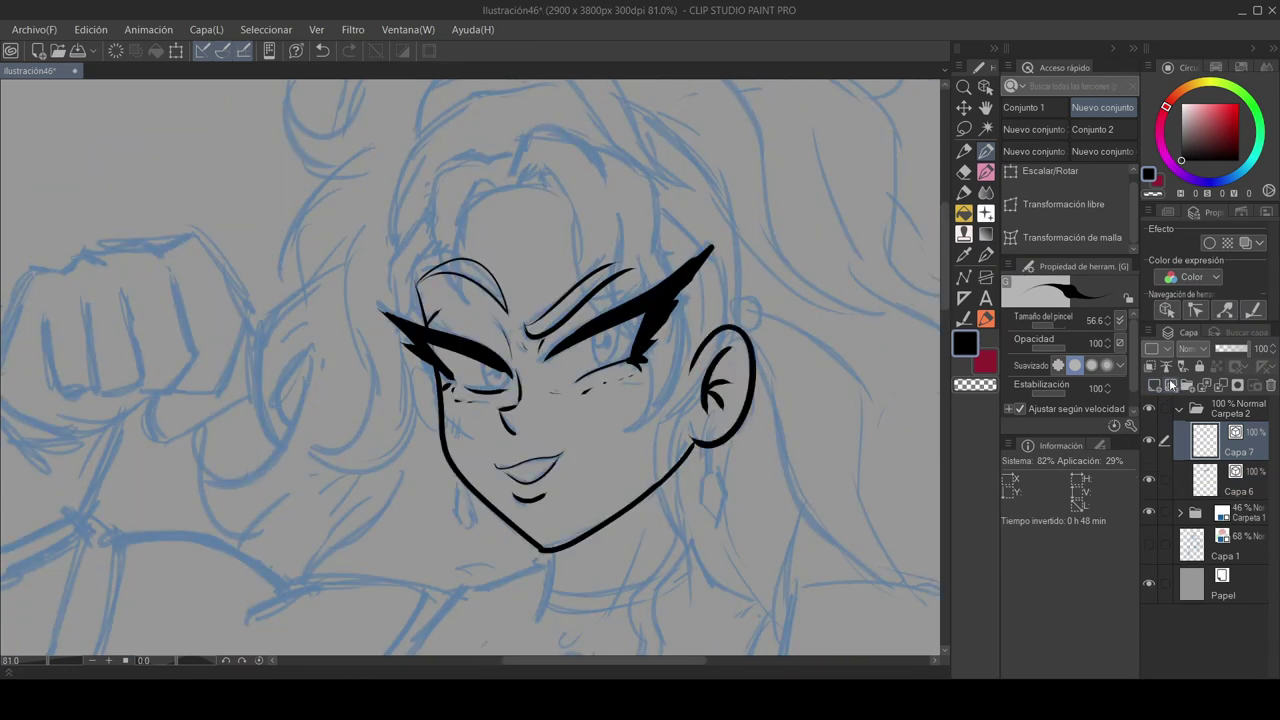
Test the Vector eraser on two crossing strokes beside the ear and undo the test
left_click(968, 171)
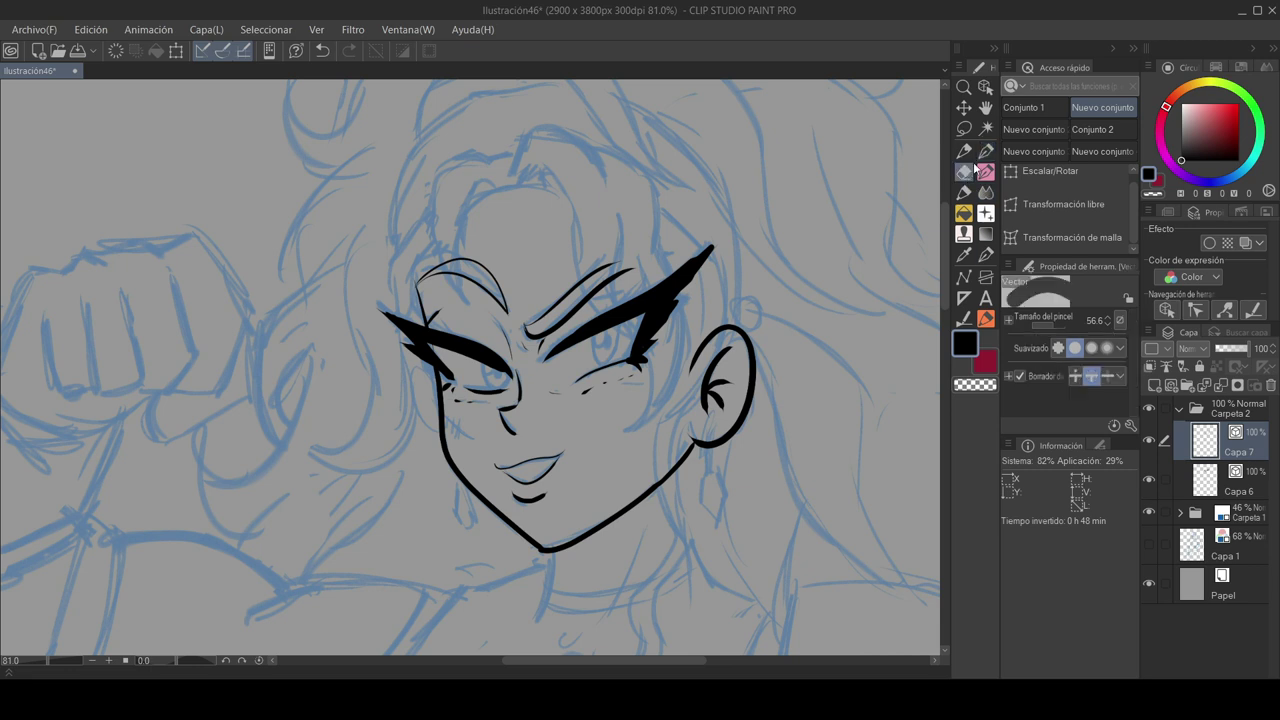
left_click(1100, 445)
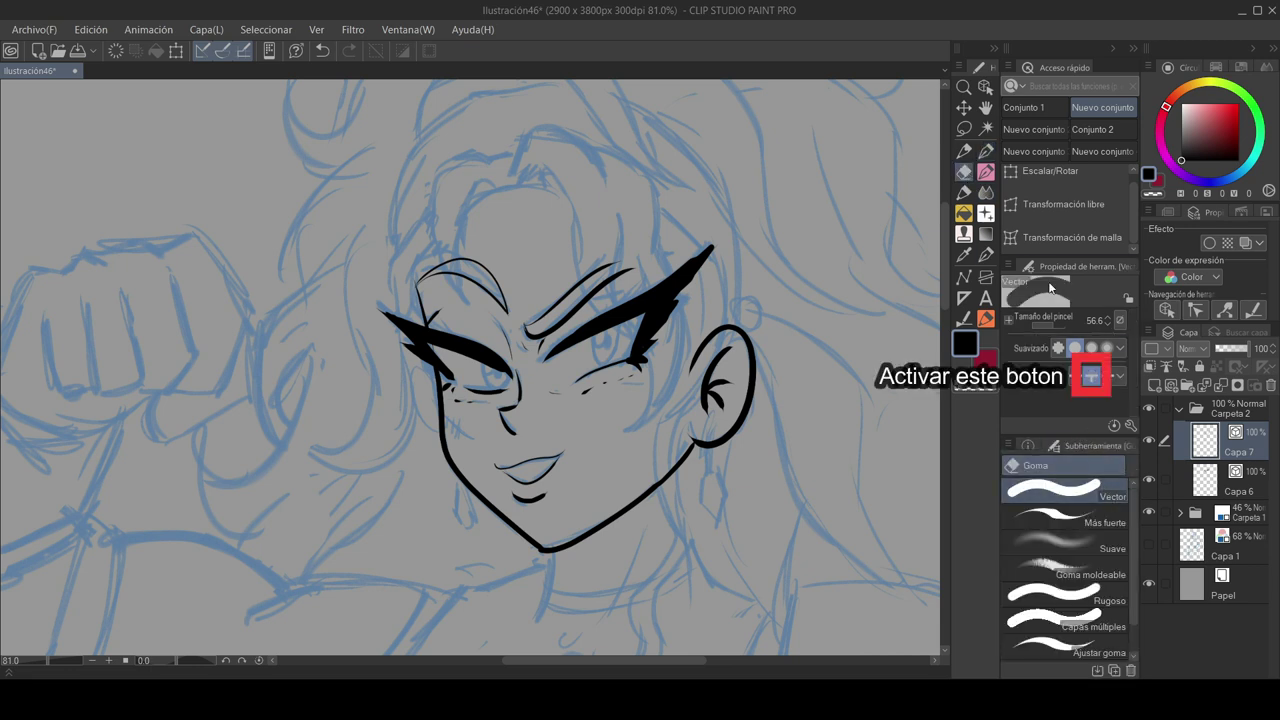
key("p")
left_click_drag(852, 237, 856, 430)
left_click_drag(798, 324, 913, 319)
key("e")
left_click_drag(856, 235, 858, 430)
key("ctrl+z")
key("ctrl+z")
key("ctrl+z")
key("ctrl+z")
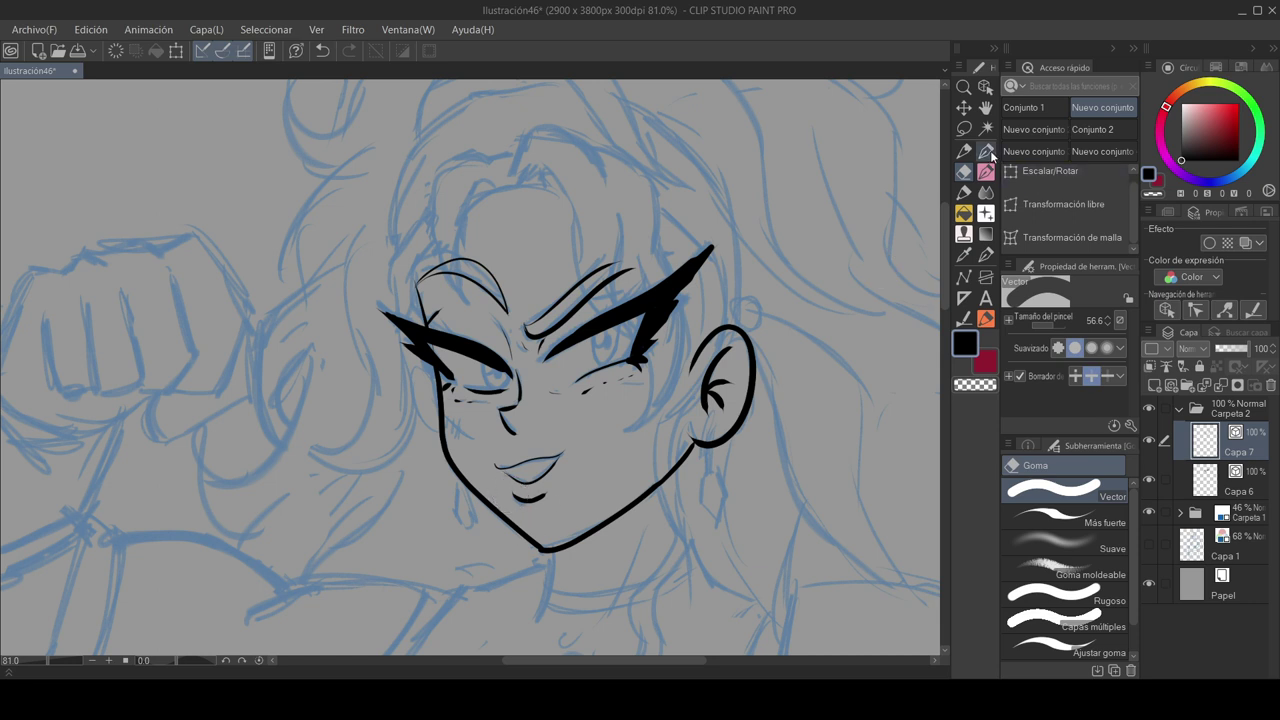
Add vector layer Capa 8 with the G pen ready, and ink the top of the head on Capa 7
left_click(986, 152)
left_click(1171, 385)
left_click_drag(567, 206, 661, 288)
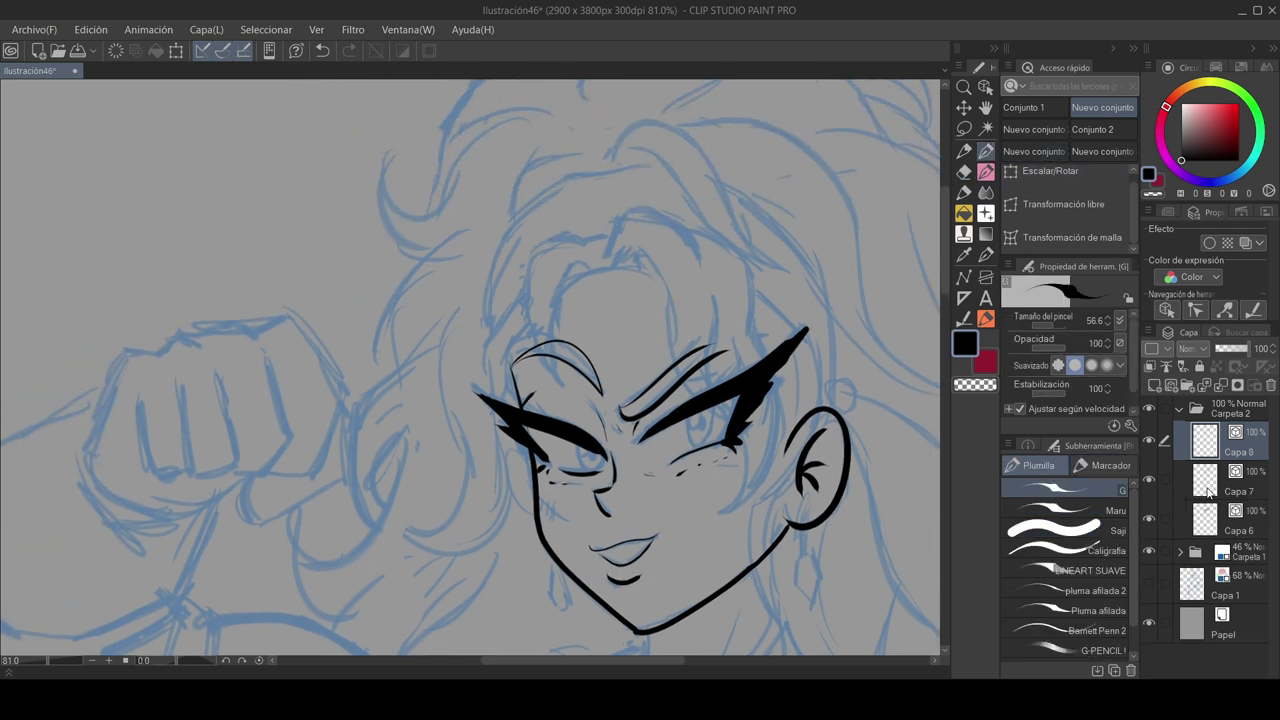
left_click(1208, 490)
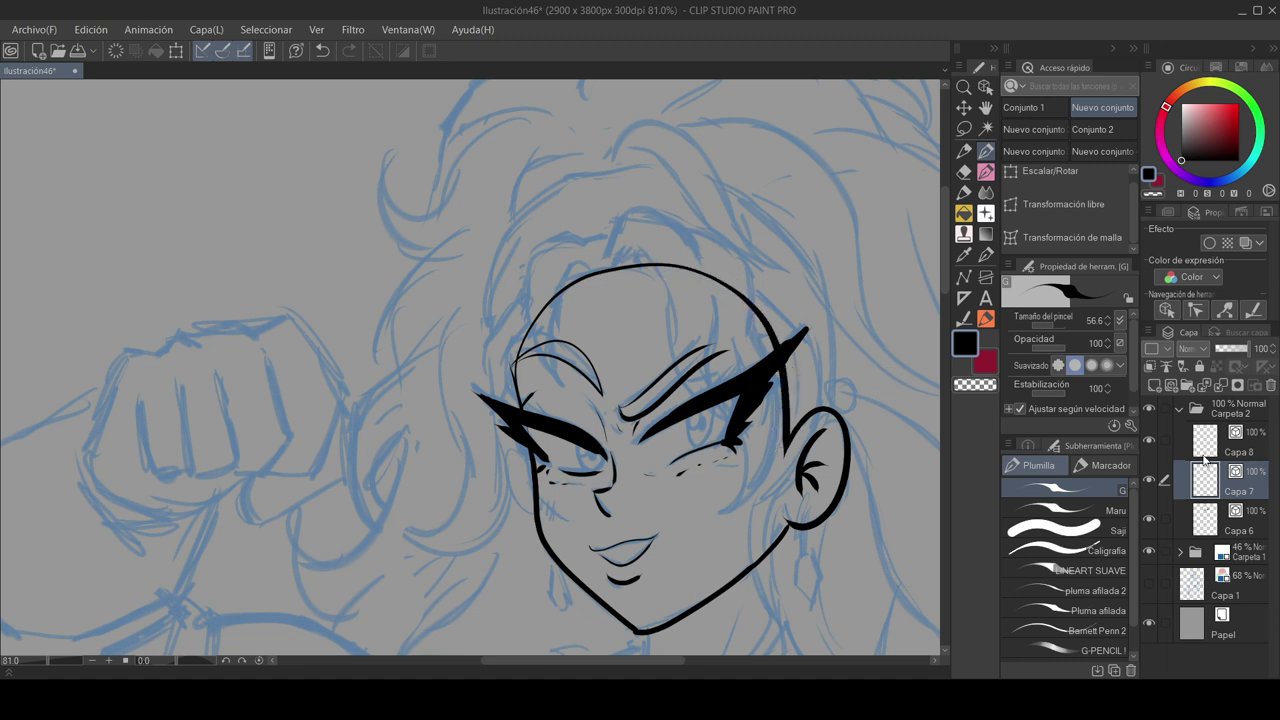
Ink the front hair locks rising over the forehead and falling across the near eye on Capa 8
left_click(1219, 453)
mouse_move(622, 266)
left_mouse_down()
mouse_move(677, 312)
mouse_move(732, 409)
left_mouse_up()
left_click_drag(719, 288, 718, 384)
mouse_move(615, 247)
left_mouse_down()
mouse_move(697, 244)
mouse_move(704, 258)
left_mouse_up()
left_click_drag(692, 230, 765, 440)
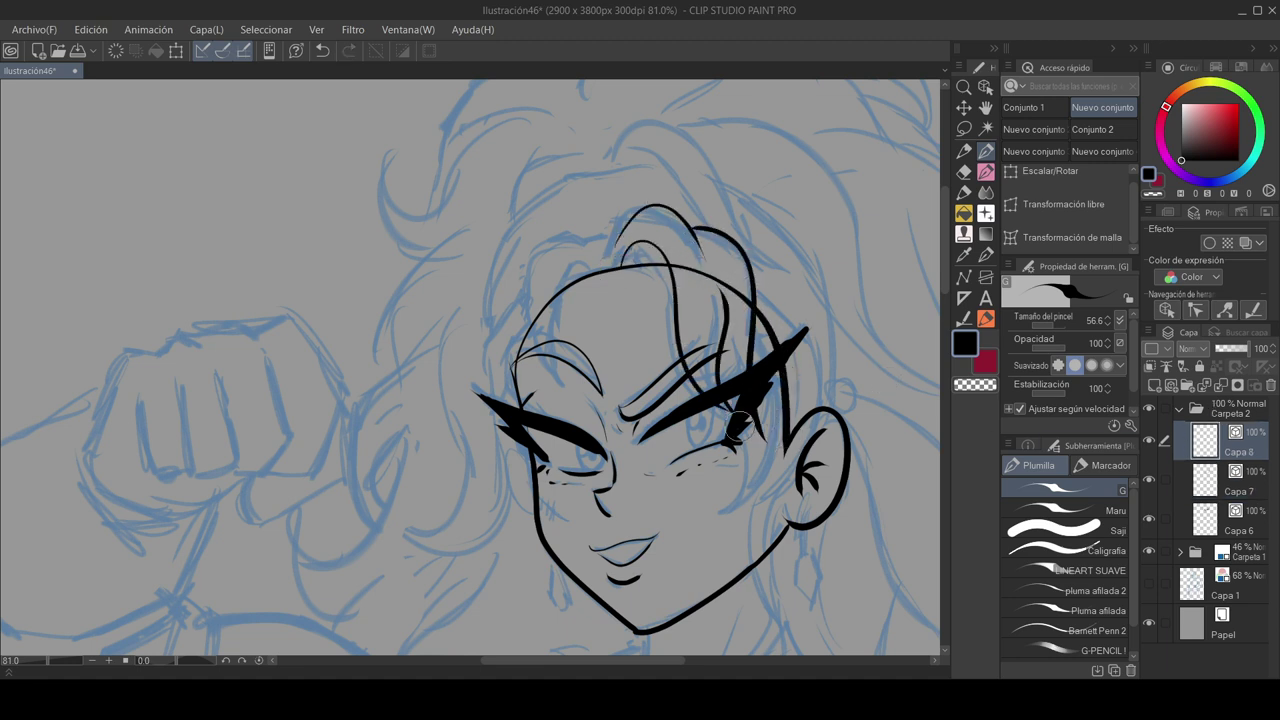
Erase the part of the head contour on Capa 7 that crosses the hair lock with the Vector eraser
left_click(1215, 478)
key("e")
left_click_drag(690, 275, 740, 330)
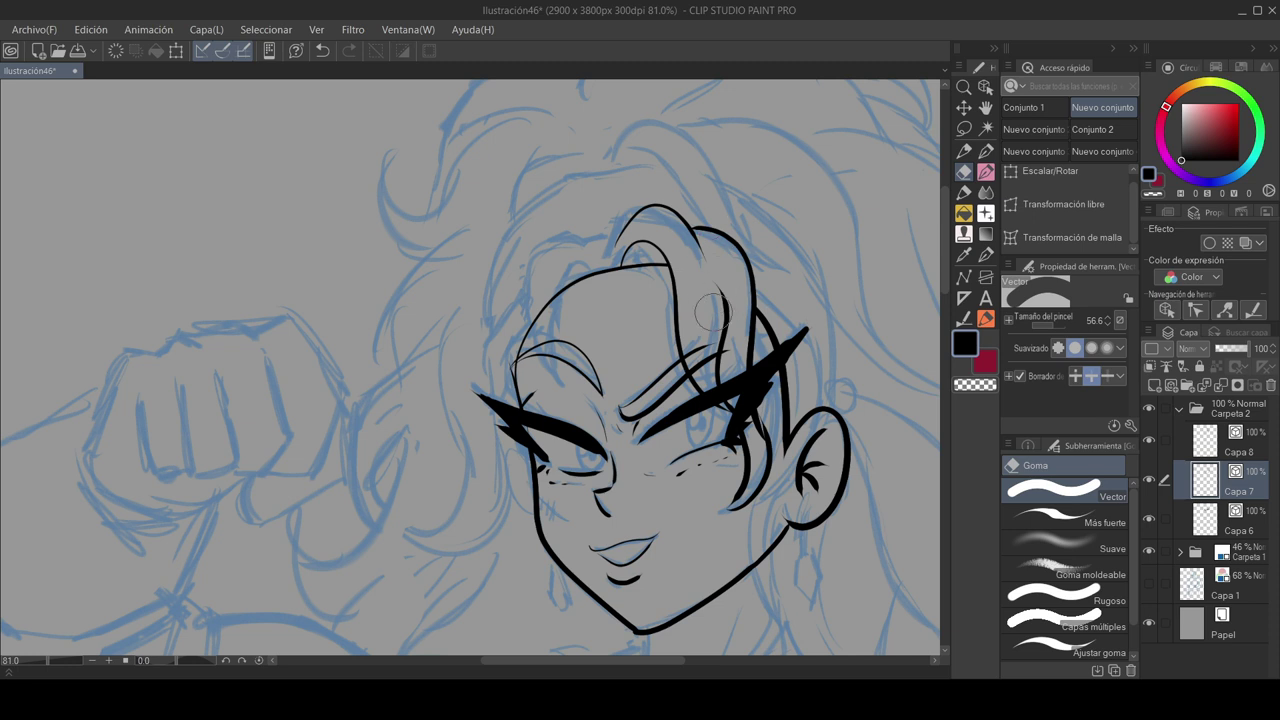
Switch back to Capa 8 with the 8B pencil and hide Capa 7
left_click(1226, 447)
key("p")
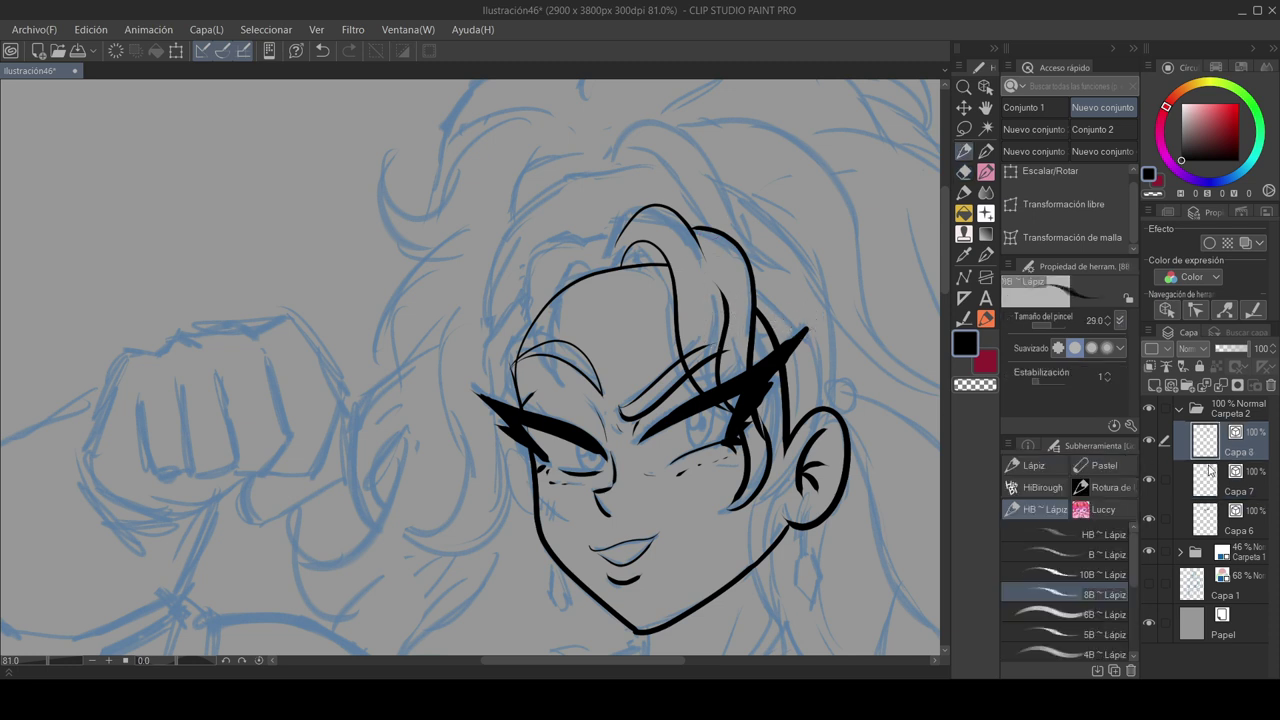
left_click(1150, 479)
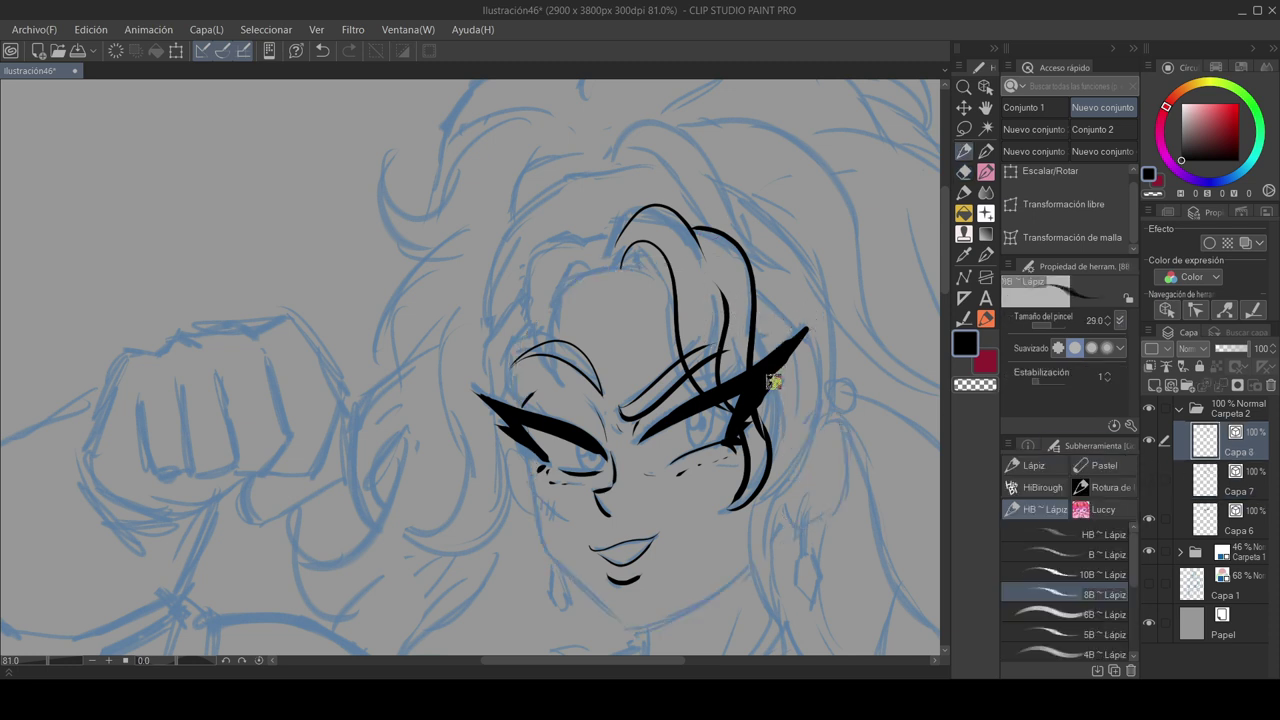
Ink the hair lock running down beside the far eye on Capa 8
key("p")
mouse_move(812, 346)
left_mouse_down()
mouse_move(812, 422)
mouse_move(773, 514)
left_mouse_up()
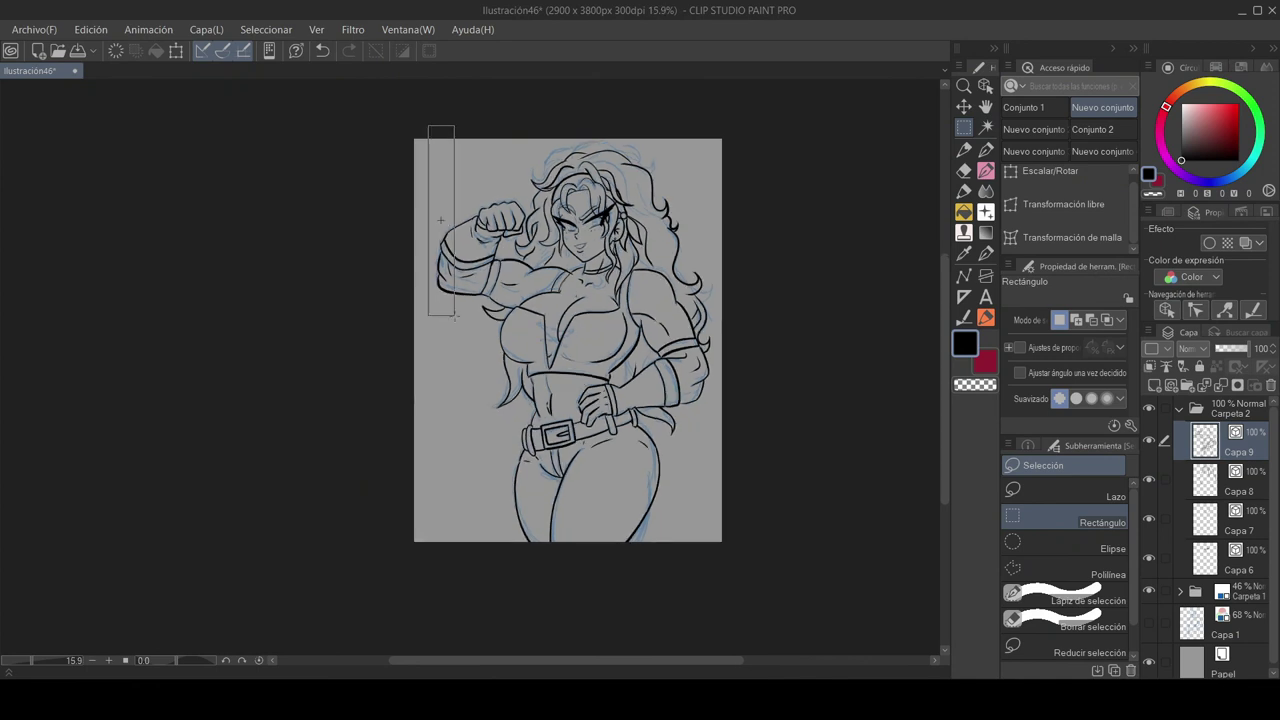
Crop the canvas to 2768 x 3800 px around the figure and hide the sketch folder Carpeta 1
left_click_drag(455, 316, 750, 565)
left_click(441, 567)
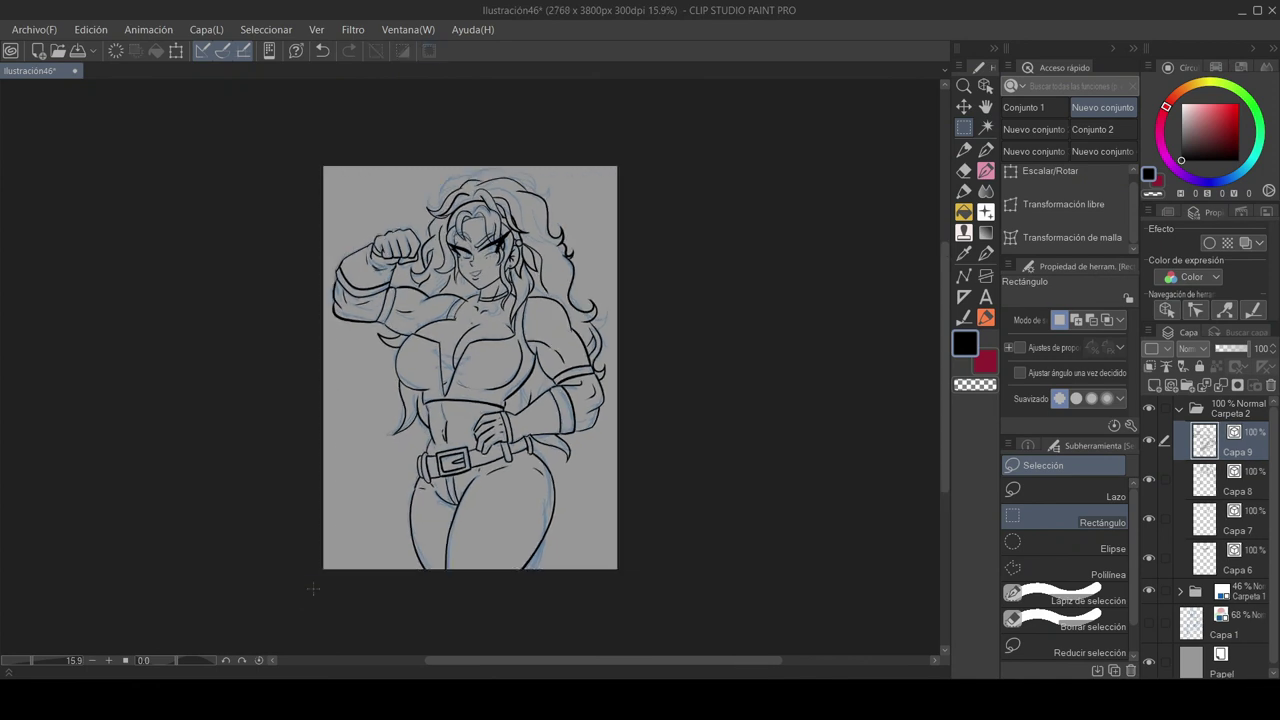
left_click(1180, 409)
left_click(1150, 435)
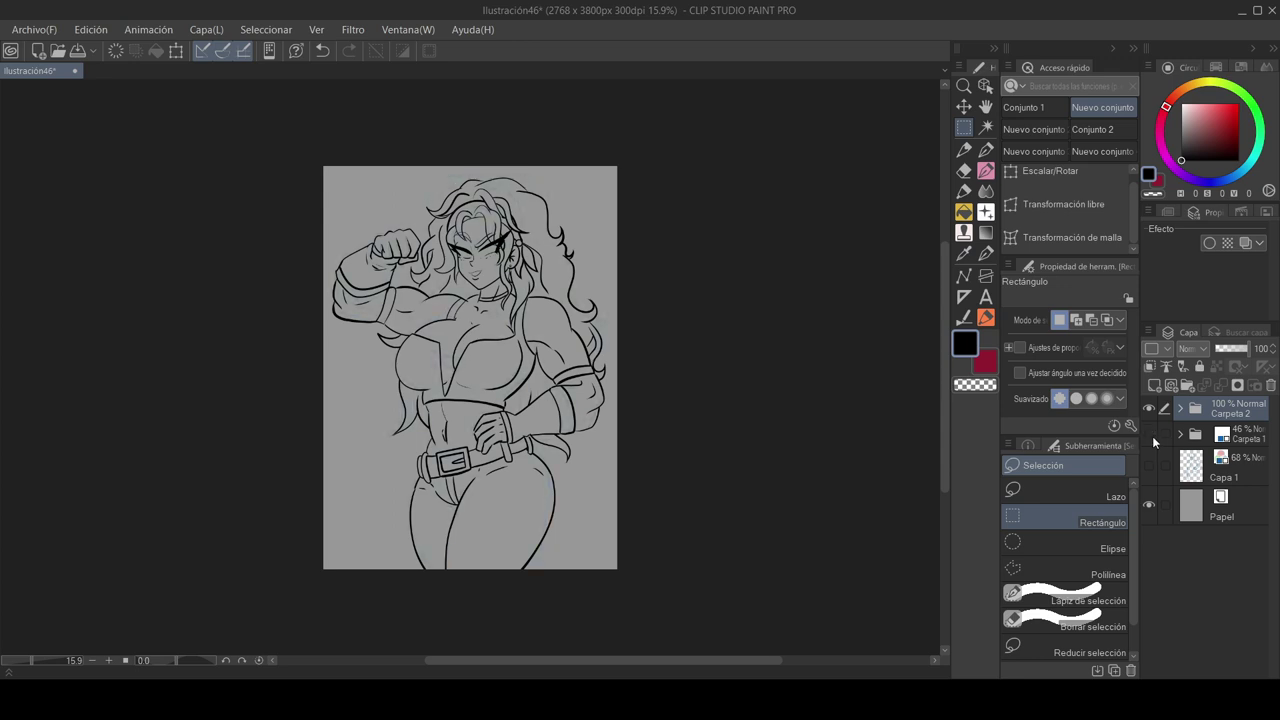
left_click_drag(735, 417, 795, 432)
Add layer Capa 10 below the lineart folder and auto-select the background around the figure, referring to all layers
left_click(1215, 438)
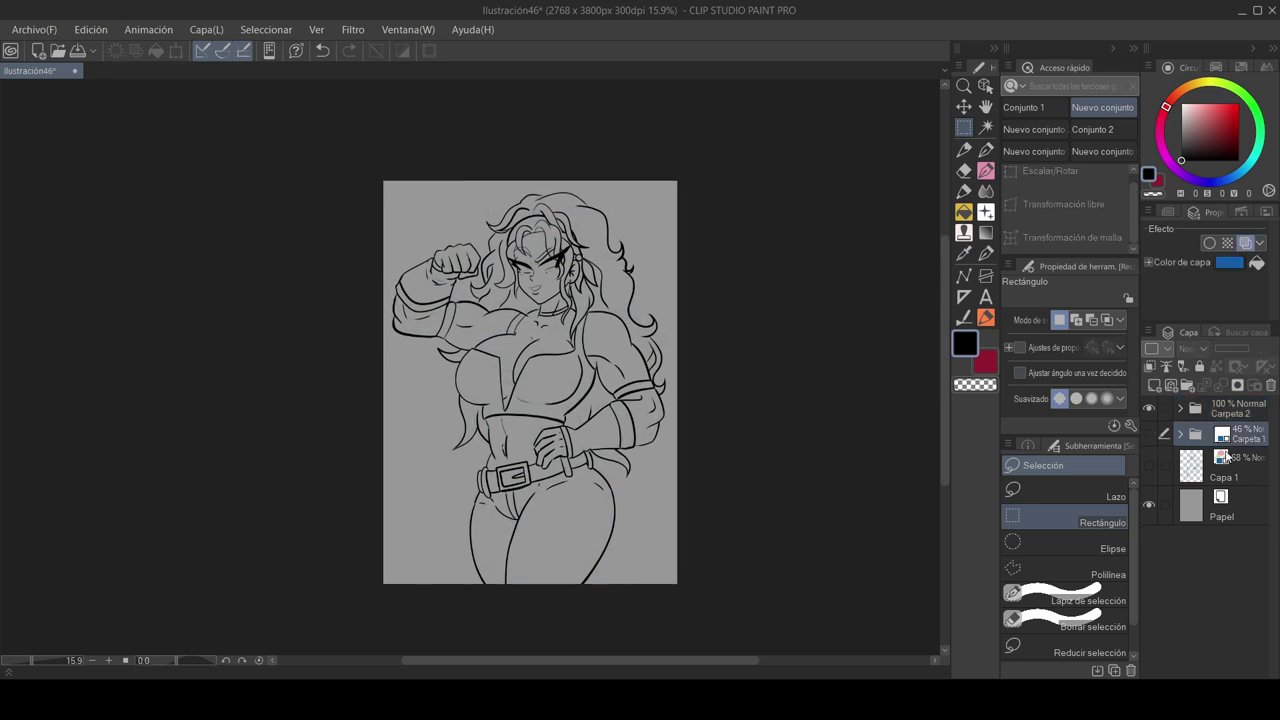
left_click(1156, 385)
left_click(985, 127)
left_click(1182, 118)
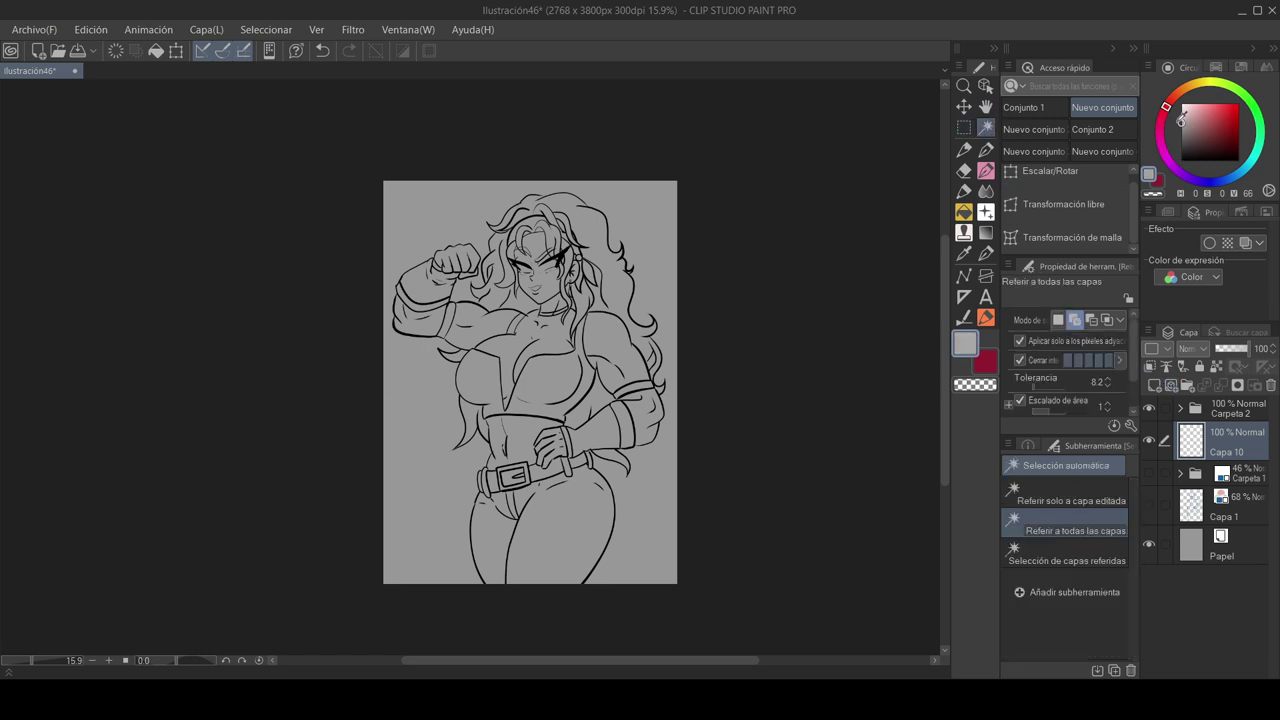
left_click(651, 260)
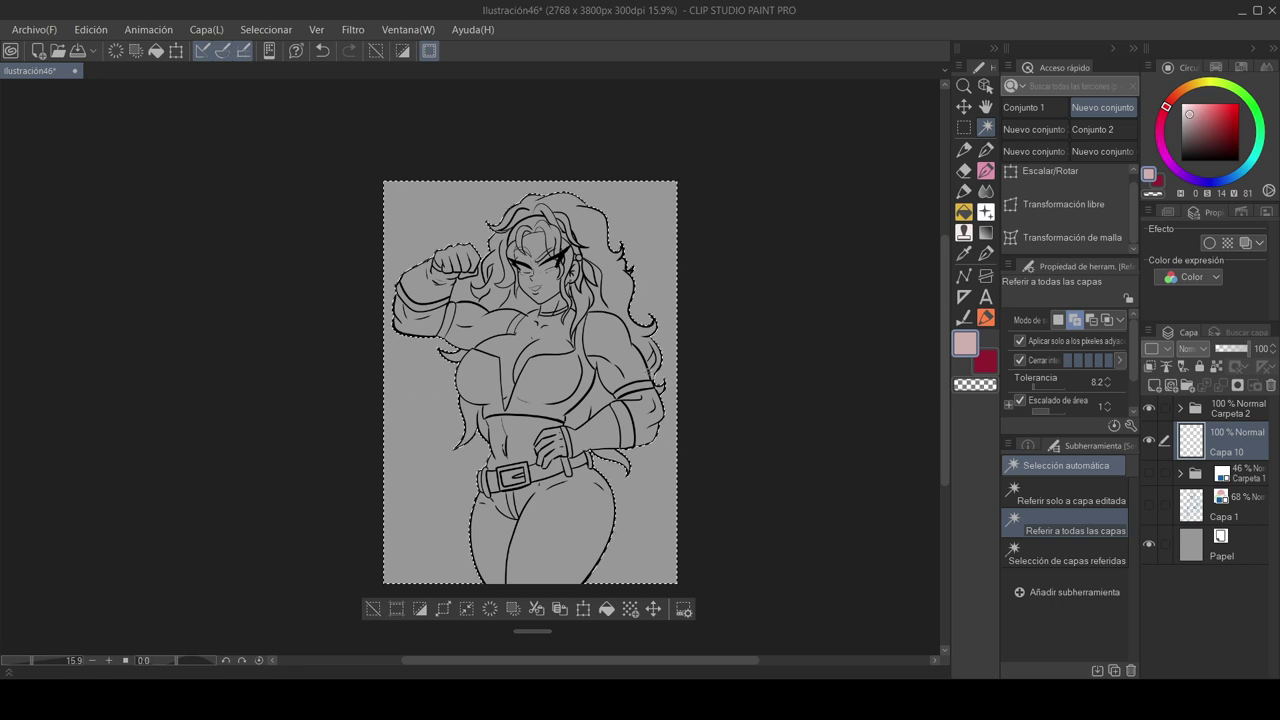
Invert the selection, fill the character's silhouette with light pink on Capa 10, and deselect
scroll(490, 280, "up", 3)
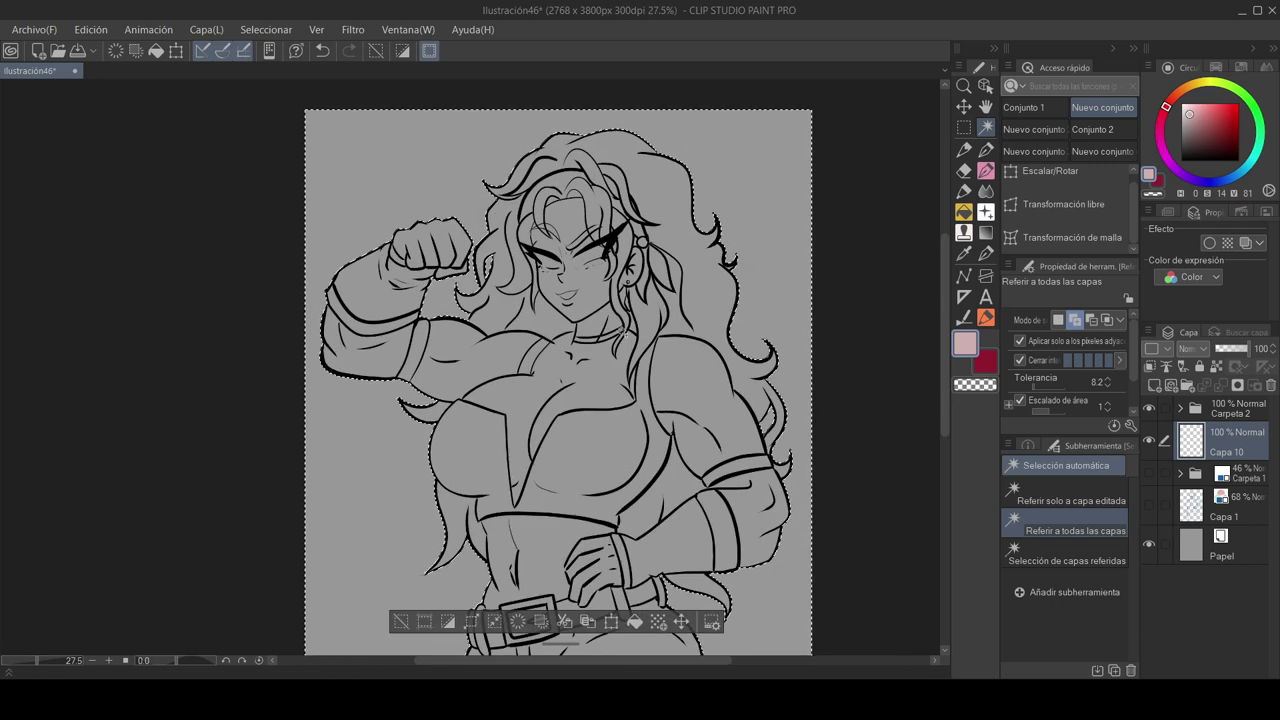
scroll(716, 345, "down", 3)
left_click_drag(716, 392, 676, 356)
left_click(474, 606)
left_click(659, 608)
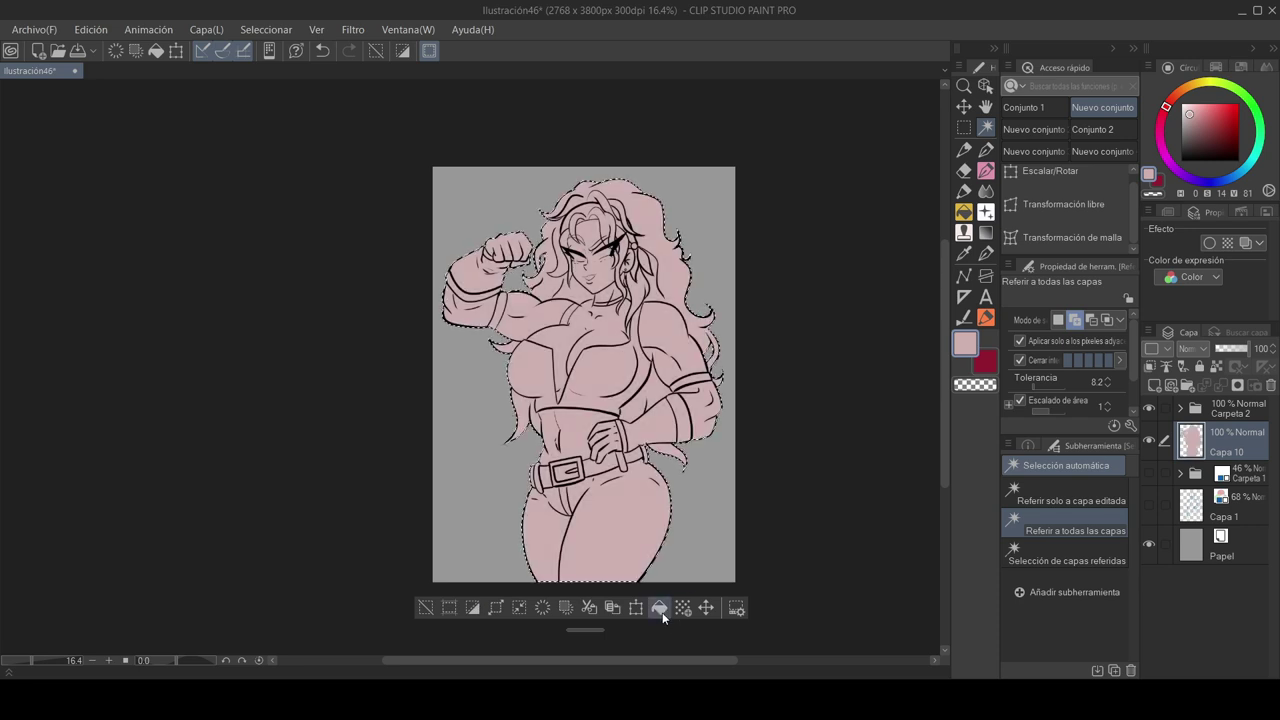
left_click(1030, 107)
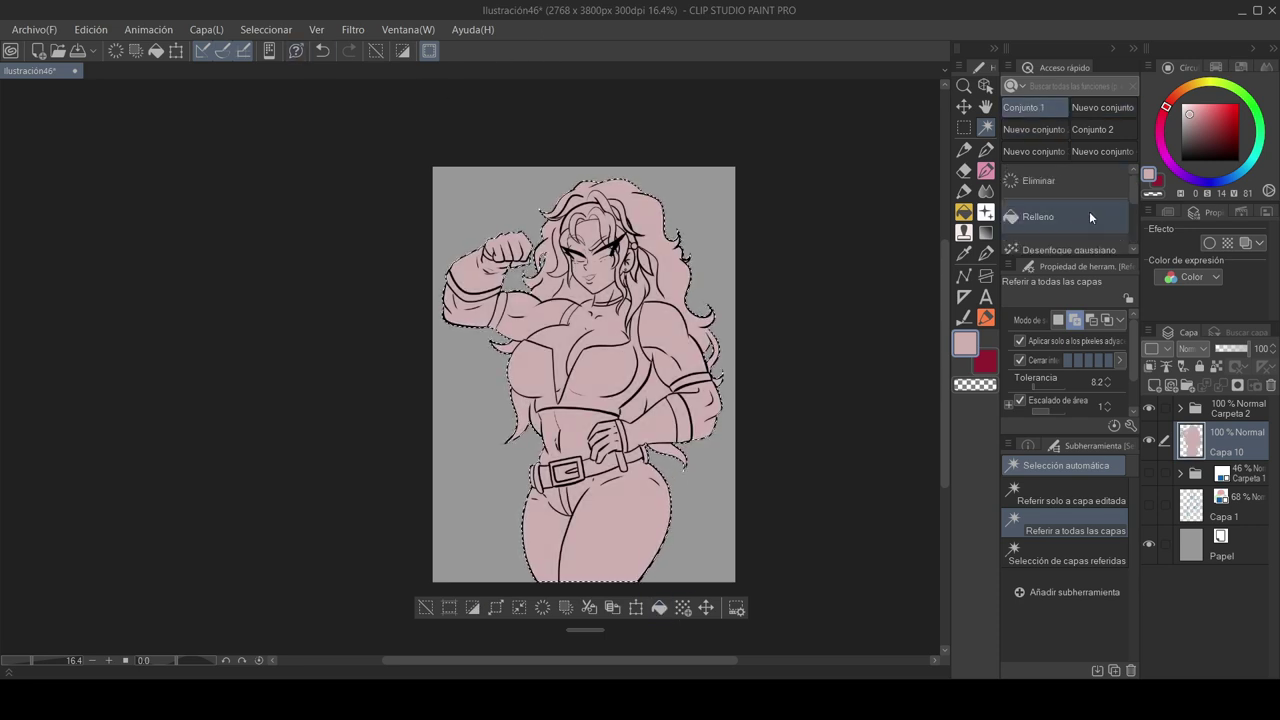
left_click(426, 608)
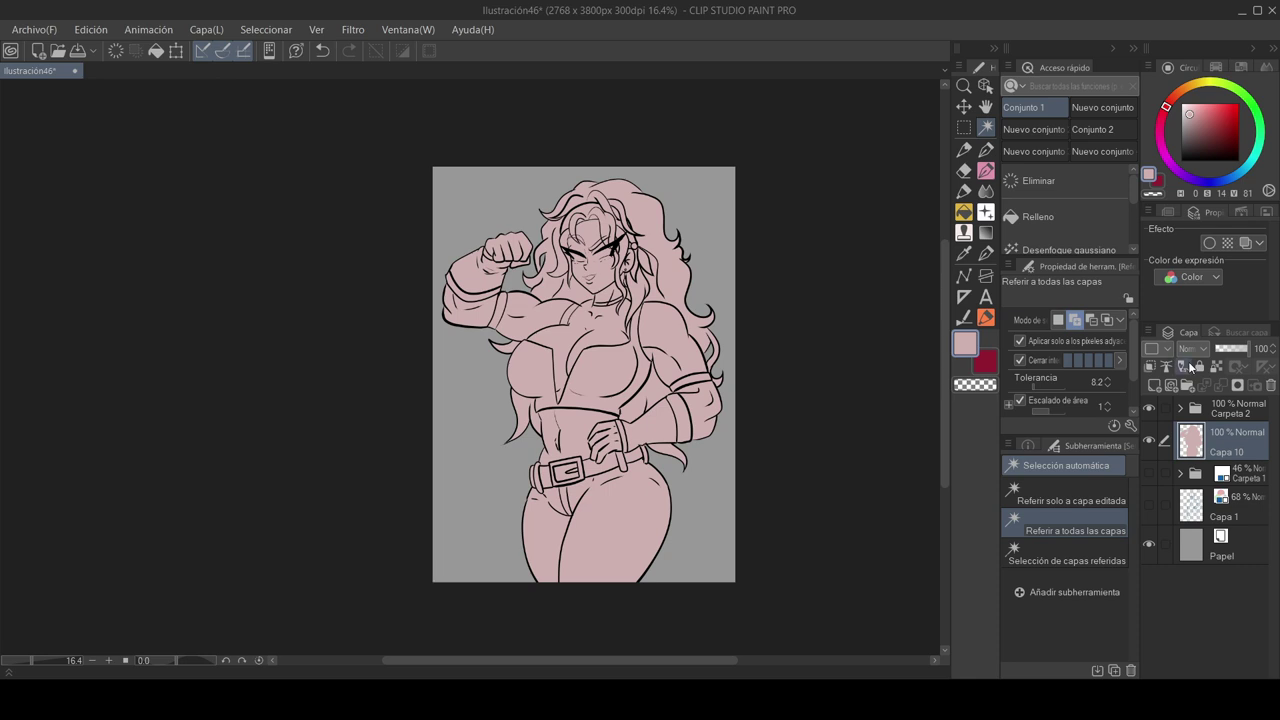
Create folder Carpeta 3 clipped to Capa 10 and add Capa 11 inside it, with the fill tool referring to other layers
left_click(1187, 386)
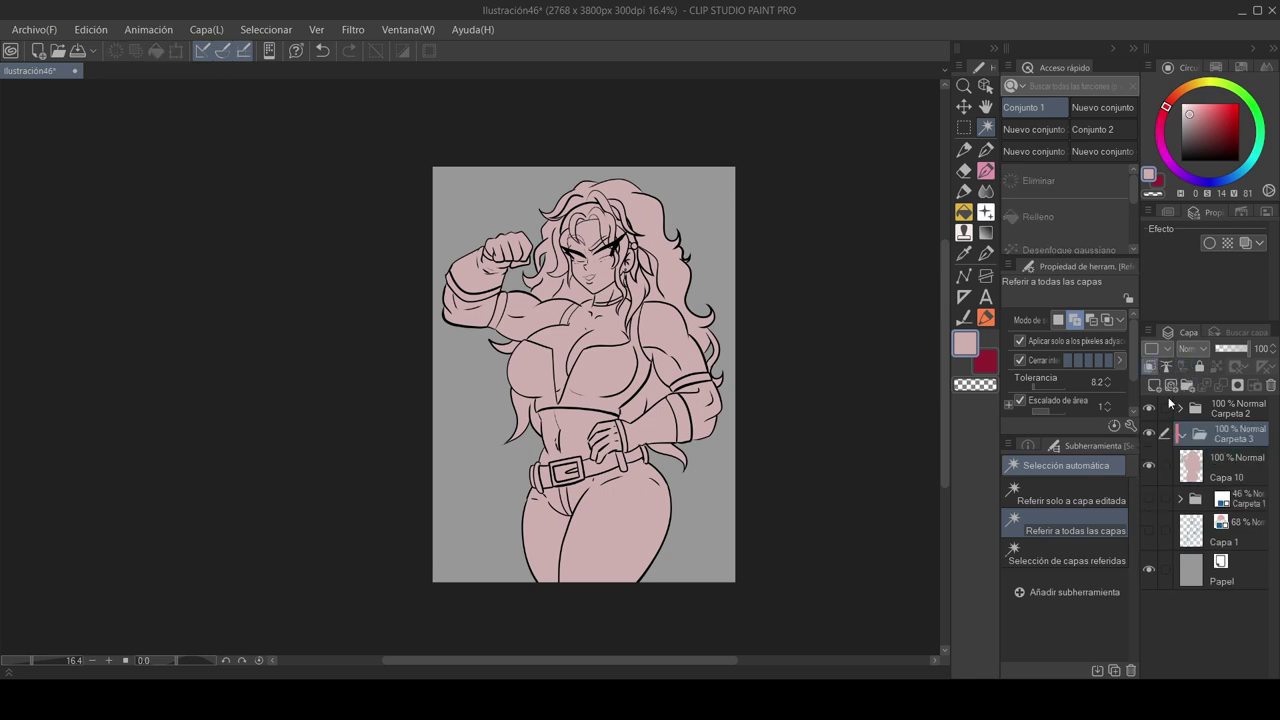
left_click(1158, 384)
left_click(1018, 210)
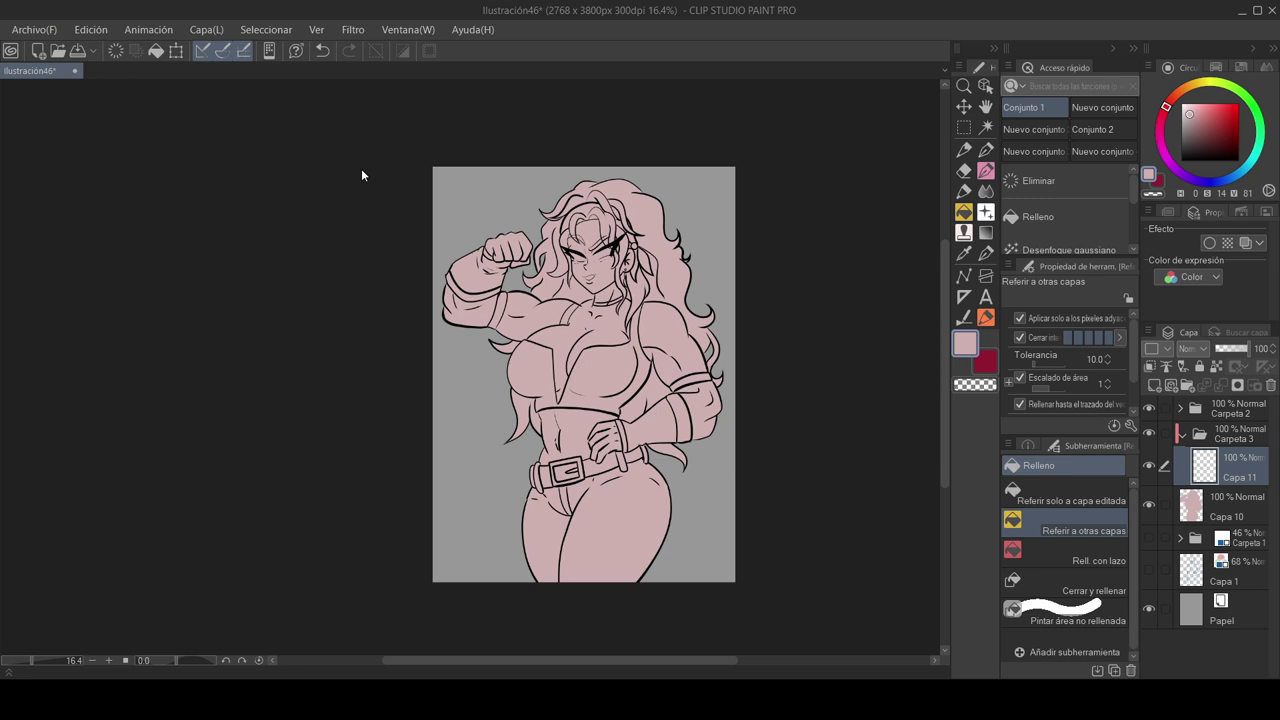
Fill the neck, chest, arms, waist, hand and raised fist with an orange skin tone (H 20, S 46, V 82) on Capa 11
left_click(208, 355)
scroll(608, 280, "up", 4)
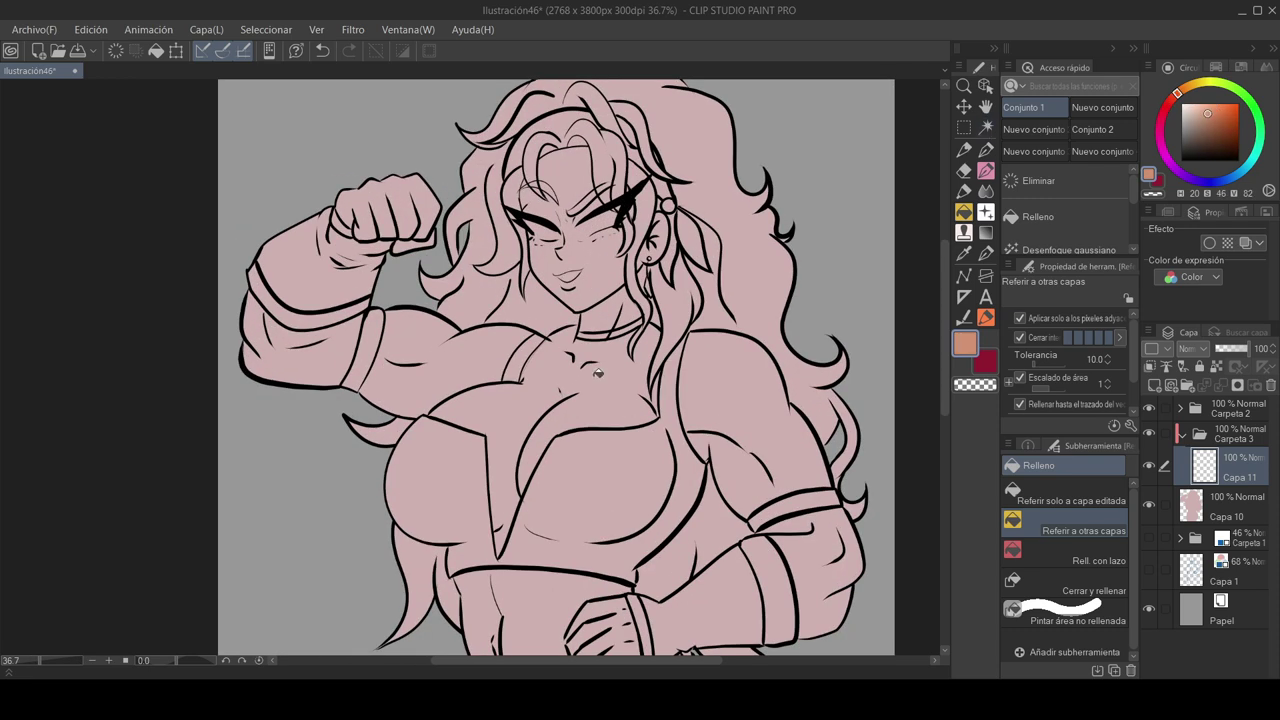
left_click(598, 372)
left_click(740, 395)
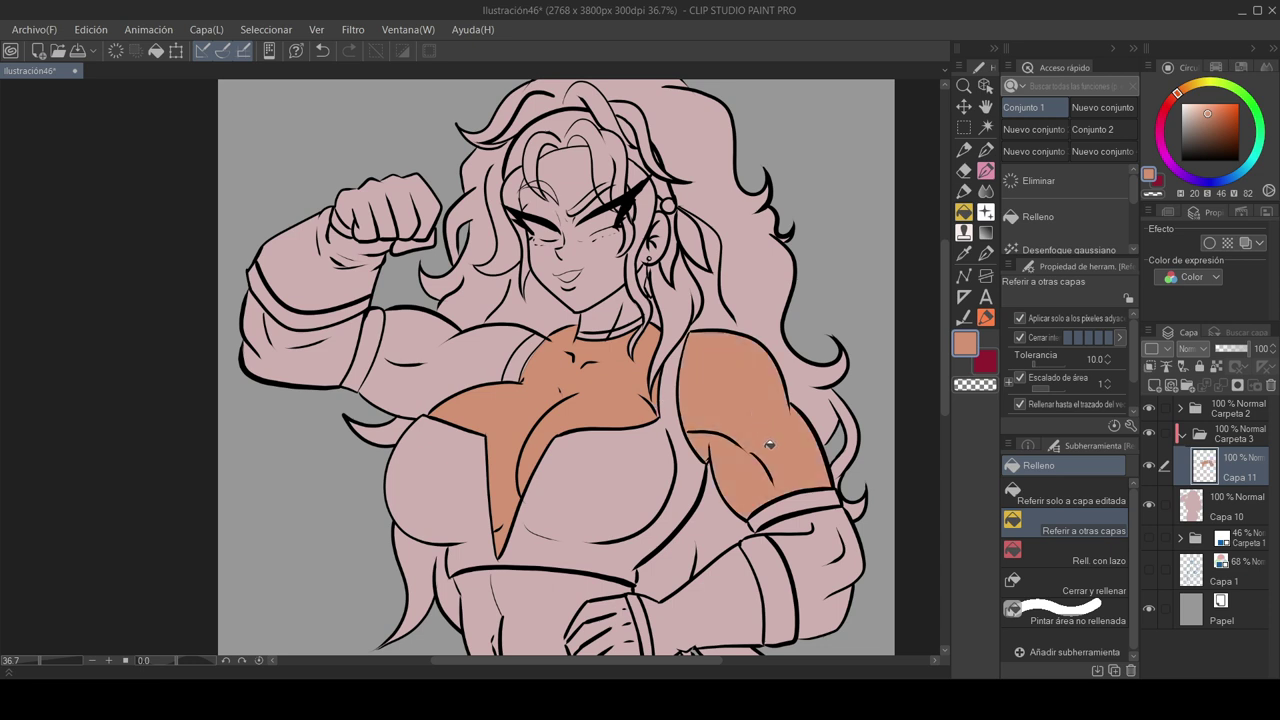
left_click_drag(710, 595, 727, 508)
left_click(641, 541)
left_click(550, 540)
left_click_drag(500, 320, 614, 435)
left_click(570, 380)
left_click(556, 250)
Try to fill the face with the skin tone and undo the fill
left_click(720, 292)
key("ctrl+z")
key("ctrl+z")
key("ctrl+z")
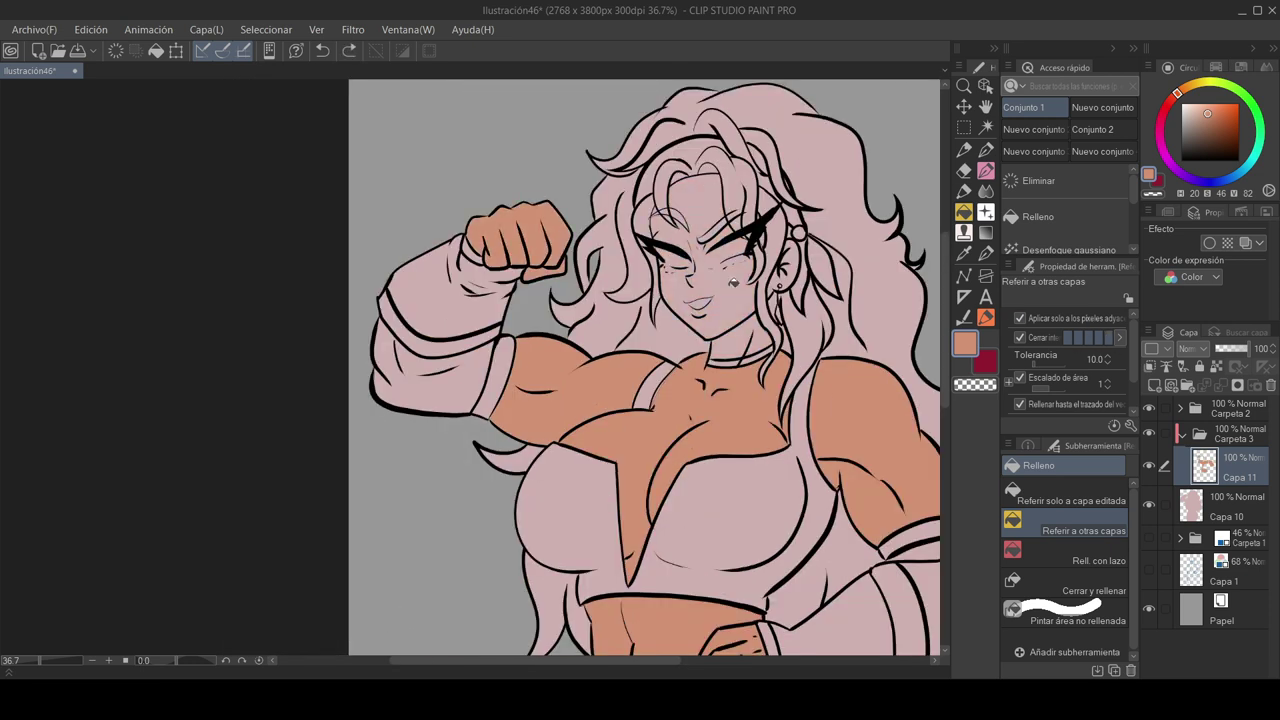
Lower the fill tool's gap-closing level and fill the face, forehead, neck and ear with the skin tone
left_click(1090, 338)
left_click(720, 290)
left_click(704, 202)
left_click(742, 340)
left_click(786, 270)
Add Capa 12, close off the hair edges with dark red pen strokes, and fill the hair with red
scroll(800, 250, "down", 1)
mouse_move(882, 354)
left_mouse_down()
mouse_move(792, 243)
mouse_move(852, 392)
left_mouse_up()
left_click(986, 151)
left_click(1154, 385)
left_click(987, 362)
left_click_drag(840, 262, 880, 346)
left_click_drag(1057, 330, 1042, 326)
mouse_move(878, 335)
left_mouse_down()
mouse_move(834, 226)
mouse_move(788, 188)
mouse_move(880, 380)
mouse_move(850, 350)
left_mouse_up()
left_click(964, 212)
left_click(810, 242)
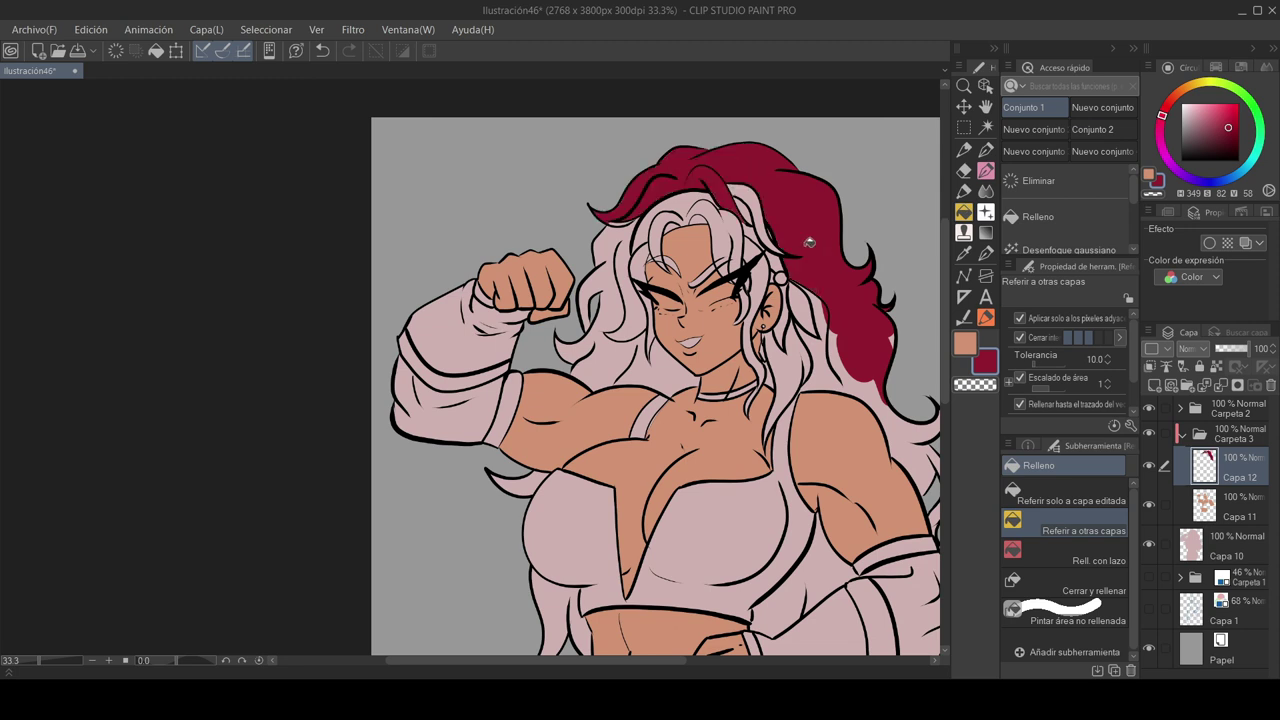
left_click(750, 214)
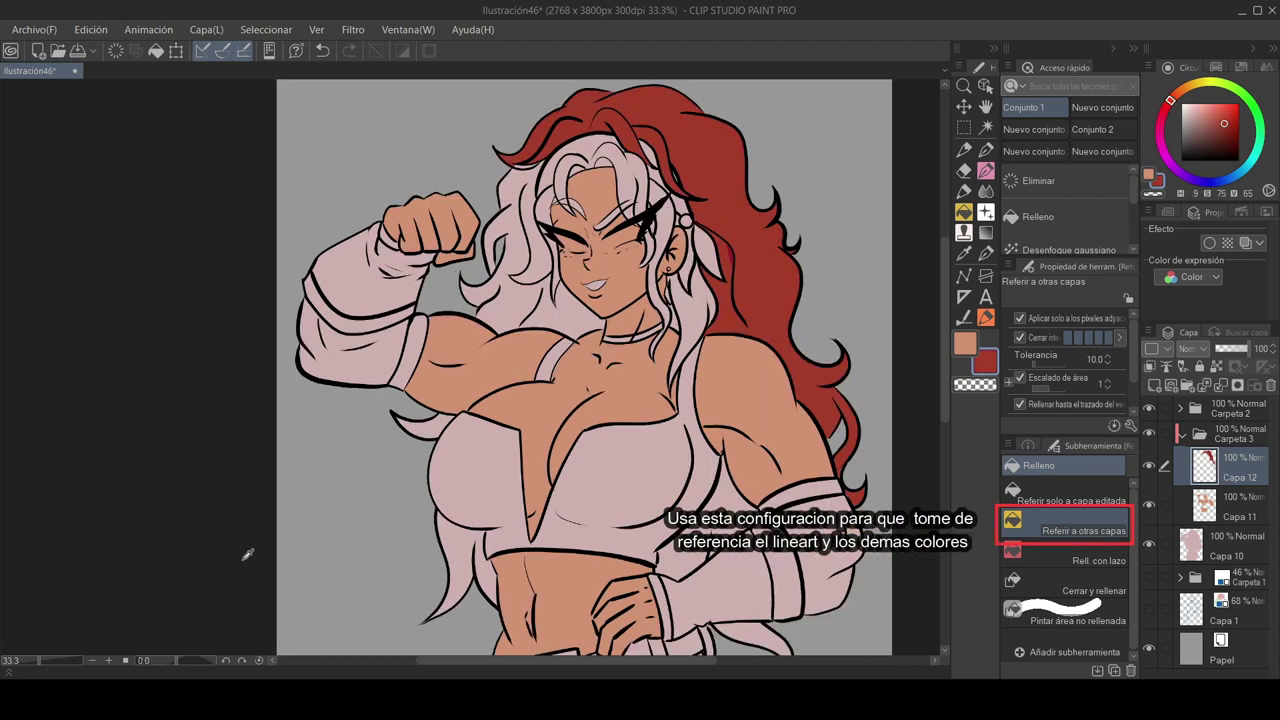
Recolour the hair golden yellow by refilling the transparency-locked Capa 12
left_click(1190, 505)
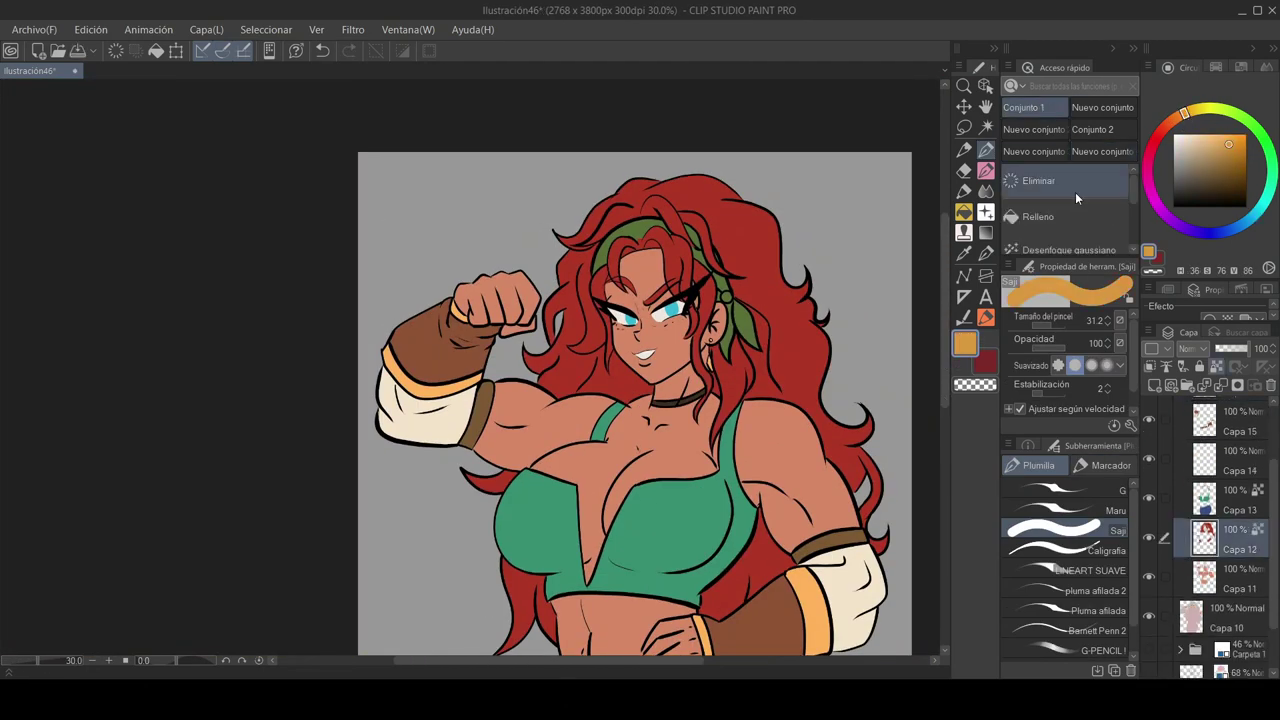
left_click(1175, 120)
left_click(1230, 158)
left_click(1060, 217)
left_click(1227, 153)
left_click(1060, 217)
left_click(1188, 112)
left_click(1219, 150)
left_click(1070, 217)
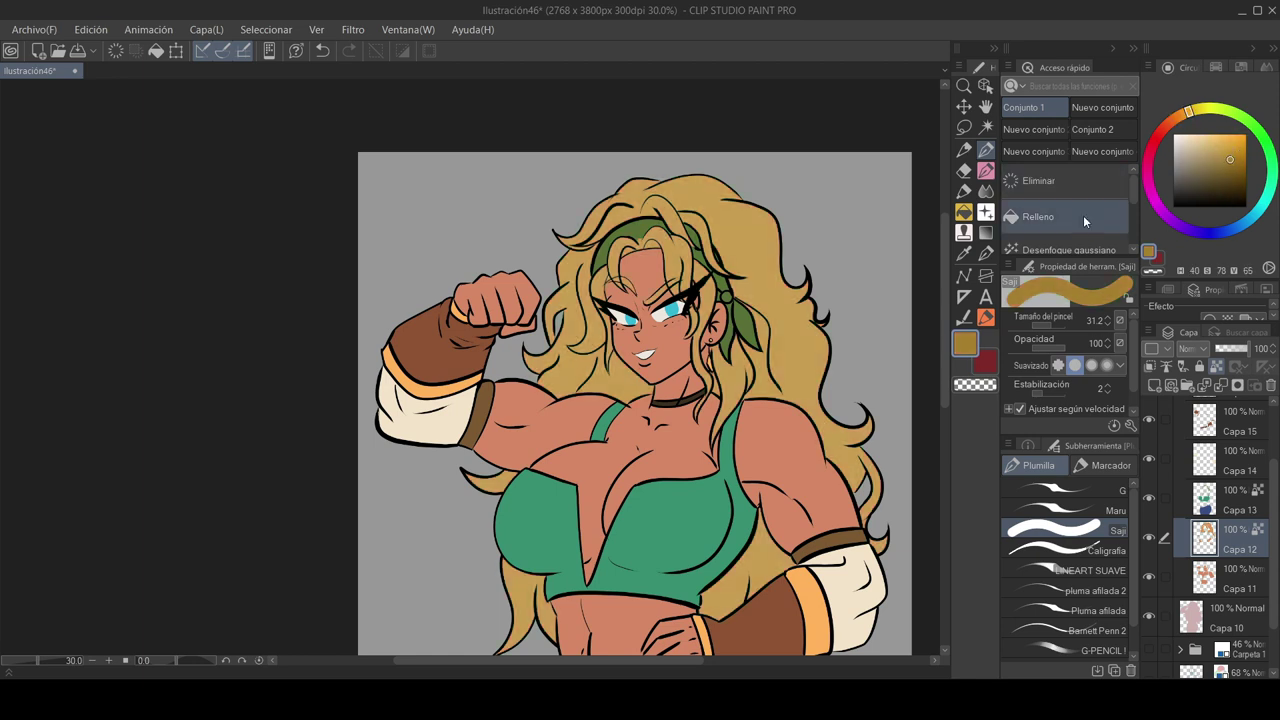
Sample the skin colour with Capa 11 selected, and undo the golden hair fills
left_click(1206, 577)
left_click(805, 430, "alt")
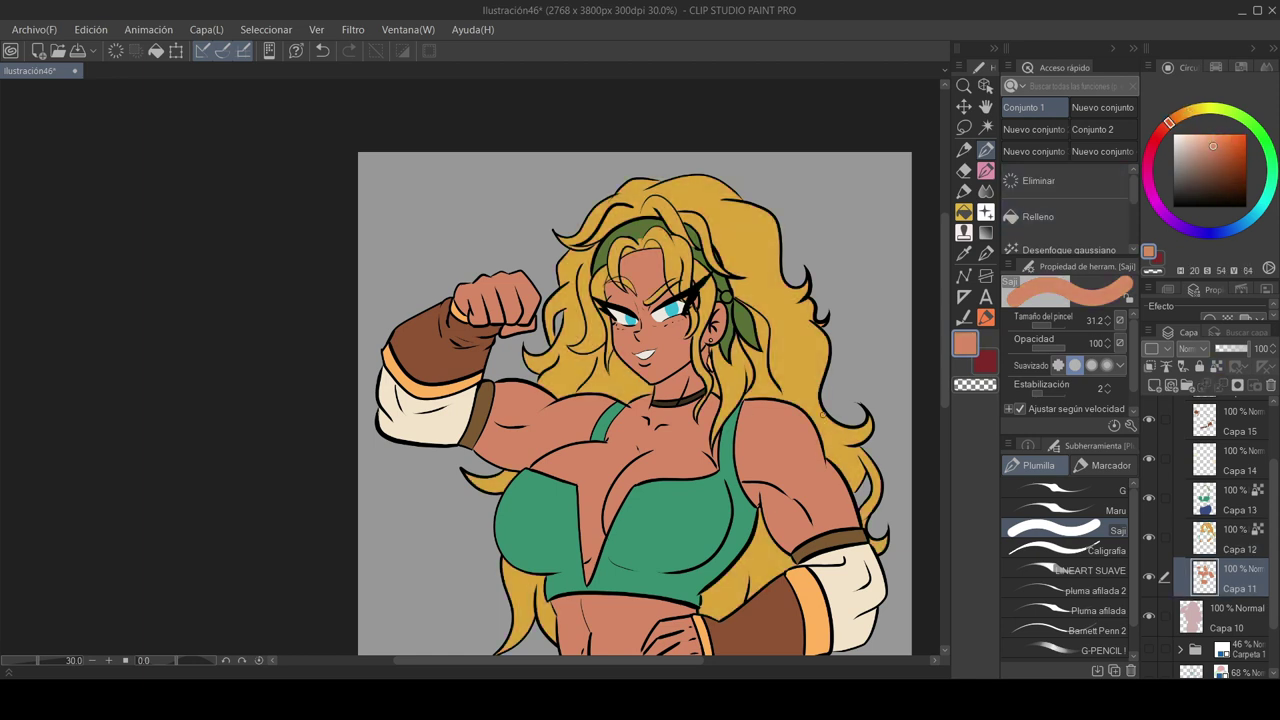
key("ctrl+z")
key("ctrl+z")
key("ctrl+z")
key("ctrl+z")
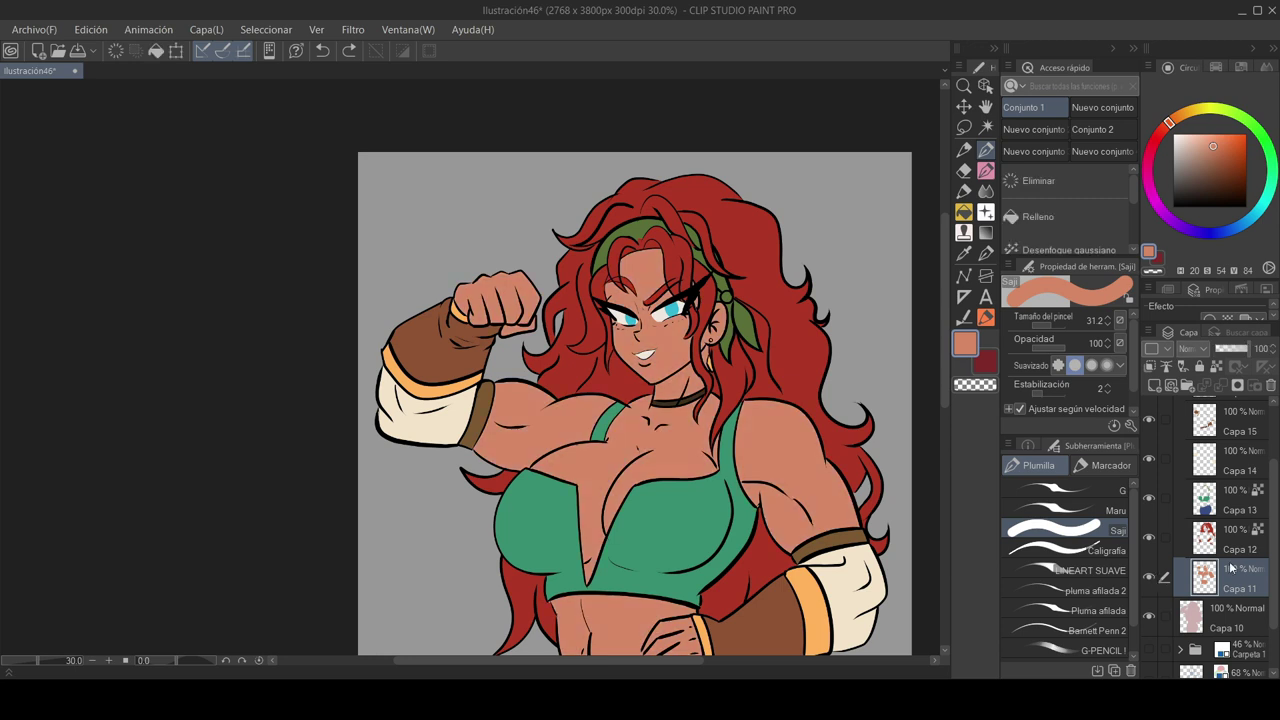
Sample the hair colour on Capa 12, shift it to a darker red, and refill the hair
left_click(1206, 538)
left_click(801, 350, "alt")
left_click(1162, 131)
left_click(1235, 165)
left_click(1060, 217)
Refill the skin on Capa 11 with a lighter peach tone (H 27, S 47, V 92) and save the illustration
left_click(1206, 577)
left_click(805, 430, "alt")
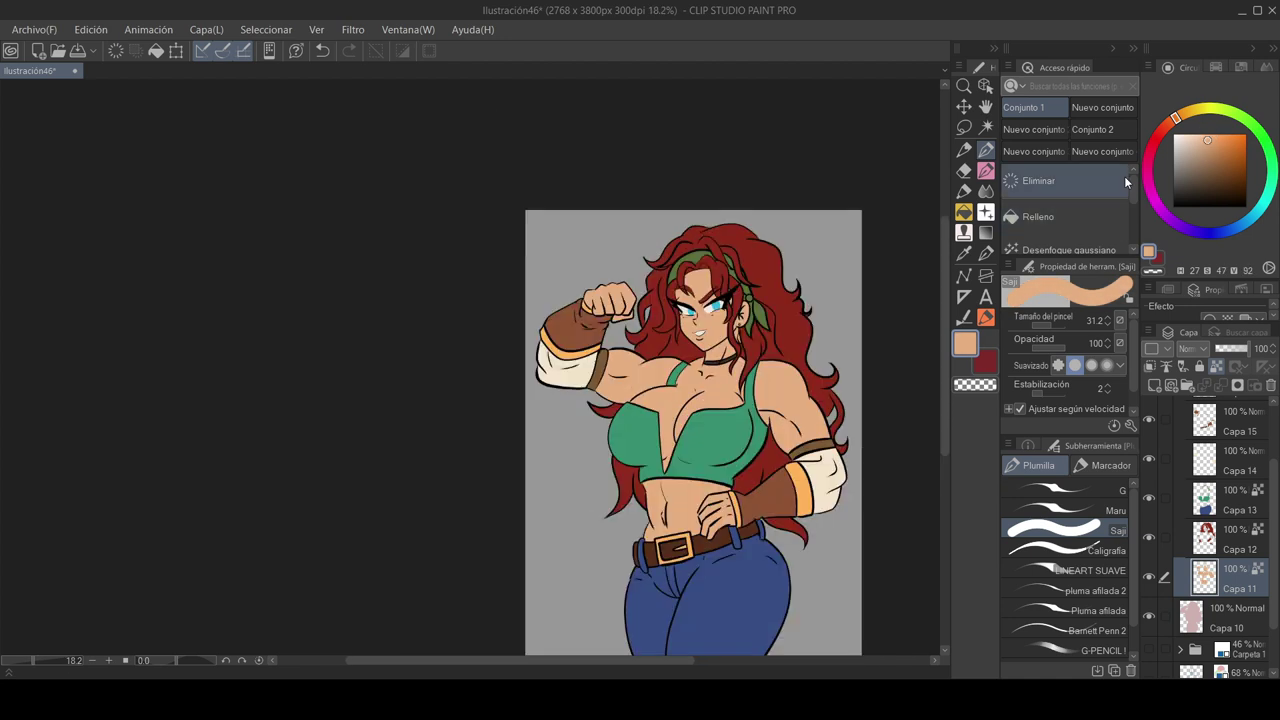
left_click_drag(838, 418, 850, 449)
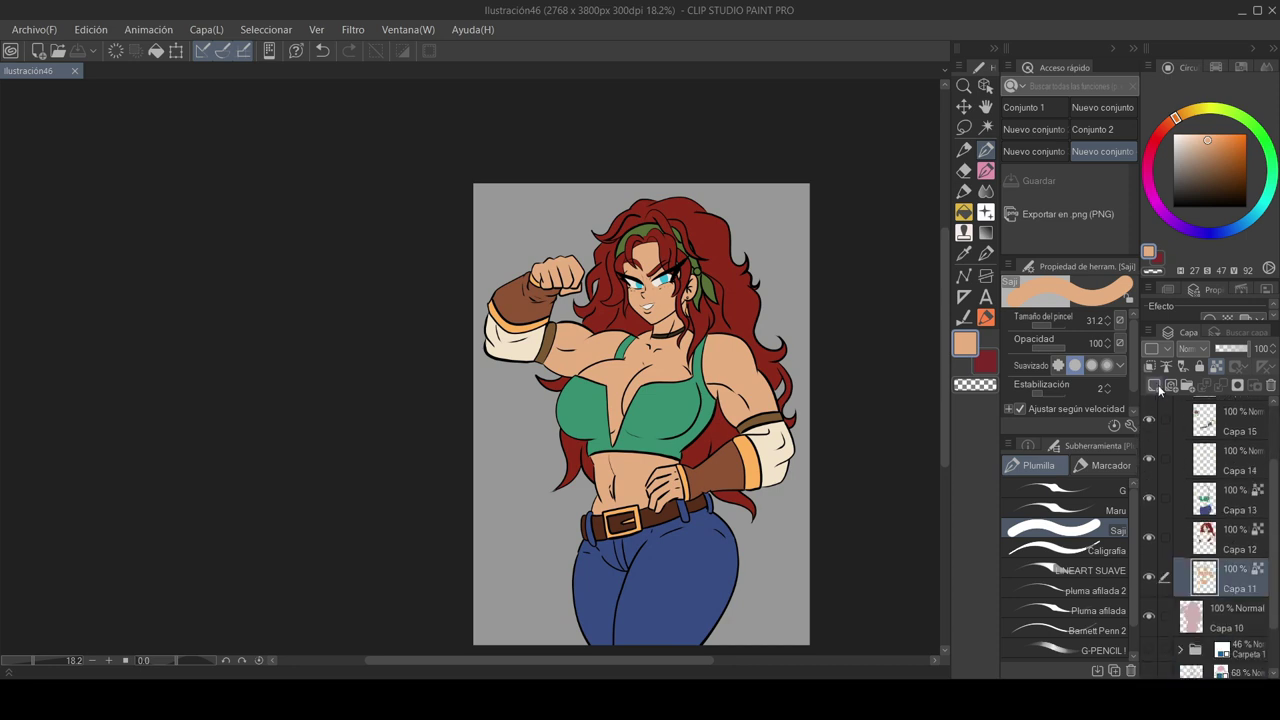
Add clipped layer Capa 17 above the skin layer and choose the Suave airbrush
left_click(1155, 386)
scroll(645, 285, "up", 5)
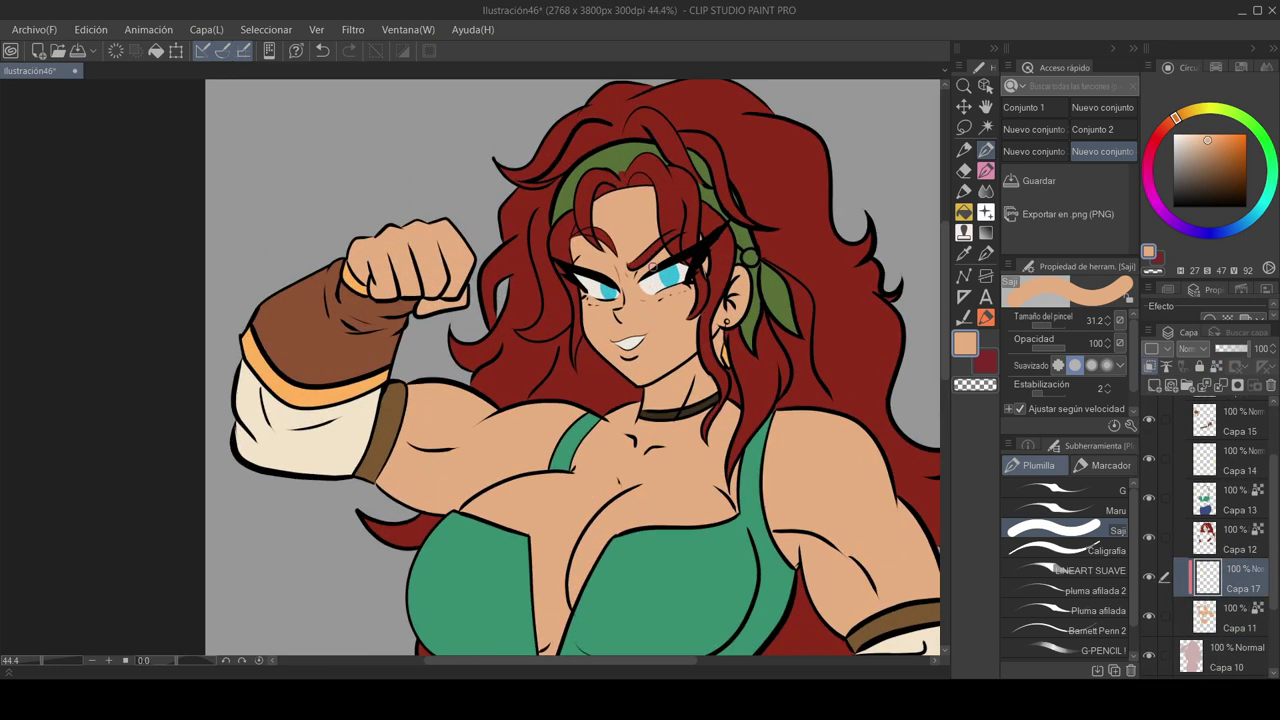
left_click(986, 170)
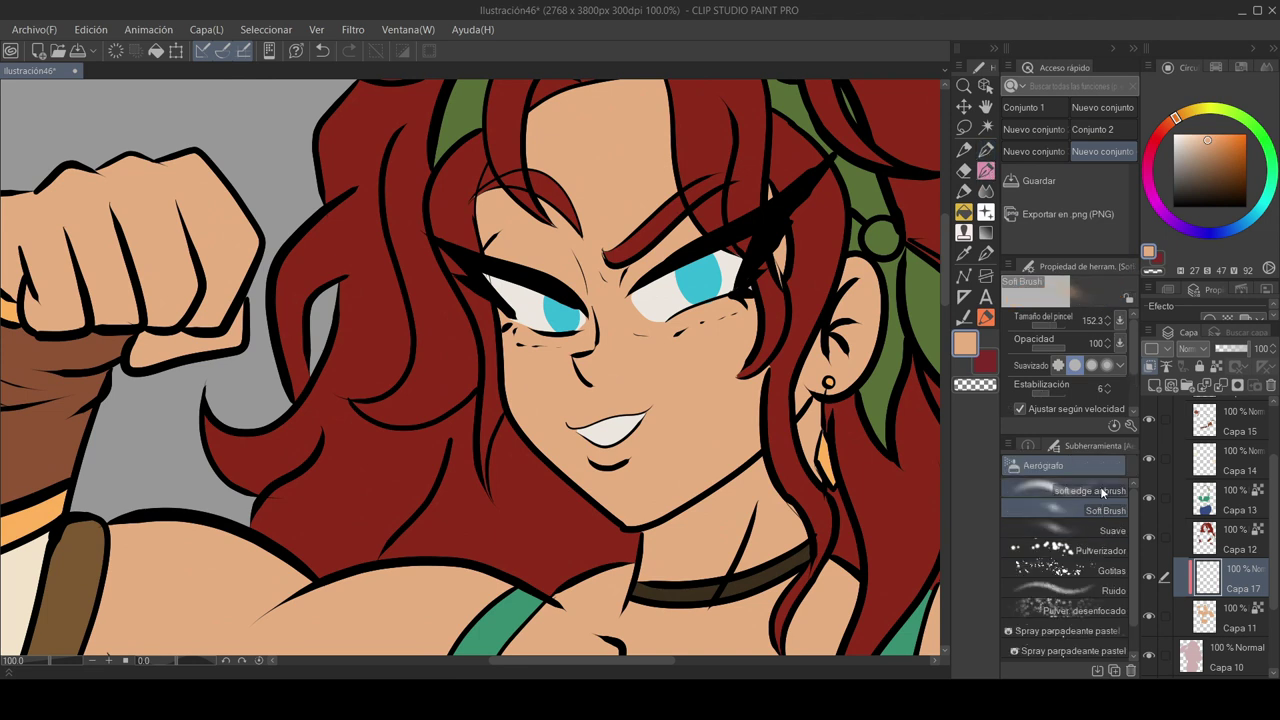
left_click(1110, 530)
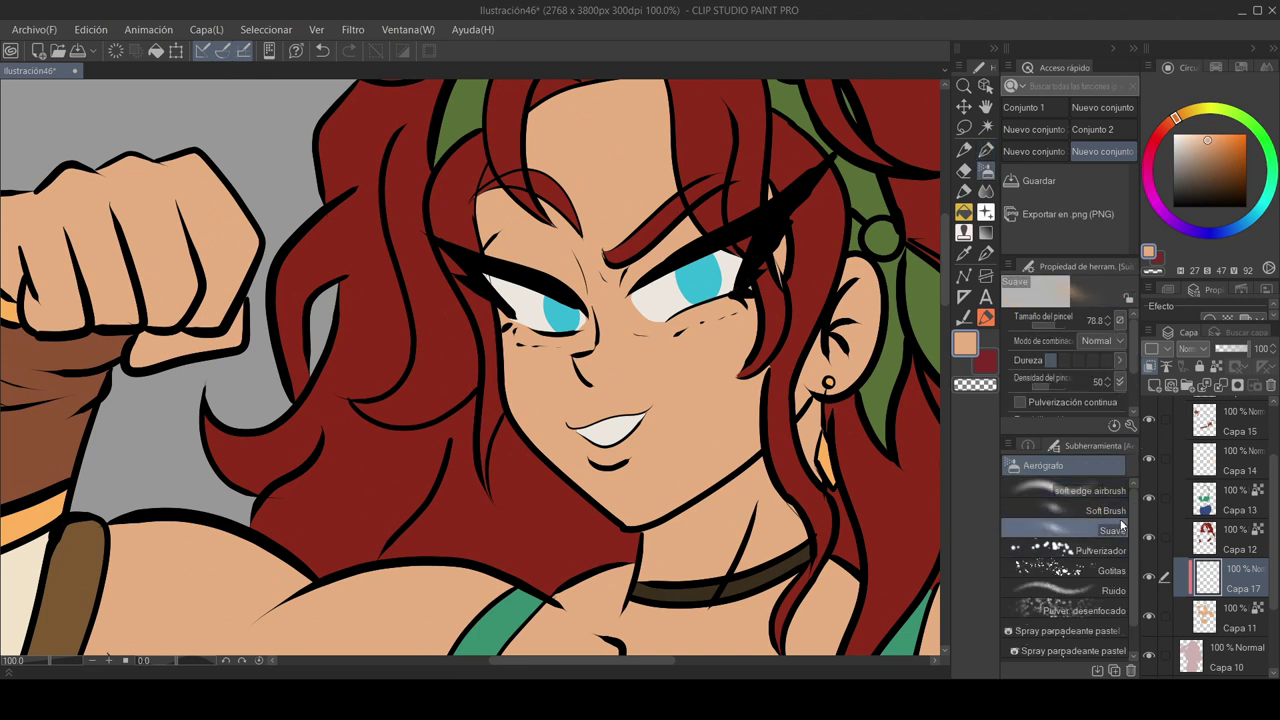
Set Capa 17 to multiply, airbrush salmon blush (H 13, S 58, V 100) on both cheeks, and blend it
left_click_drag(1177, 121, 1167, 127)
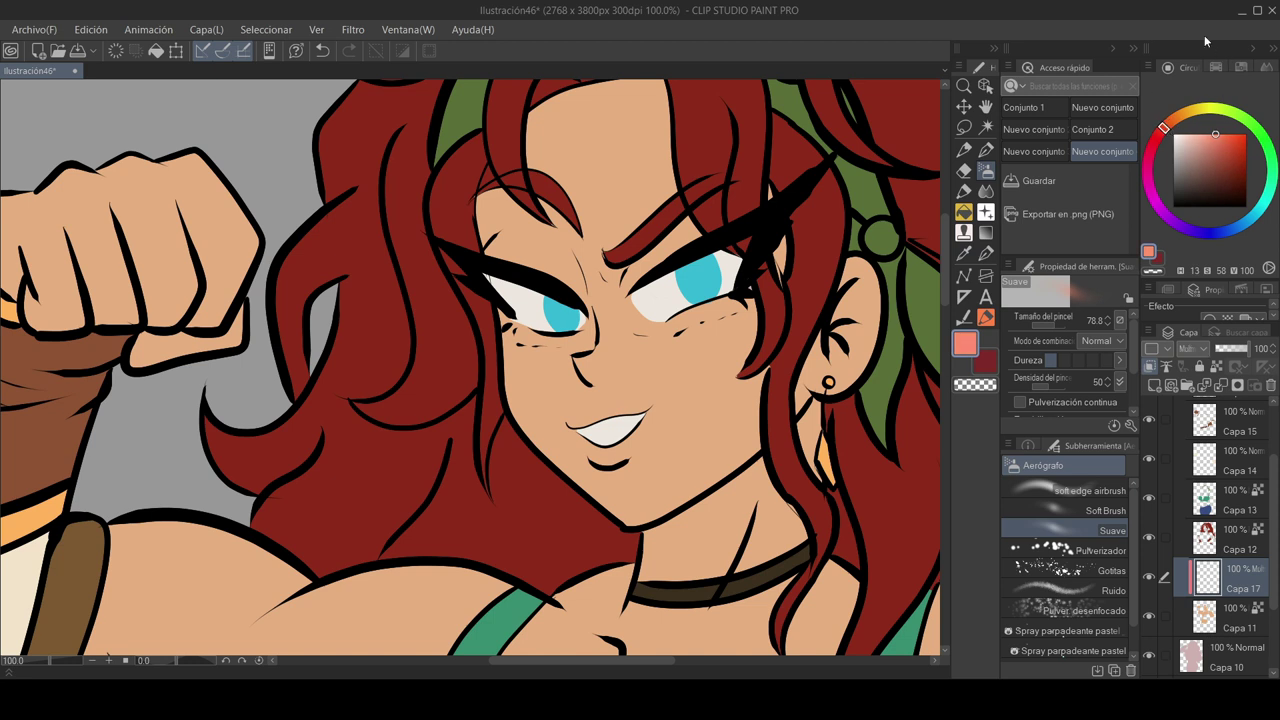
left_click(983, 366)
left_click(1216, 69)
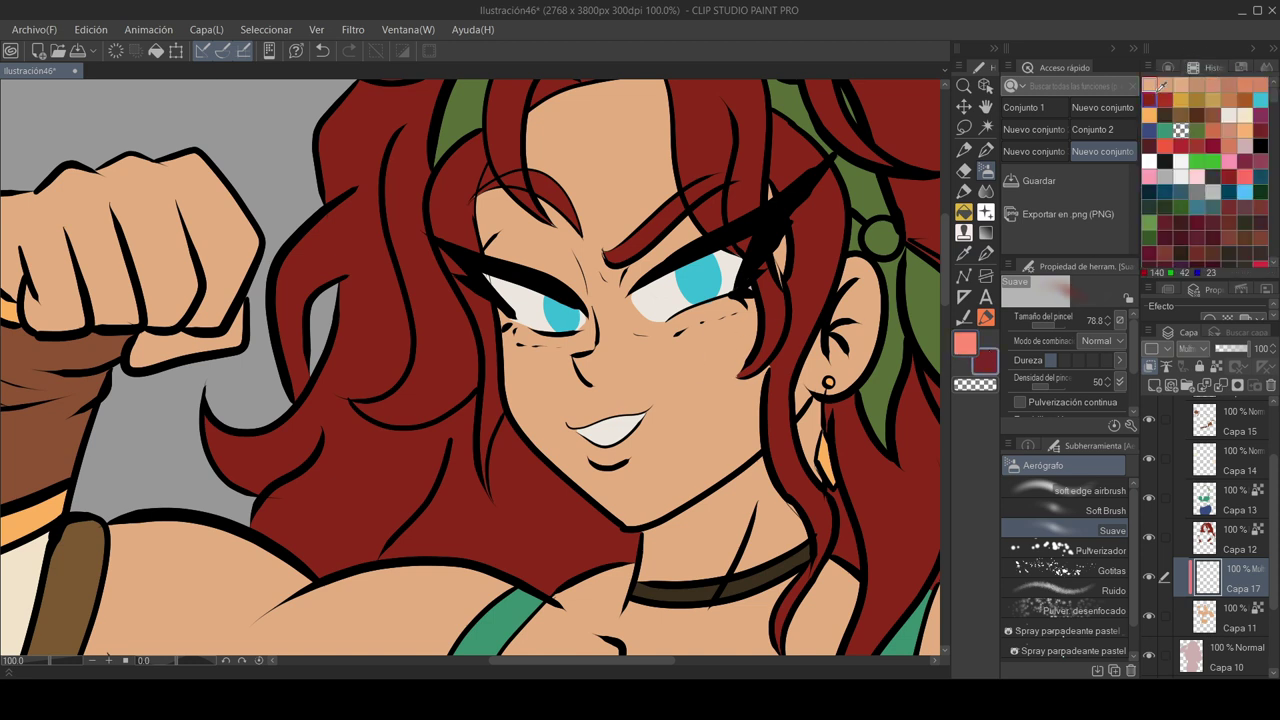
left_click(965, 343)
mouse_move(739, 315)
left_mouse_down()
mouse_move(770, 268)
mouse_move(705, 342)
left_mouse_up()
left_click_drag(510, 335, 560, 365)
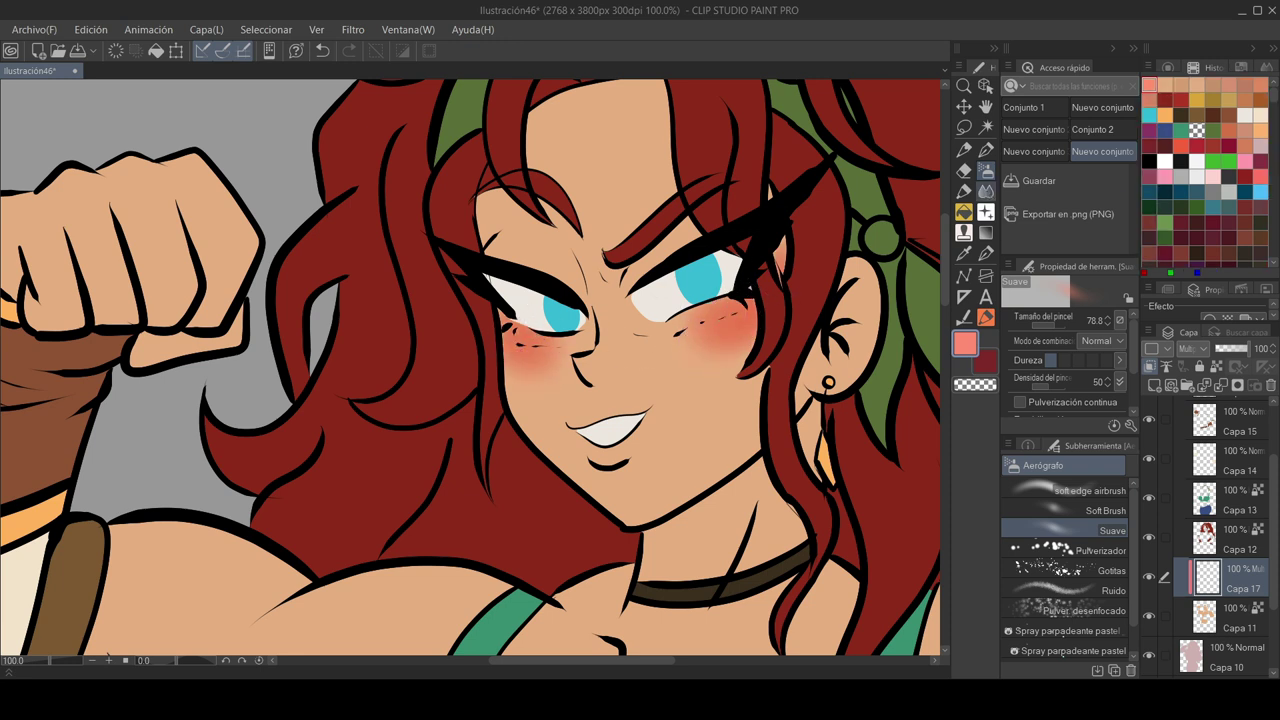
key("j")
mouse_move(696, 371)
left_mouse_down()
mouse_move(706, 391)
mouse_move(752, 410)
left_mouse_up()
Try painting the lips with the brush and undo the stroke
left_click(966, 190)
left_click(1168, 68)
scroll(664, 466, "up", 3)
mouse_move(628, 470)
left_mouse_down()
mouse_move(700, 462)
mouse_move(752, 412)
left_mouse_up()
key("ctrl+z")
scroll(664, 457, "down", 2)
Paint the lips red on Capa 17 and soften the colour with the blending tool
left_click(1225, 145)
left_click(964, 190)
left_click(1204, 147)
scroll(722, 428, "up", 3)
key("j")
mouse_move(606, 400)
left_mouse_down()
mouse_move(631, 360)
mouse_move(622, 393)
mouse_move(742, 352)
left_mouse_up()
scroll(640, 370, "down", 5)
Paint blue eyeshadow (H 203, S 69, V 85) over the eyelids on Capa 17 and blend it
left_click(964, 190)
left_click(1268, 149)
key("ctrl+z")
left_click(1269, 190)
left_click(1247, 221)
left_click_drag(545, 378, 628, 412)
left_click(986, 191)
left_click_drag(556, 366, 624, 380)
left_click(986, 171)
scroll(708, 335, "down", 4)
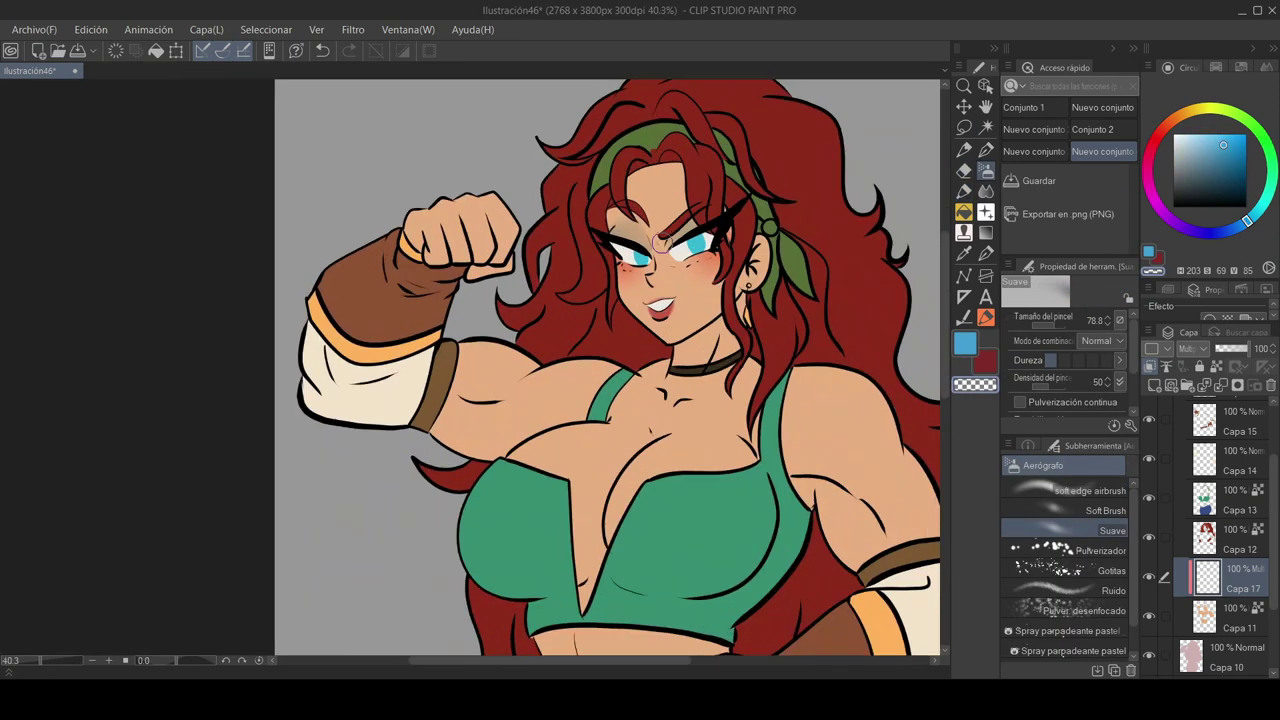
Add clipped multiply layer Capa 18 and spray dark red freckles across the cheeks and upper chest with the Gotitas airbrush
scroll(708, 280, "up", 2)
left_click(1110, 571)
left_click(987, 364)
left_click(1155, 386)
scroll(690, 280, "up", 2)
key("ctrl+z")
scroll(1057, 344, "down", 1)
left_click_drag(592, 276, 780, 264)
scroll(655, 290, "down", 3)
scroll(1055, 344, "up", 1)
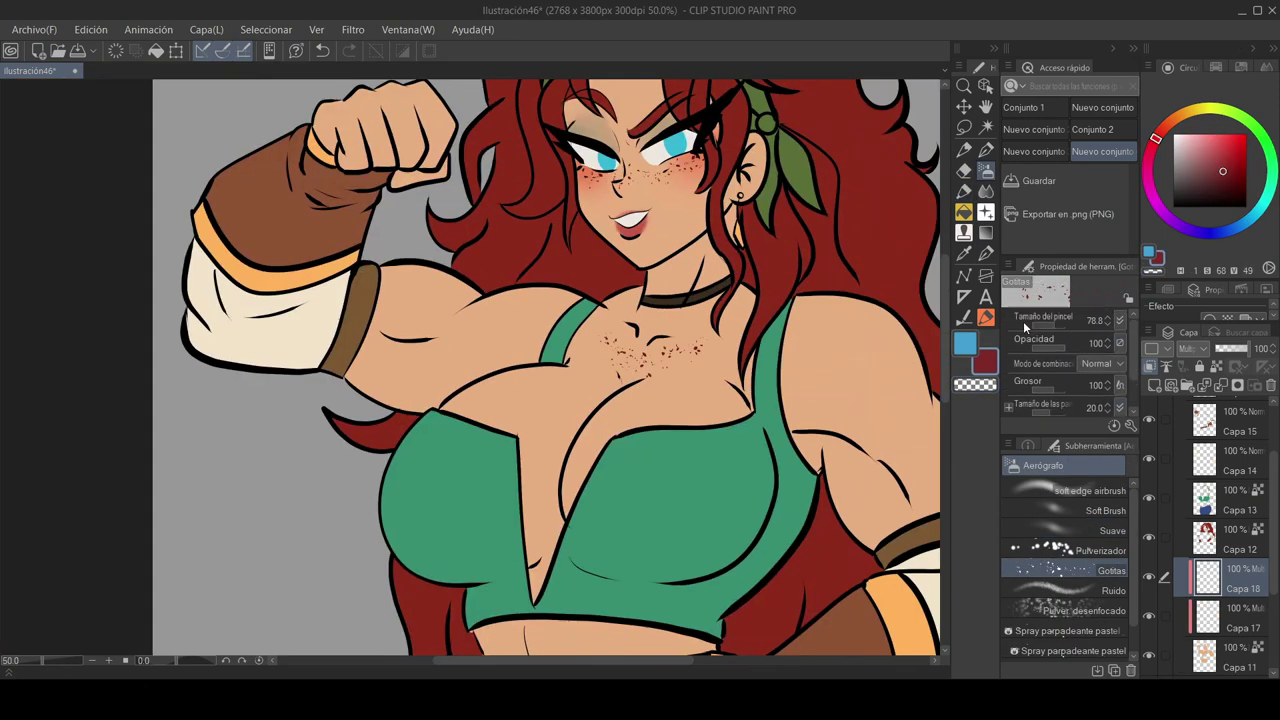
Spray more dark red freckles over the shoulders and save the illustration
left_click_drag(625, 445, 720, 450)
left_click_drag(815, 440, 850, 480)
scroll(655, 330, "down", 2)
key("ctrl+s")
Lasso the face area on Capa 16, copy it to a new layer, and deselect
left_click(1240, 467)
left_click(964, 127)
left_click_drag(634, 238, 640, 230)
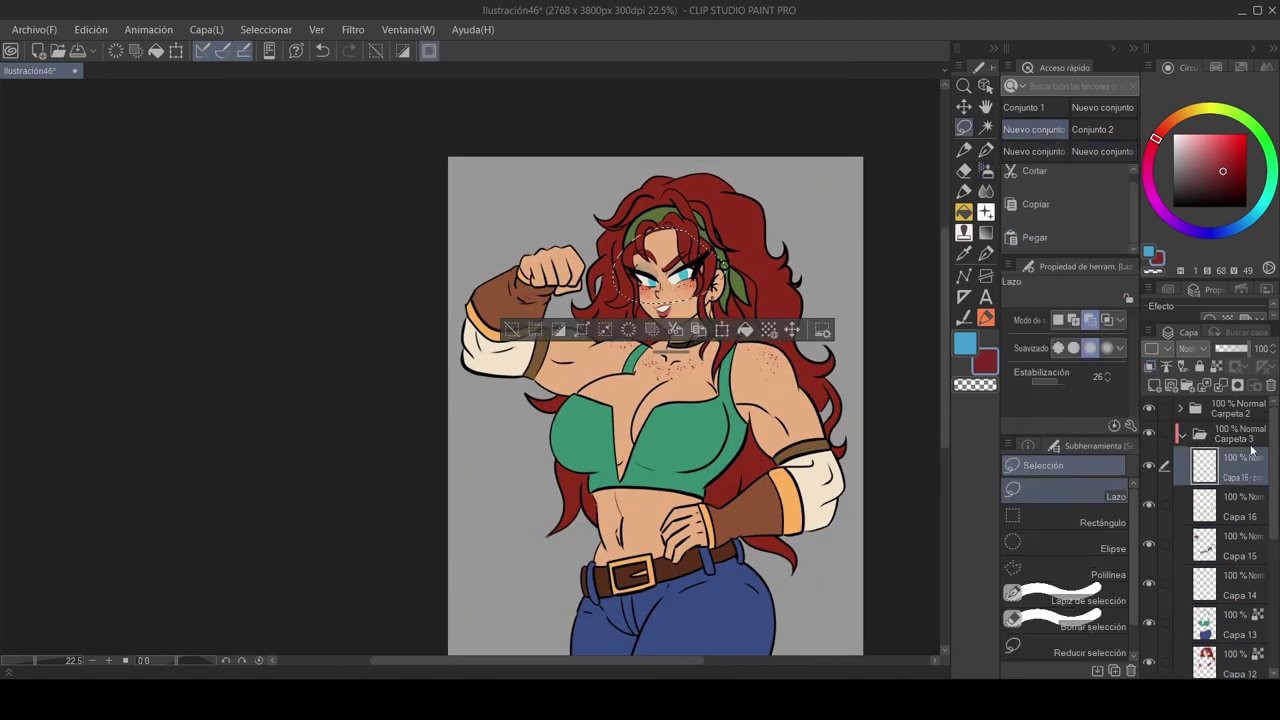
key("ctrl+d")
Collapse Carpeta 3, duplicate the folder, and merge the copy into a single colour layer
left_click(1182, 435)
left_click(1240, 434)
key("ctrl+c")
key("ctrl+v")
key("shift+alt+e")
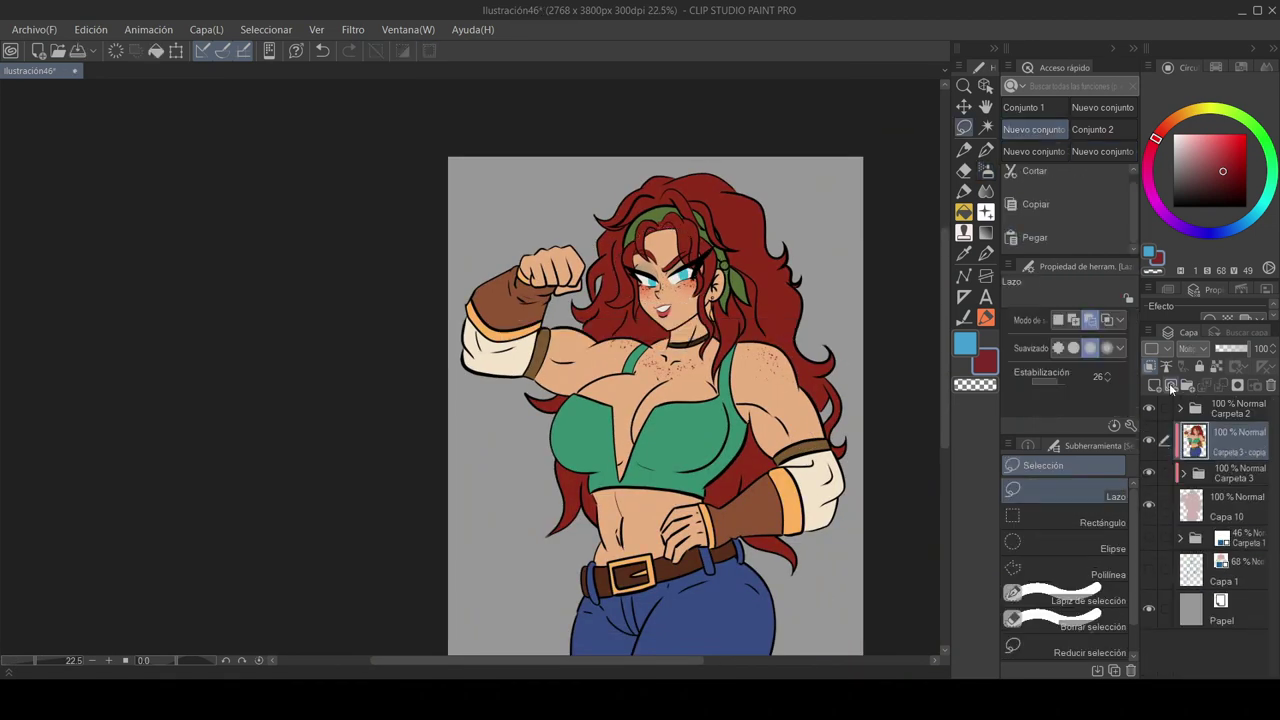
Switch the merged colour layer's clipping off and back on to compare the figure's edges
left_click(1154, 368)
left_click(1154, 368)
left_click(1154, 368)
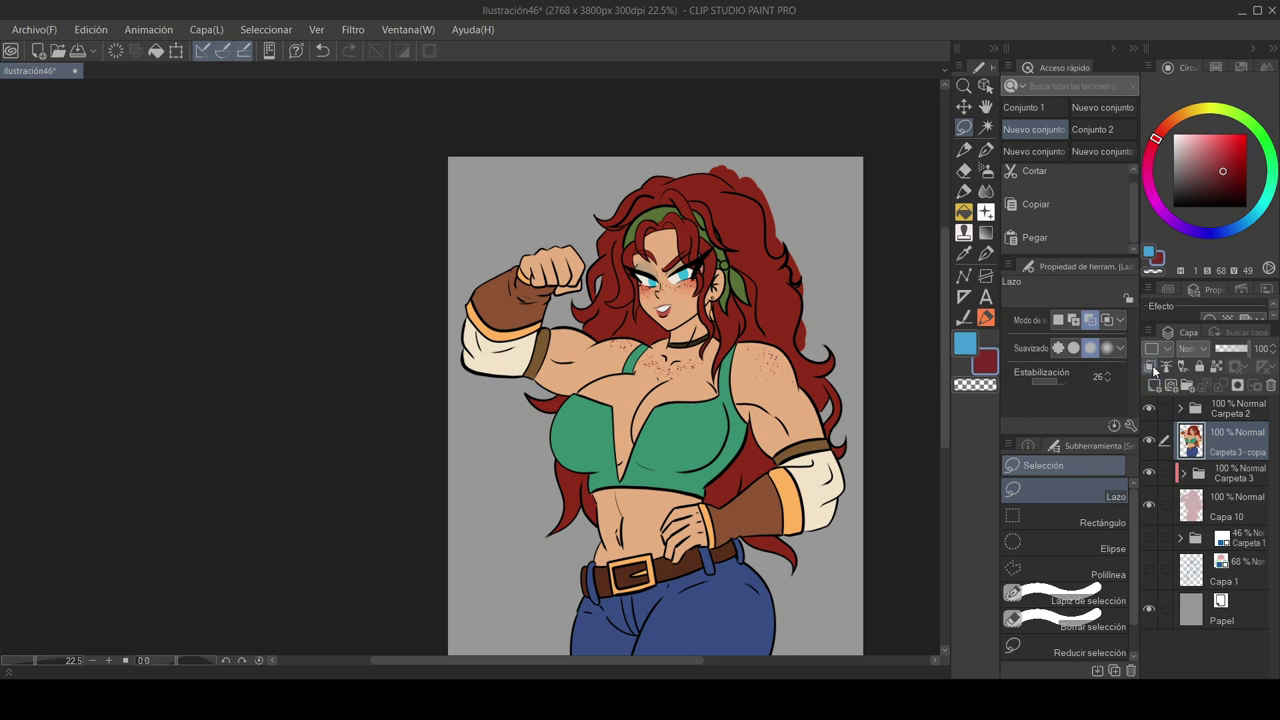
left_click(1152, 365)
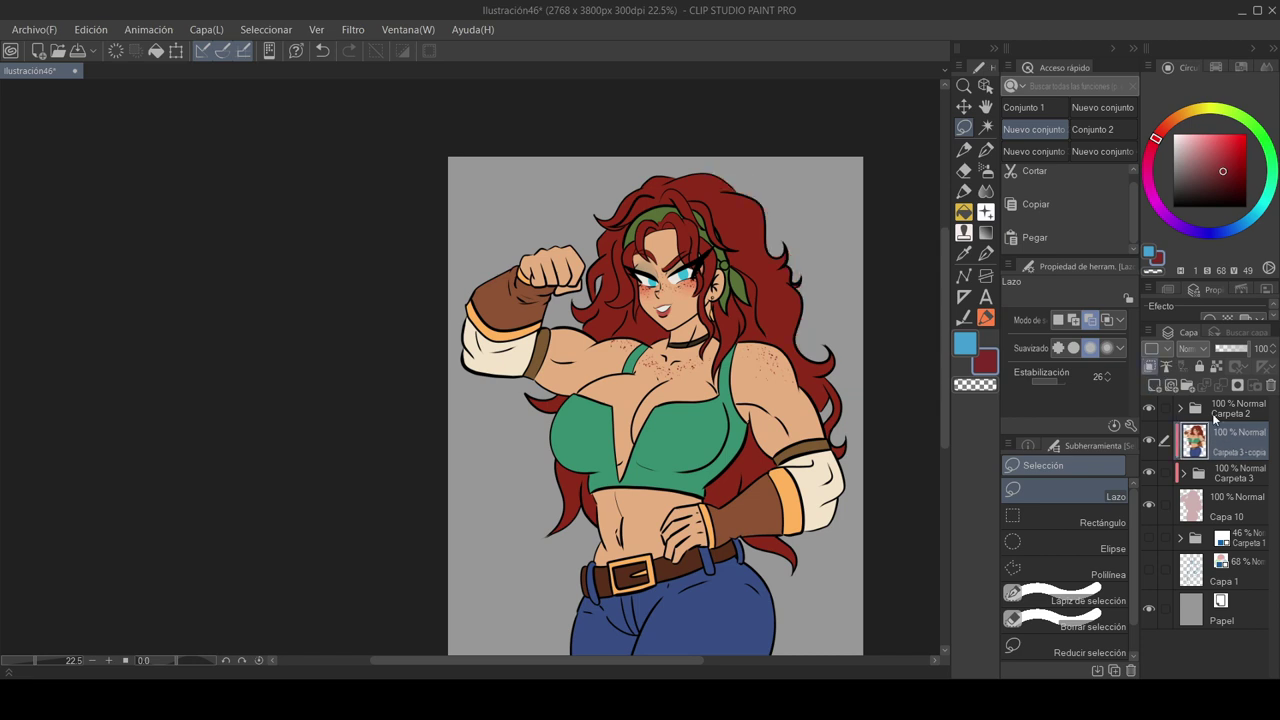
Move the merged colour layer into Carpeta 3 at the top of the folder and add a new clipped layer above it
left_click(1224, 502)
left_click(1232, 440)
left_click(1197, 476)
left_click_drag(1262, 486, 1258, 482)
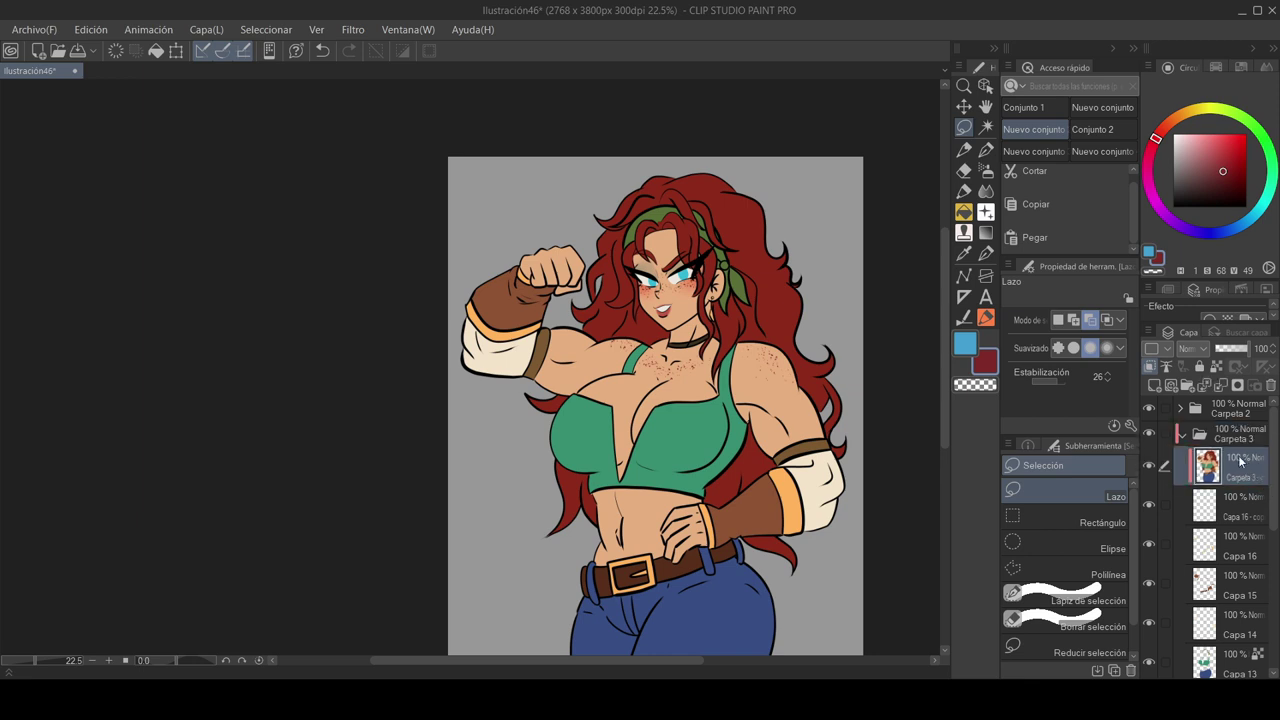
left_click(1156, 384)
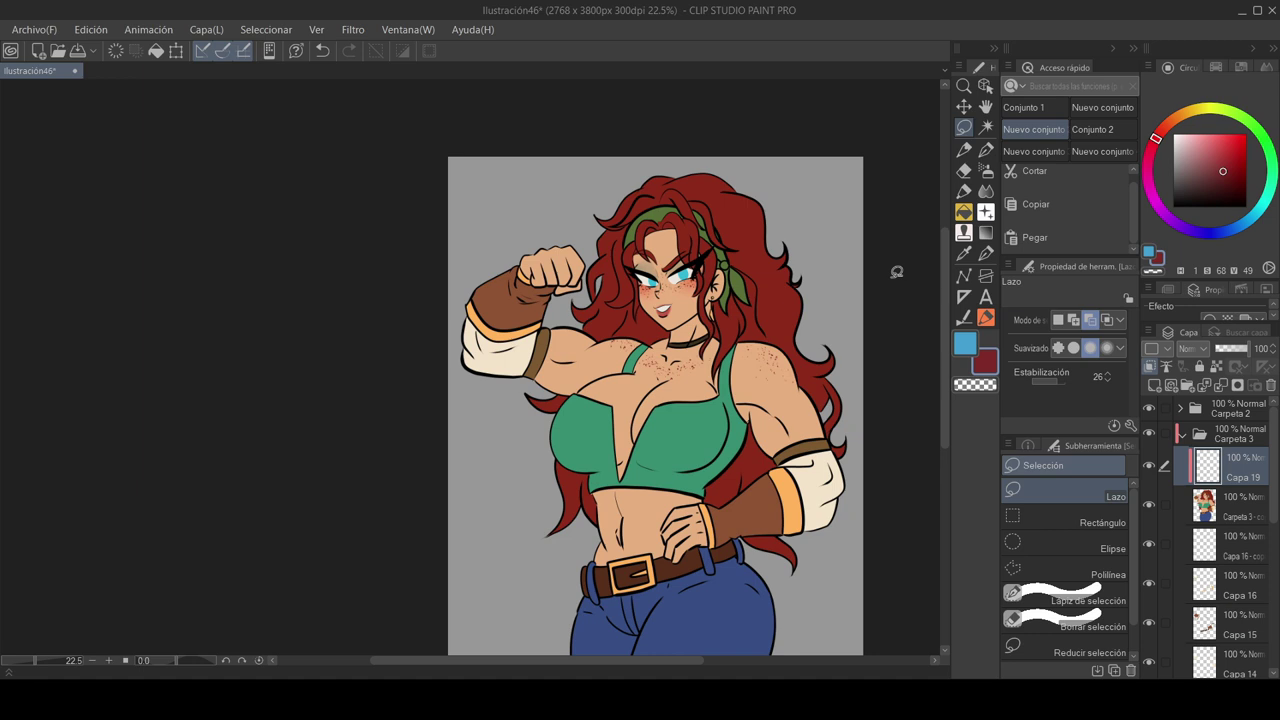
Set Capa 19 to Multiply and paint light purple shadows on the neck and forehead with the Maru pen
left_click(986, 148)
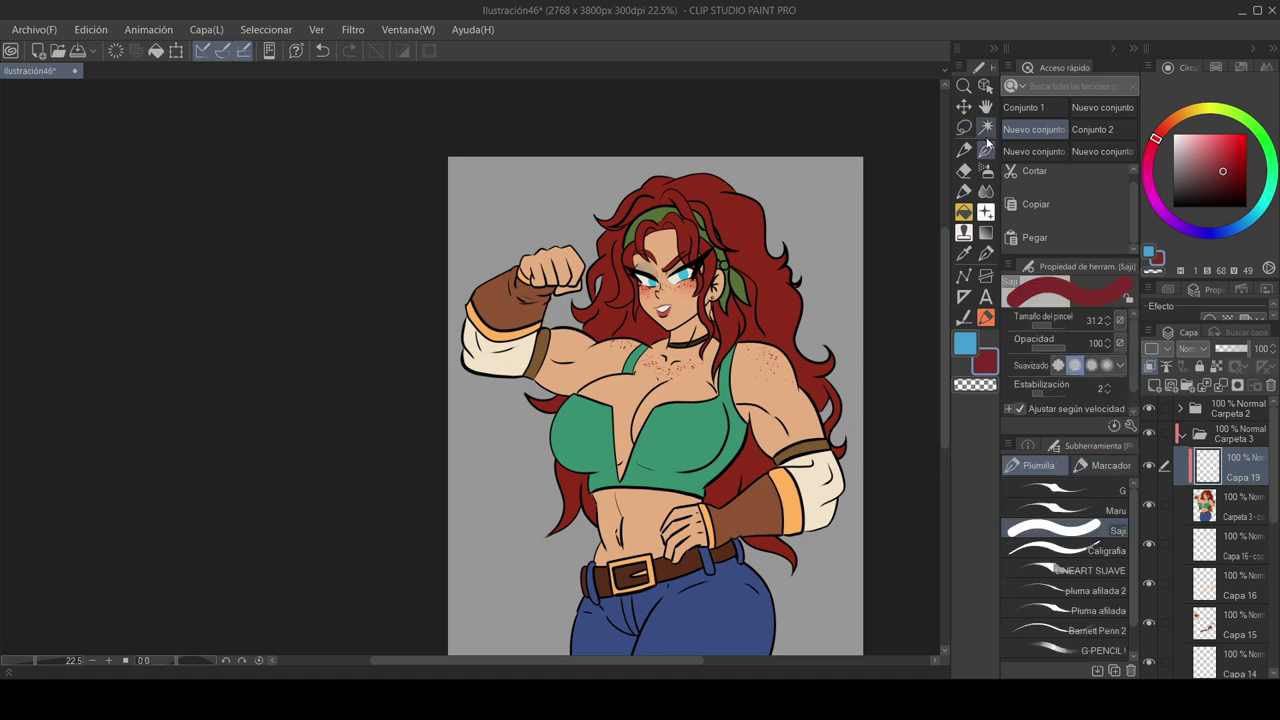
left_click(1080, 507)
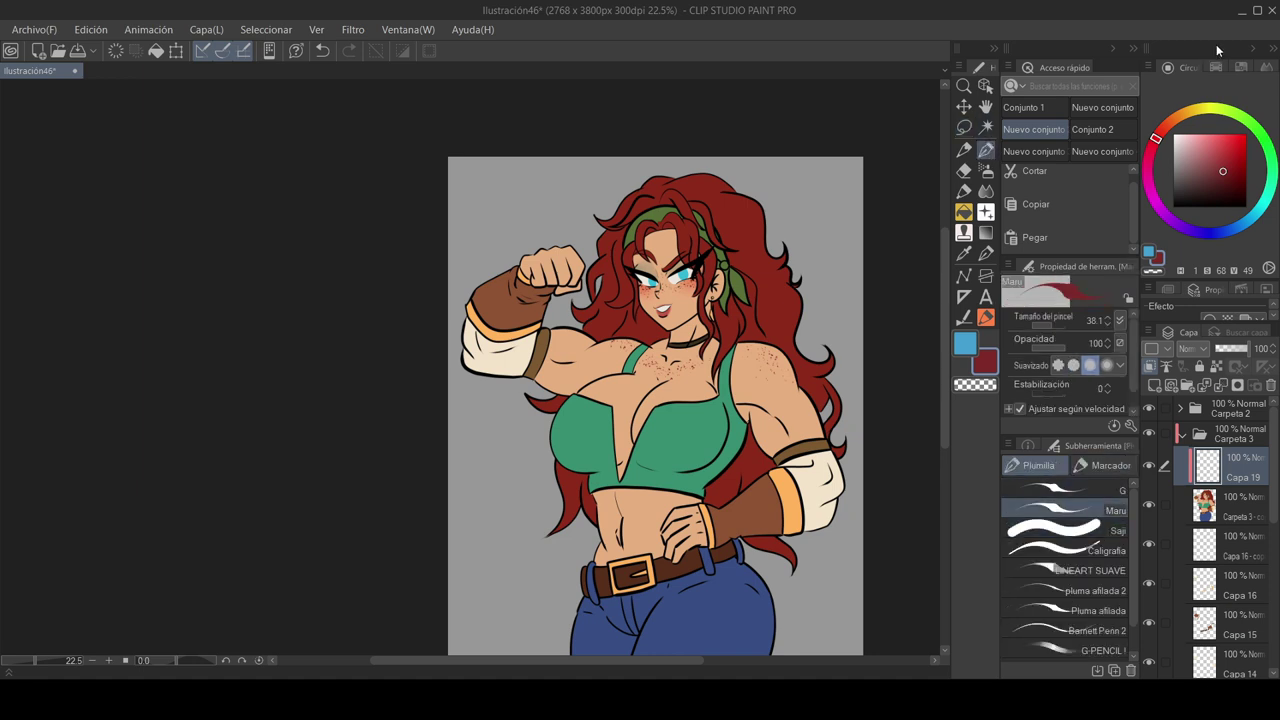
left_click(1150, 157)
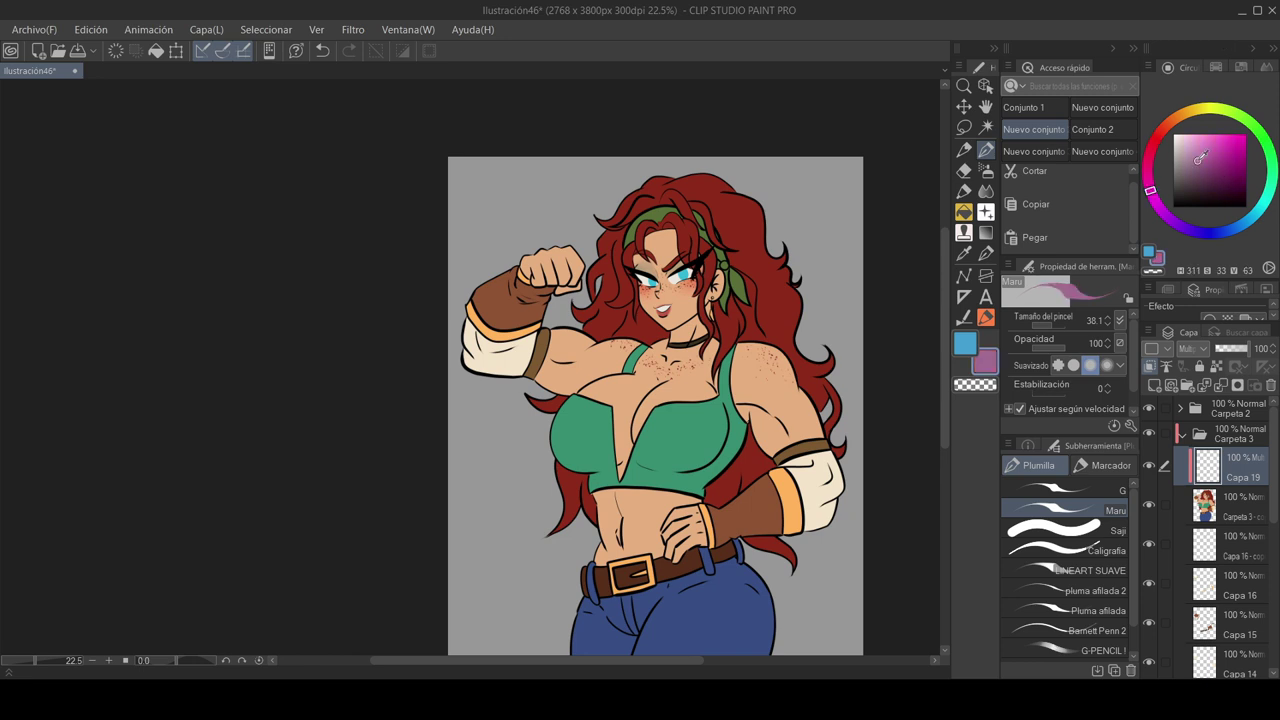
scroll(688, 347, "up", 4)
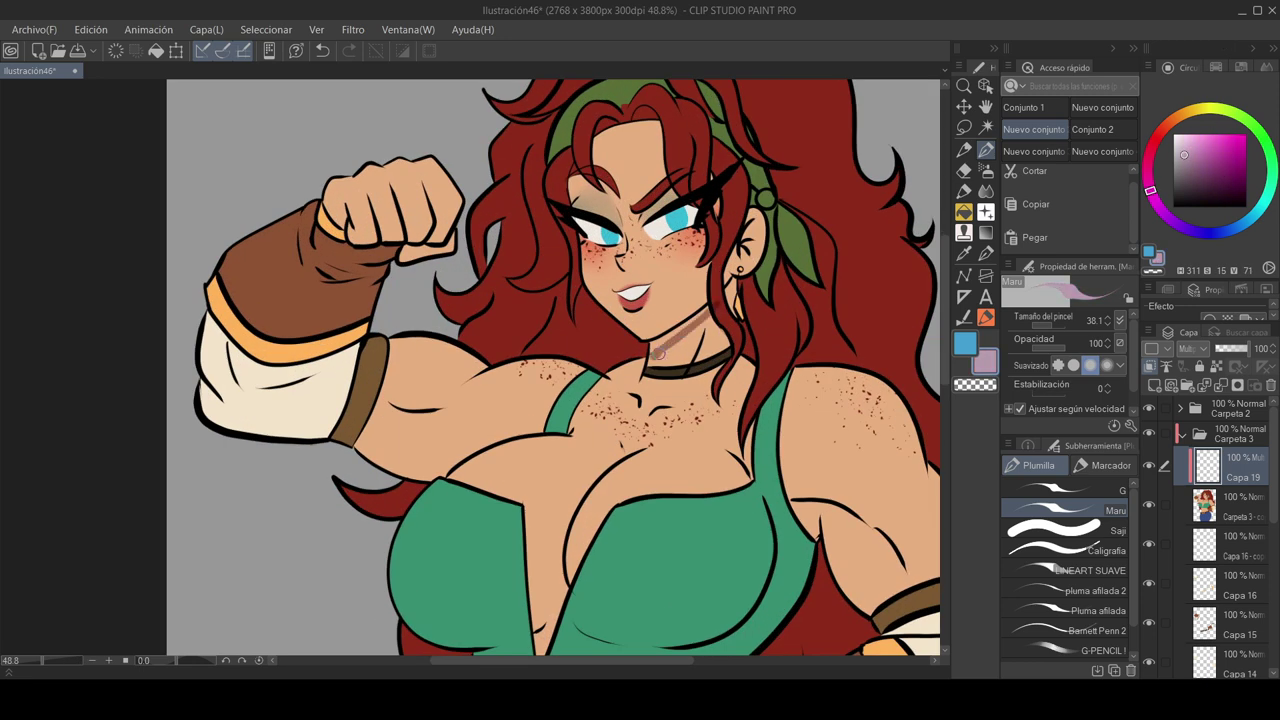
key("e")
scroll(735, 268, "up", 5)
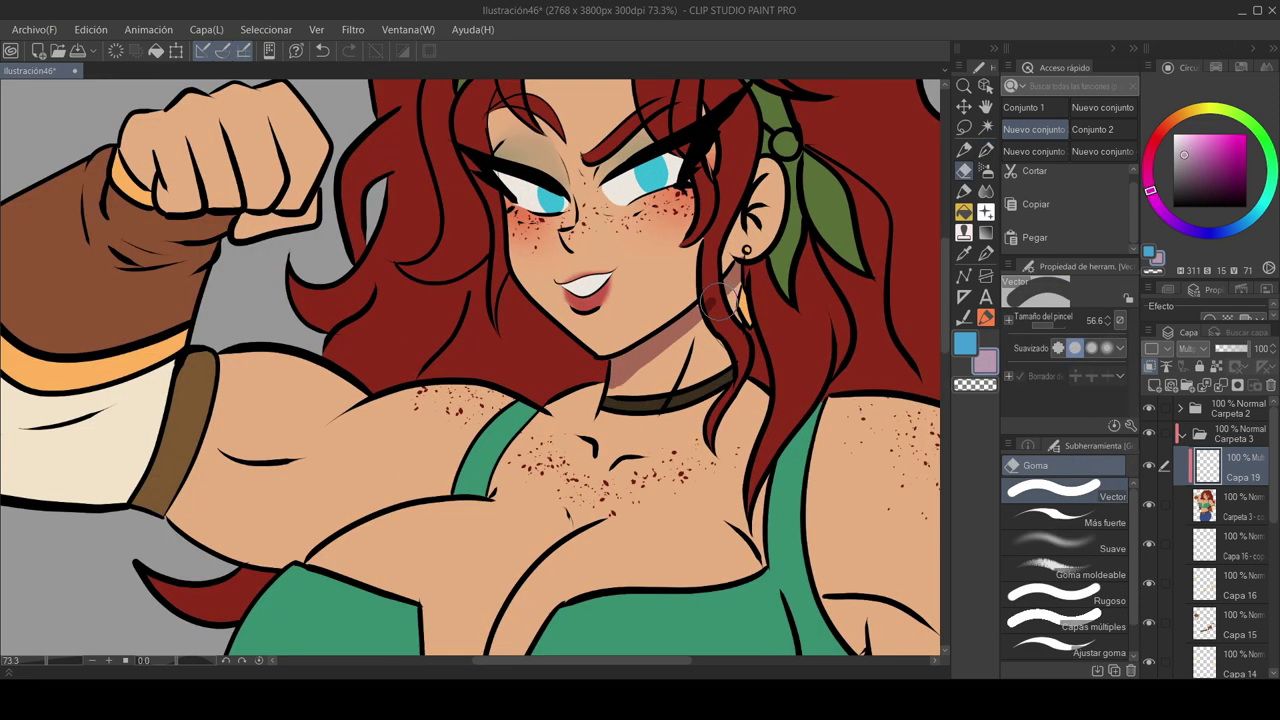
key("p")
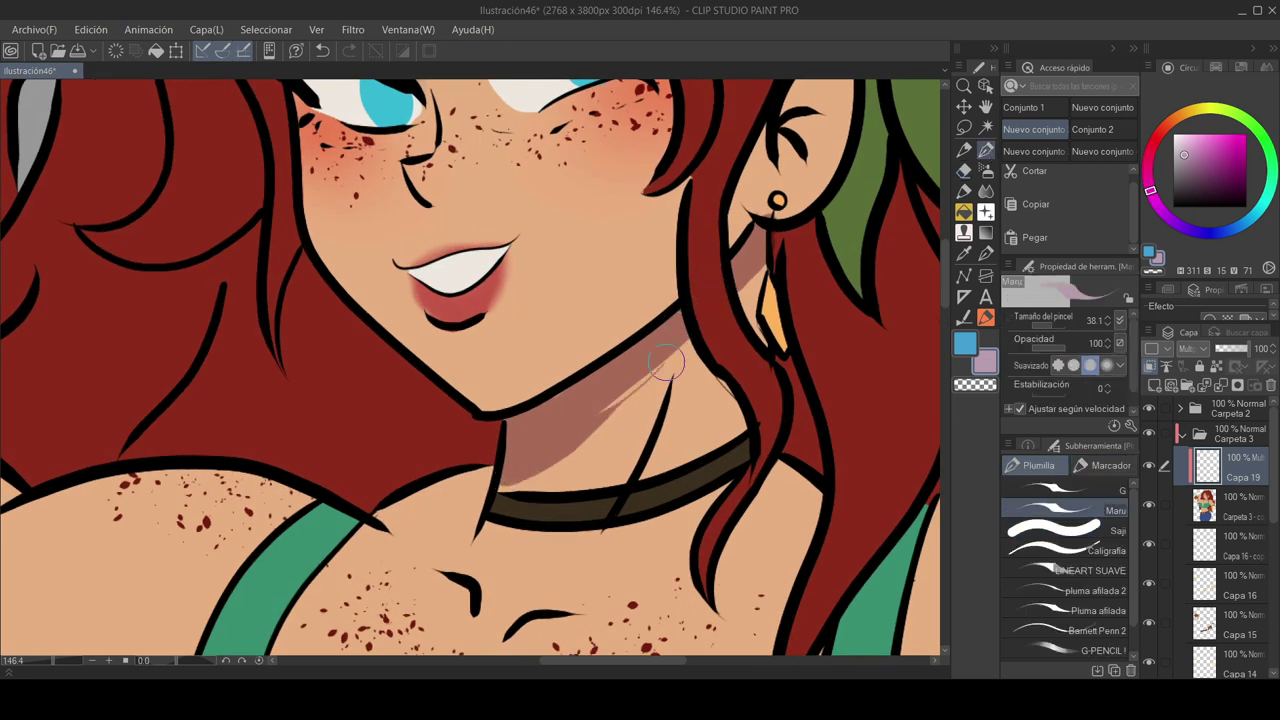
Recolour the painted shadows on Capa 19 with a darker purple, H 311, S 21, V 59
scroll(664, 365, "down", 3)
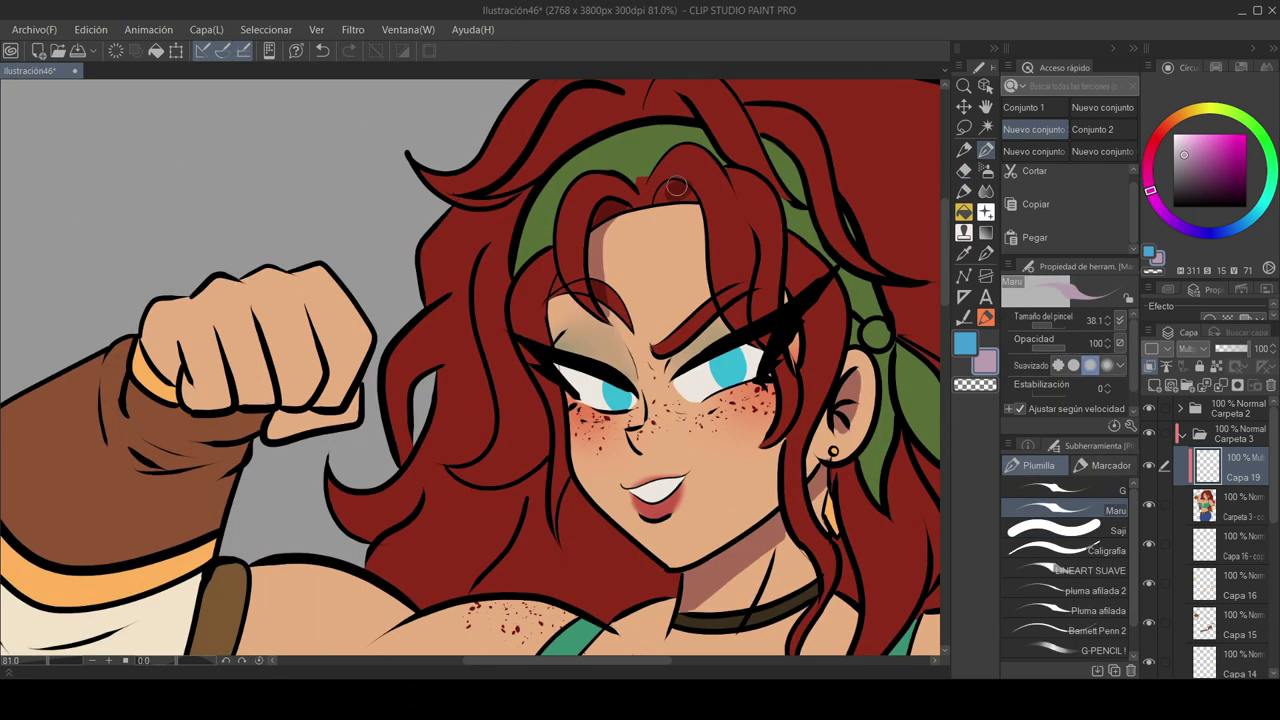
left_click(1024, 108)
left_click(1038, 217)
left_click(1189, 164)
left_click(1217, 366)
Paint purple shadows beside the ear and under the nose, erasing and blending their edges
left_click_drag(740, 530, 722, 427)
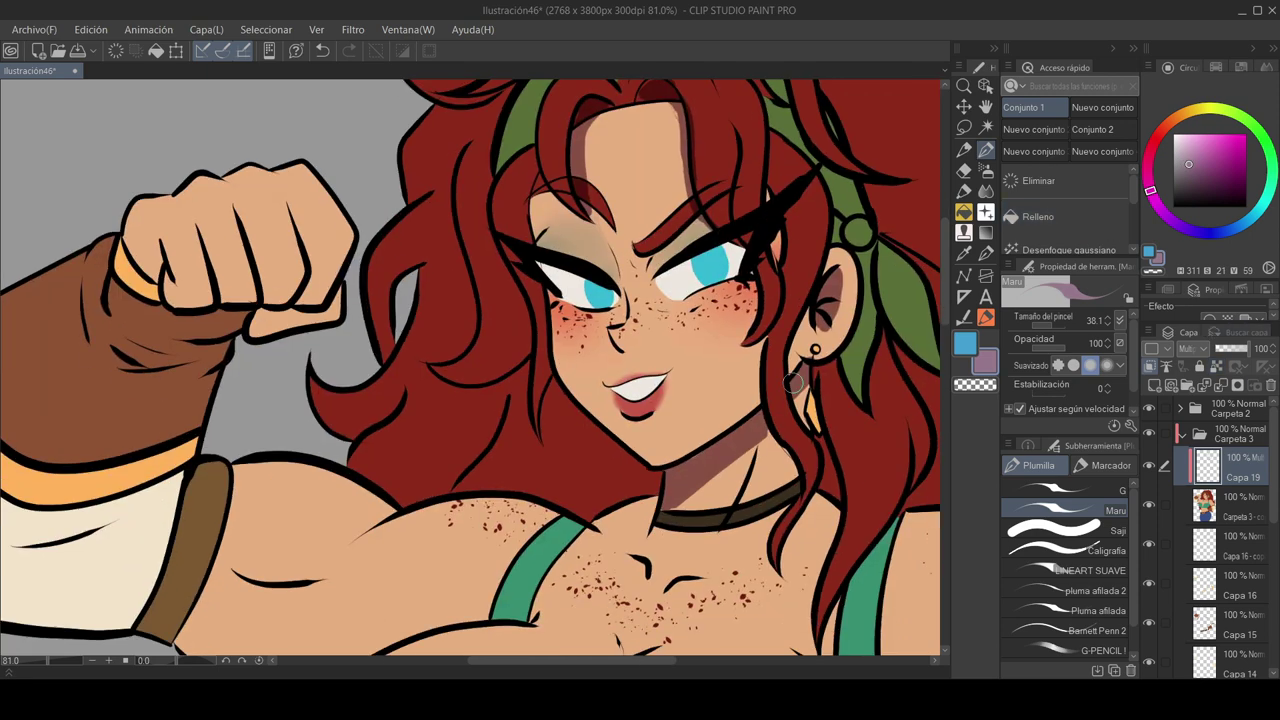
left_click_drag(805, 378, 730, 462)
key("e")
left_click(986, 191)
key("p")
scroll(597, 330, "up", 4)
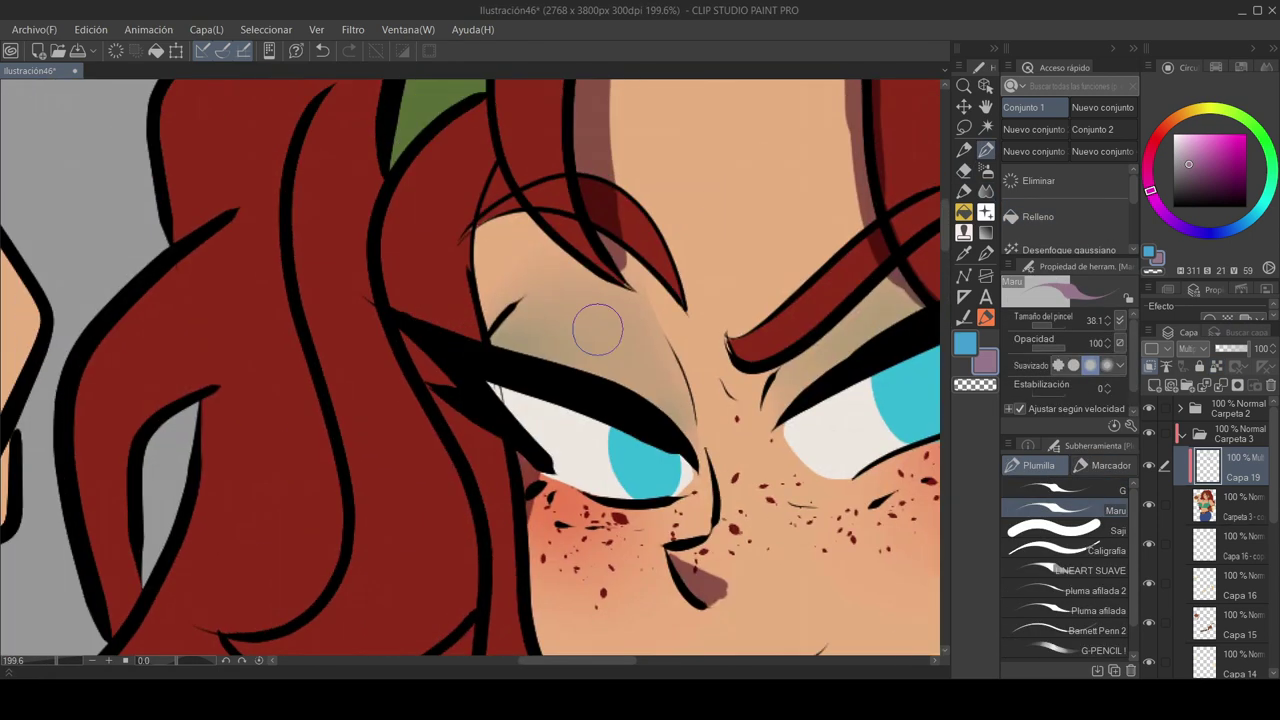
Fill the gap beside the eyebrow on the merged colour layer with the sampled skin tone
left_click(1231, 506)
key("x")
left_click(763, 254, "alt")
left_click(964, 212)
left_click(495, 190)
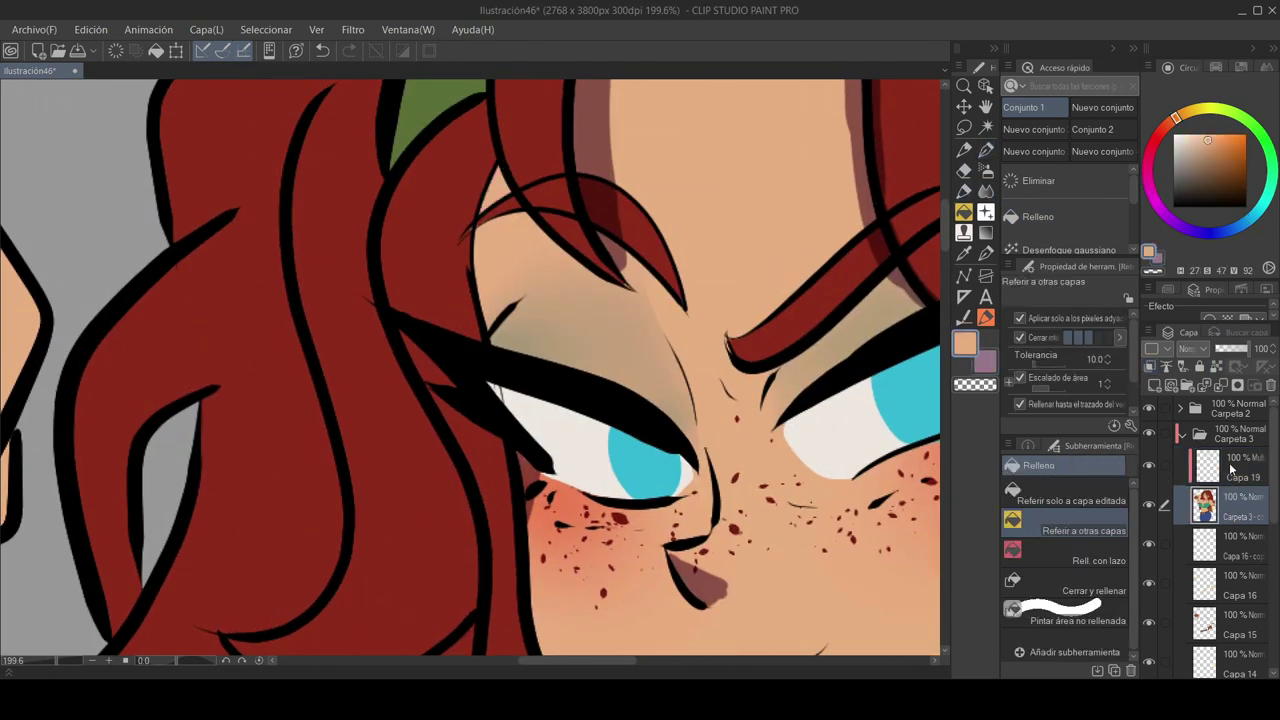
Paint purple shadows on Capa 19 around the brows, nose, eyelids and jawline with the Maru pen
left_click(1231, 466)
key("x")
key("p")
left_click_drag(815, 482, 846, 524)
left_click_drag(840, 520, 622, 307)
left_click_drag(545, 445, 580, 495)
left_click_drag(754, 289, 691, 123)
left_click_drag(855, 400, 612, 622)
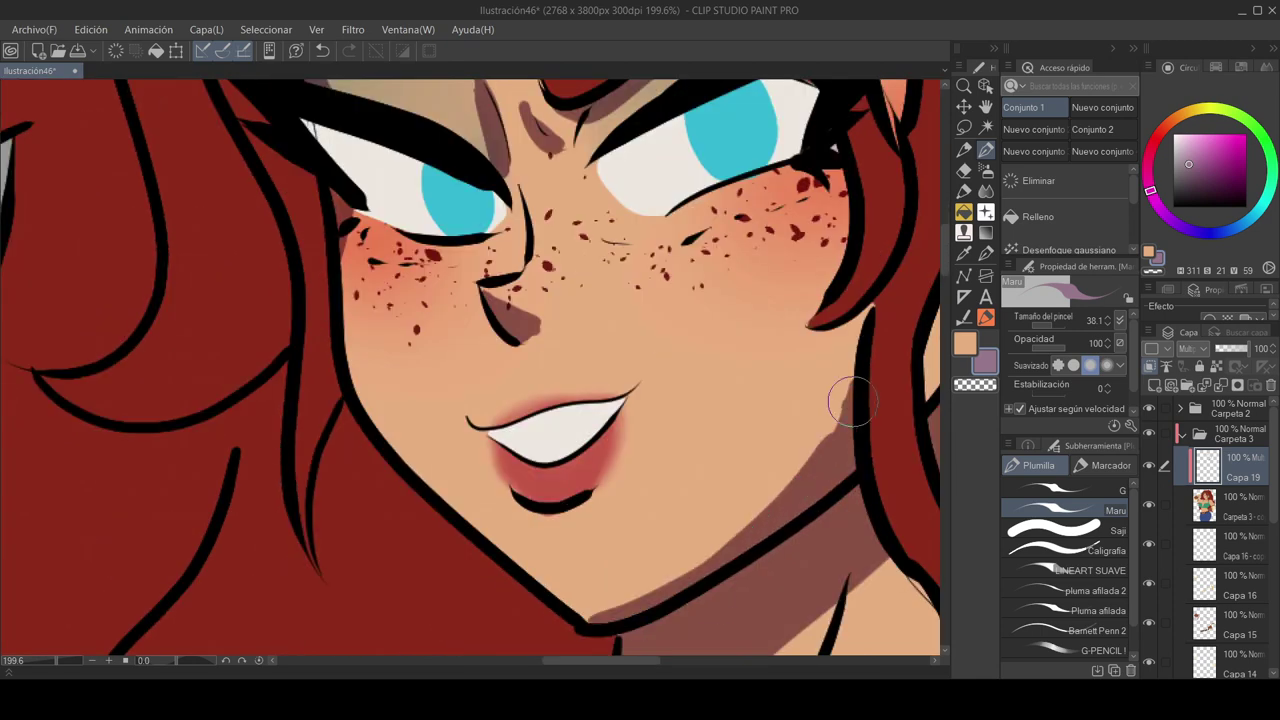
left_click_drag(851, 300, 797, 403)
left_click_drag(500, 260, 755, 378)
scroll(697, 321, "down", 1)
Soften the shadow edges around the eyes and brow with the Desenfocar 2 blur brush, adding strokes where needed
key("j")
scroll(697, 320, "up", 4)
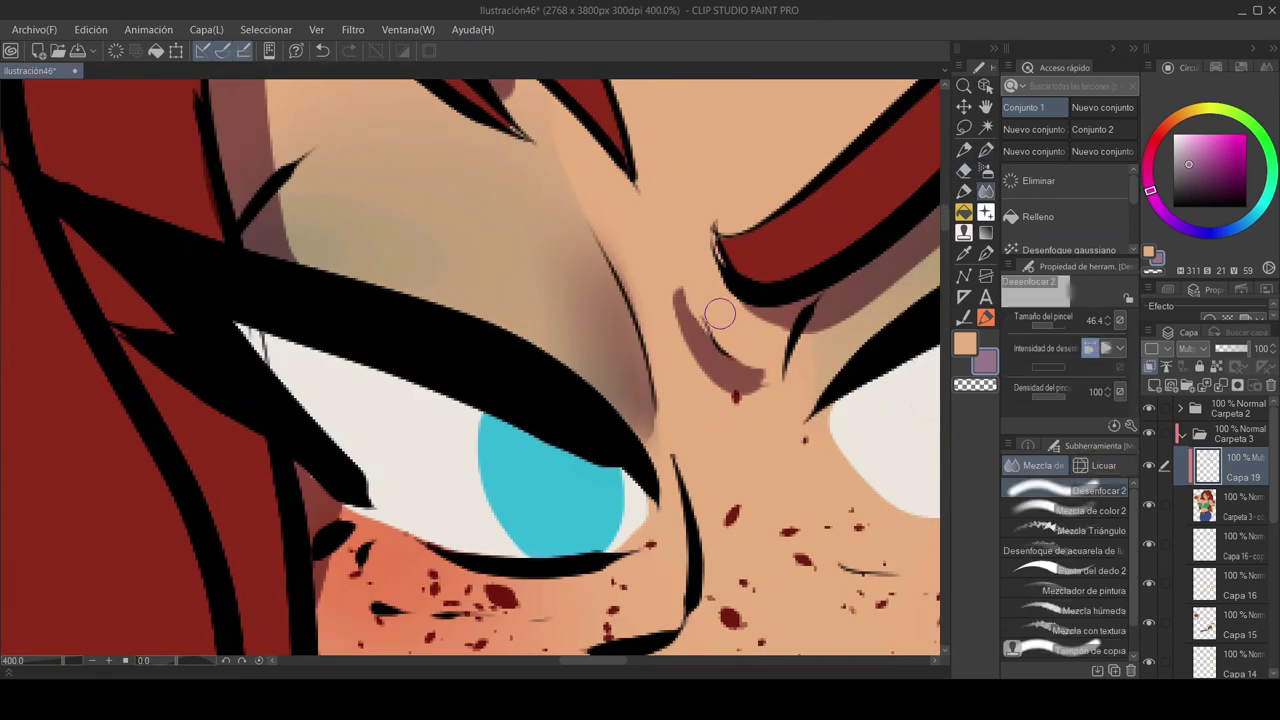
key("p")
scroll(697, 321, "down", 2)
left_click_drag(634, 394, 674, 537)
key("j")
left_click_drag(518, 258, 520, 194)
left_click_drag(723, 249, 789, 338)
key("p")
Fill the leftover gap beside the eye on the merged colour layer with a sampled colour
left_click(1231, 506)
left_click(507, 403, "alt")
key("g")
key("p")
Paint saturated purple shadows, H 285, S 84, V 55, on the hair strands around the face on Capa 19
scroll(729, 234, "down", 2)
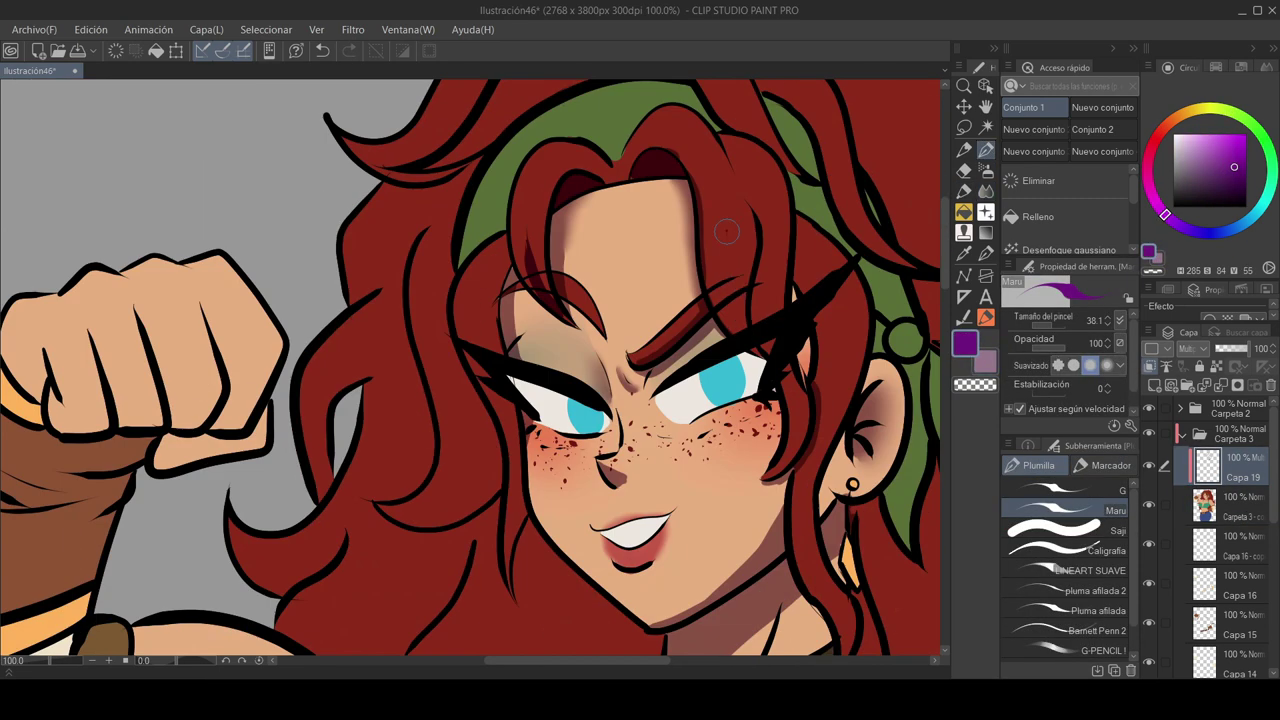
left_click_drag(735, 222, 738, 322)
left_click_drag(758, 540, 675, 357)
scroll(670, 560, "down", 2)
scroll(1260, 600, "down", 3)
Create a selection from the hair layer Capa 12 and return to the shadow layer Capa 19
left_click(1240, 551)
left_click(1095, 130)
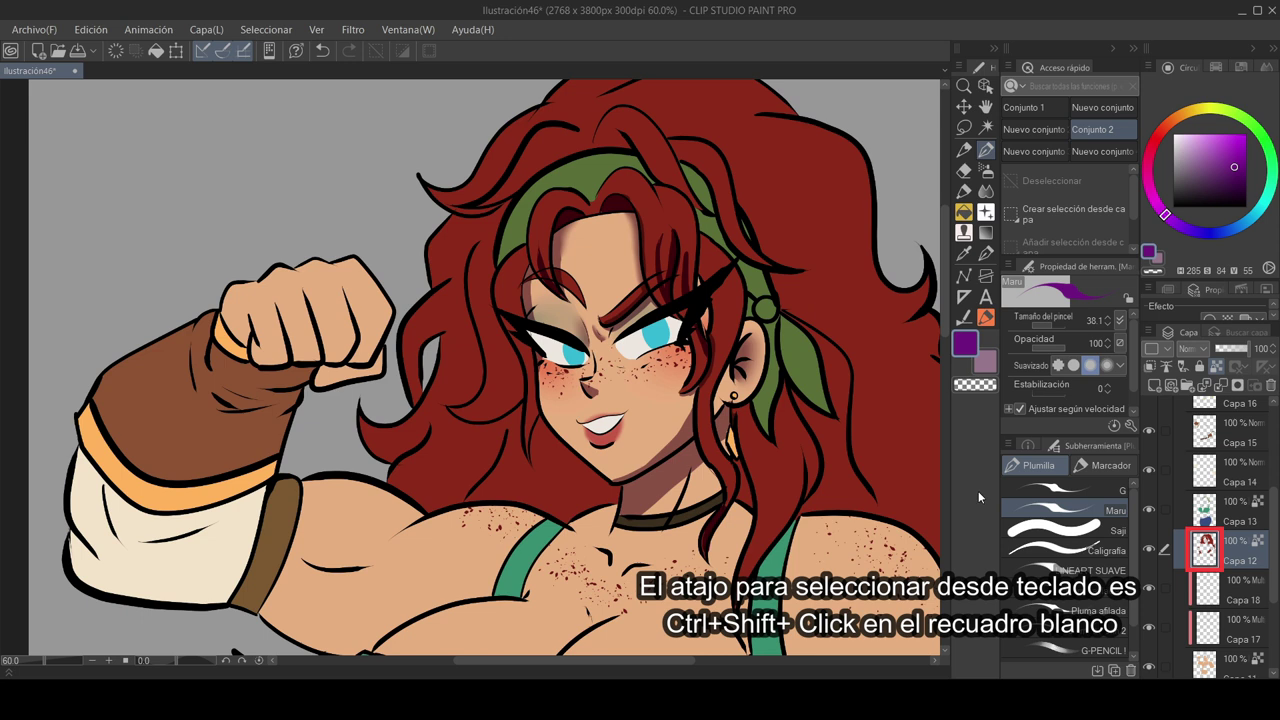
left_click(1205, 548, "ctrl+shift")
scroll(1224, 470, "up", 2)
scroll(1224, 470, "up", 1)
left_click(1207, 447)
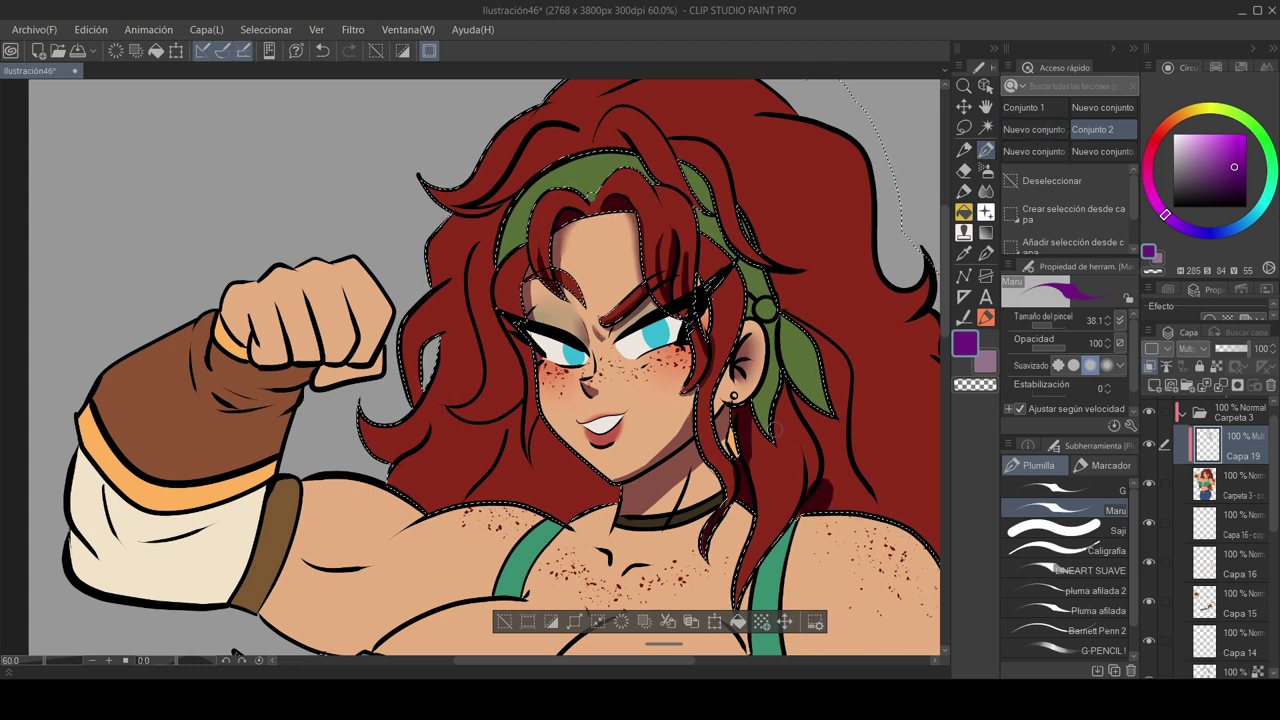
Shade the selected hair with purple using the airbrush and Maru pen, and save the illustration
scroll(775, 415, "down", 2)
key("b")
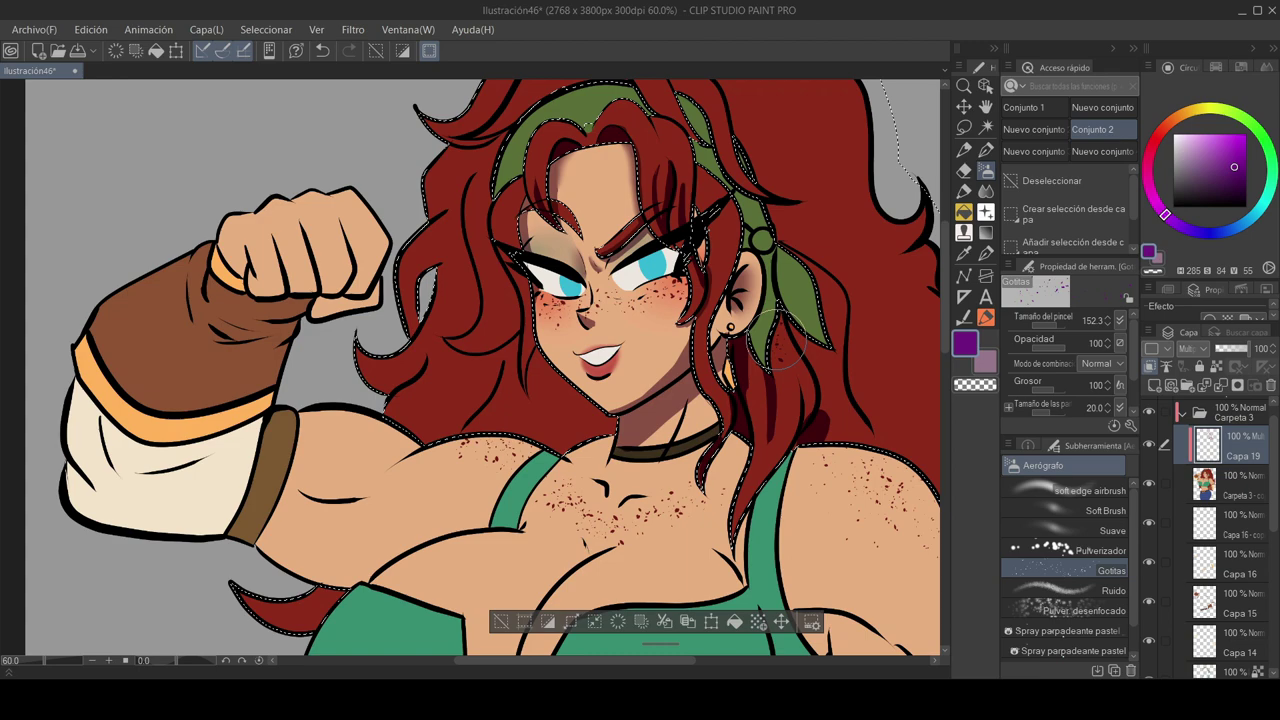
left_click(1097, 508)
left_click(964, 212)
key("p")
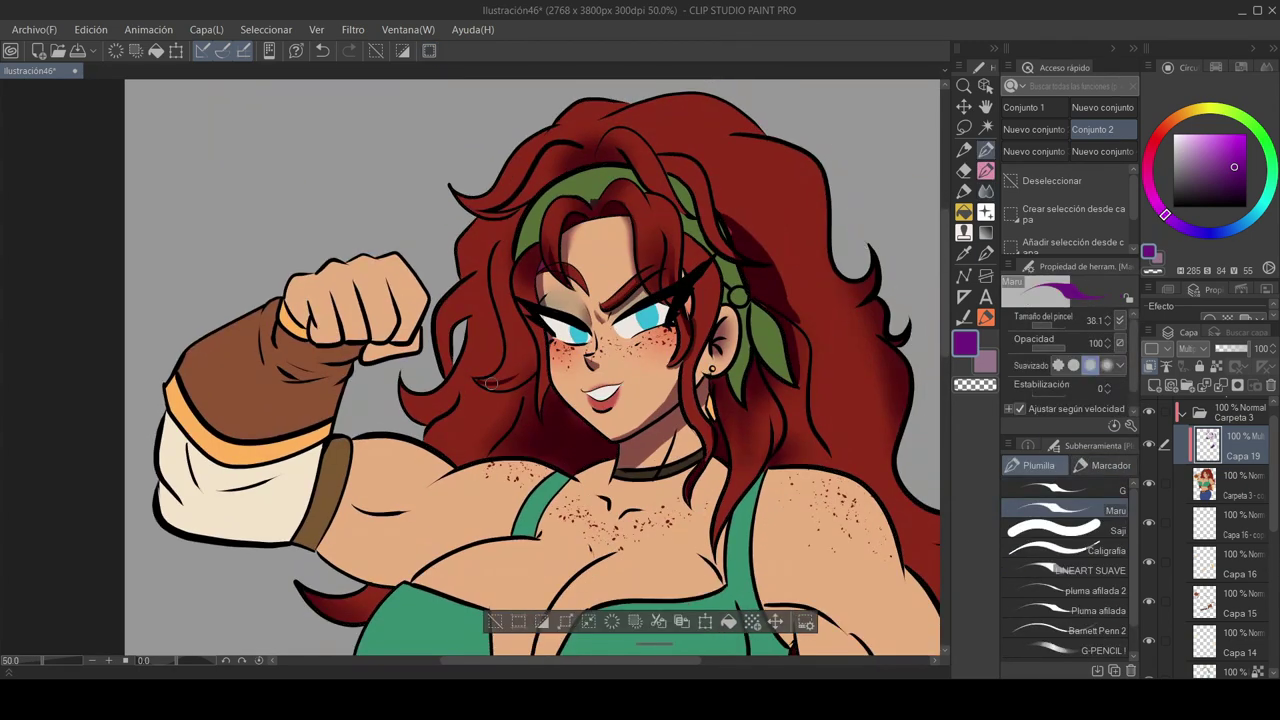
scroll(501, 437, "up", 2)
scroll(501, 437, "down", 3)
left_click(1103, 152)
left_click(1103, 173)
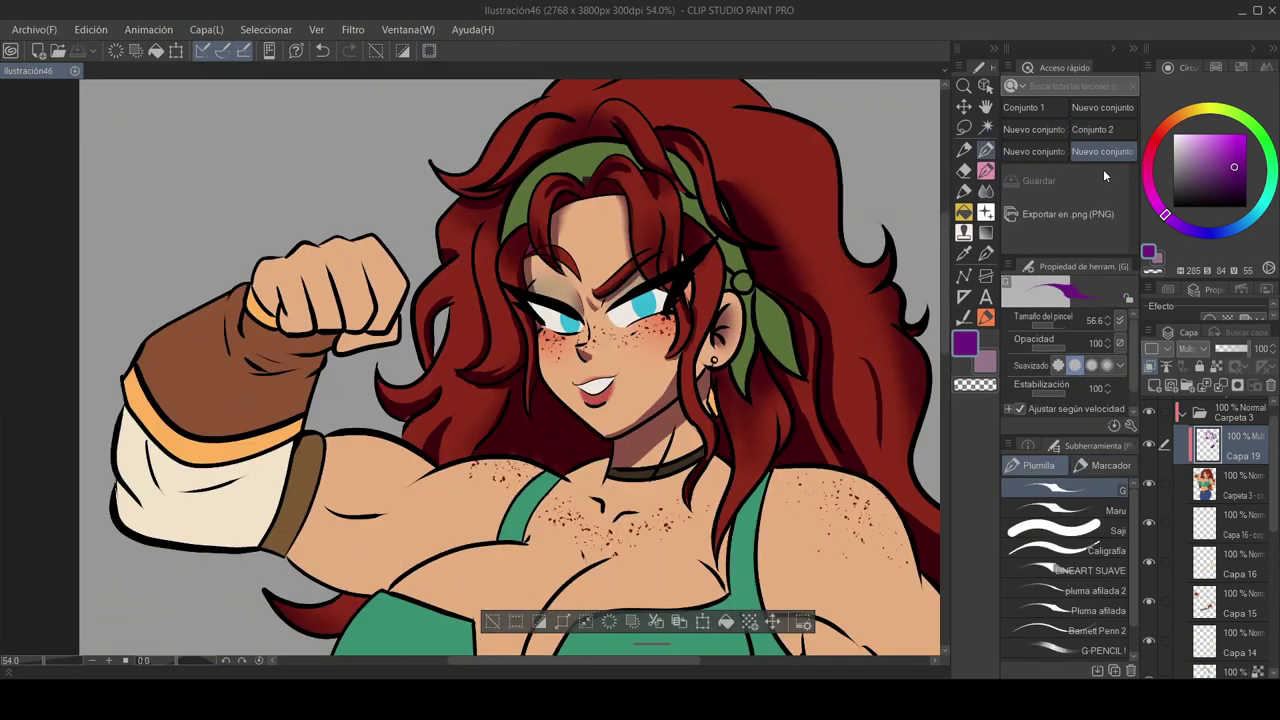
Shade the skin of the chest, shoulders and arms with purple H 311, S 21, V 59 and the soft edge airbrush
scroll(630, 330, "down", 3)
key("g")
left_click(1103, 129)
left_click(986, 191)
scroll(640, 400, "up", 2)
key("b")
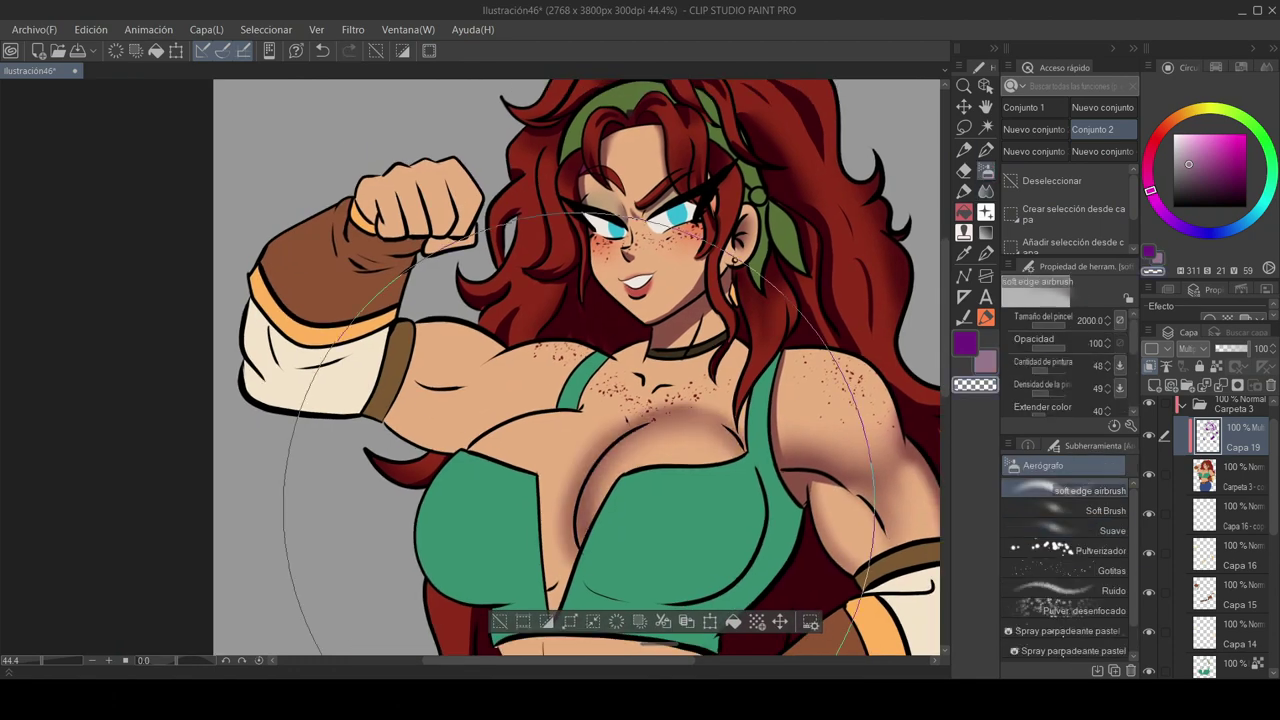
Shade the green top, jeans, belt and bracers on Capa 19 with purple, blurring the shadow edges
scroll(500, 400, "up", 3)
left_click(964, 212)
scroll(500, 400, "down", 3)
left_click(986, 191)
left_click(986, 171)
scroll(640, 400, "down", 2)
left_click(1090, 490)
scroll(500, 380, "up", 2)
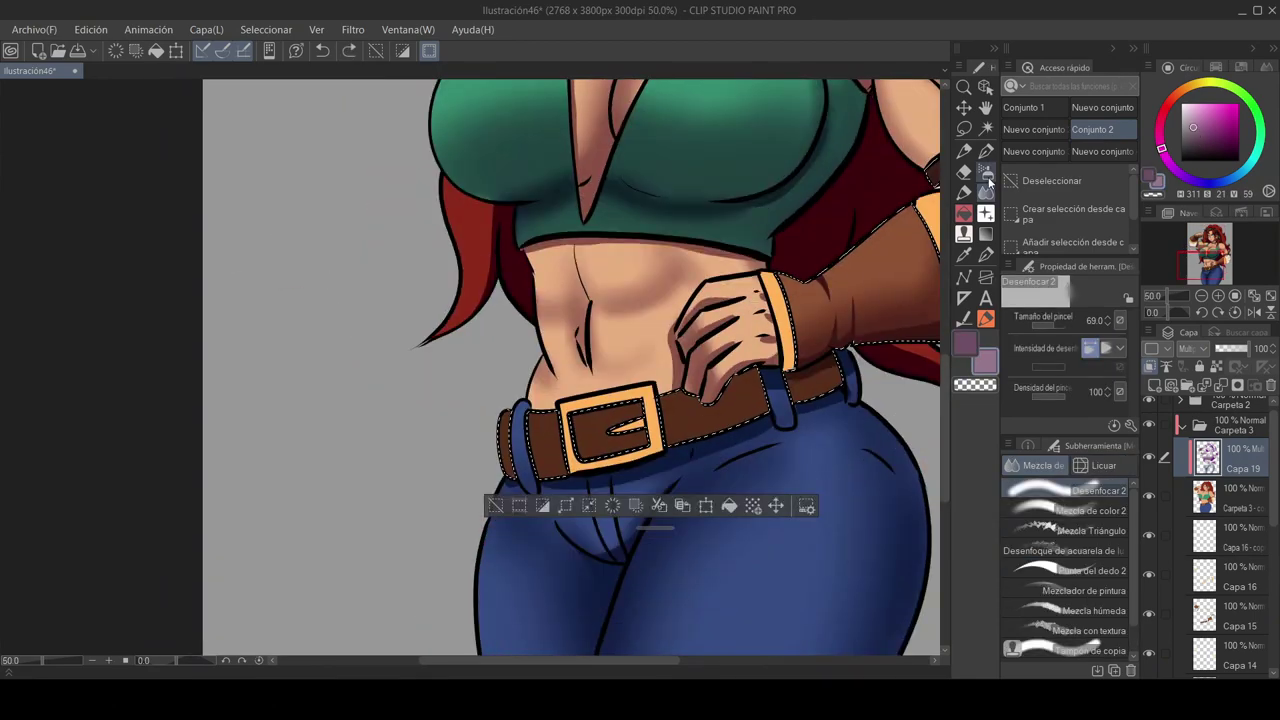
scroll(740, 487, "up", 3)
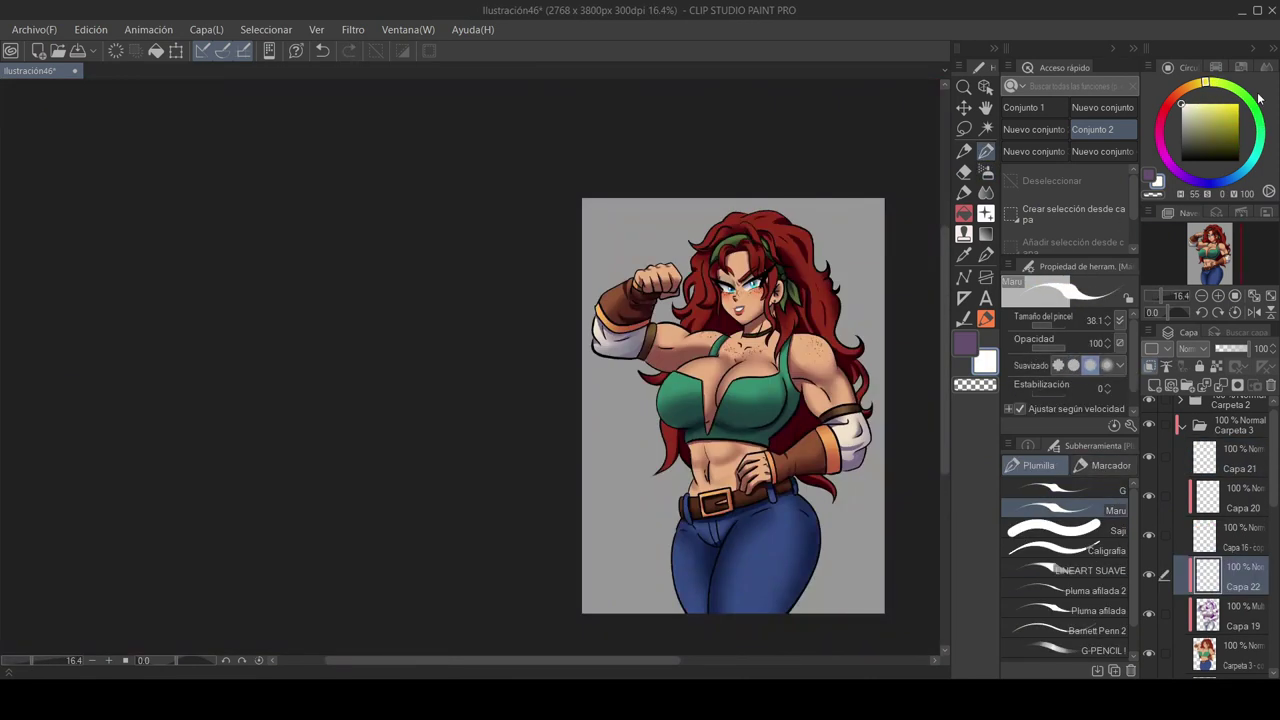
Create a selection from the shadow layer Capa 19 and make Capa 22 the active layer
left_click(1235, 615)
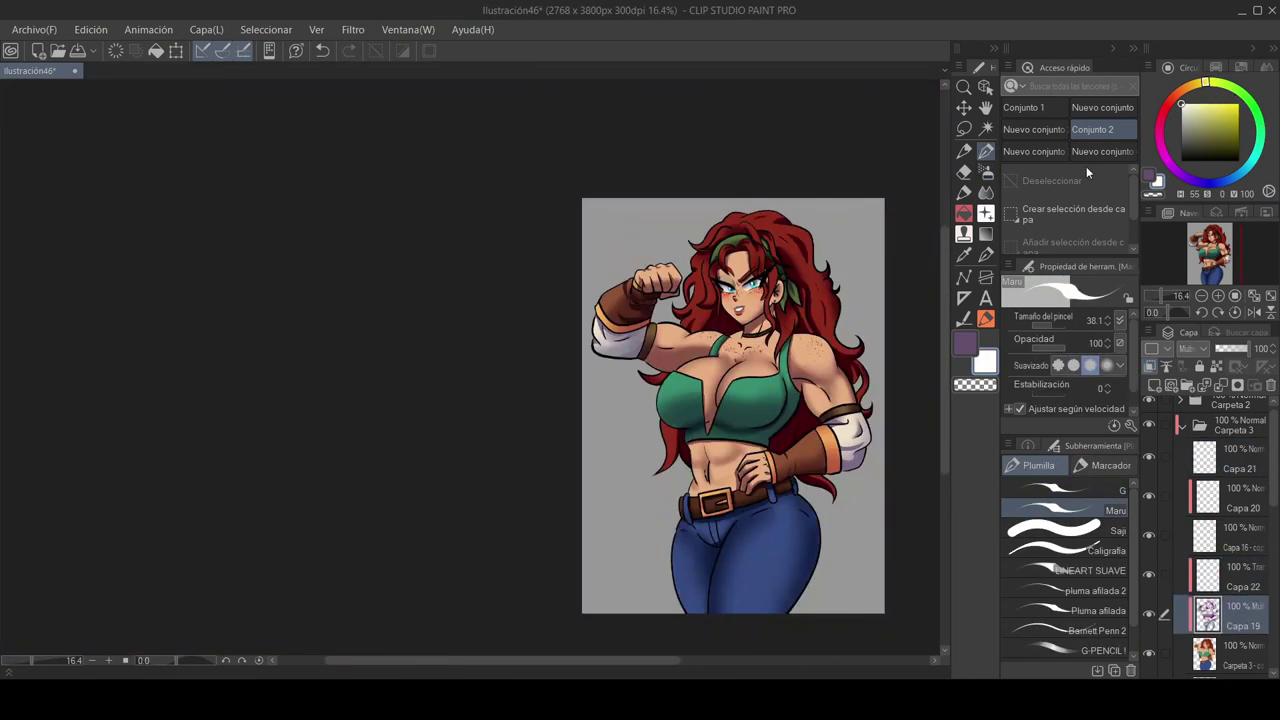
left_click(1118, 225)
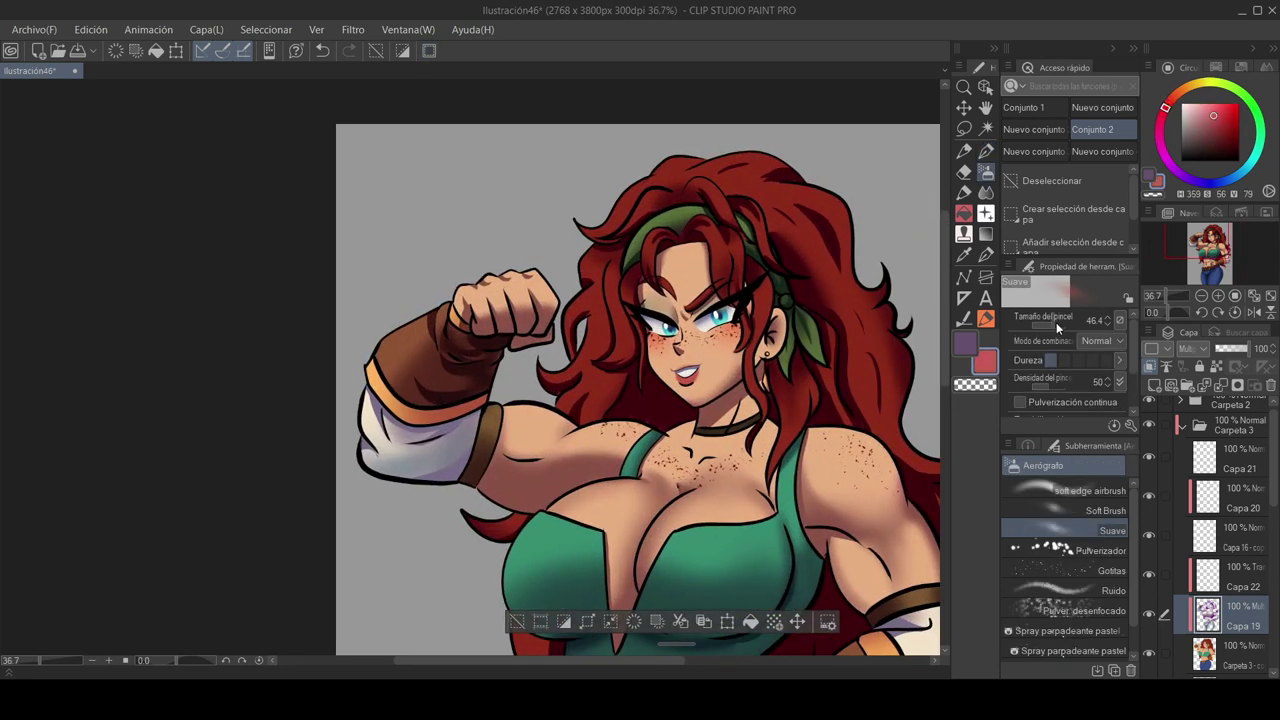
left_click(1256, 582)
Airbrush soft orange highlights onto the hair on Capa 22 with the Suave airbrush and blend them with Desenfocar 2
left_click_drag(649, 256, 651, 237)
key("ctrl+z")
left_click(1215, 108)
left_click(1059, 325)
left_click(1054, 325)
left_click_drag(577, 348, 589, 293)
key("ctrl+z")
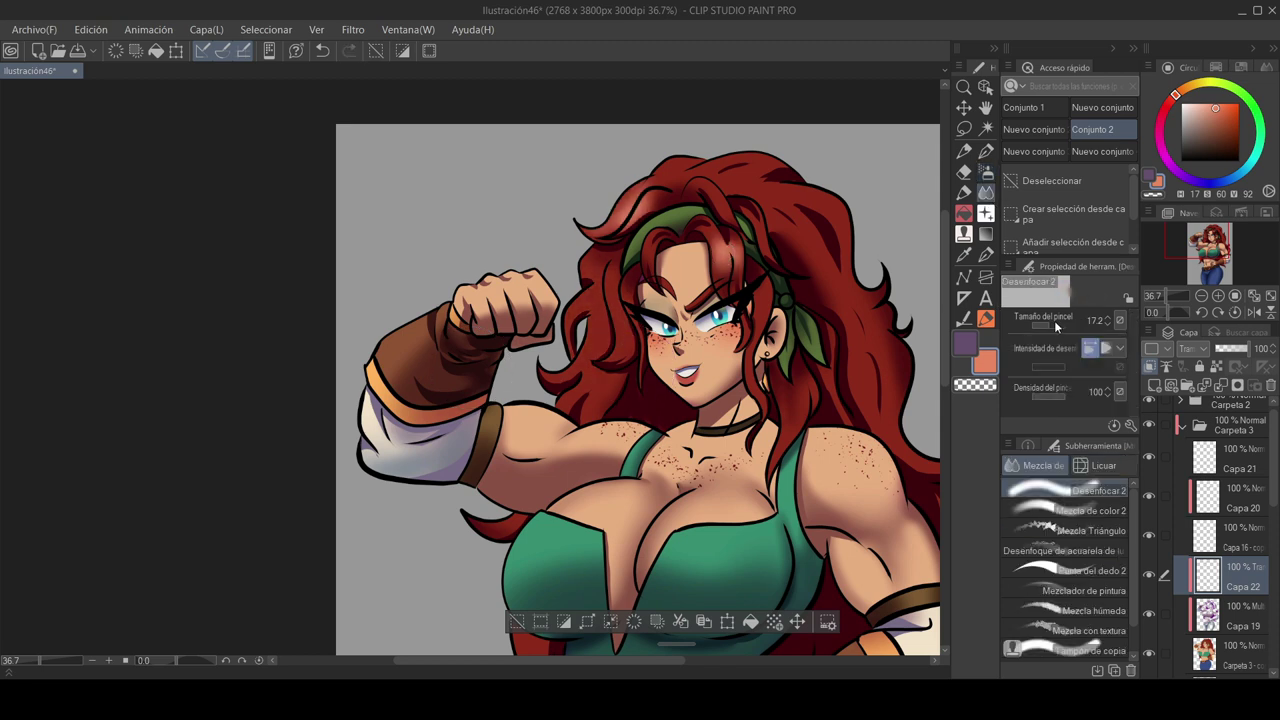
left_click(1216, 103)
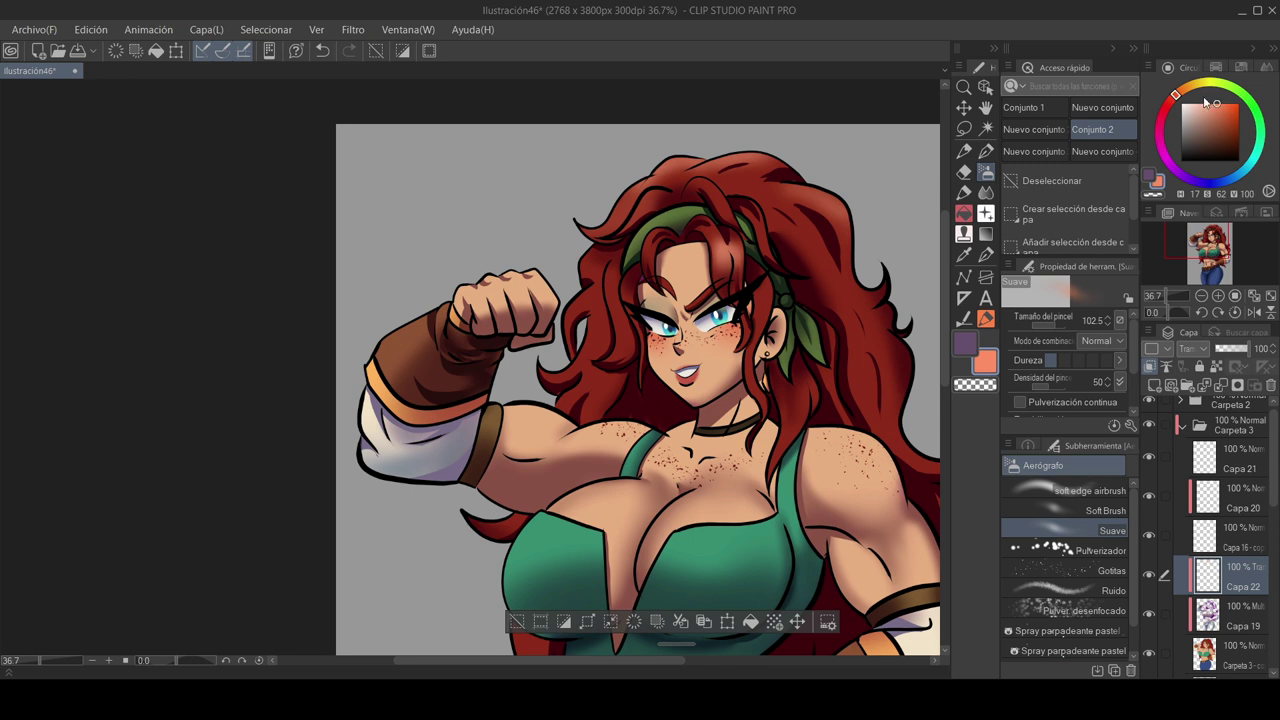
left_click(1183, 89)
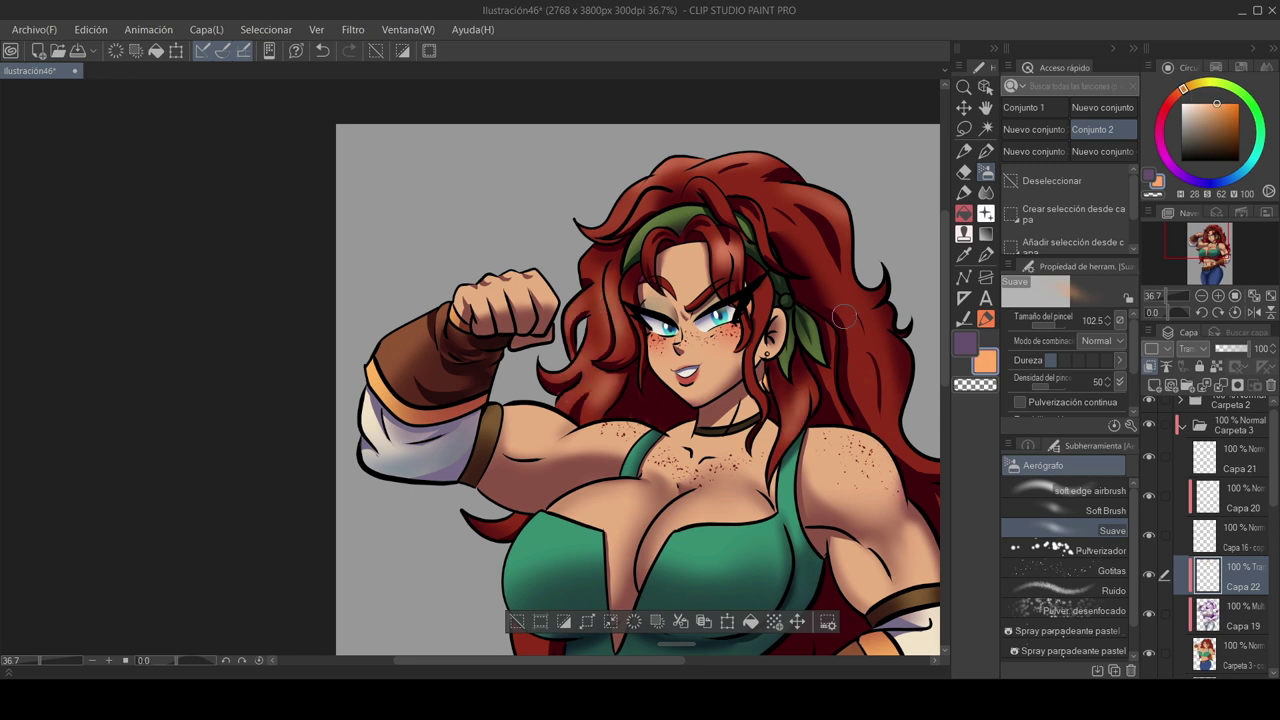
key("j")
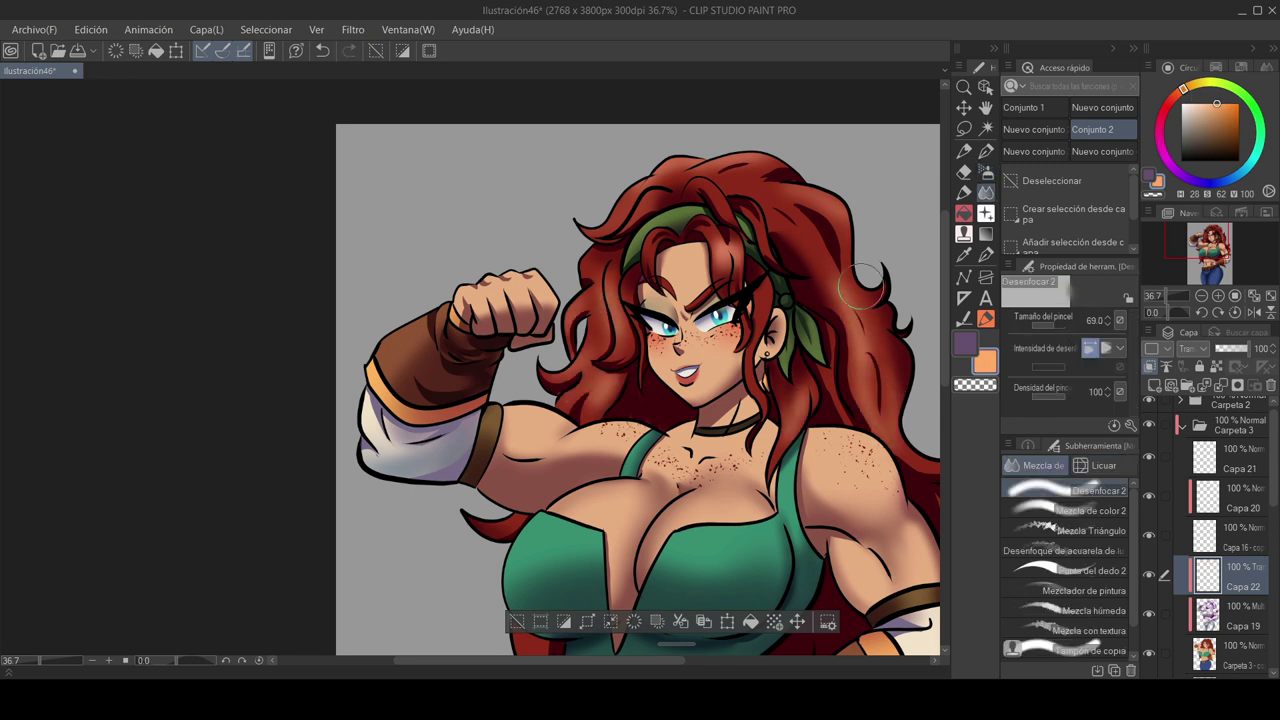
Switch Capa 22 to an Add blending mode and choose the Colorante brush group
left_click(1193, 349)
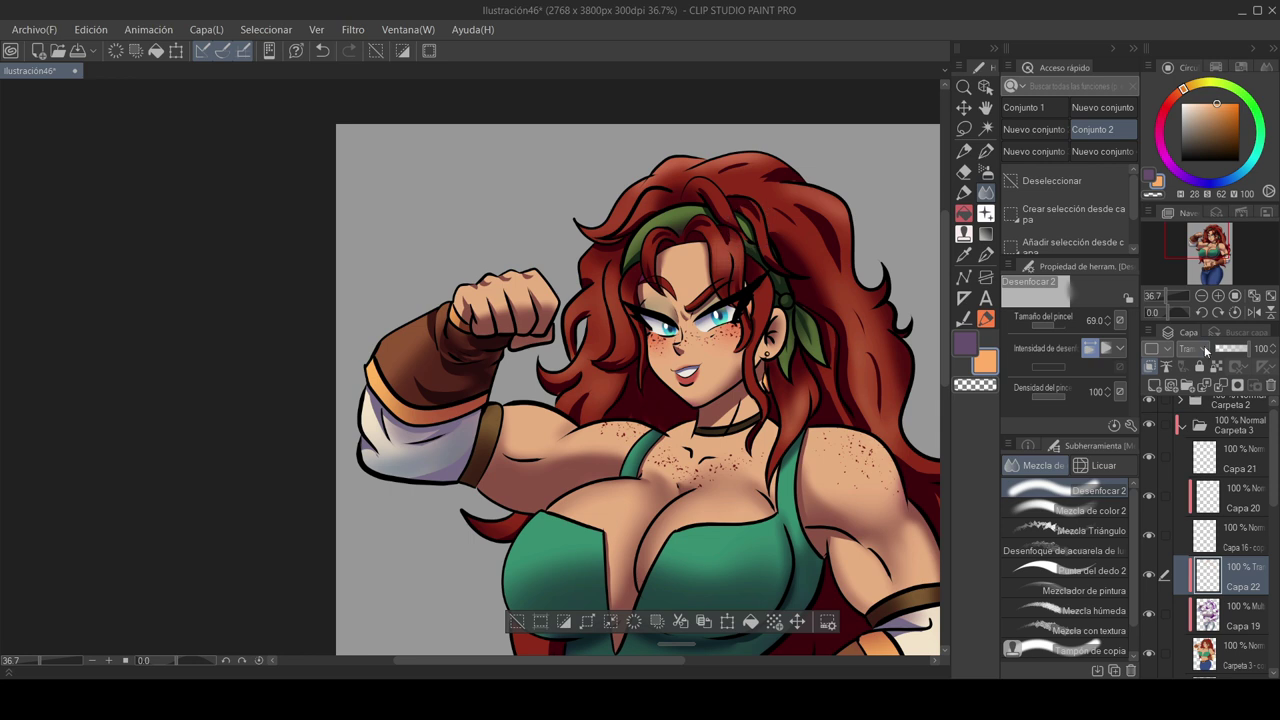
left_click(1193, 399)
key("p")
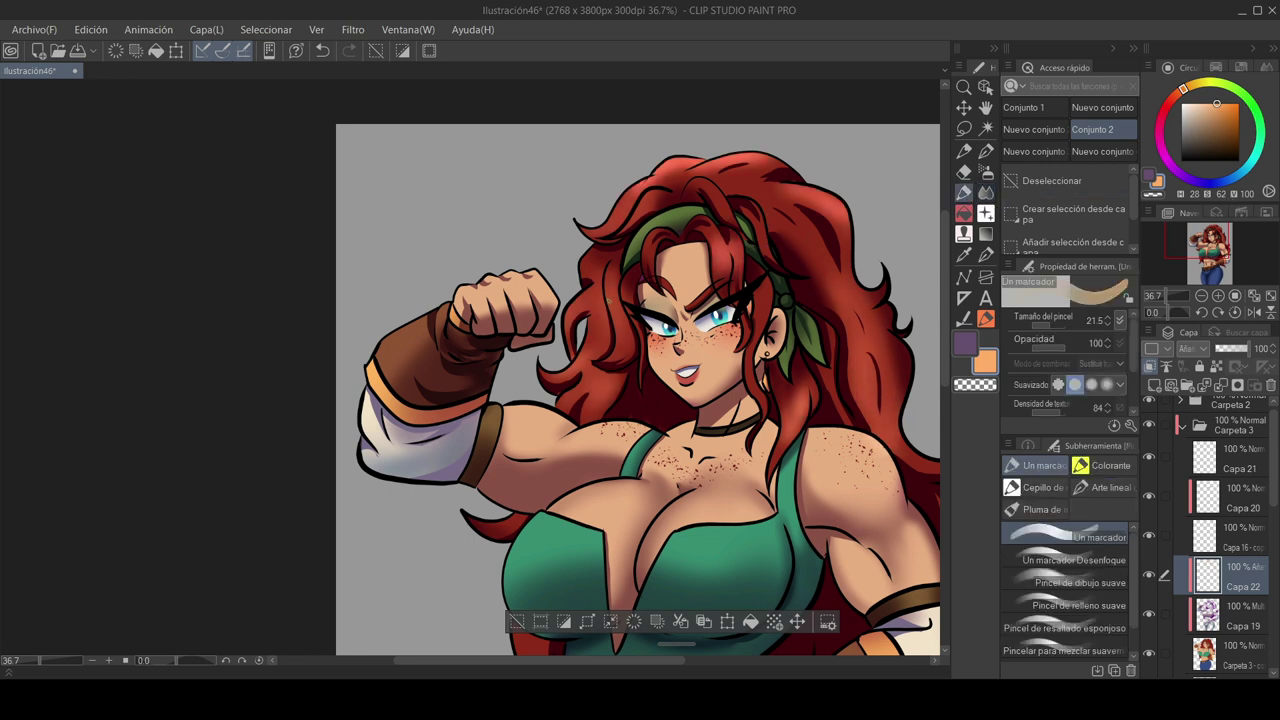
left_click(1104, 466)
Paint orange highlight streaks along the hair strands and blur them with Desenfocar 2
scroll(620, 300, "up", 2)
left_click_drag(620, 291, 604, 380)
left_click_drag(632, 337, 620, 359)
left_click_drag(627, 314, 614, 384)
left_click_drag(588, 325, 547, 398)
left_click_drag(640, 300, 610, 425)
key("j")
left_click_drag(861, 309, 794, 272)
key("p")
key("j")
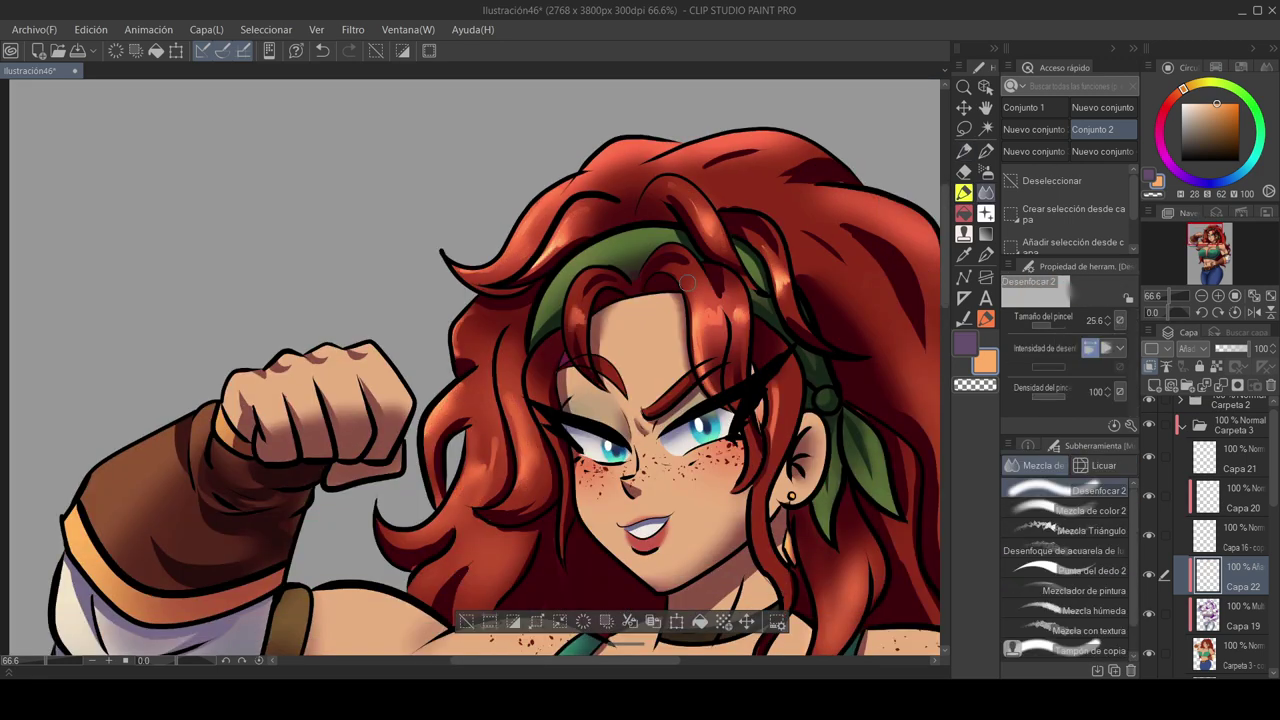
Airbrush soft highlights over the skin on Capa 22
scroll(706, 330, "down", 2)
key("b")
key("x")
left_click_drag(867, 412, 888, 434)
left_click_drag(548, 386, 640, 380)
Draw small bright highlights on the eyelid, nose, cheeks, lips and collarbone with the 8B pencil and soften them
scroll(706, 300, "up", 4)
key("j")
key("p")
left_click_drag(716, 290, 724, 396)
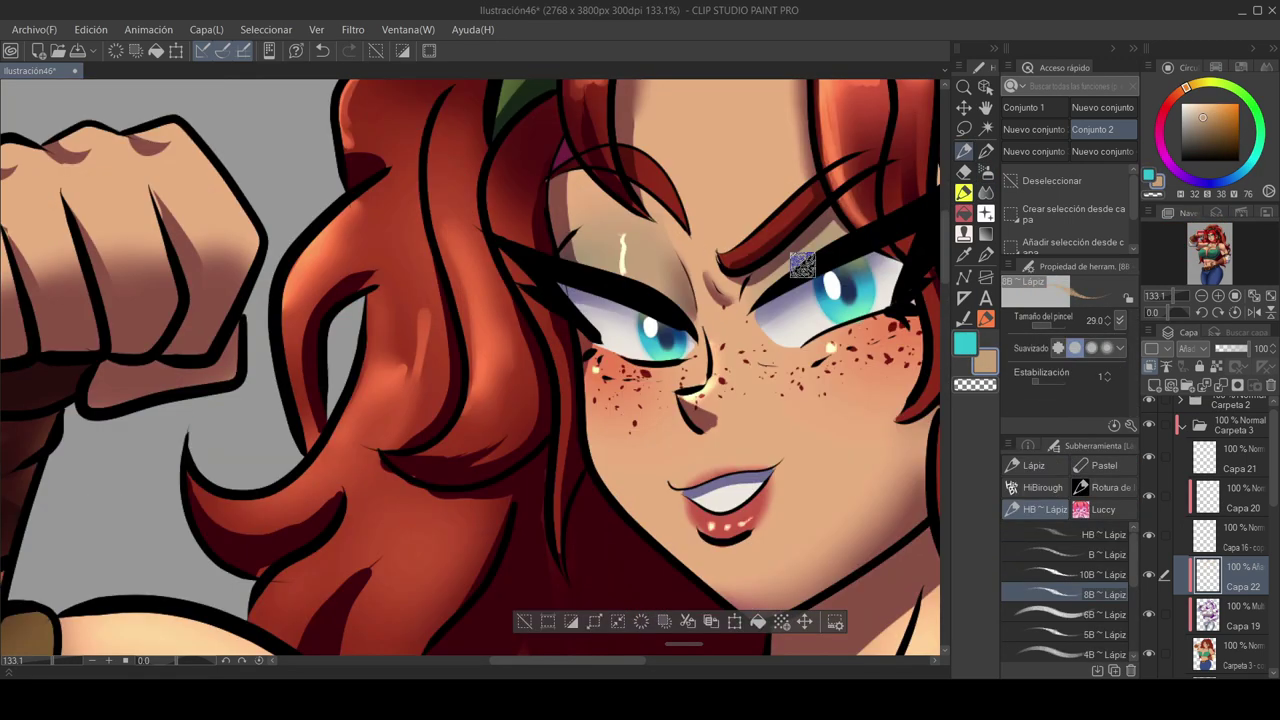
key("j")
scroll(650, 330, "down", 2)
left_click_drag(640, 235, 644, 257)
scroll(644, 300, "down", 2)
key("b")
left_click(1228, 616)
key("p")
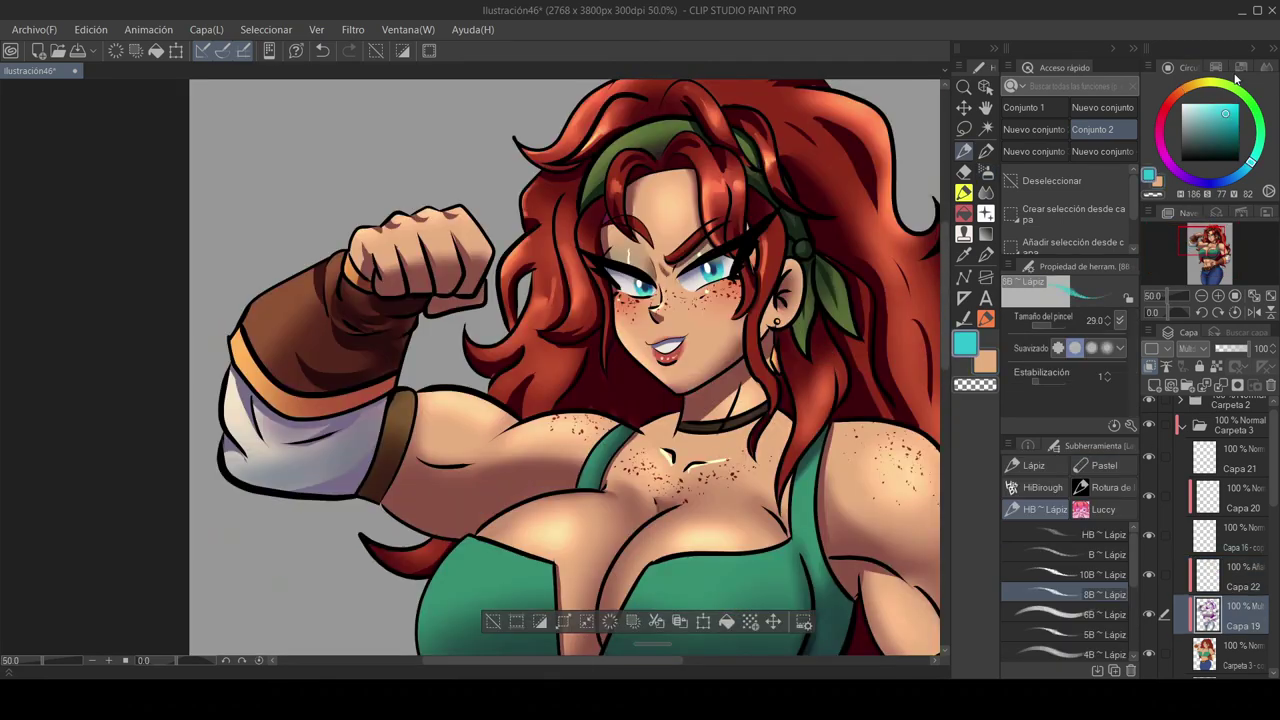
scroll(640, 350, "down", 3)
left_click(1103, 151)
Return to Capa 22 and auto-select the lit areas of the green top, referring to all layers
left_click(1228, 577)
left_click(1103, 130)
scroll(690, 340, "up", 2)
left_click(987, 129)
left_click(528, 360)
left_click(695, 350)
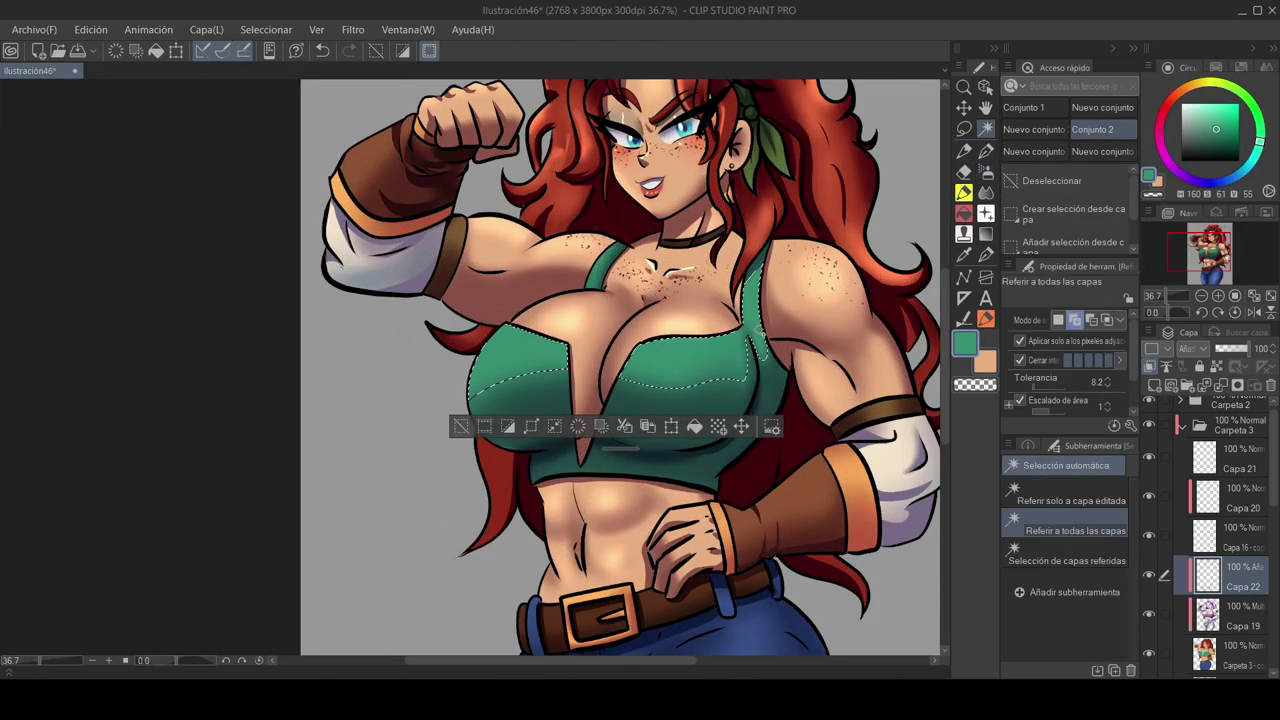
Airbrush highlights inside the selected lit areas of the green top, auto-selecting its front section, and clear the selections
key("b")
key("x")
key("ctrl+d")
key("p")
left_click(987, 129)
left_click(643, 434)
key("b")
key("ctrl+d")
key("ctrl+d")
Auto-select the green top's shoulder strap, airbrush a highlight along it and deselect
left_click(987, 129)
left_click(768, 212)
key("b")
left_click_drag(785, 202, 745, 232)
key("ctrl+d")
Create a selection from the shading on Capa 19, return to Capa 22 and choose a dark teal-blue colour
left_click(1228, 616)
left_click(1073, 215)
left_click(1228, 577)
left_click(1253, 160)
left_click_drag(590, 405, 610, 392)
key("j")
key("b")
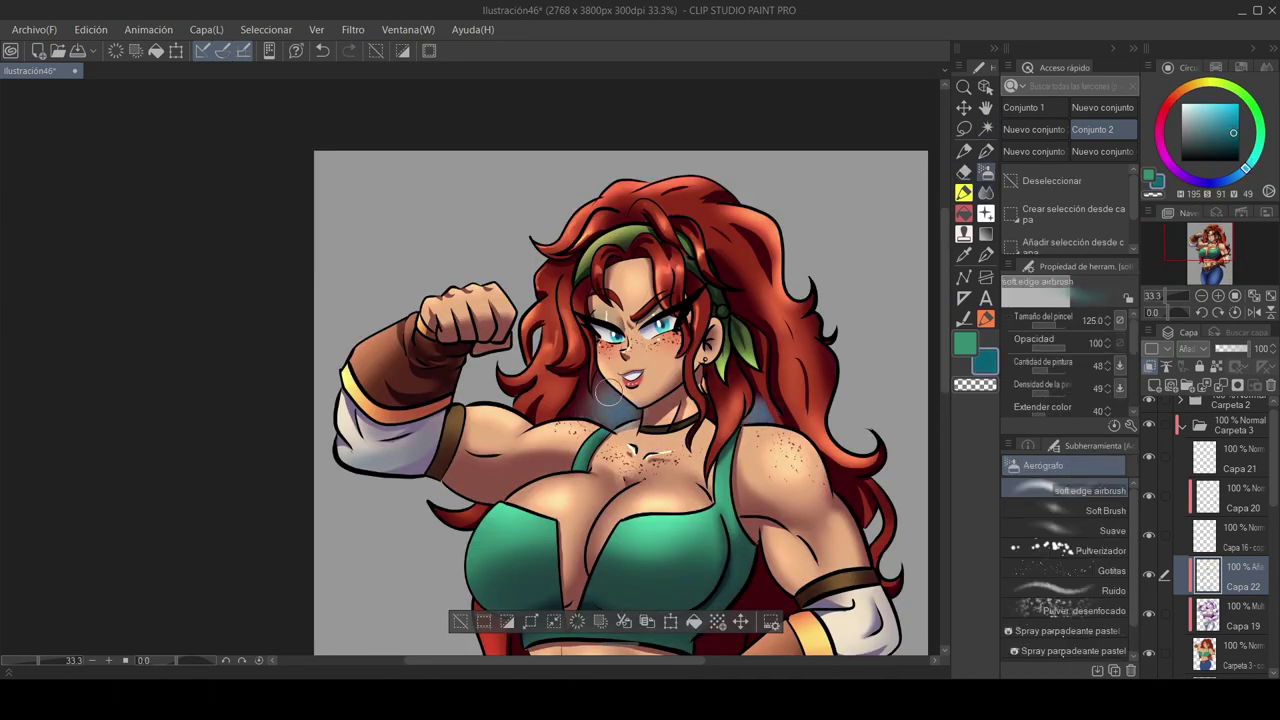
key("ctrl+z")
Add a new layer above Capa 22 and airbrush teal-blue reflected light into the hair shadows behind the neck and waist
left_click(1154, 385)
left_click_drag(724, 264, 718, 298)
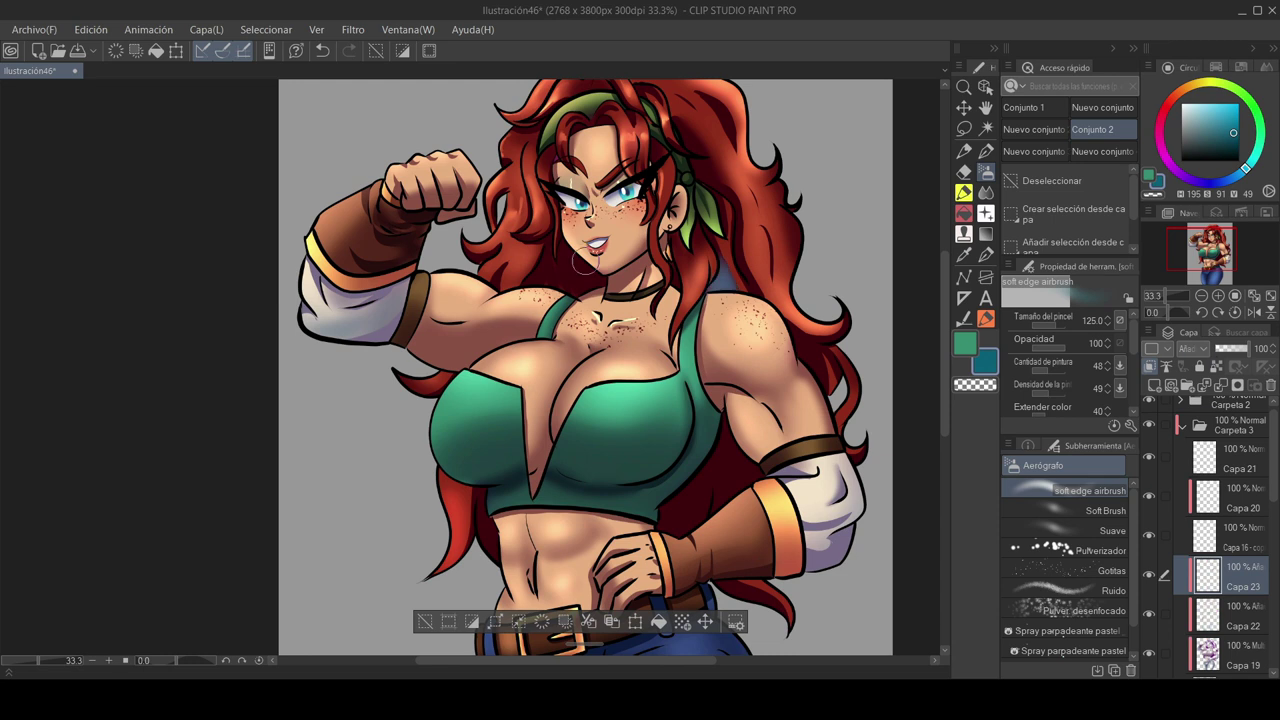
left_click_drag(725, 435, 668, 522)
Choose a bright blue and recolour the reflected light on Capa 23 with a fill
left_click(1216, 366)
left_click(1241, 173)
left_click(1238, 120)
left_click(1035, 107)
left_click(1038, 217)
Blur the blue reflected light with Desenfocar 2, airbrushing more into the hair shadows and erasing the excess beside the top
key("j")
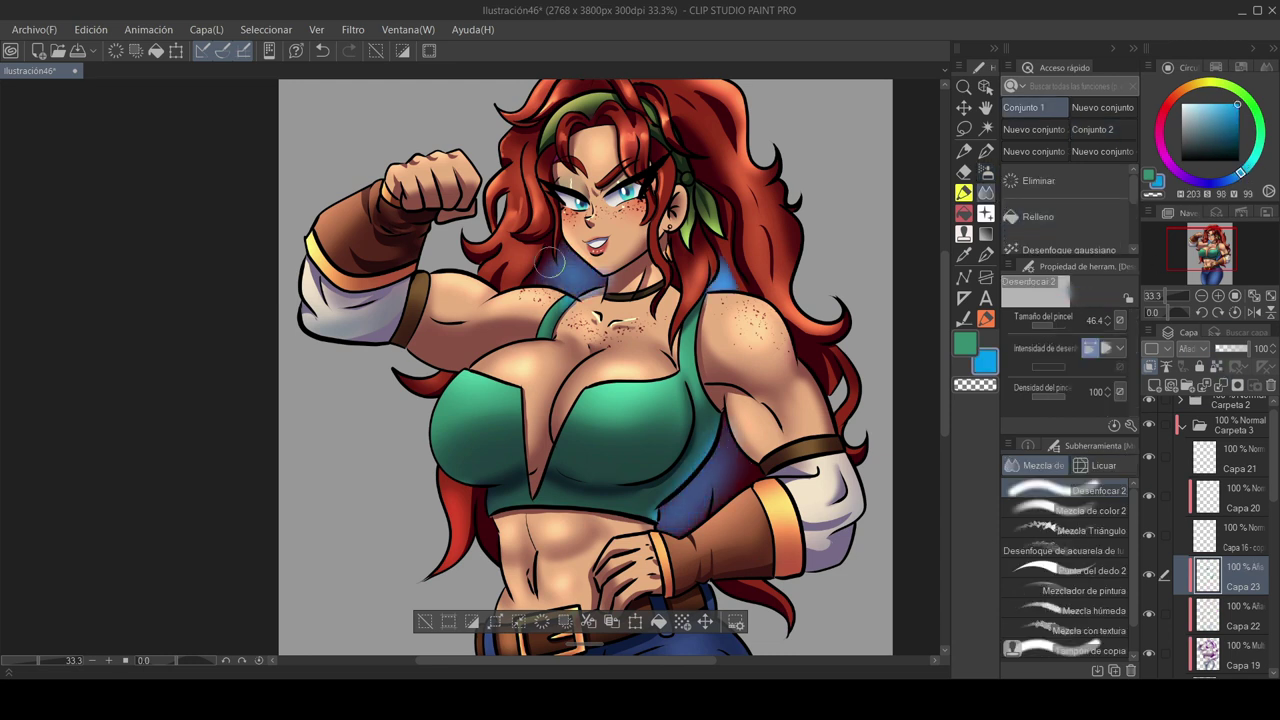
left_click_drag(549, 262, 594, 286)
key("b")
left_click_drag(802, 334, 826, 390)
key("e")
left_click_drag(671, 443, 668, 505)
key("j")
mouse_move(600, 480)
left_mouse_down()
mouse_move(618, 407)
mouse_move(660, 571)
left_mouse_up()
Airbrush muted blue reflected light over the shaded hair, arms and torso on Capa 23 with the Suave airbrush
key("b")
left_click(1252, 160)
left_click(1097, 530)
key("j")
key("b")
left_click(1219, 142)
left_click(1229, 122)
mouse_move(545, 318)
left_mouse_down()
mouse_move(510, 368)
mouse_move(627, 347)
mouse_move(620, 390)
left_mouse_up()
left_click(1244, 170)
scroll(560, 320, "up", 2)
left_click_drag(615, 492, 682, 520)
left_click_drag(700, 450, 496, 290)
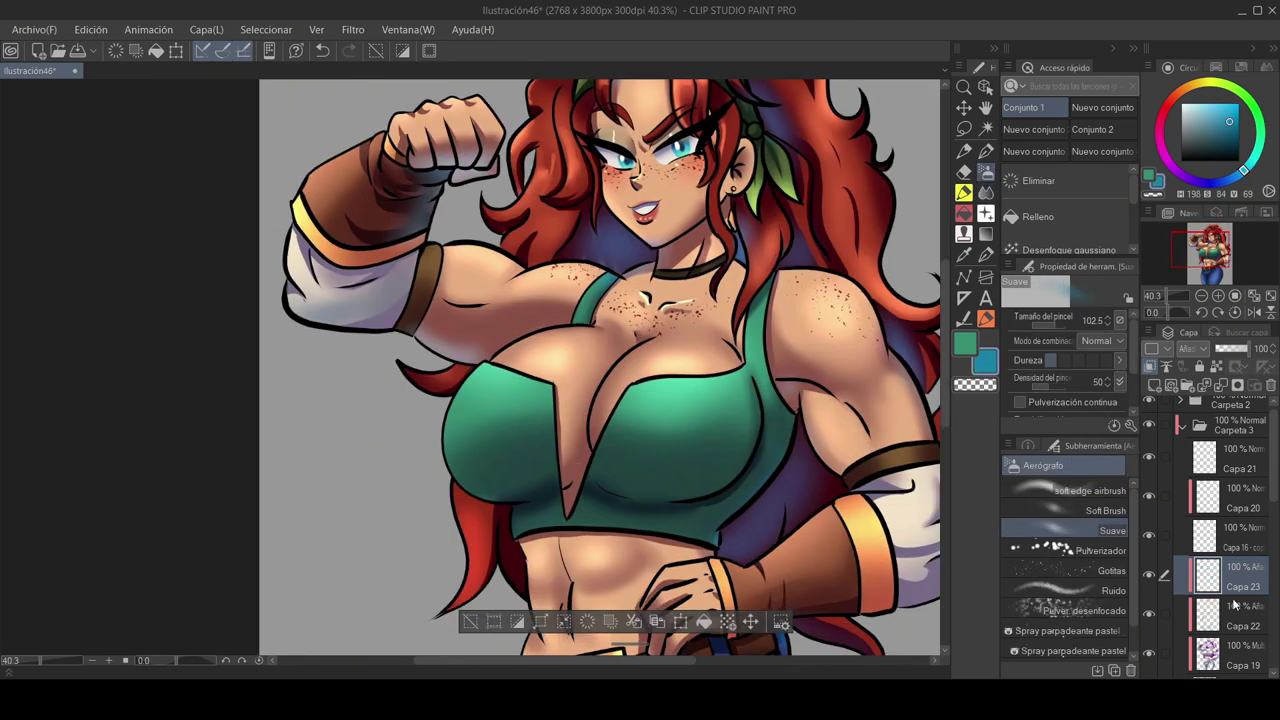
Draw a pale rim light along the outer thigh of the jeans on Capa 23 with the G pen
left_click(1240, 655)
left_click(1216, 67)
left_click(964, 213)
scroll(575, 468, "up", 6)
left_click(606, 377)
scroll(440, 488, "down", 5)
left_click(1240, 577)
left_click(988, 172)
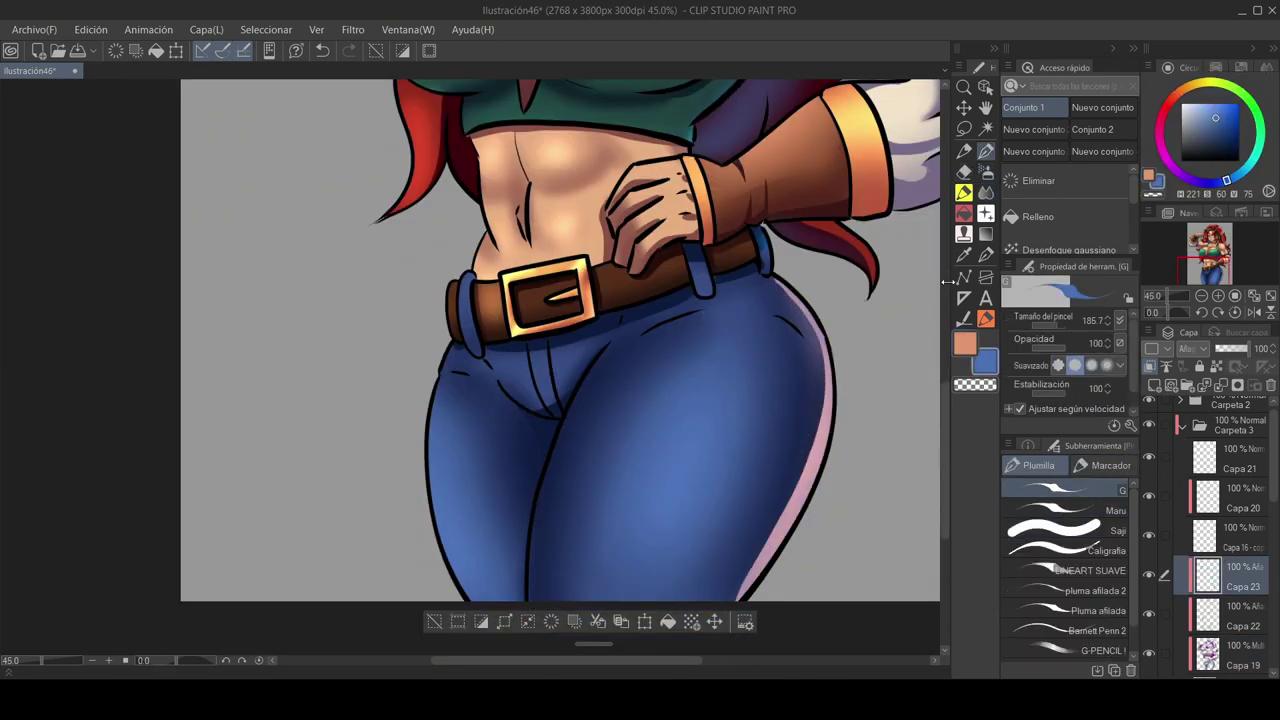
Choose white and paint bright shine streaks down the thighs of the jeans
left_click_drag(550, 300, 550, 514)
scroll(550, 400, "down", 3)
left_click_drag(1180, 97, 1161, 119)
mouse_move(720, 420)
left_mouse_down()
mouse_move(785, 405)
mouse_move(728, 540)
left_mouse_up()
left_click(987, 129)
scroll(690, 390, "up", 4)
scroll(640, 380, "down", 4)
left_click(609, 329, "alt")
left_click_drag(597, 489, 599, 503)
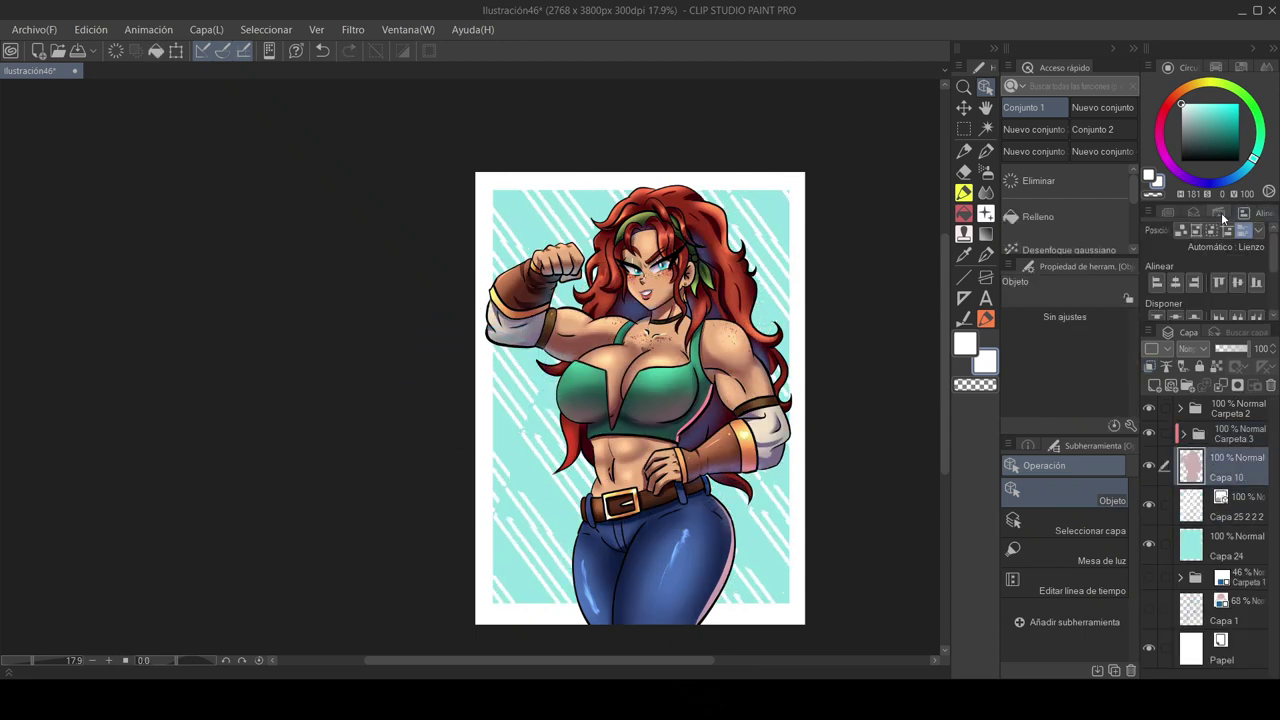
Give the character's silhouette a white border effect and save the illustration
left_click(1220, 213)
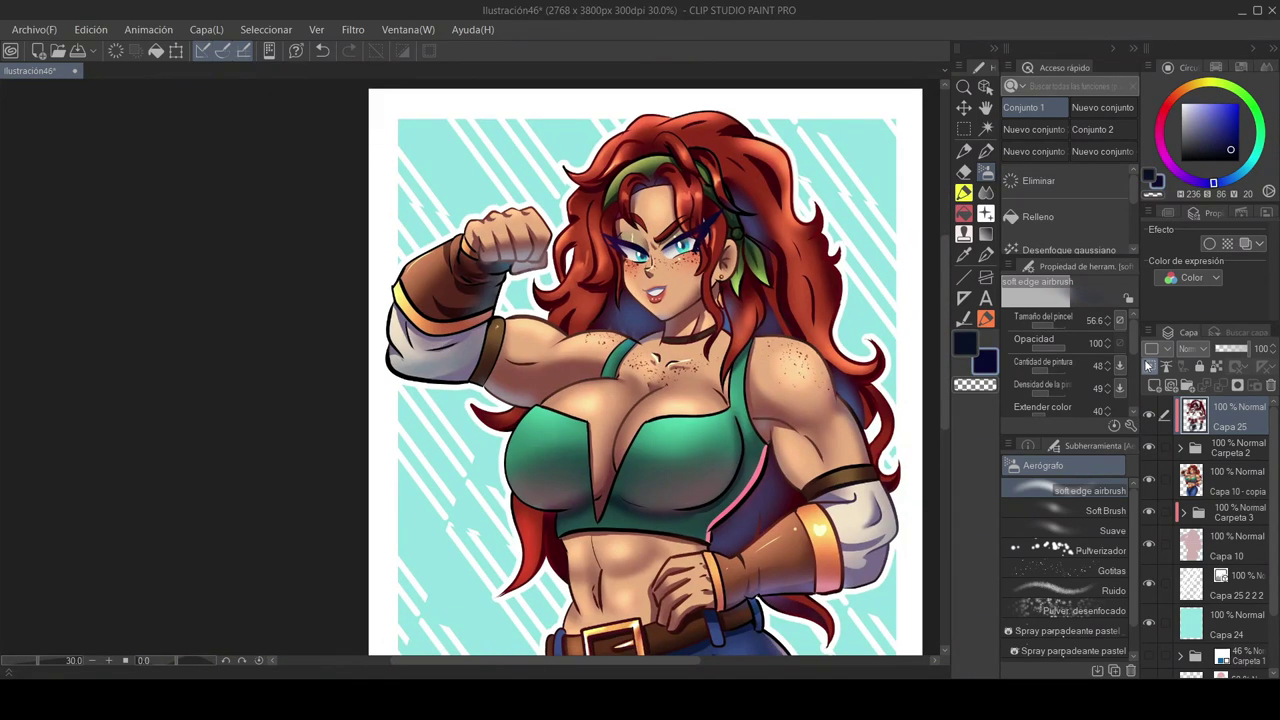
left_click(1102, 151)
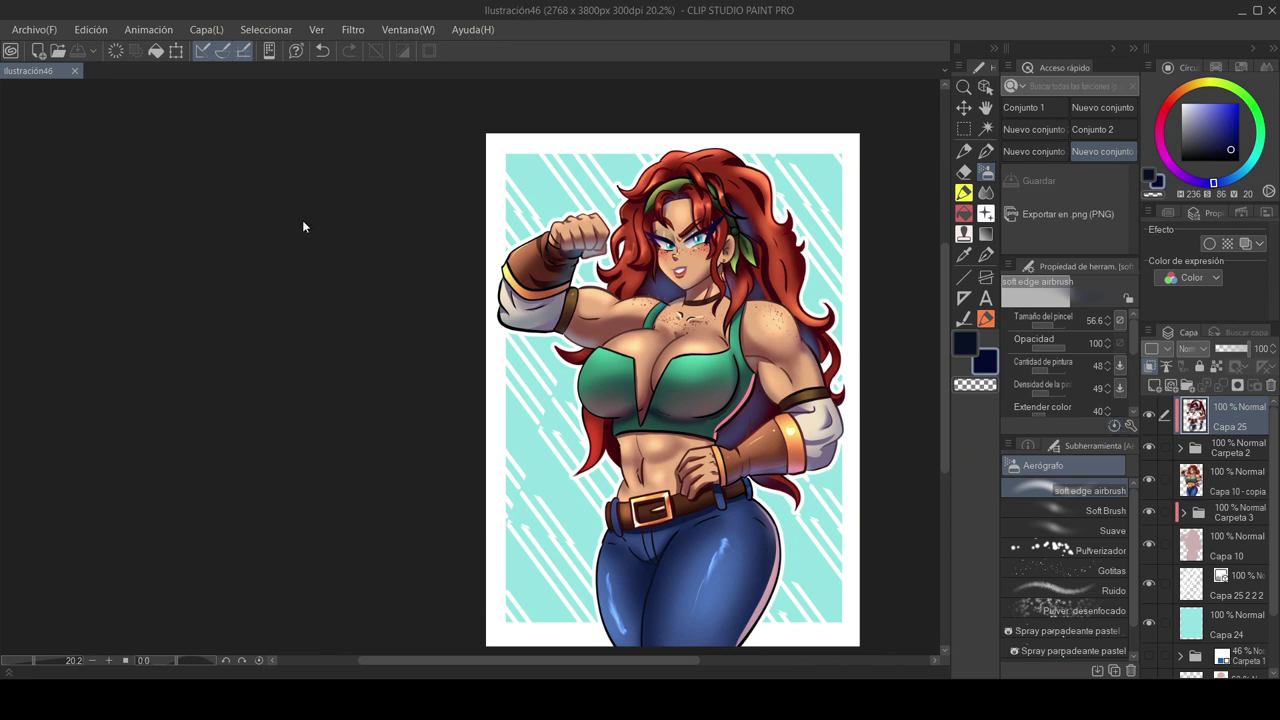
Lock the transparent pixels of Capa 24, fill the background with the Cielo diurno gradient and save the illustration
left_click(1195, 486)
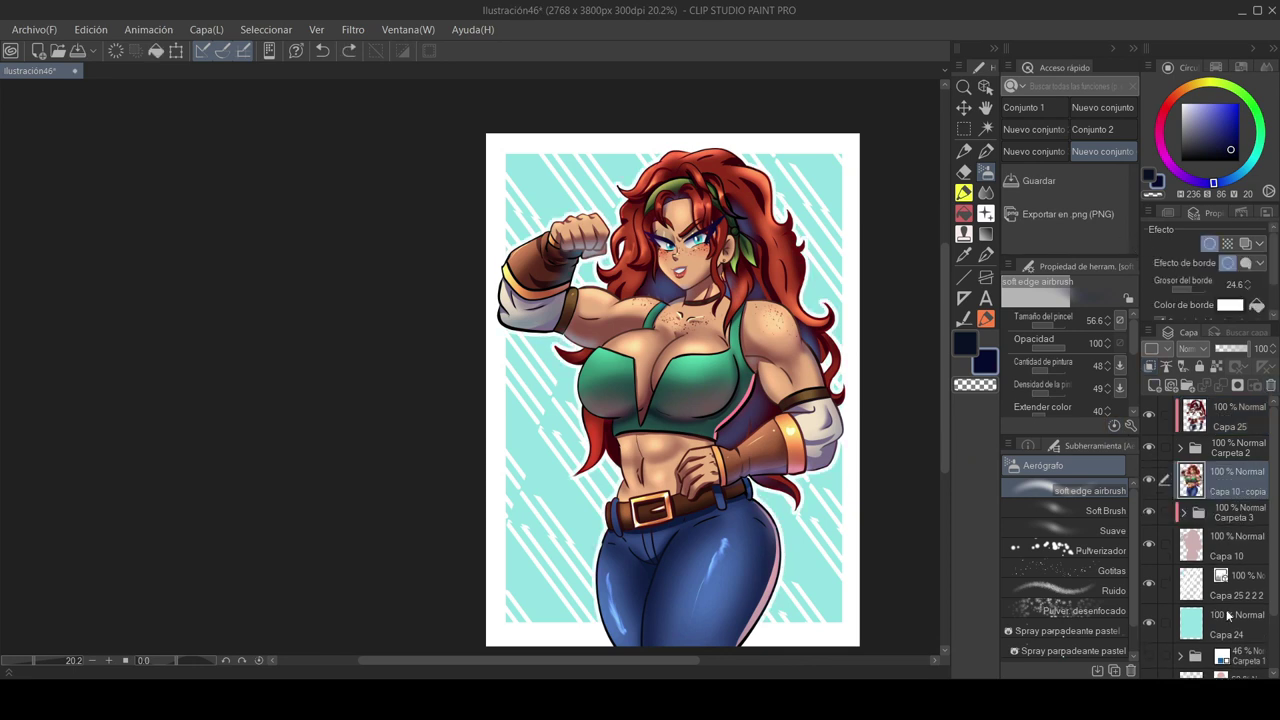
left_click(1228, 615)
left_click(1216, 366)
left_click(985, 234)
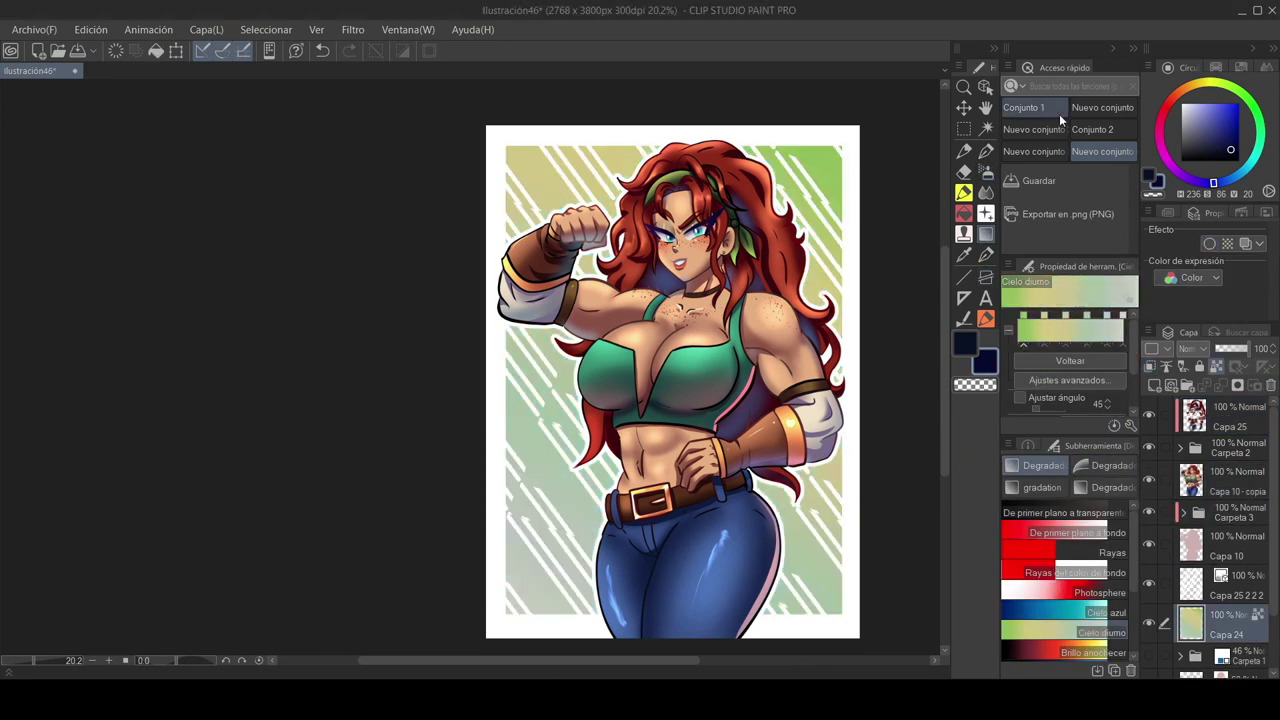
key("ctrl+s")
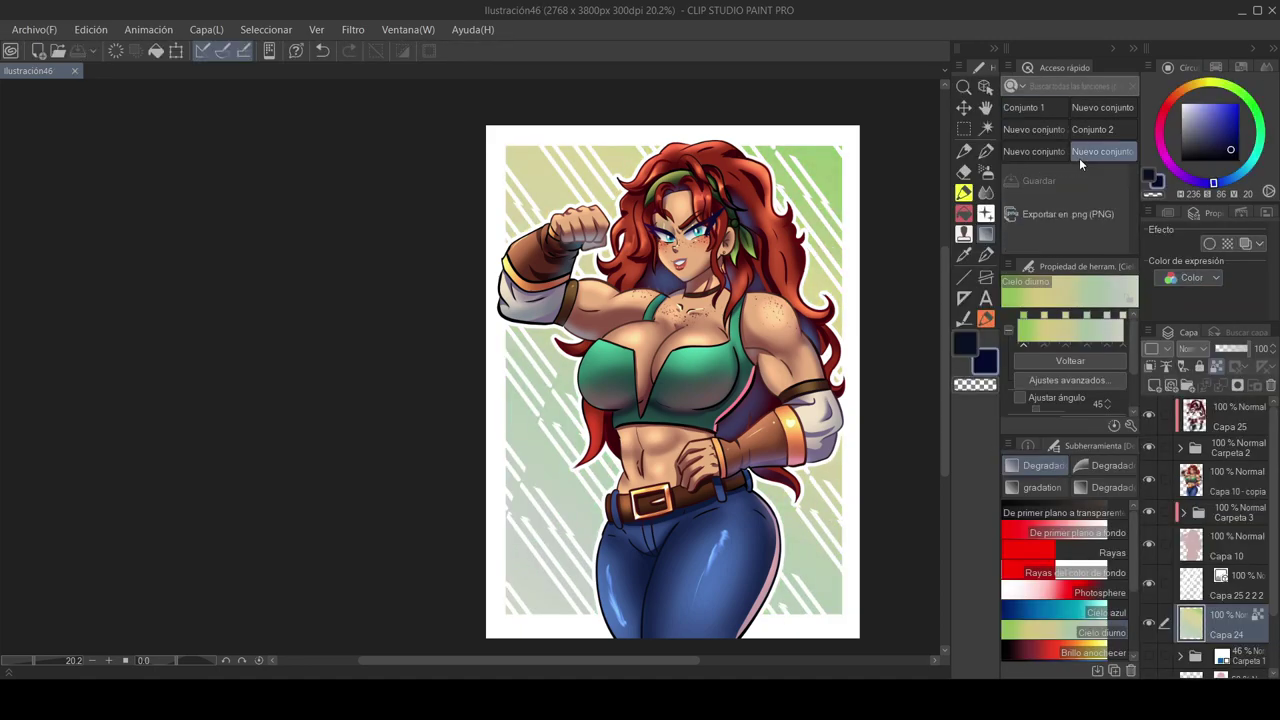